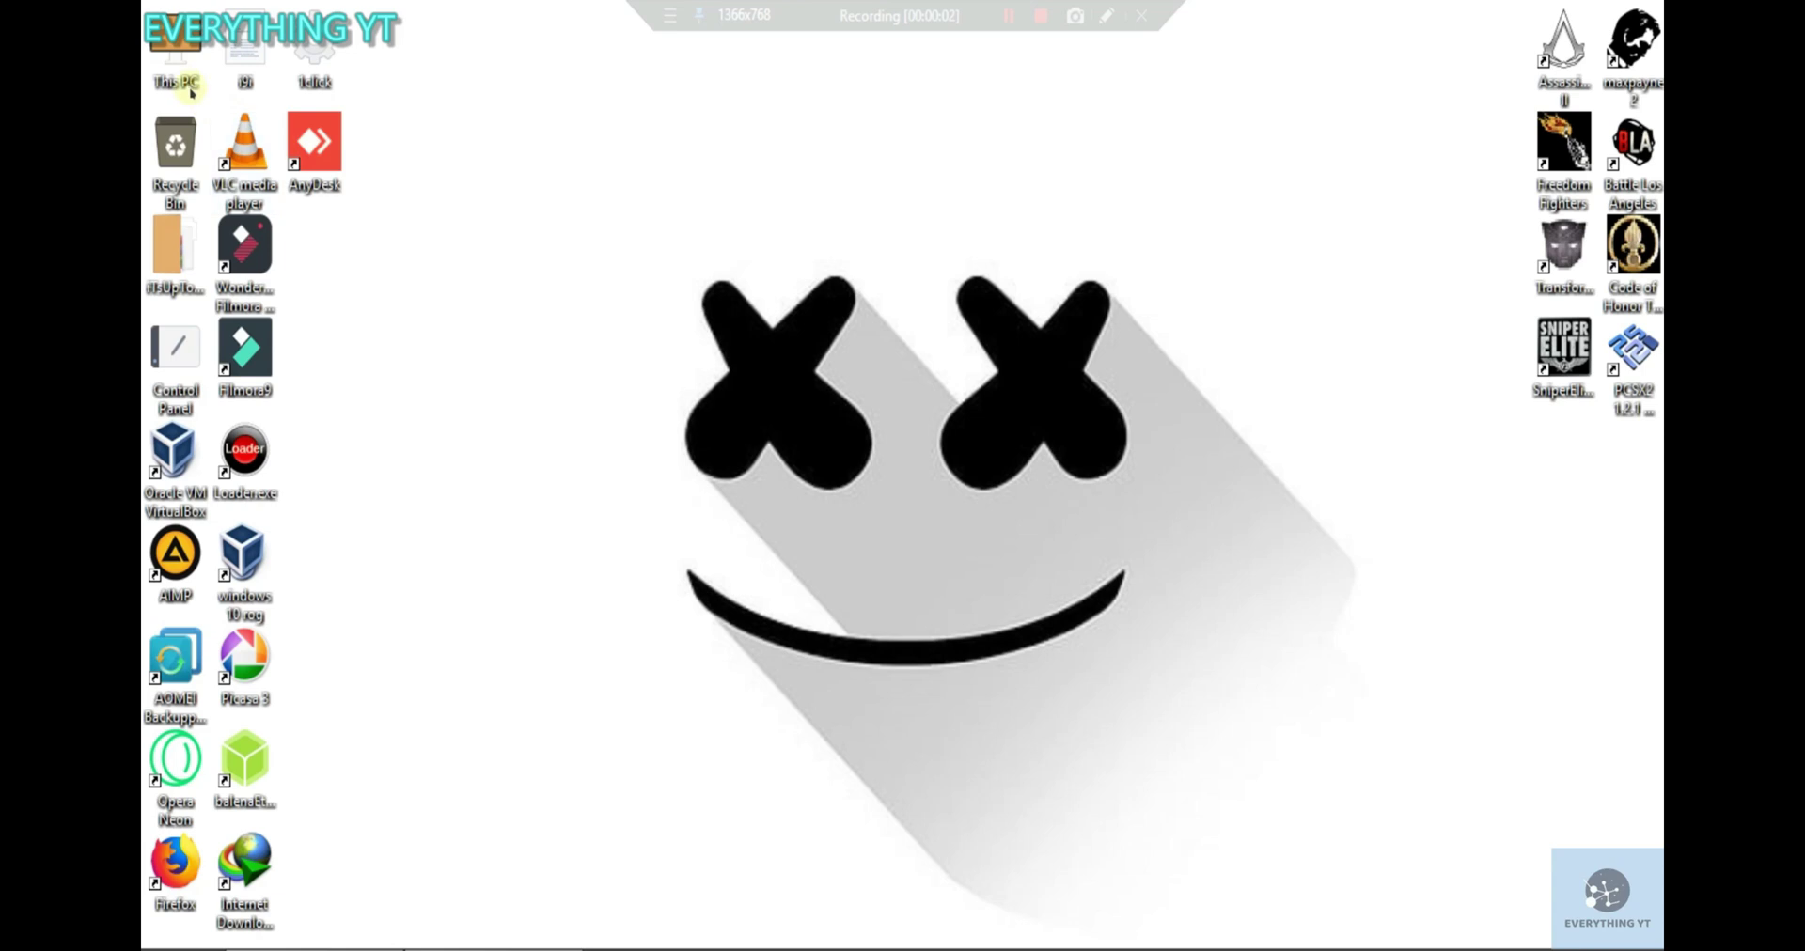
Launch the Rainmeter-4.4-r3349-beta installer from the Programs folder inside Downloads.
click(174, 76)
double_click(174, 76)
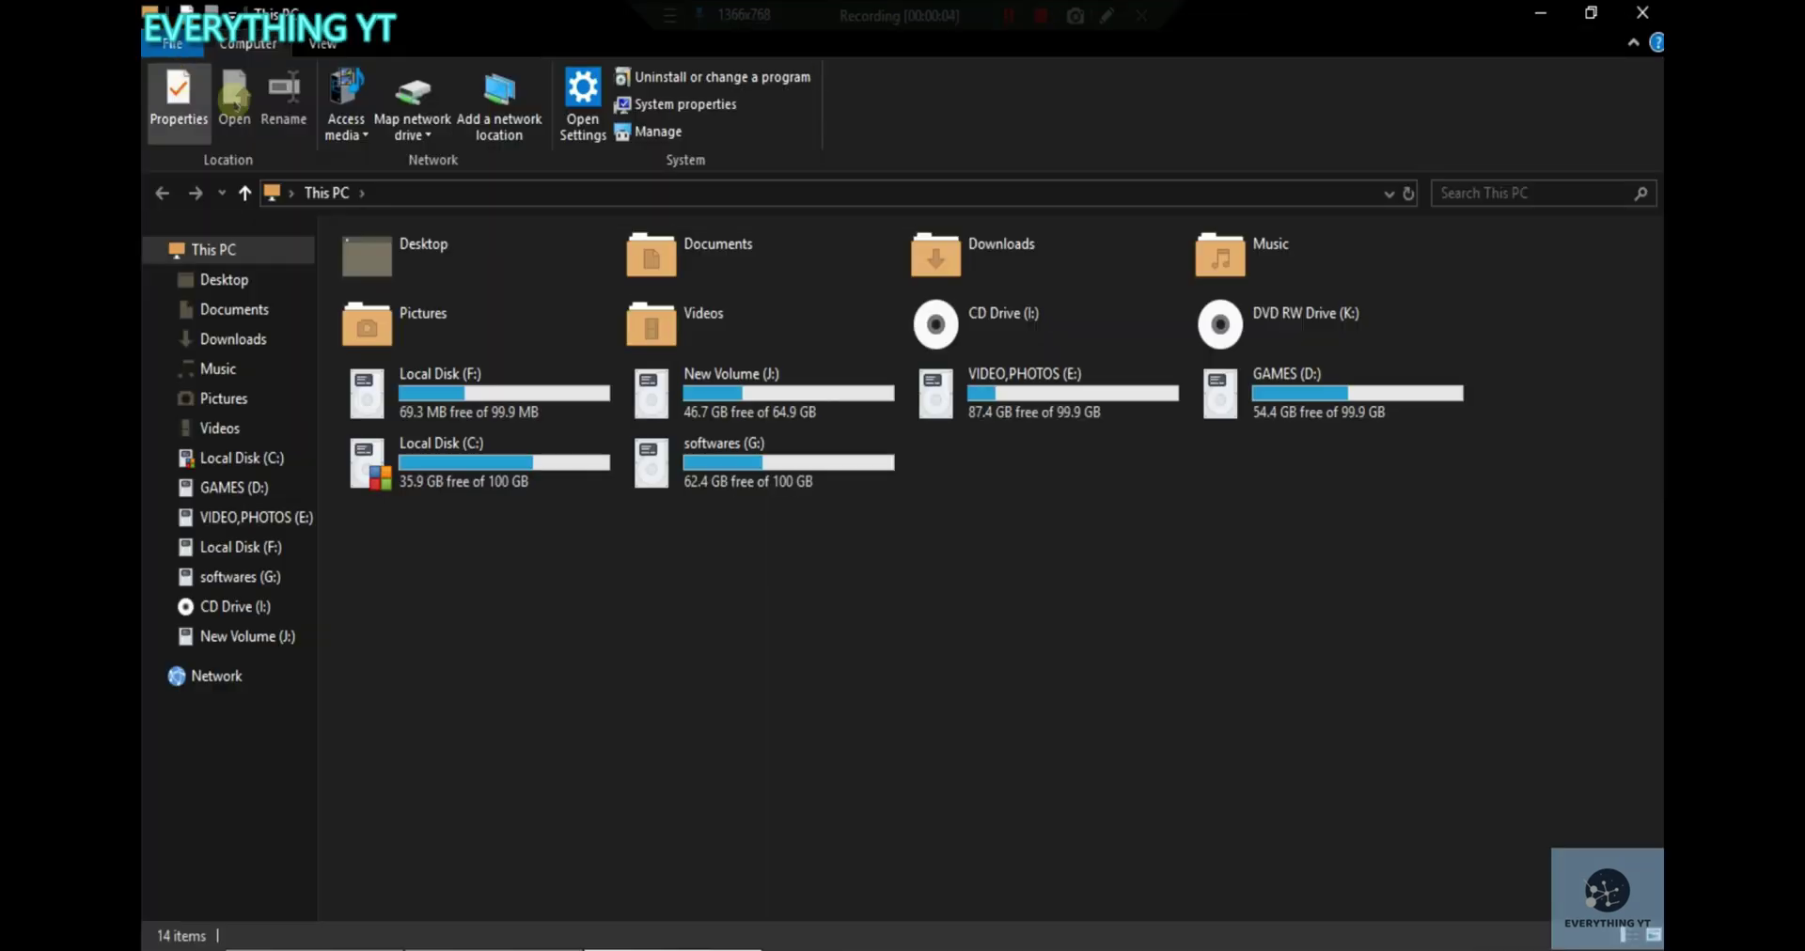
double_click(987, 258)
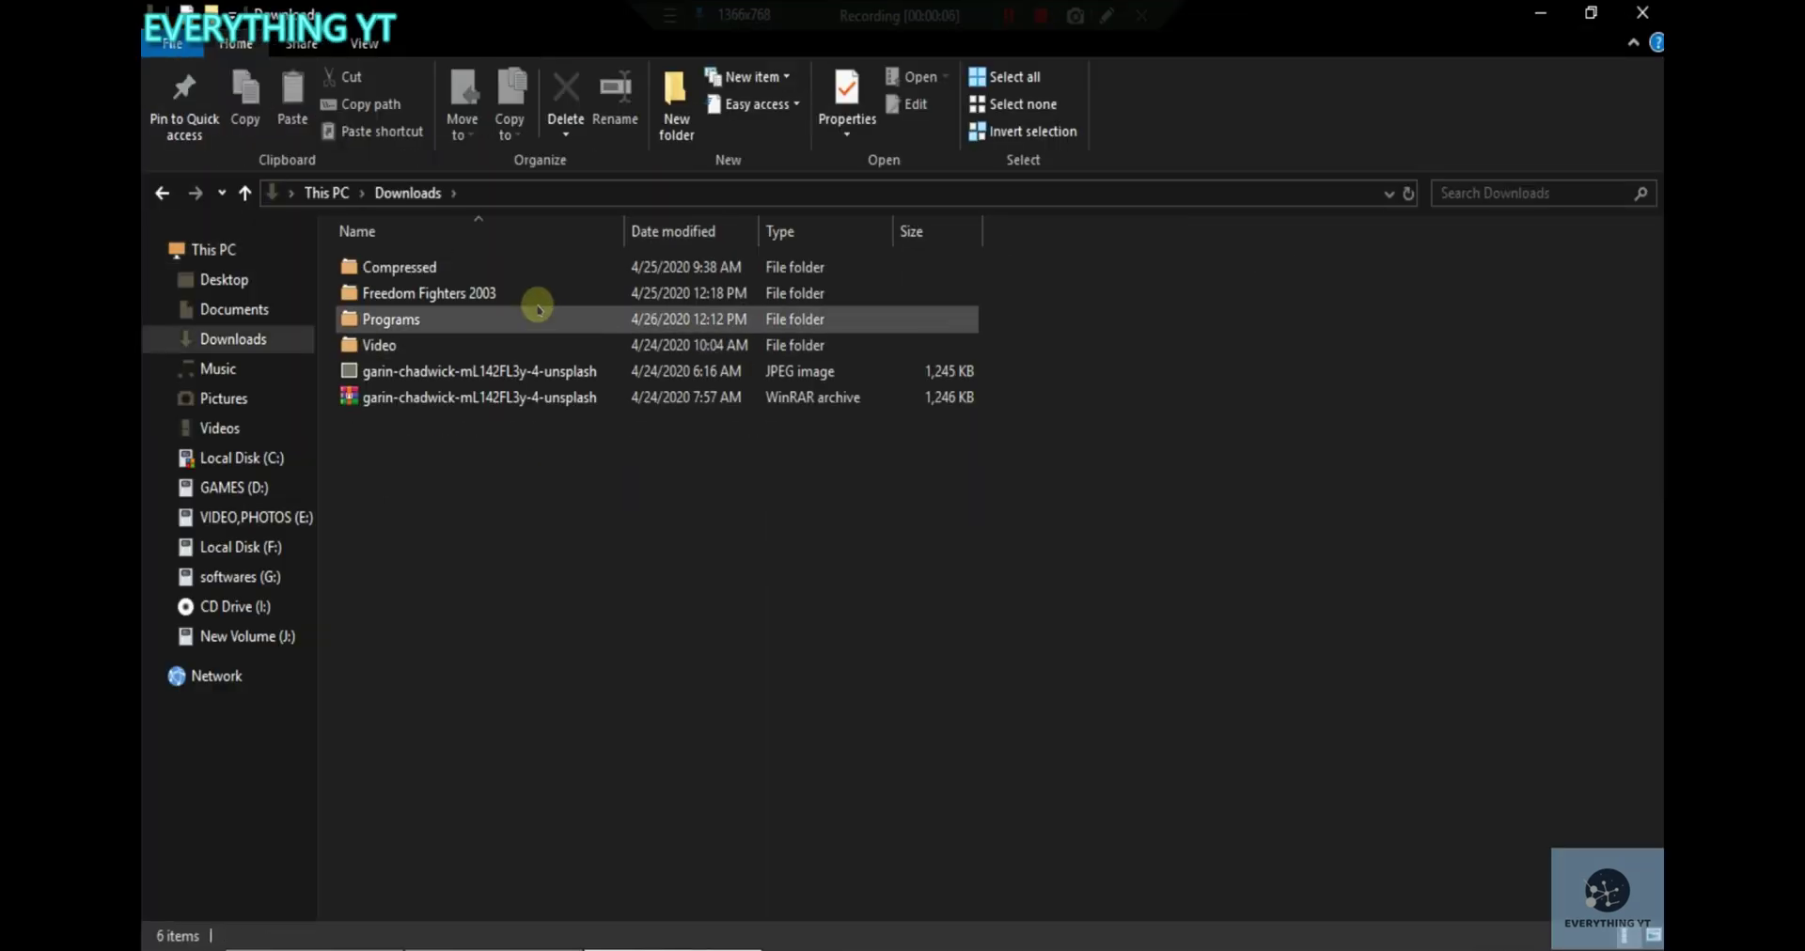
double_click(433, 270)
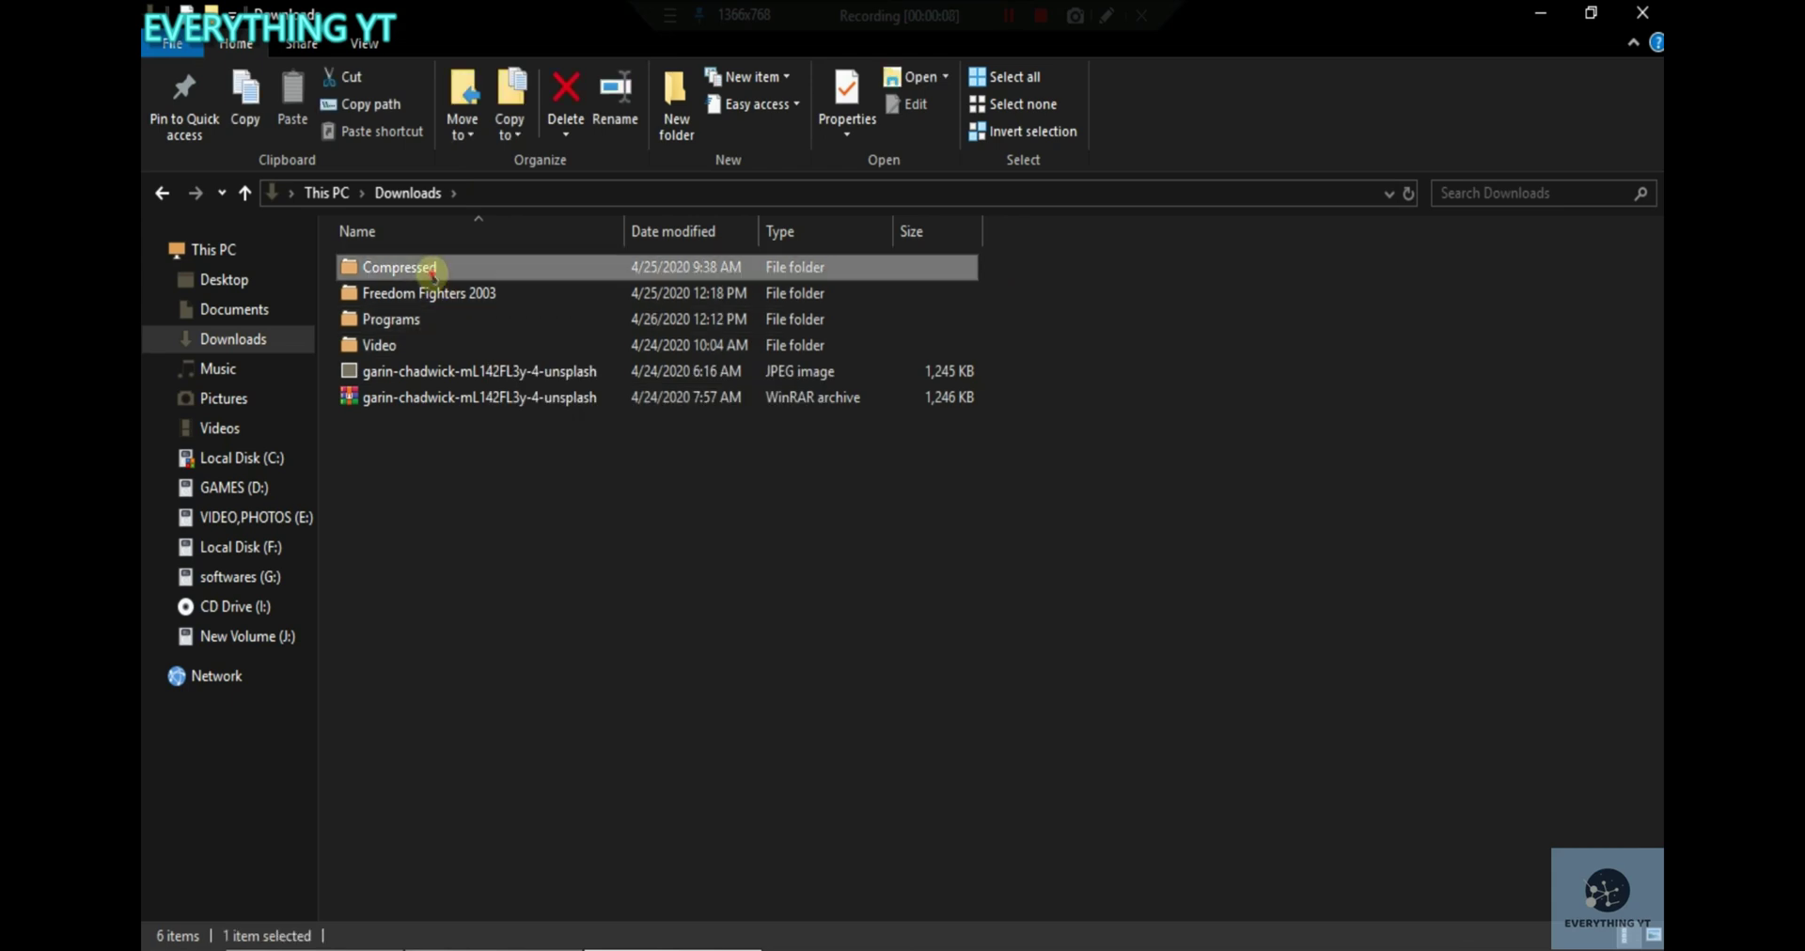
click(162, 192)
double_click(381, 319)
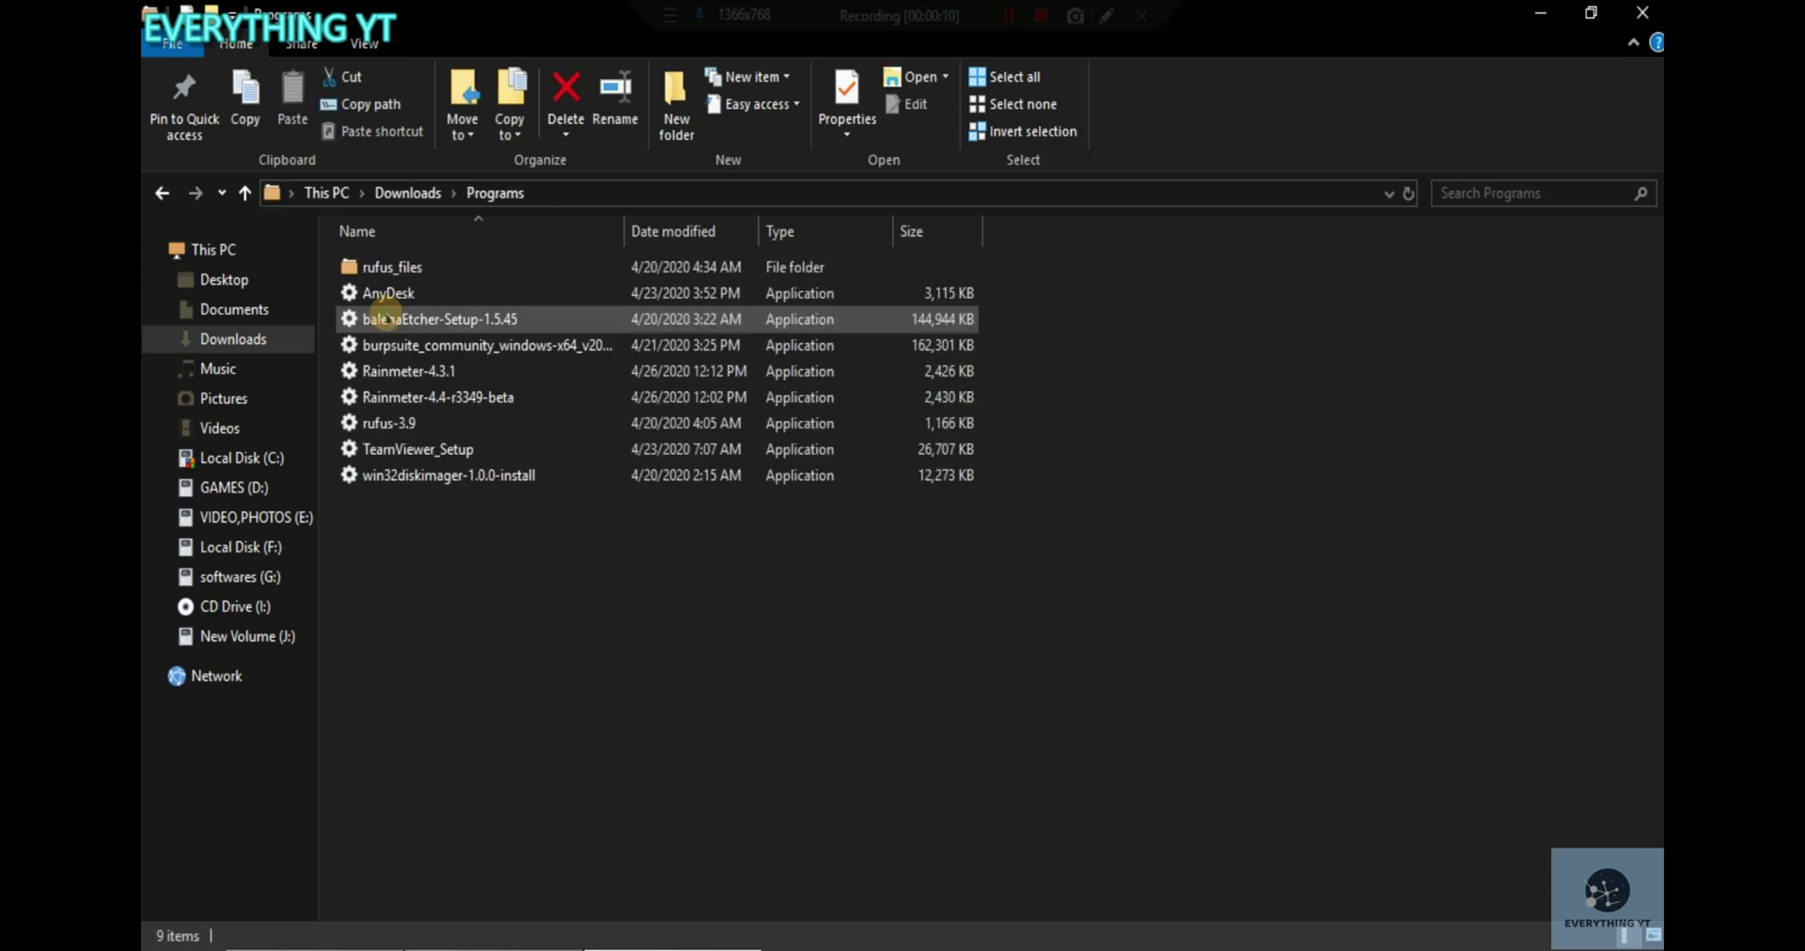
double_click(404, 399)
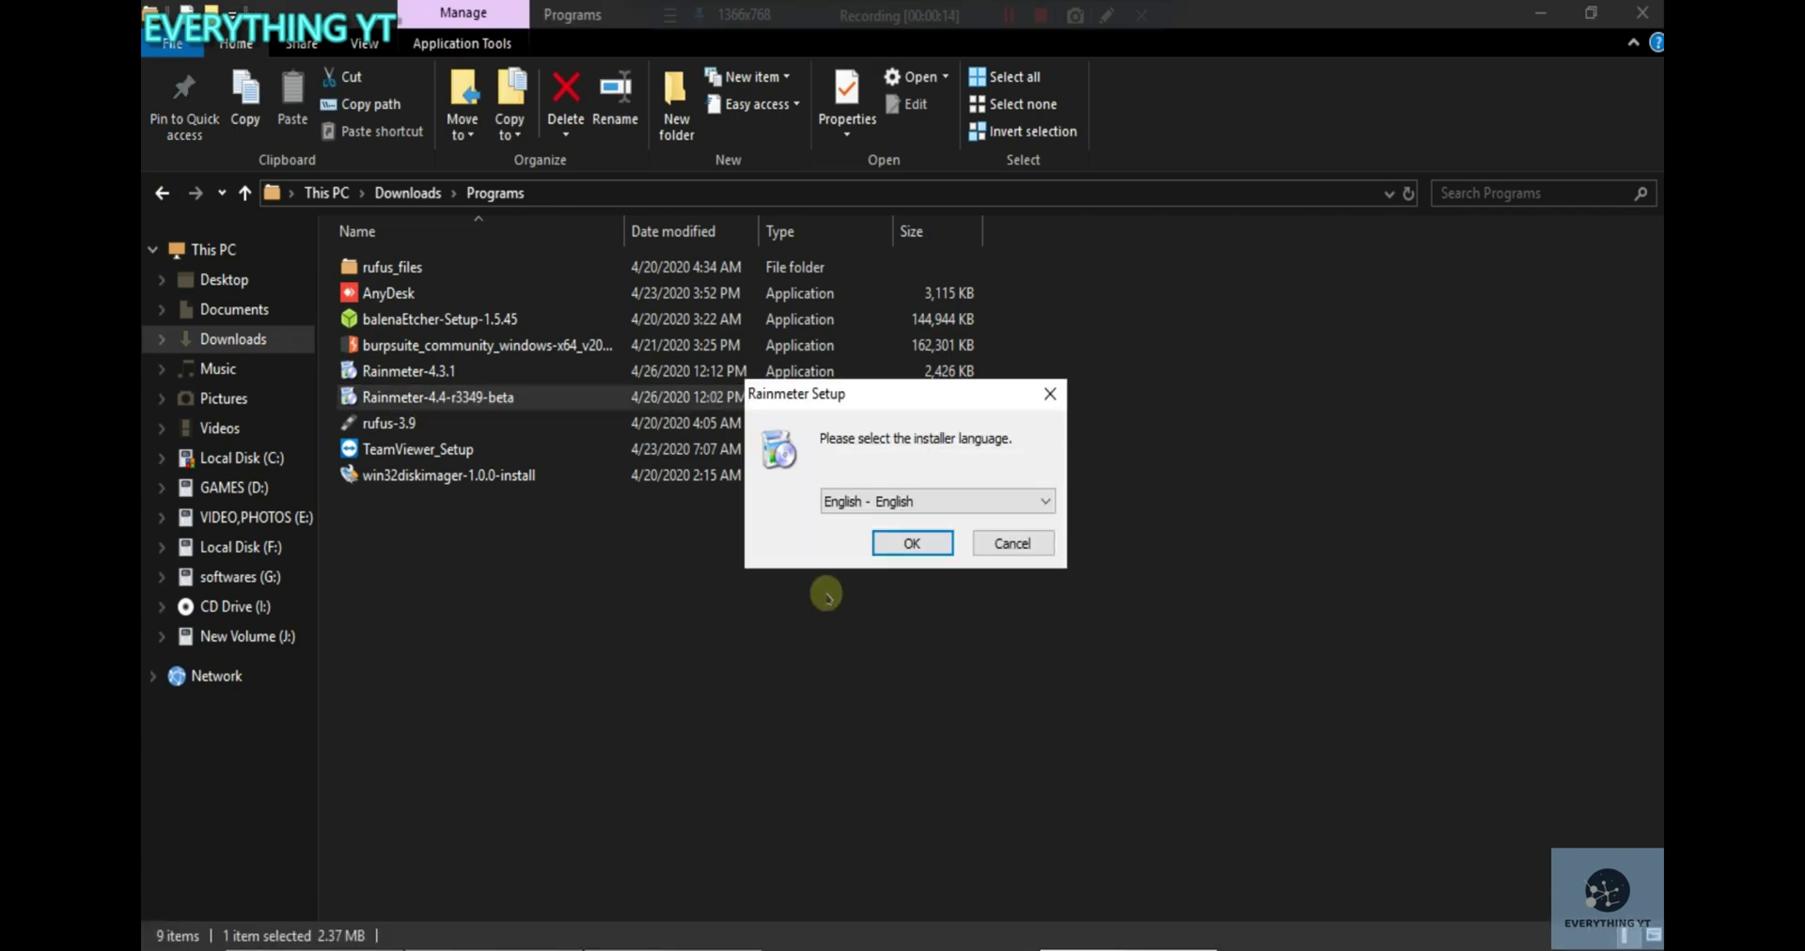
Install Rainmeter in English as a portable installation to C:\Rainmeter, finish the setup and minimize the folder window.
click(896, 542)
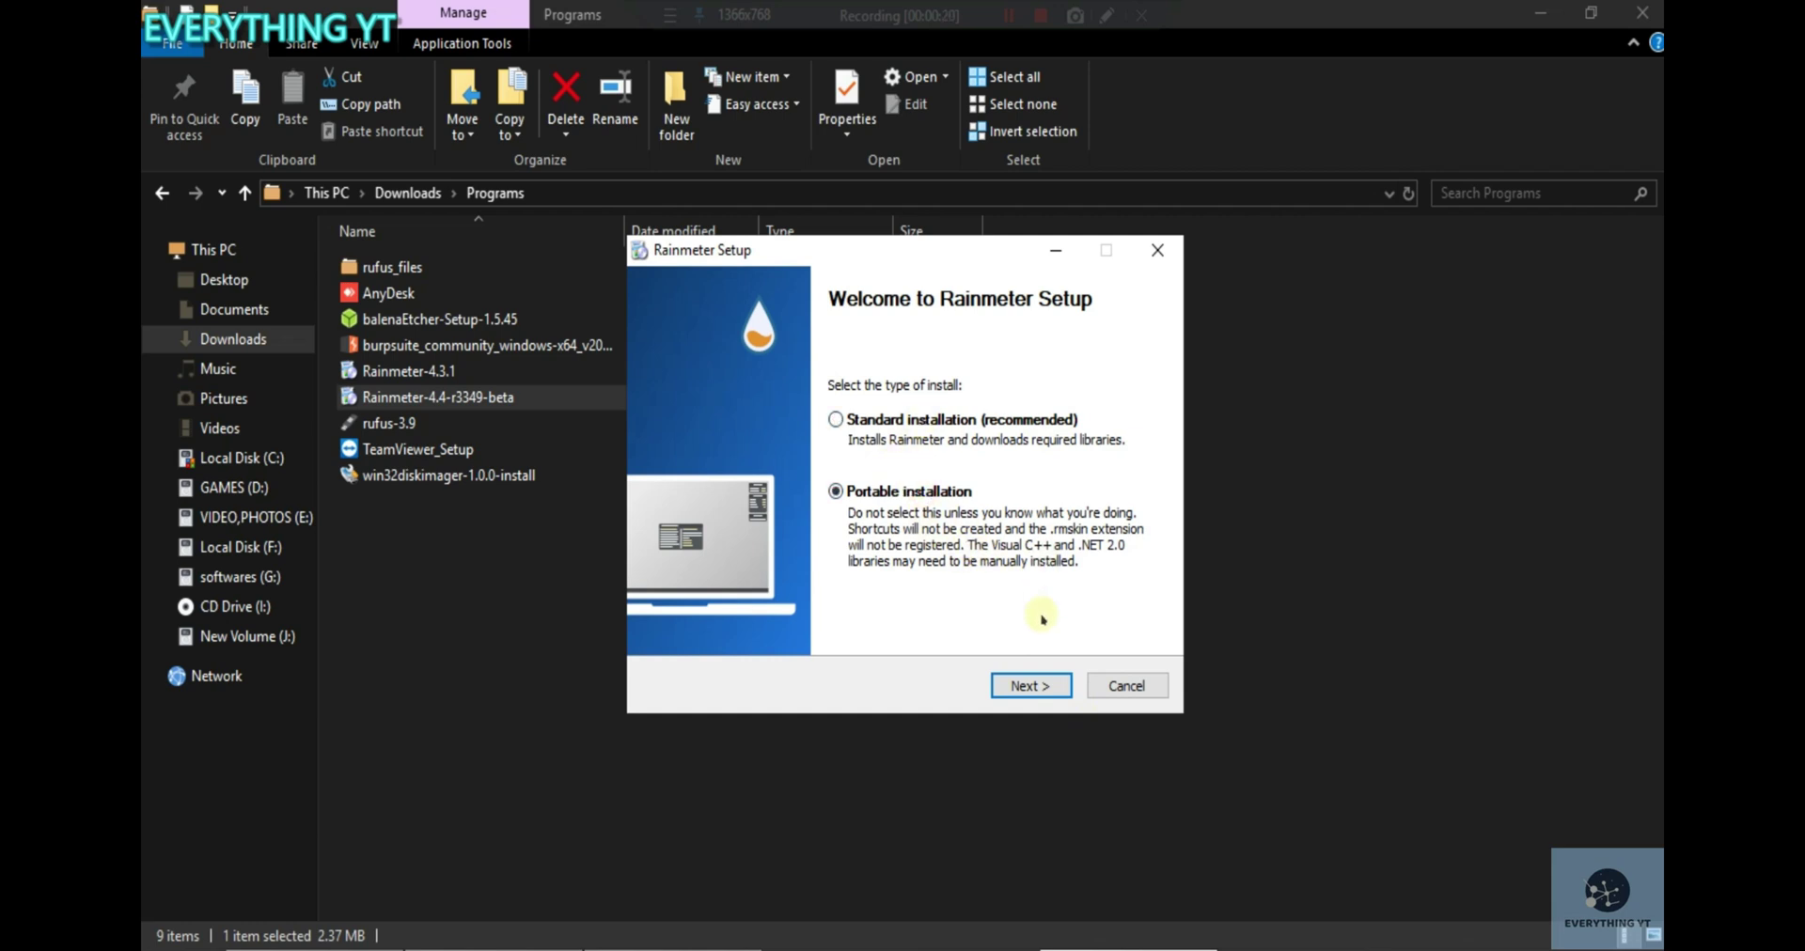
click(1036, 699)
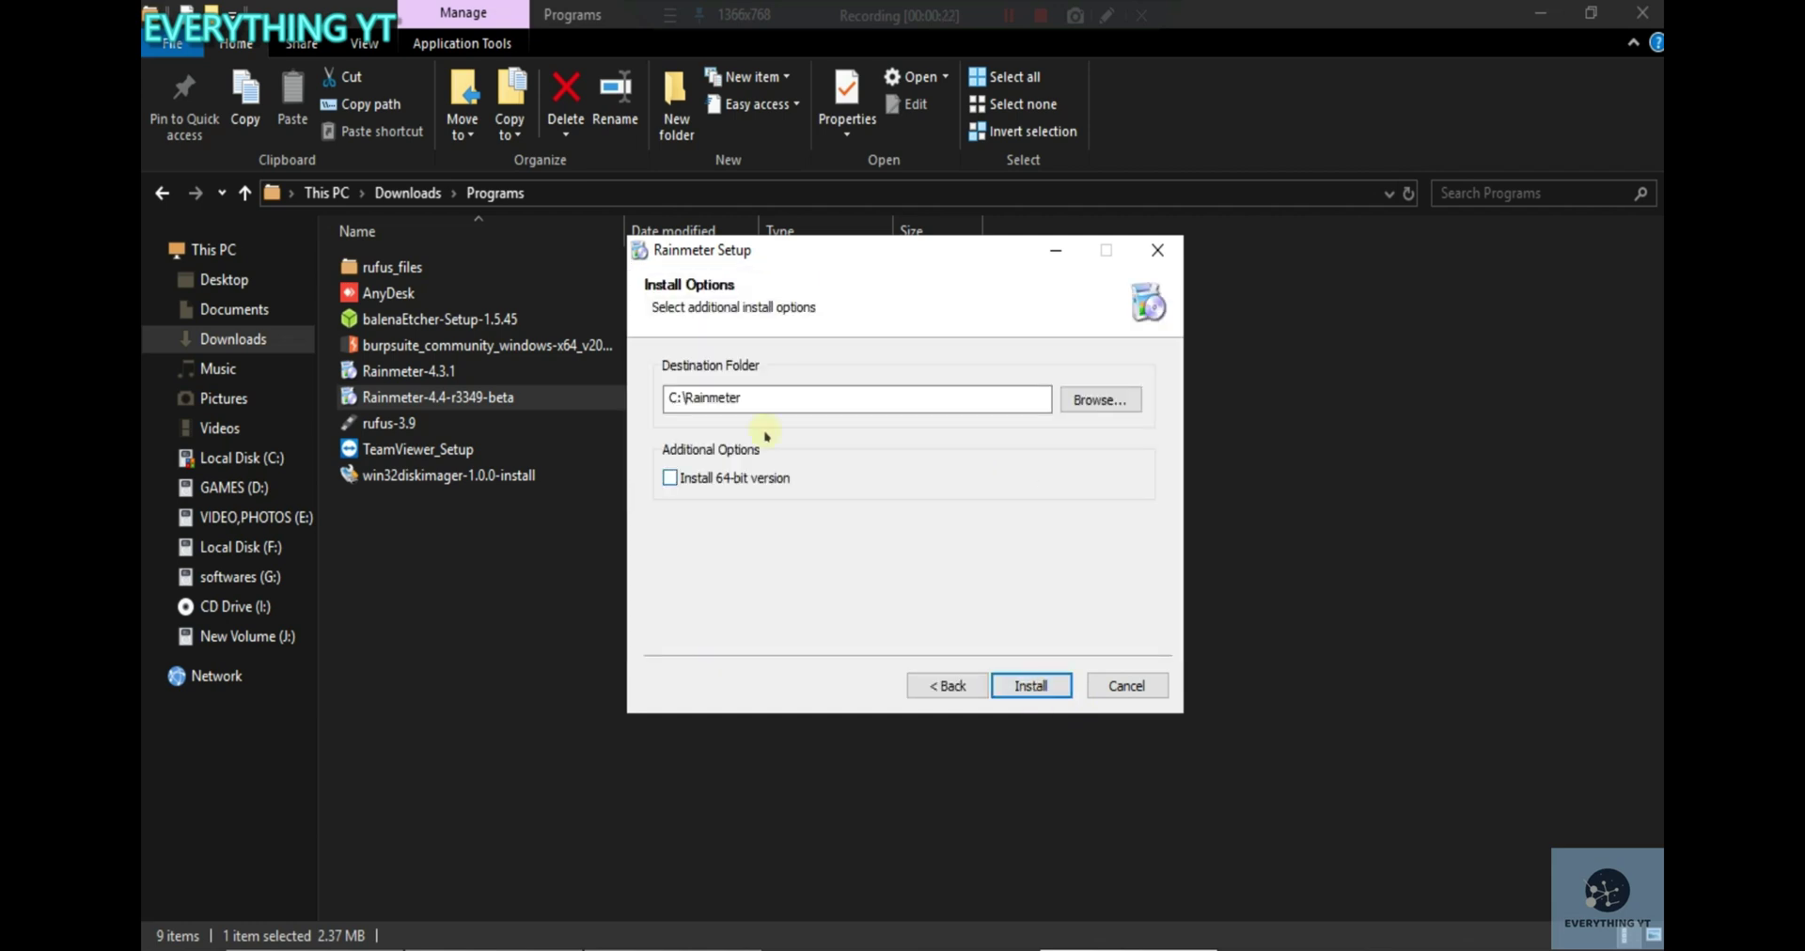
click(1037, 688)
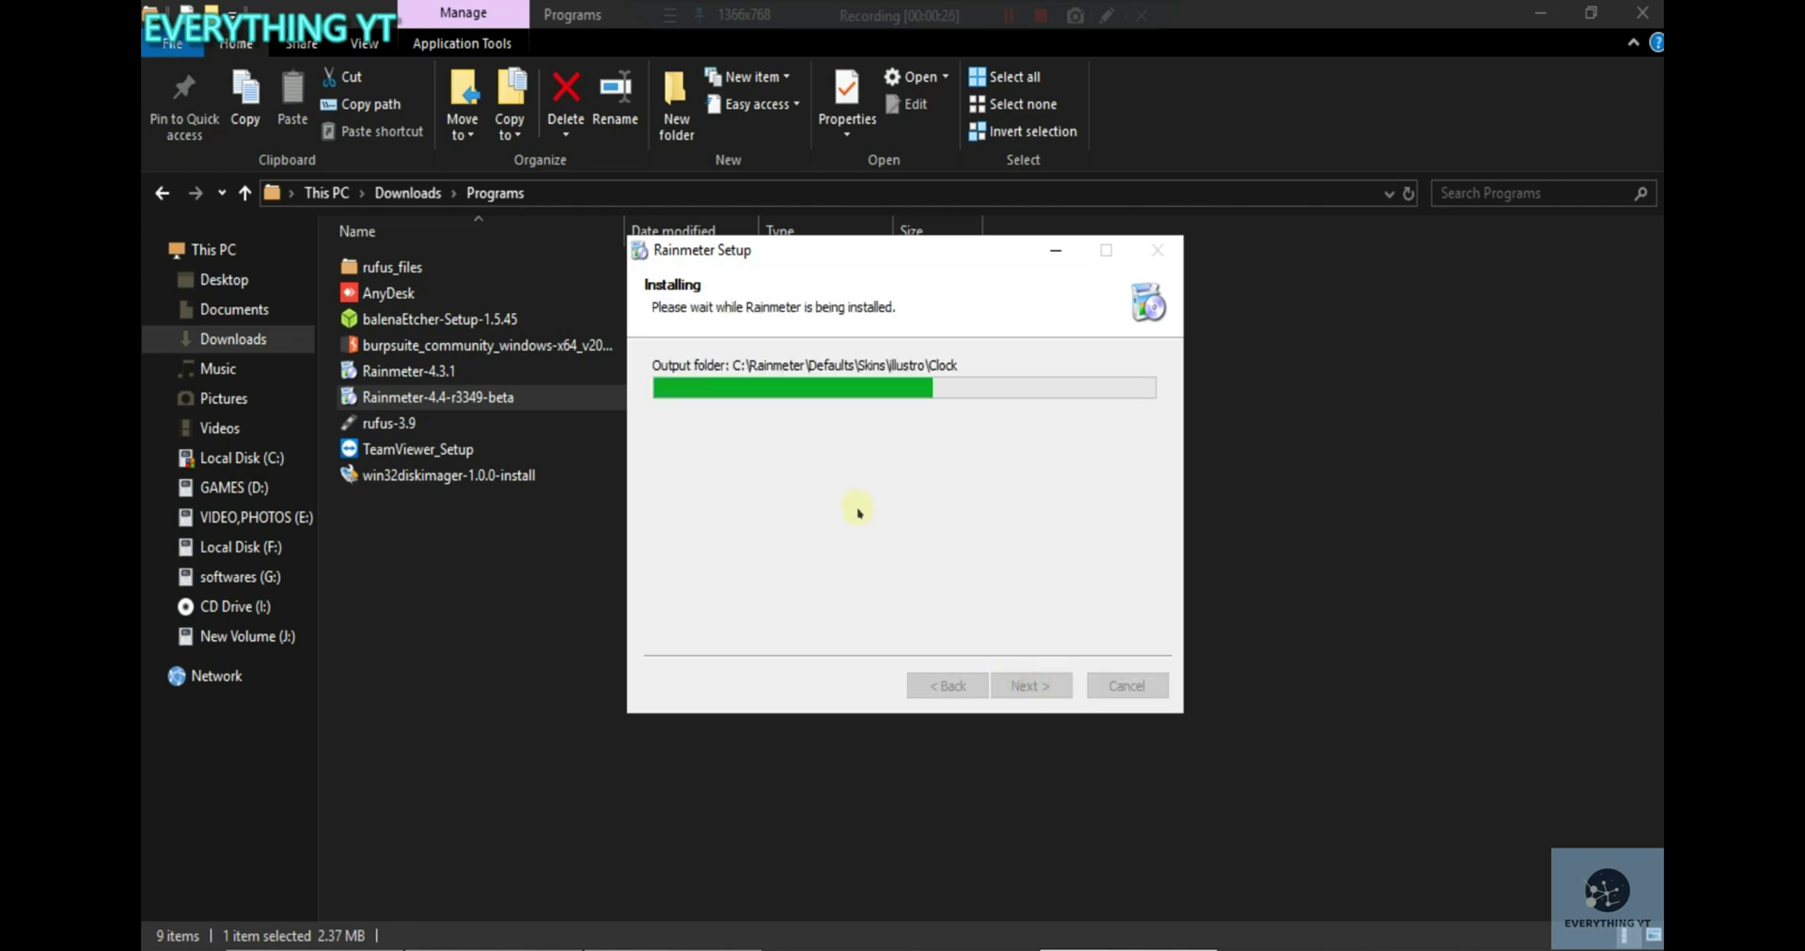
click(1046, 676)
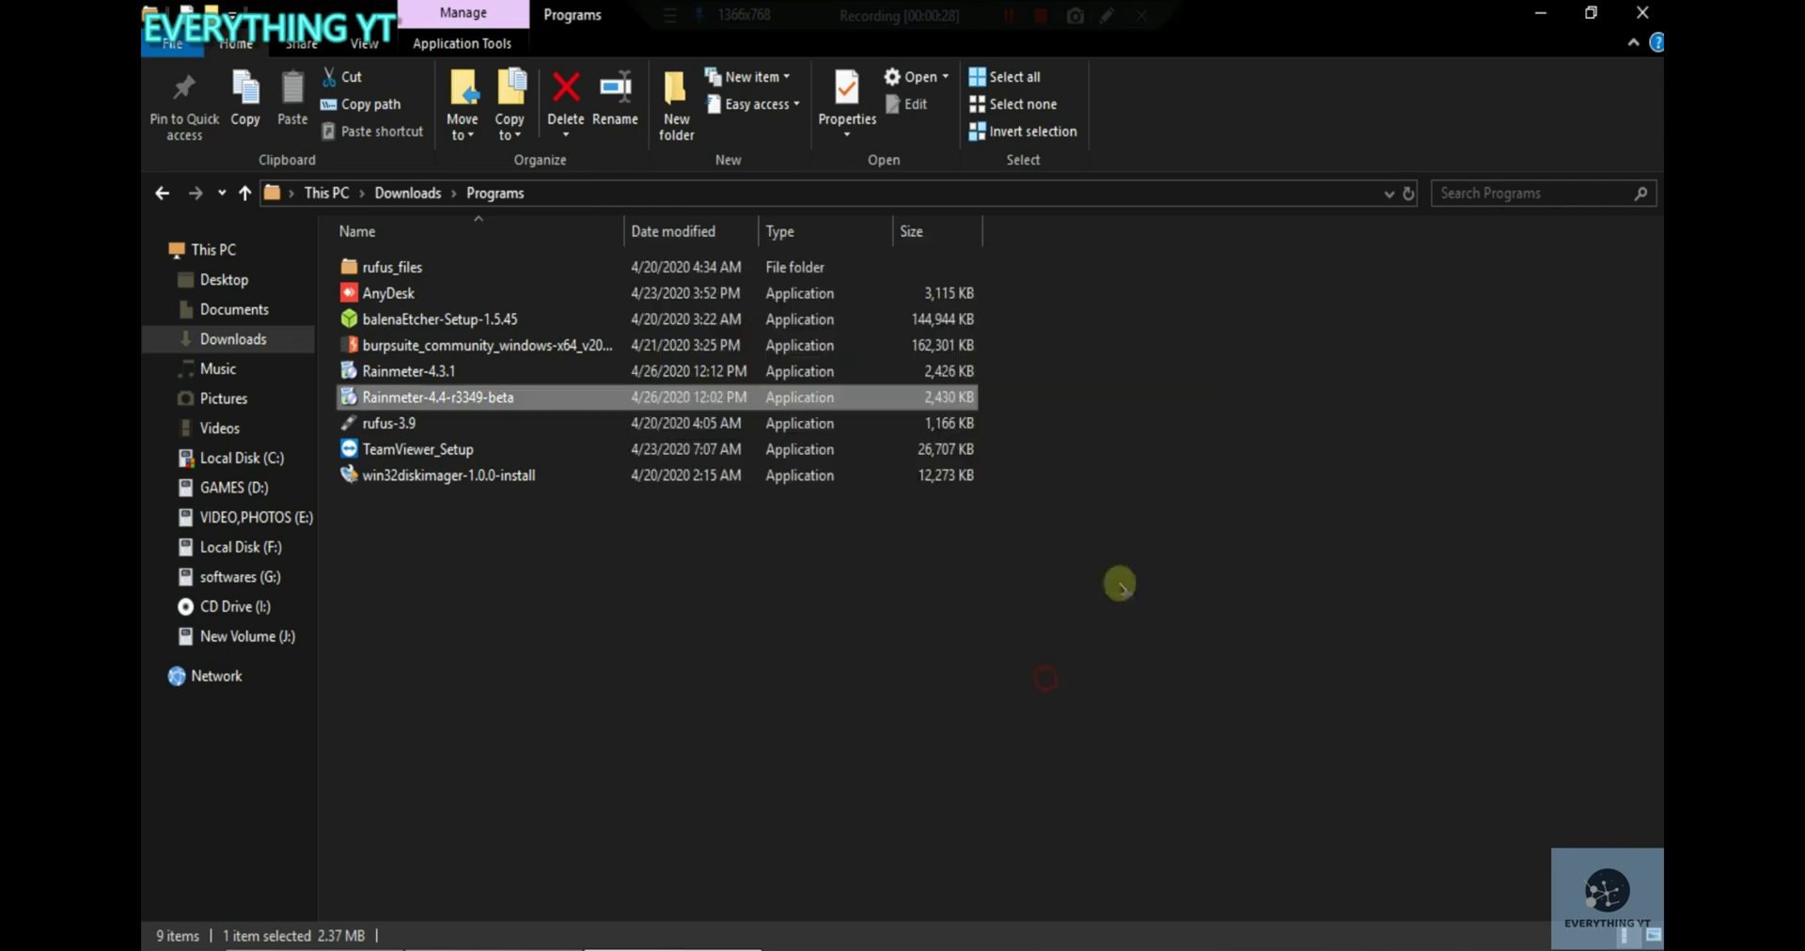
click(1546, 13)
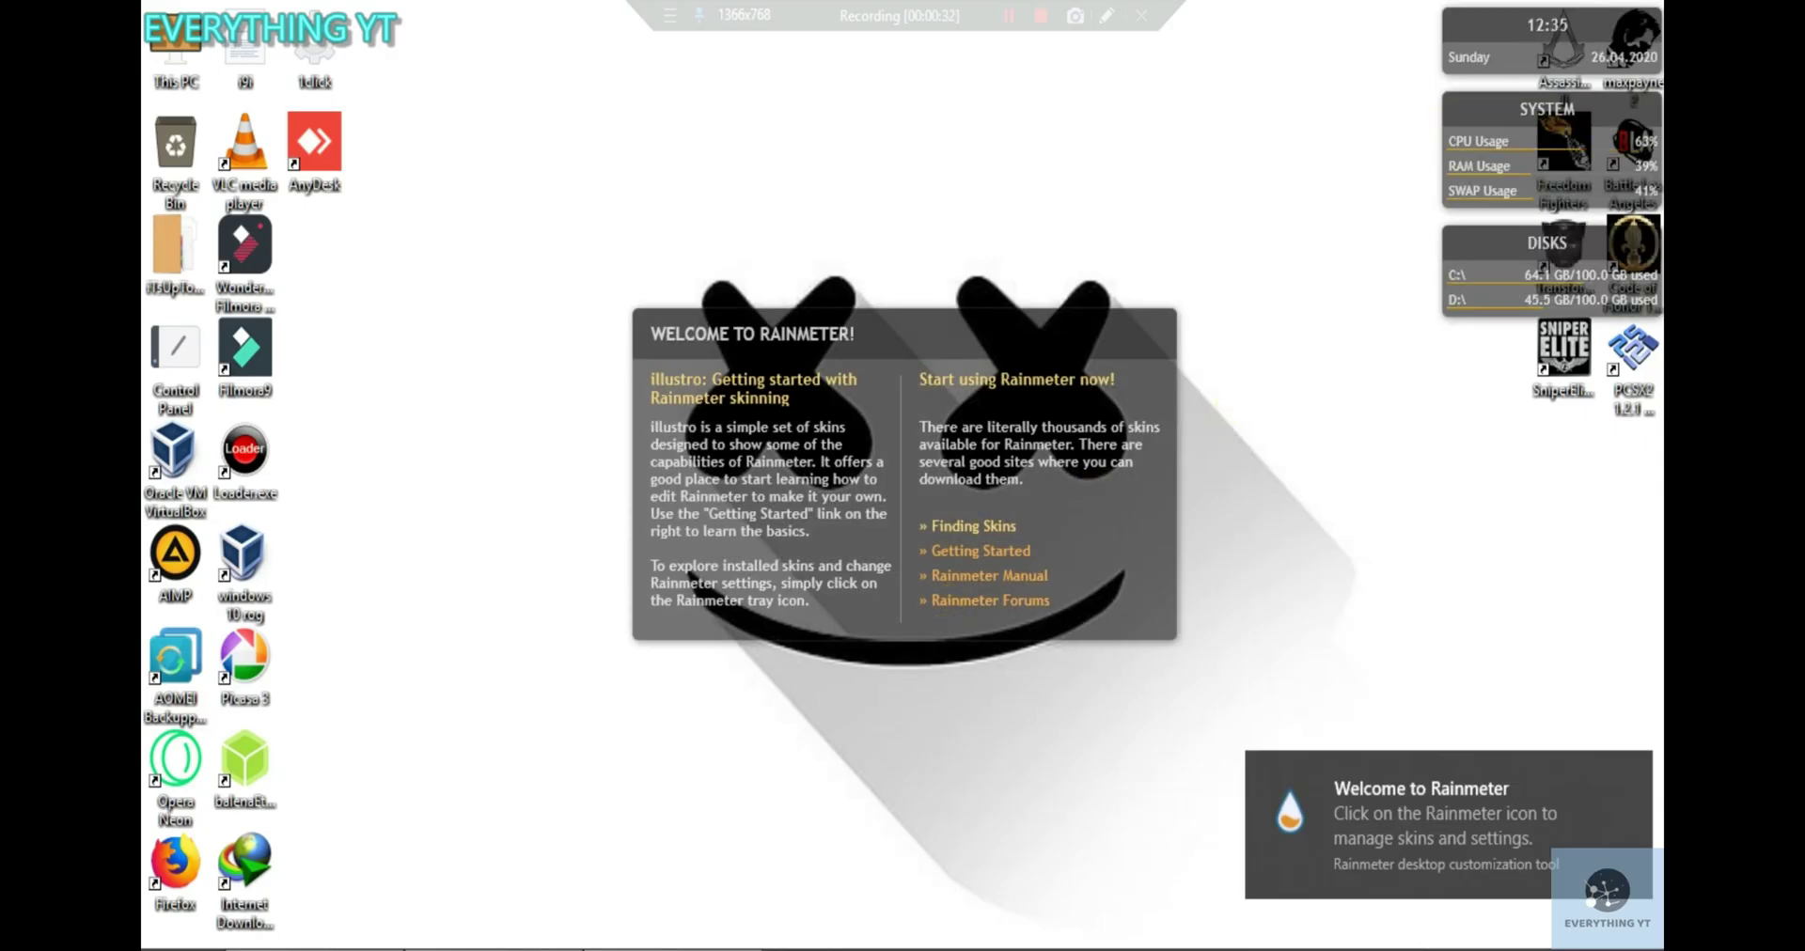
Open the skin manager from the illustro Welcome skin and review its skins, layouts and settings pages.
right_click(984, 479)
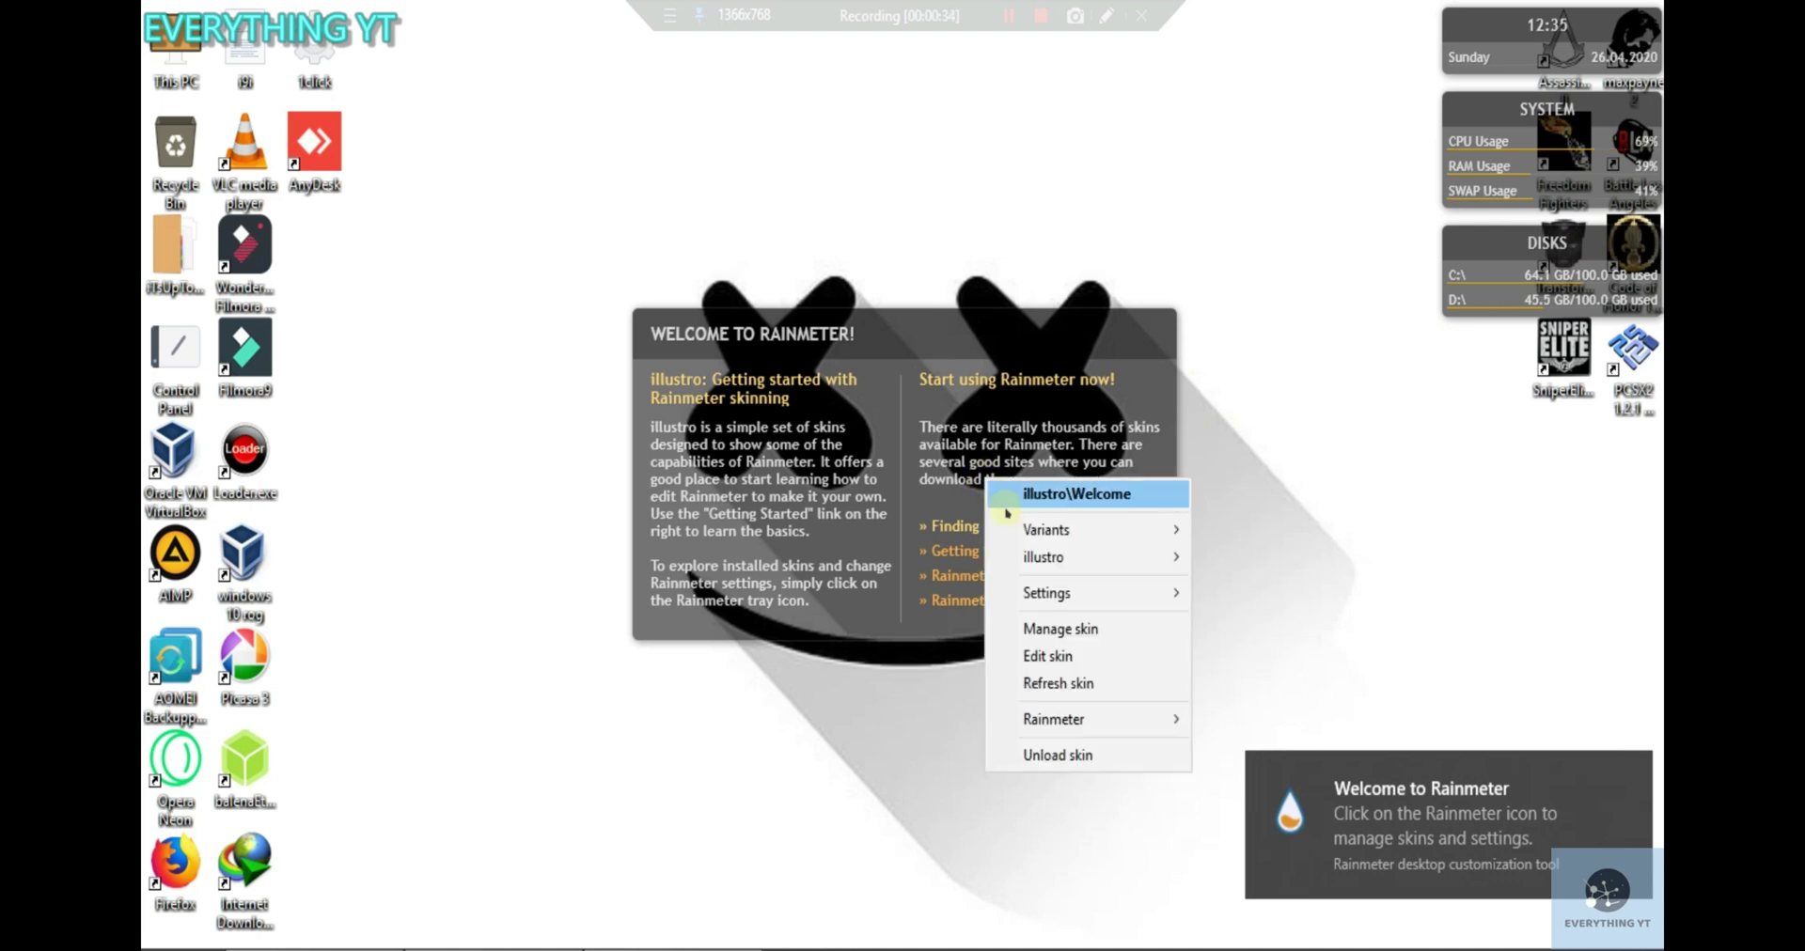
mouse_move(1029, 544)
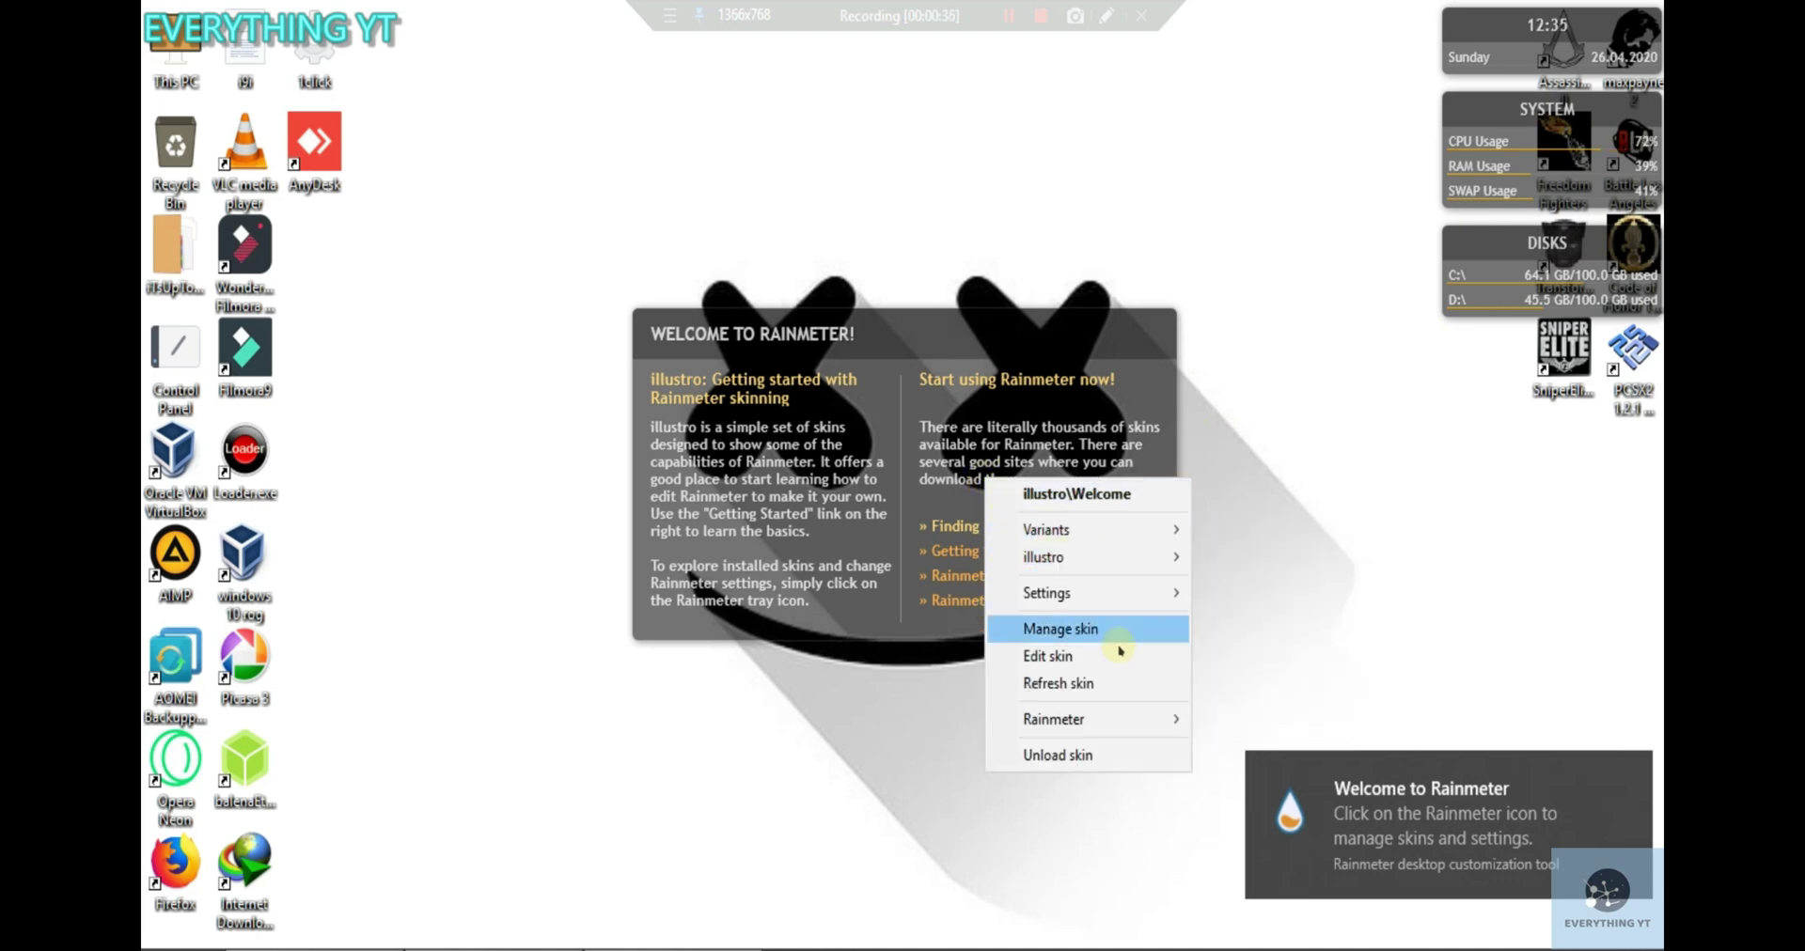
click(1081, 628)
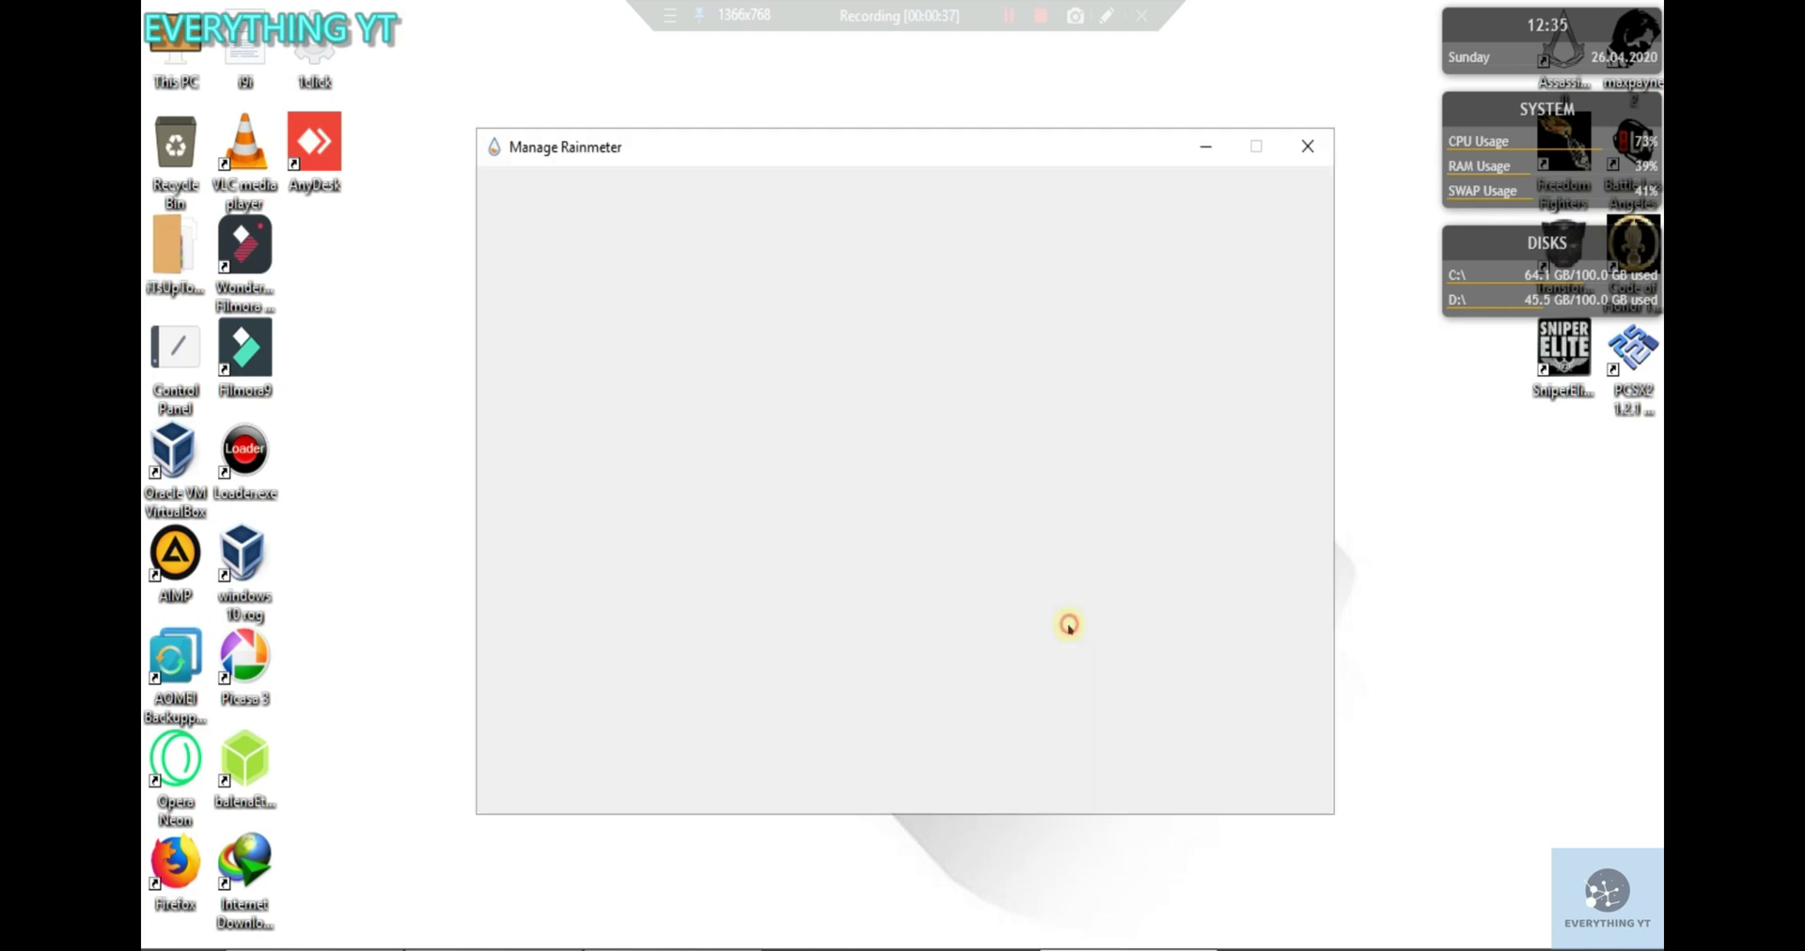
click(538, 432)
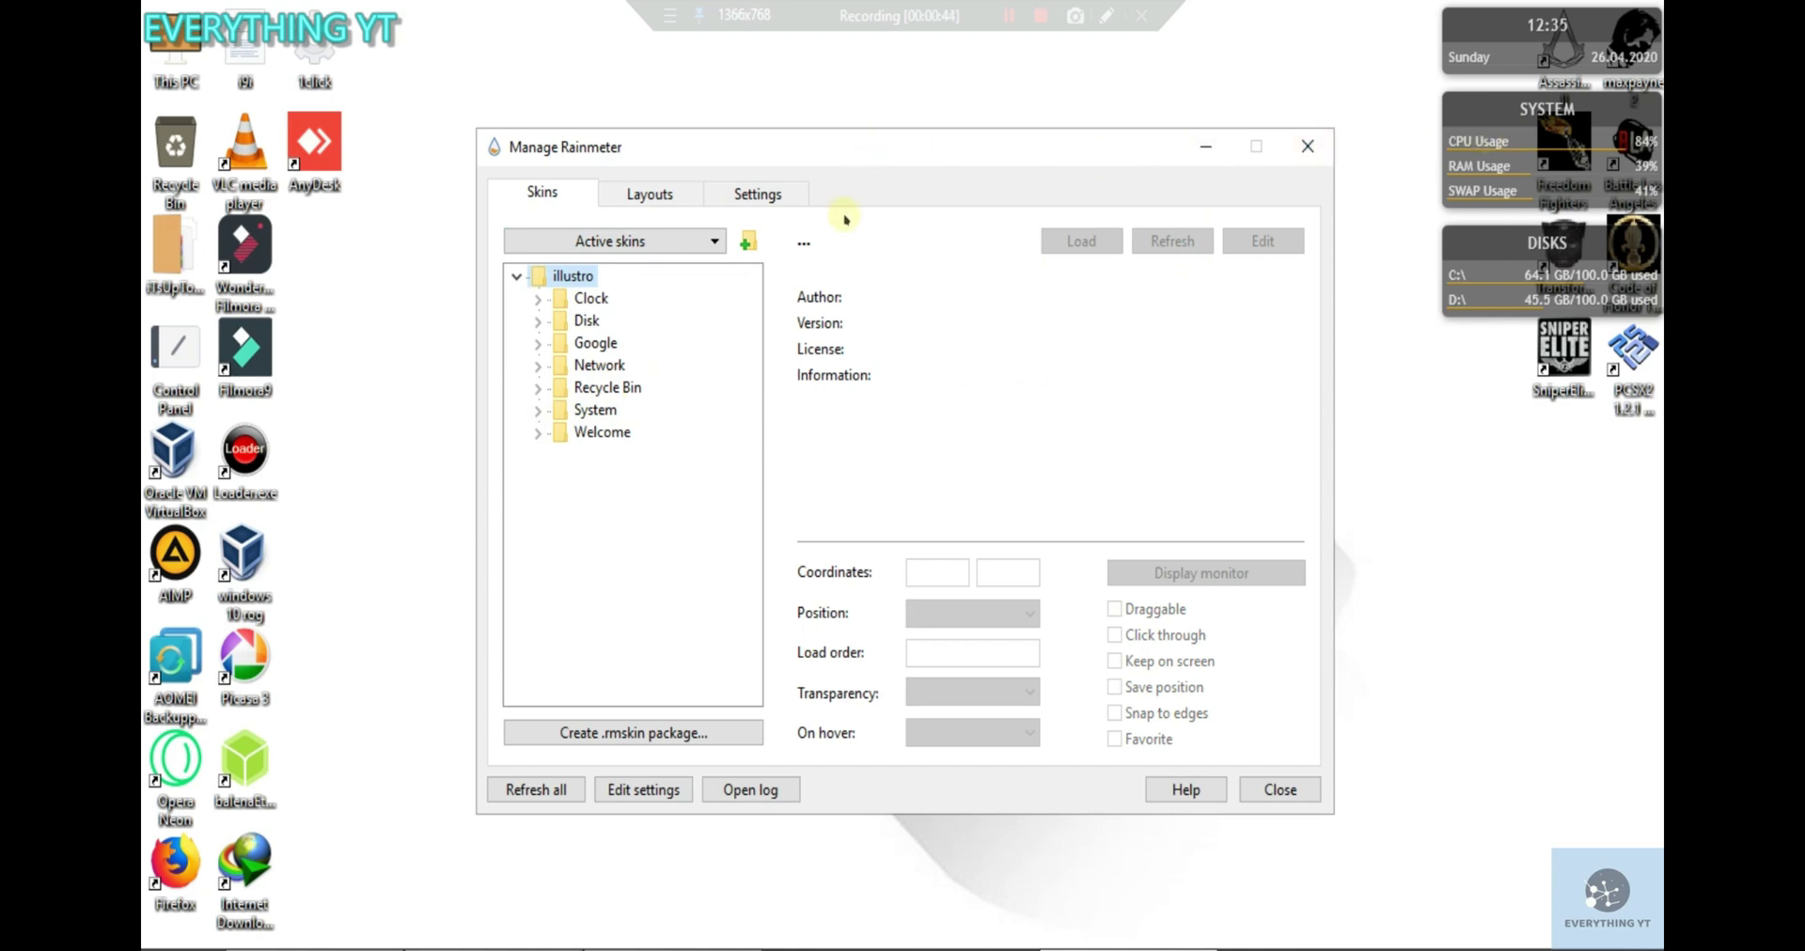
click(664, 191)
click(739, 189)
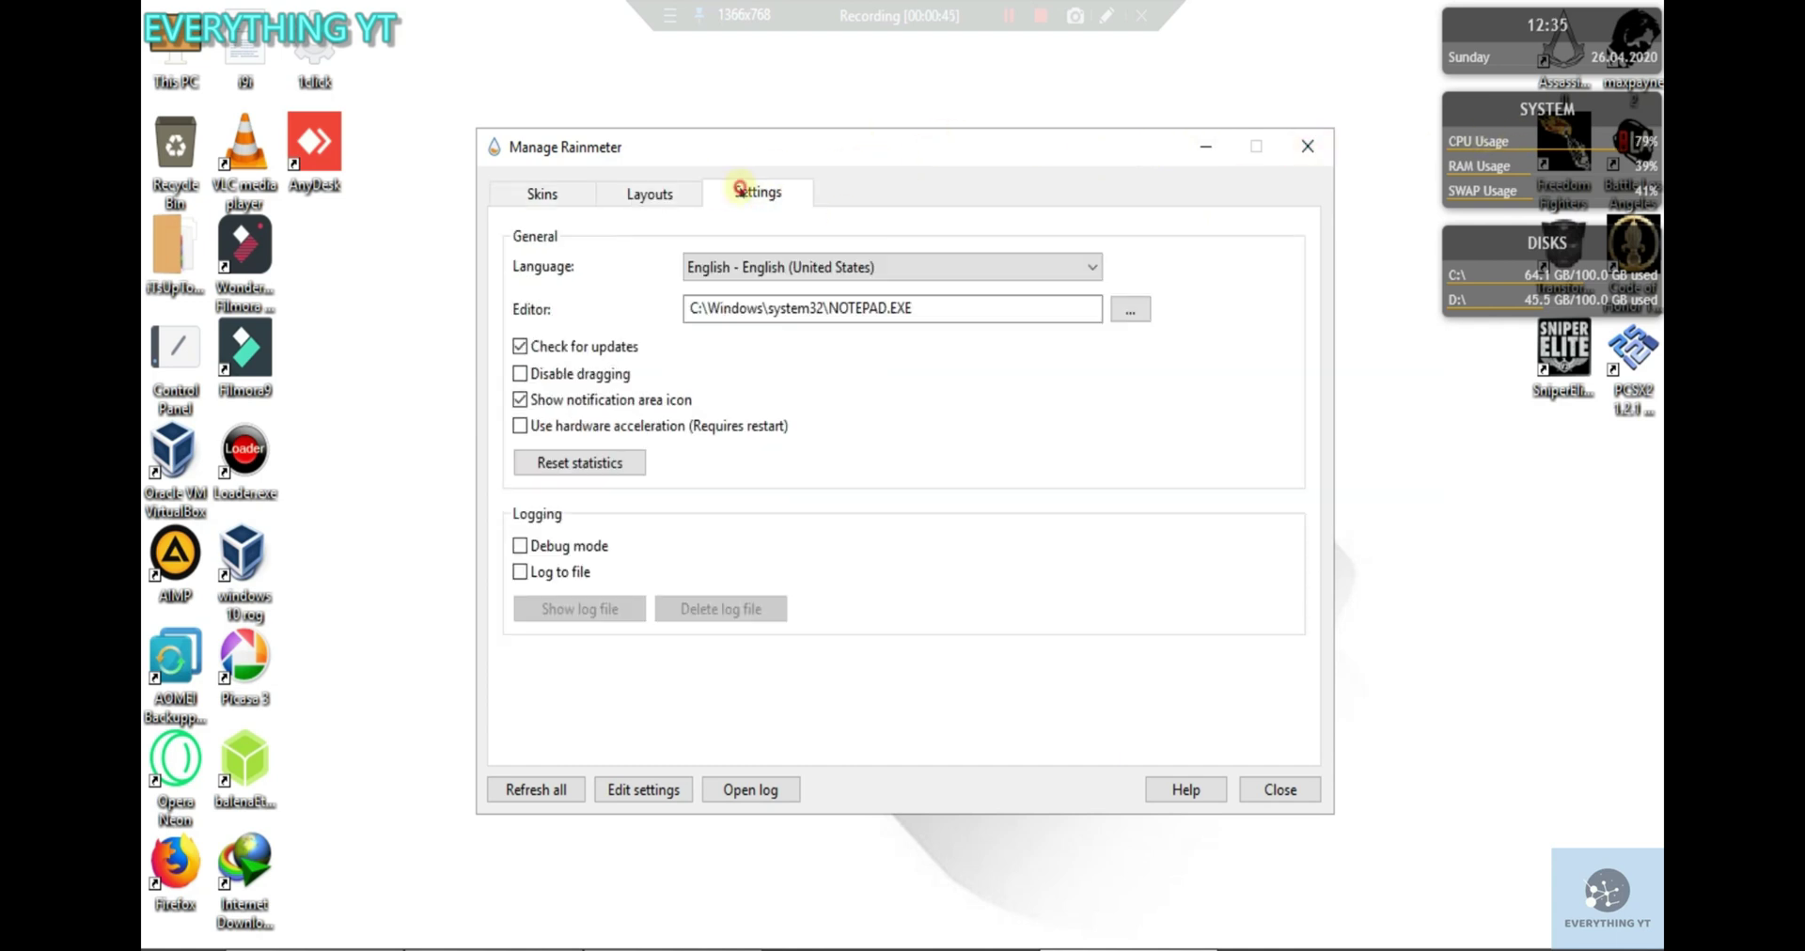
click(576, 199)
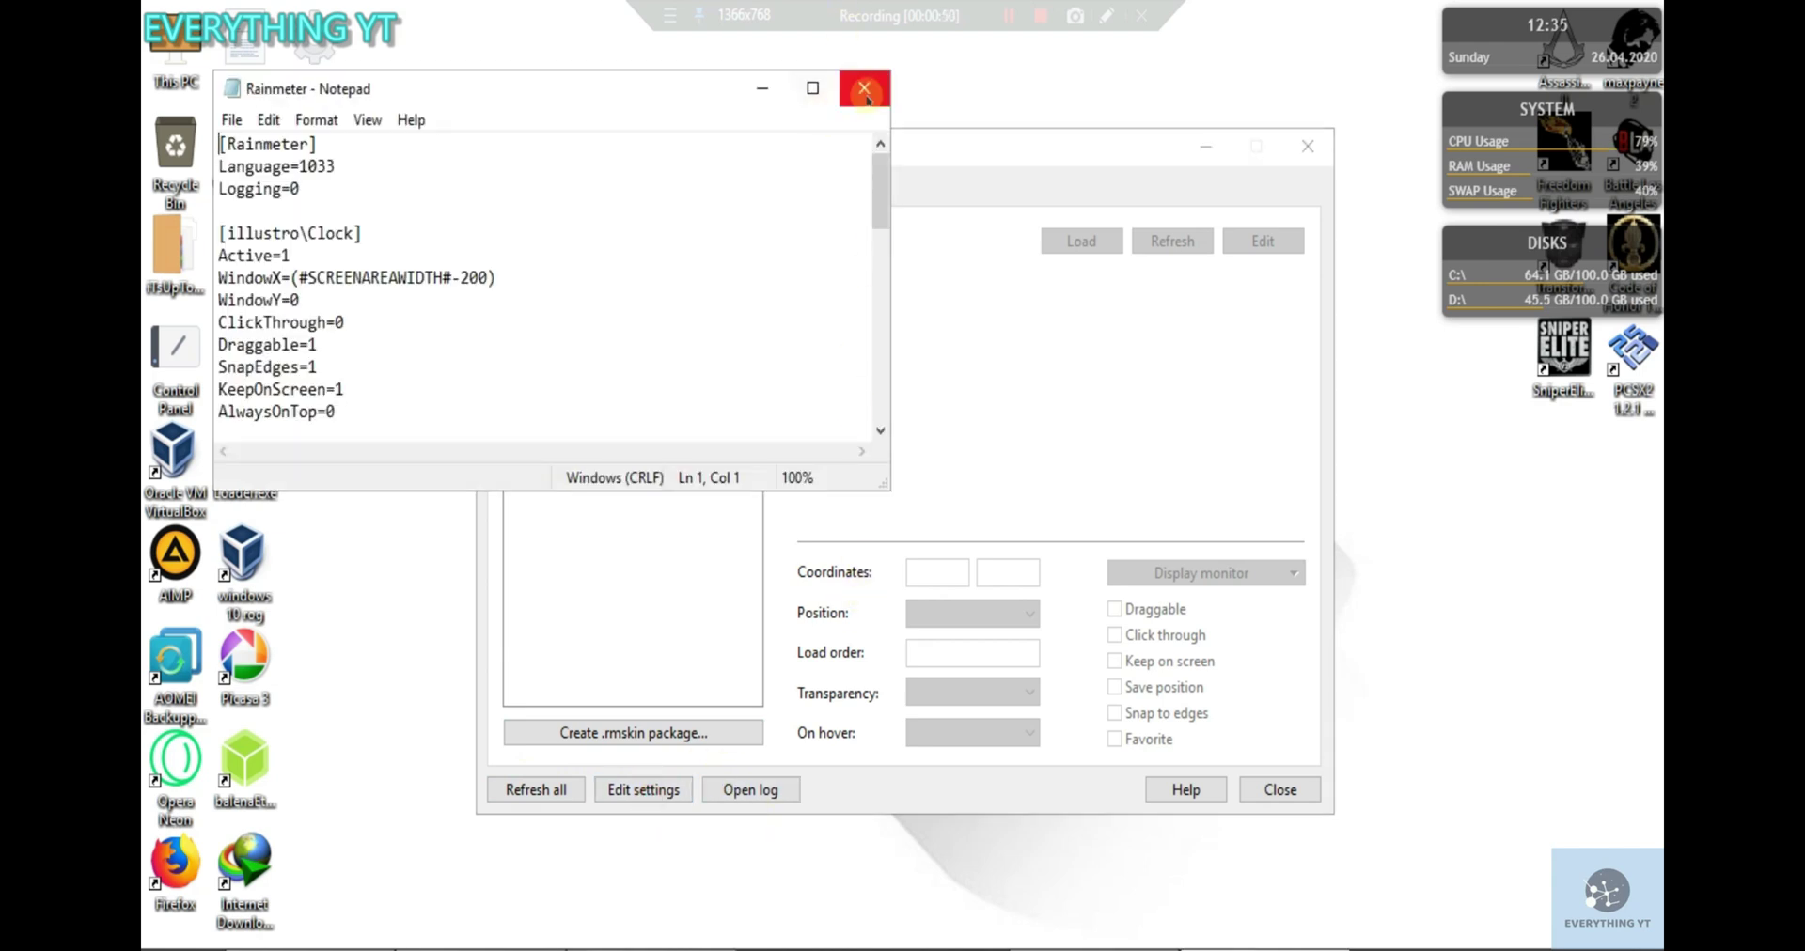
Read through the Rainmeter settings file in Notepad and close it.
scroll(426, 381, down, 2)
scroll(426, 380, down, 5)
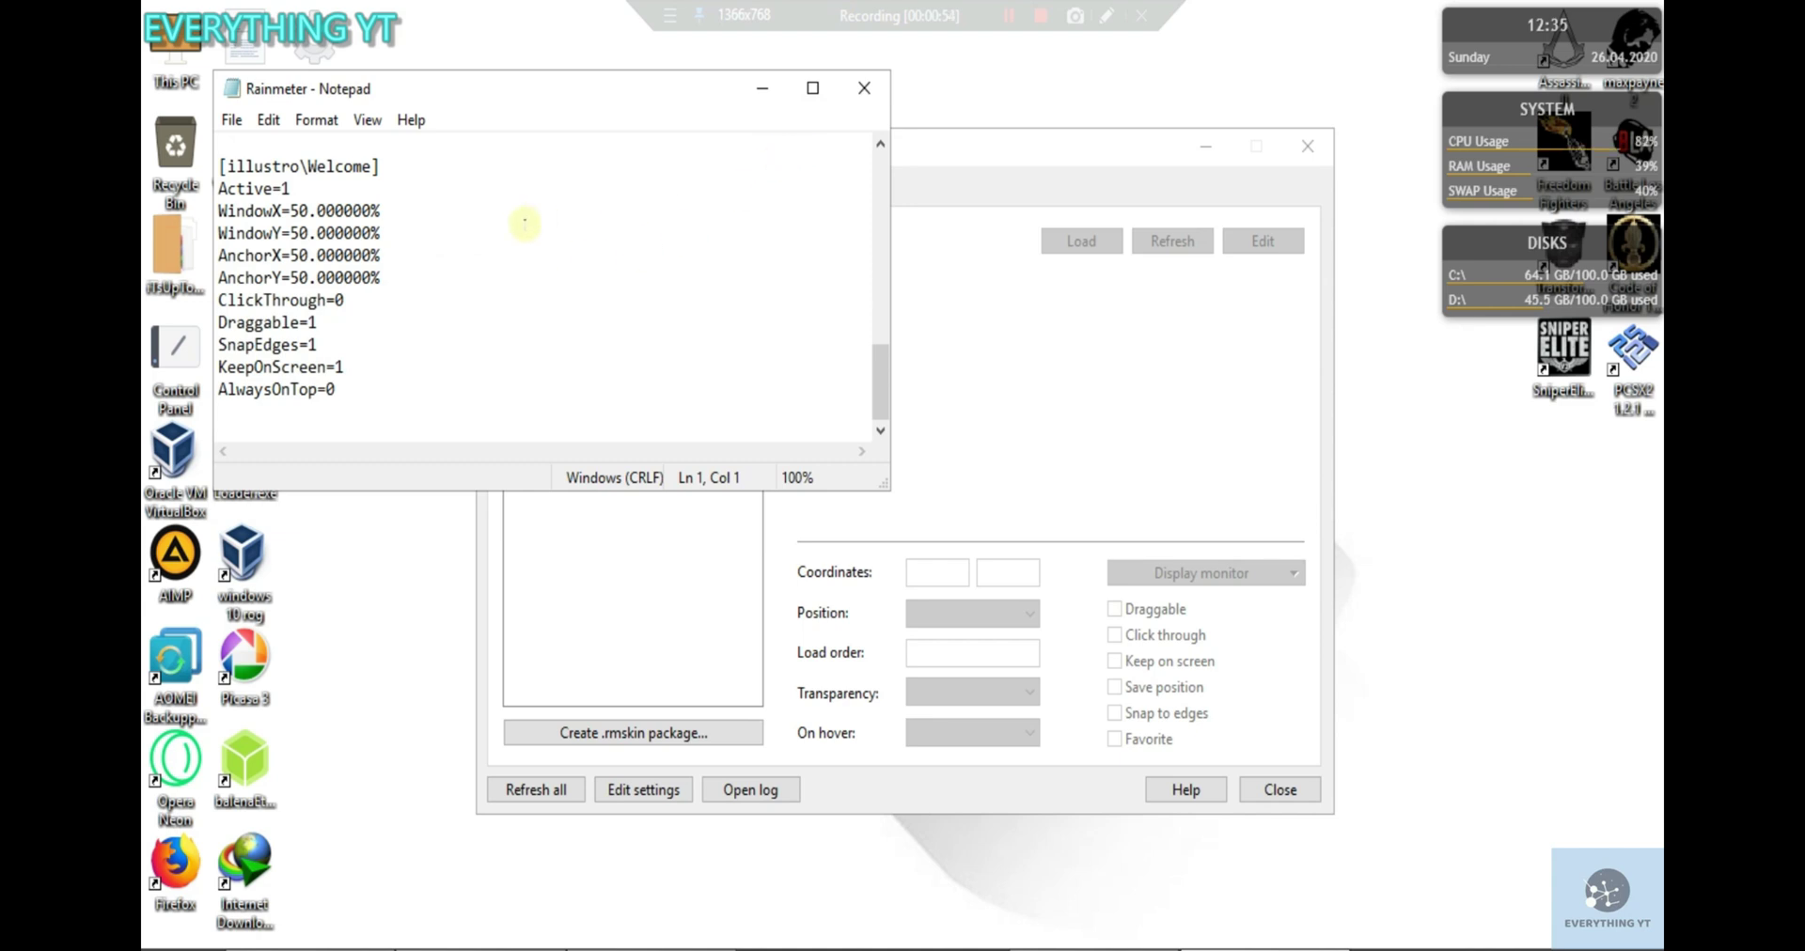
click(872, 90)
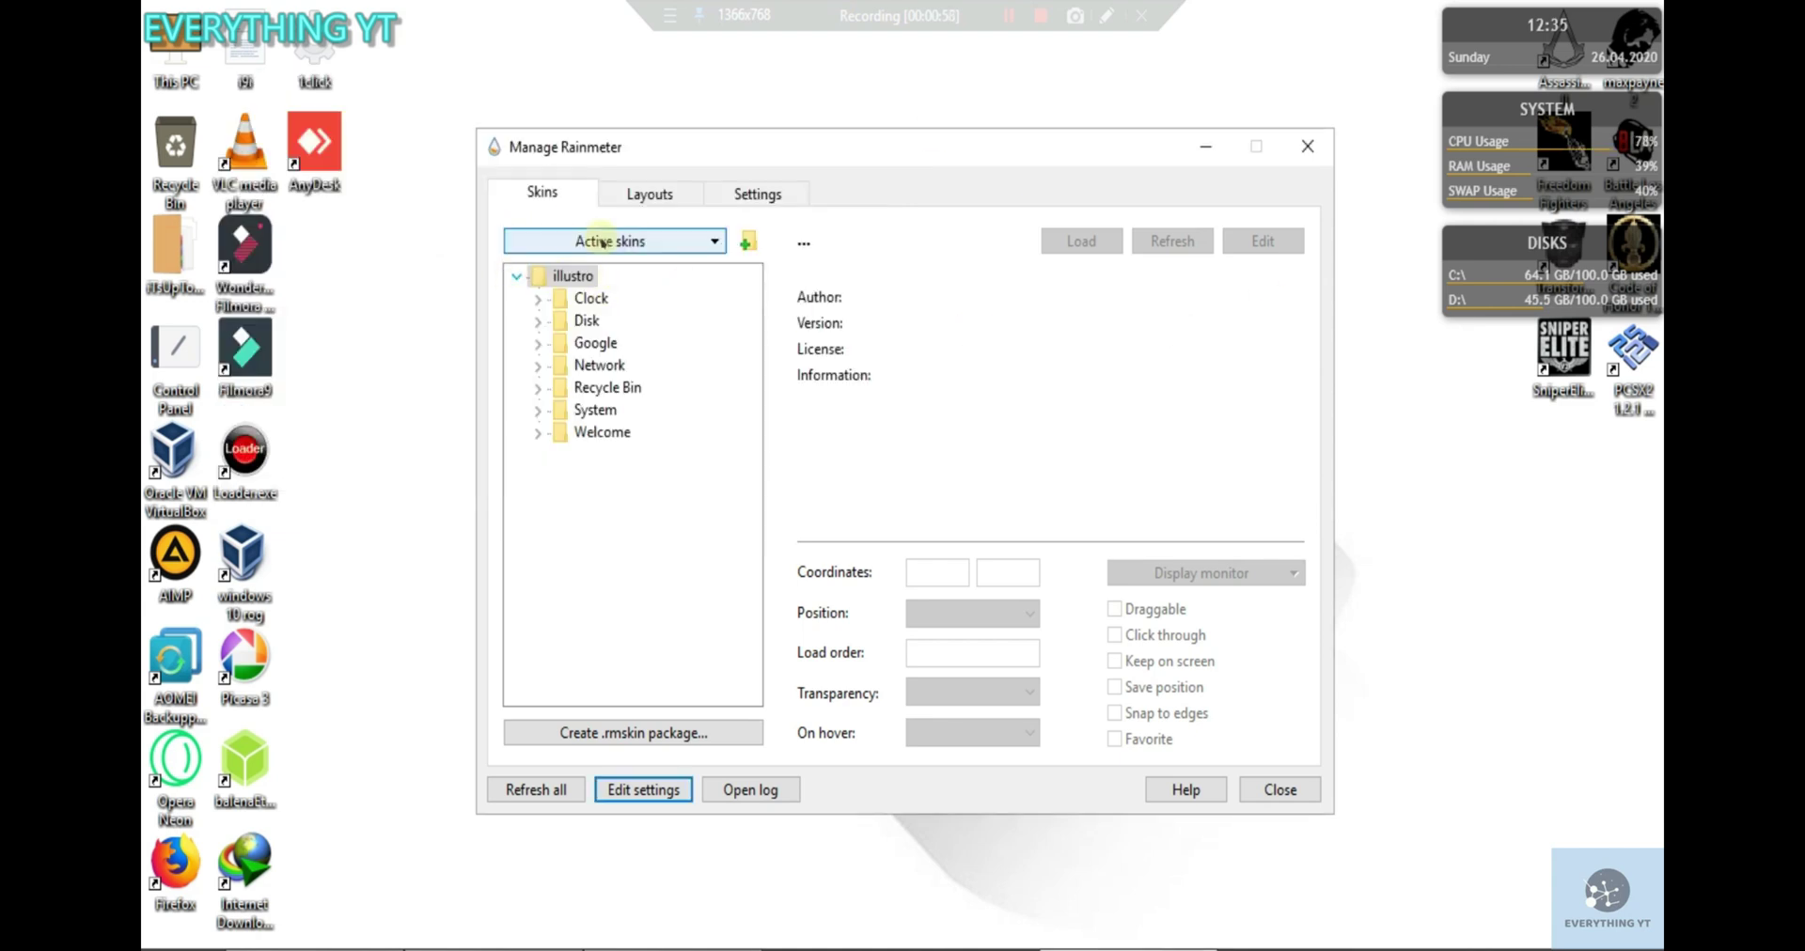
Examine the new-skin and template options for creating a skin, then close that dialog and minimize the skin manager.
click(603, 242)
click(821, 246)
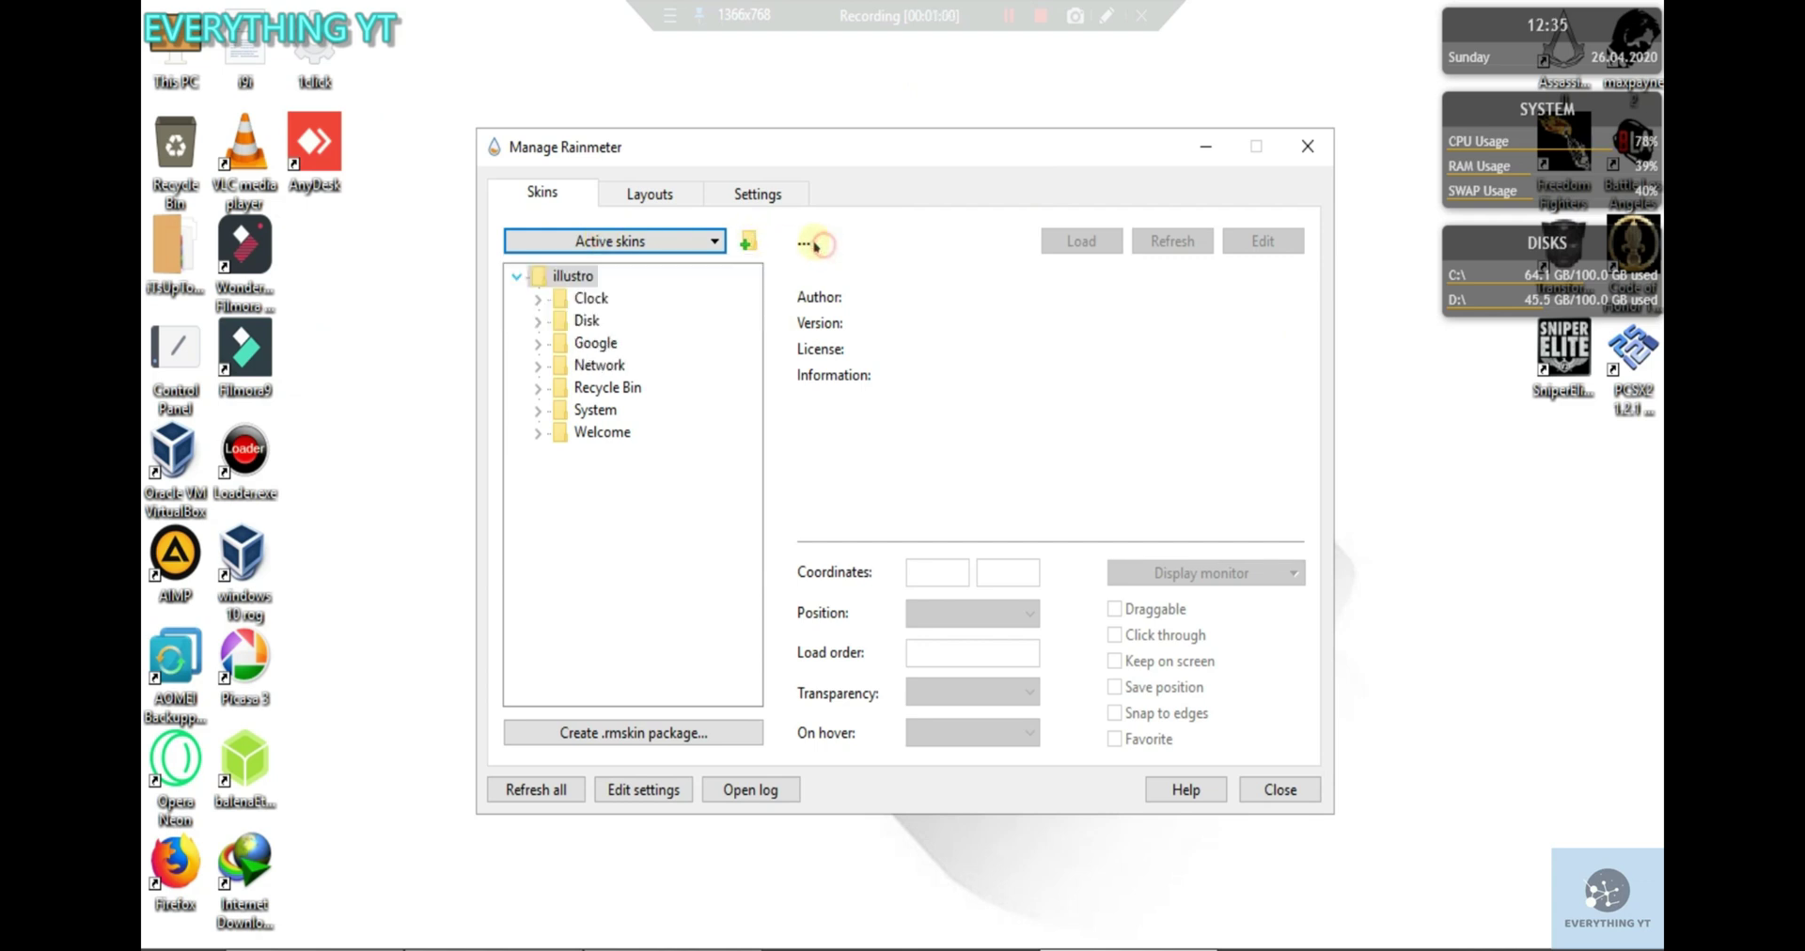
click(748, 243)
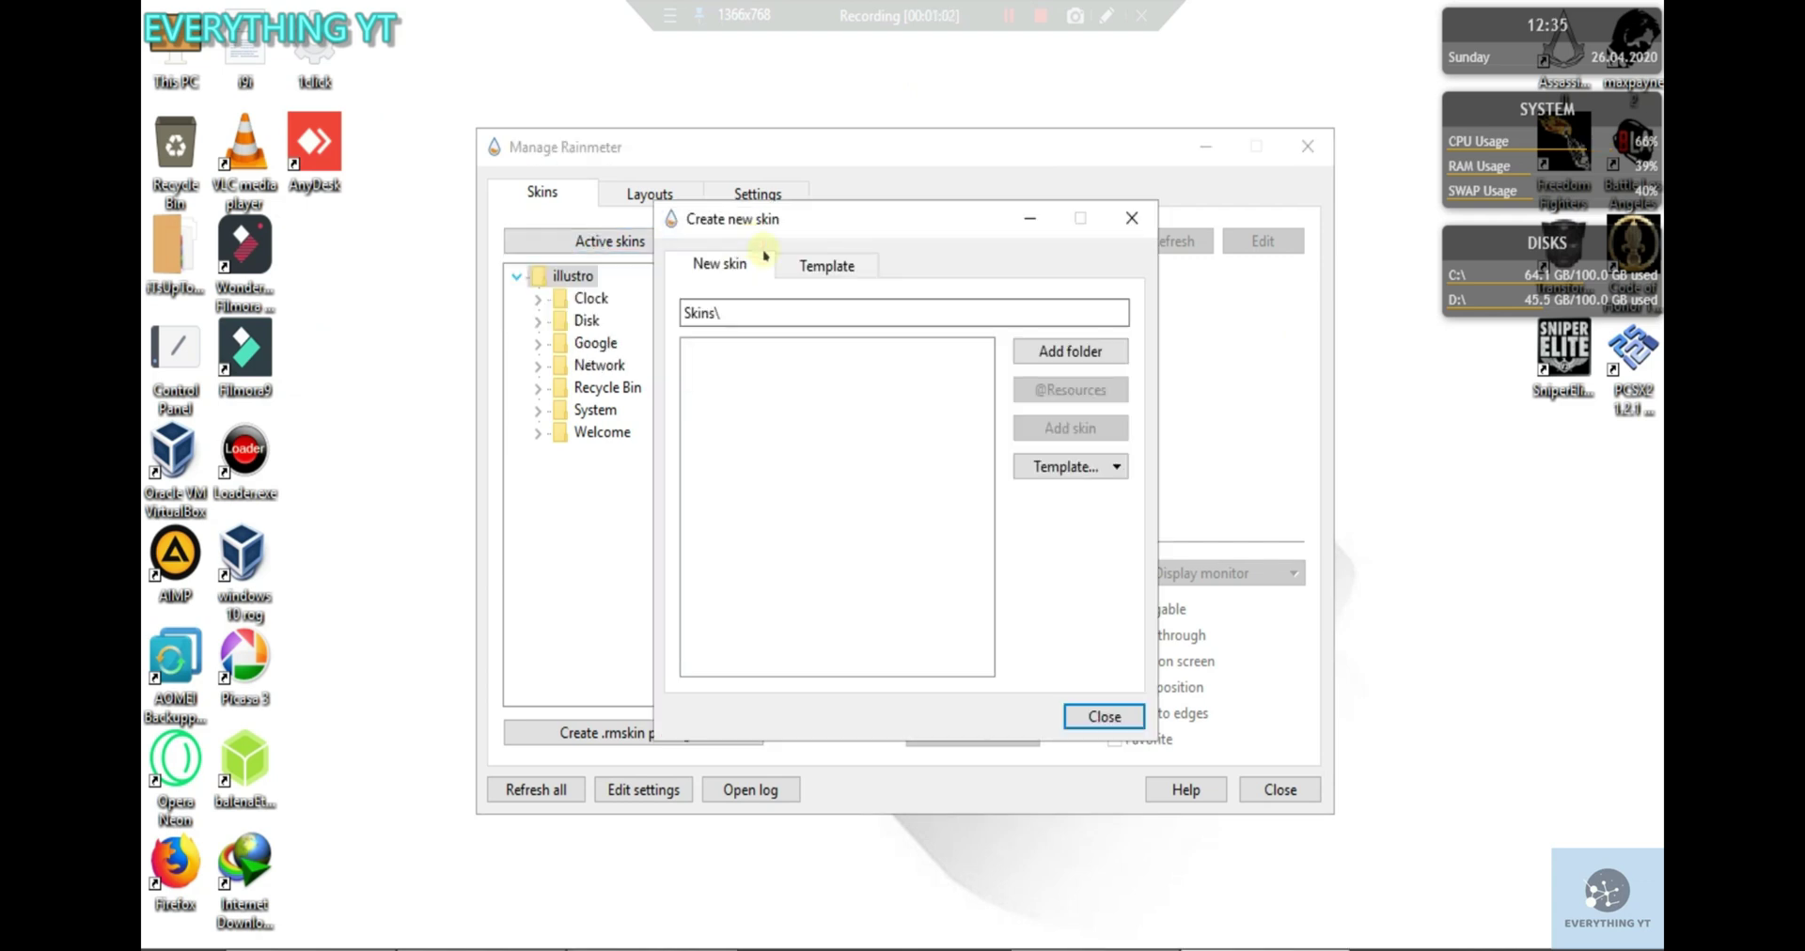
click(814, 266)
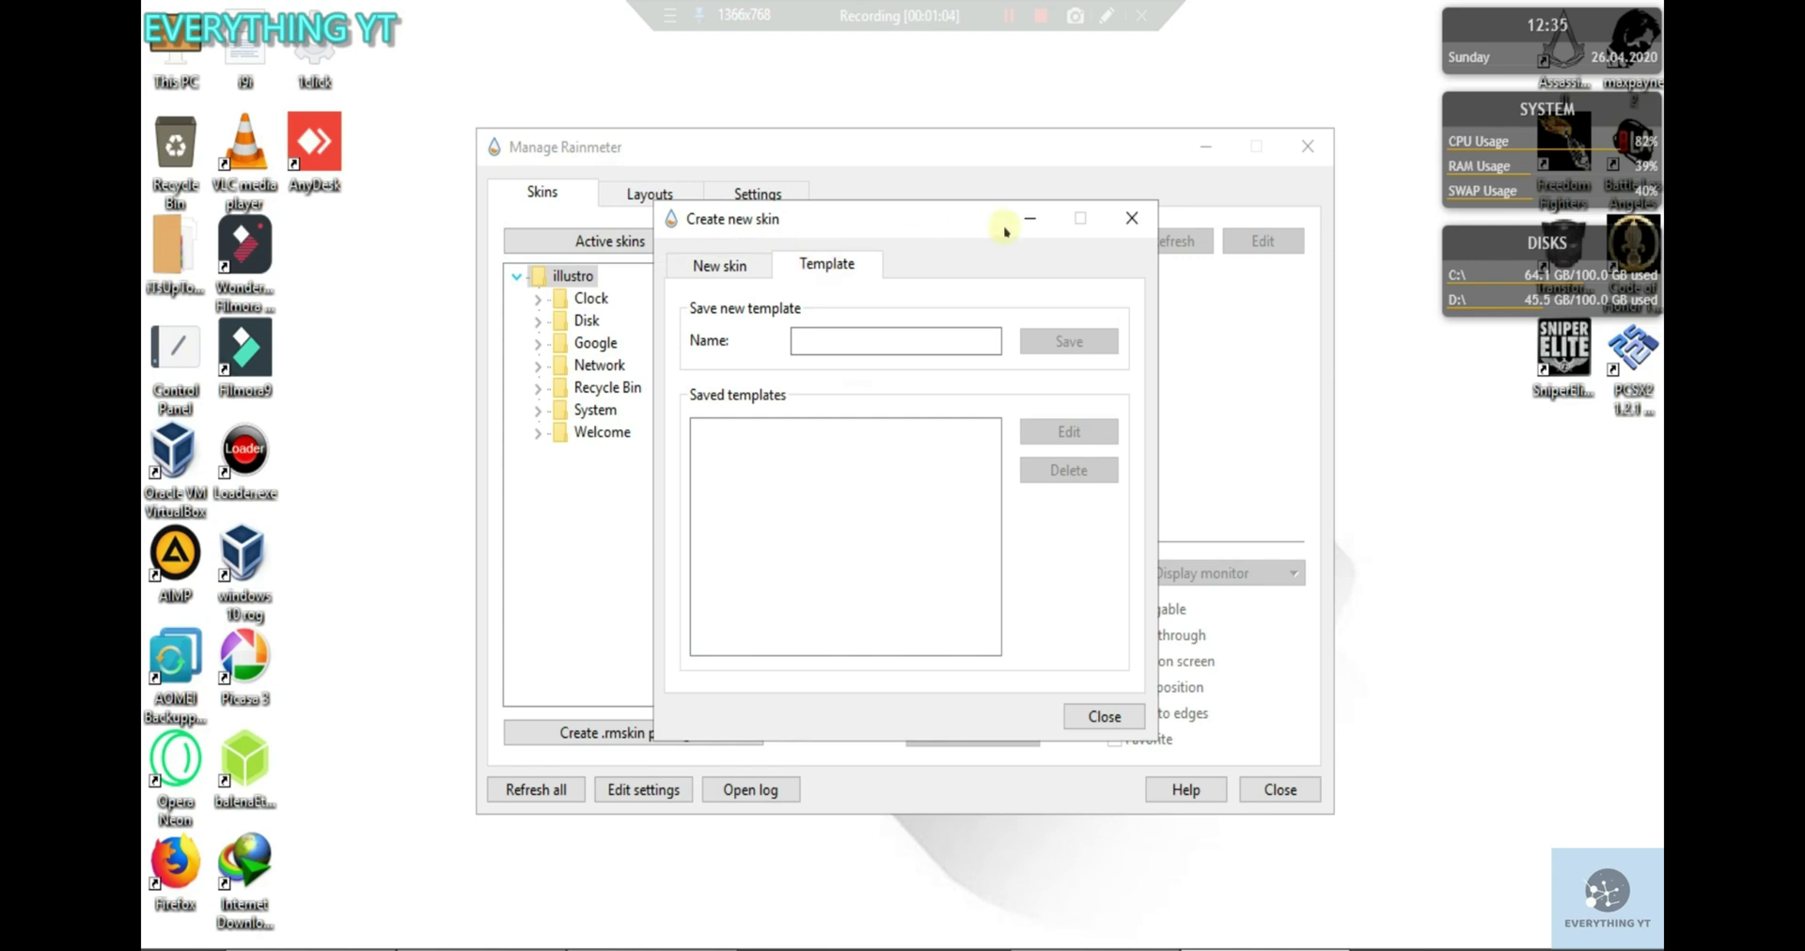
click(1132, 218)
click(754, 194)
click(1201, 151)
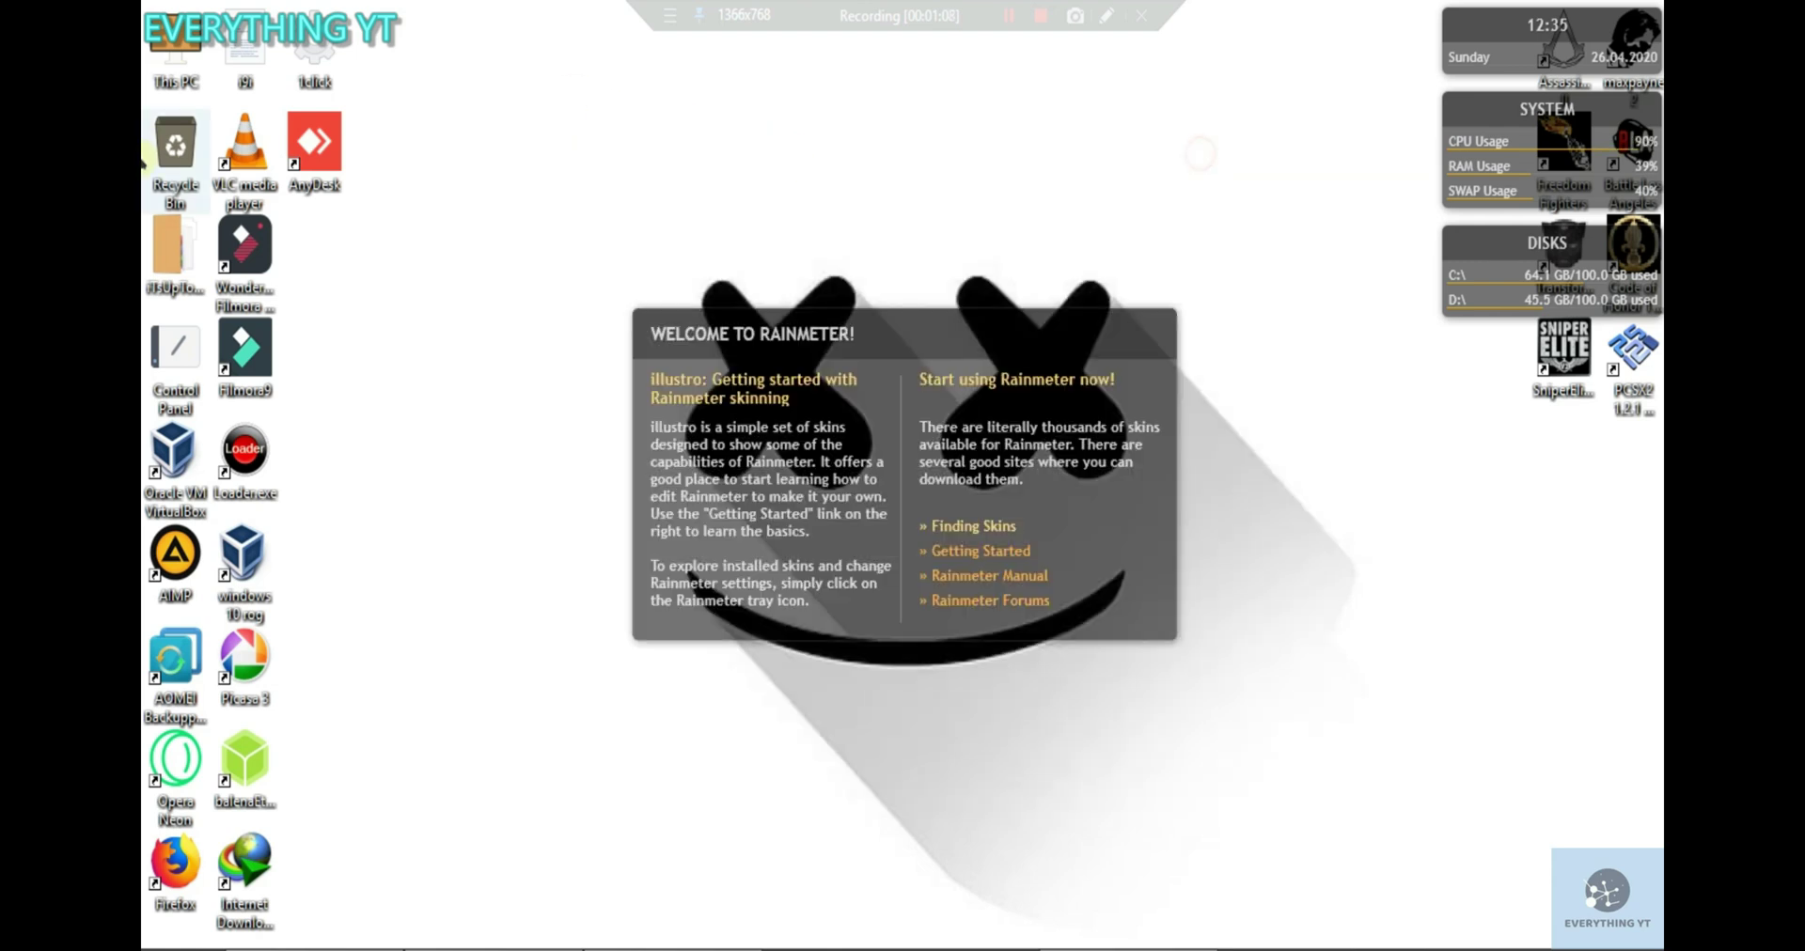
Browse drive C and inspect the Rainmeter folder inside Program Files.
double_click(176, 61)
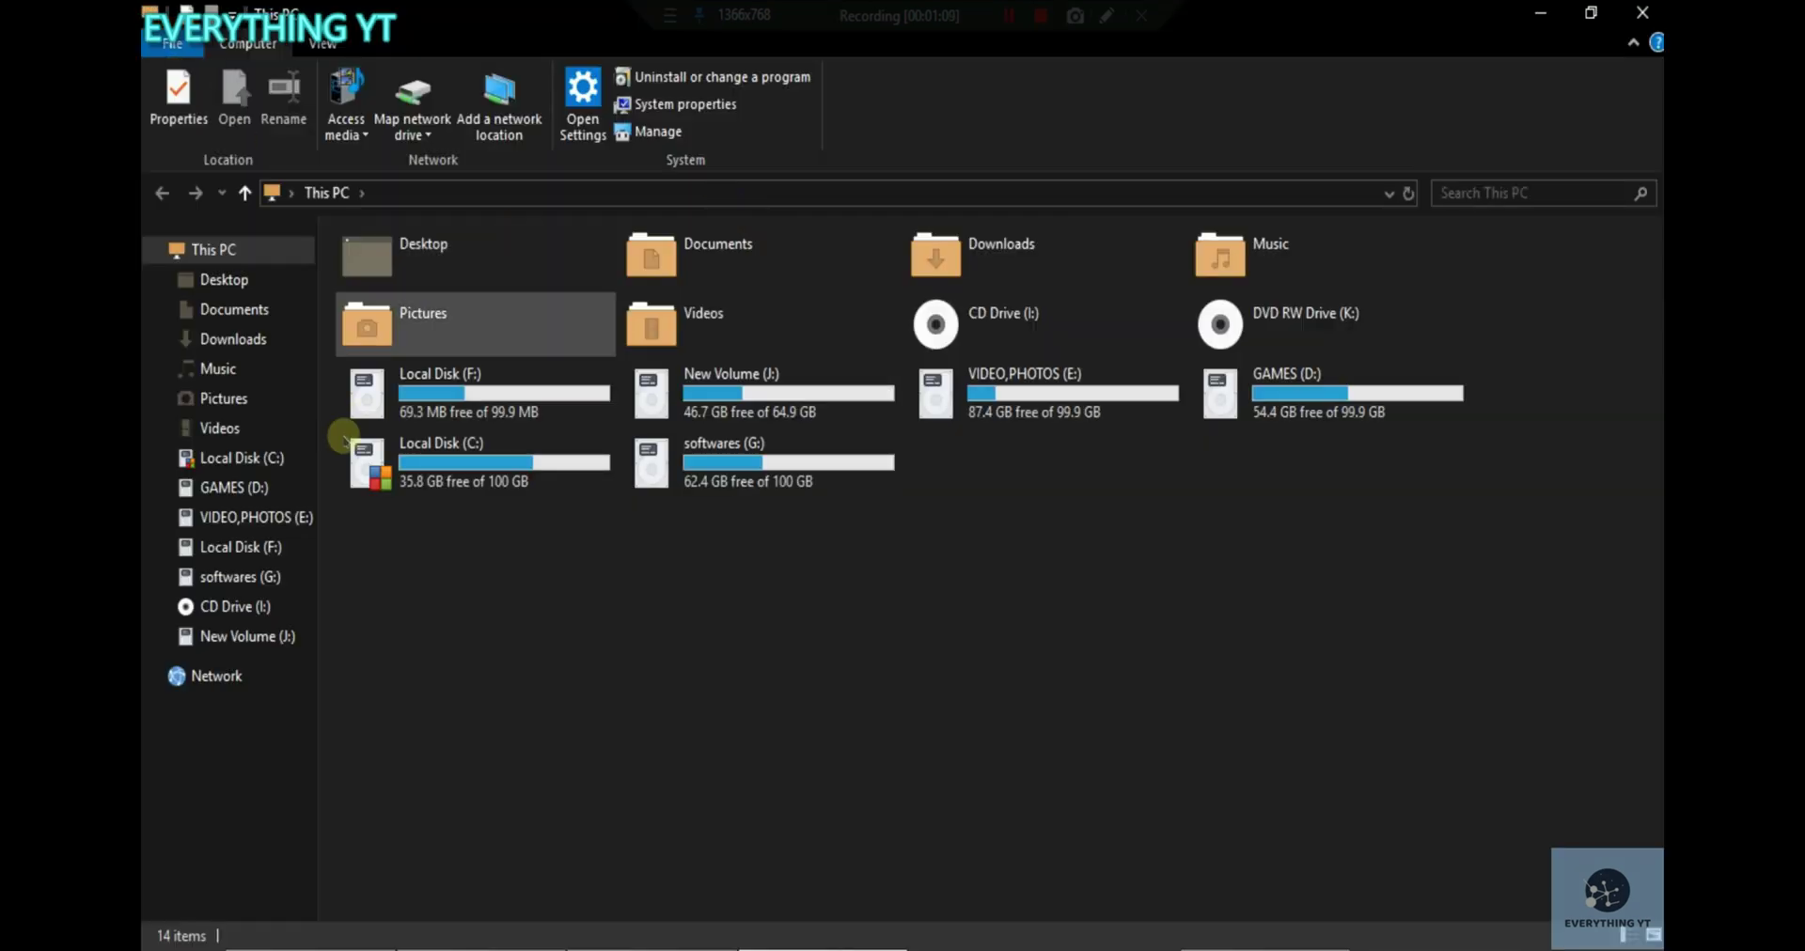
click(247, 458)
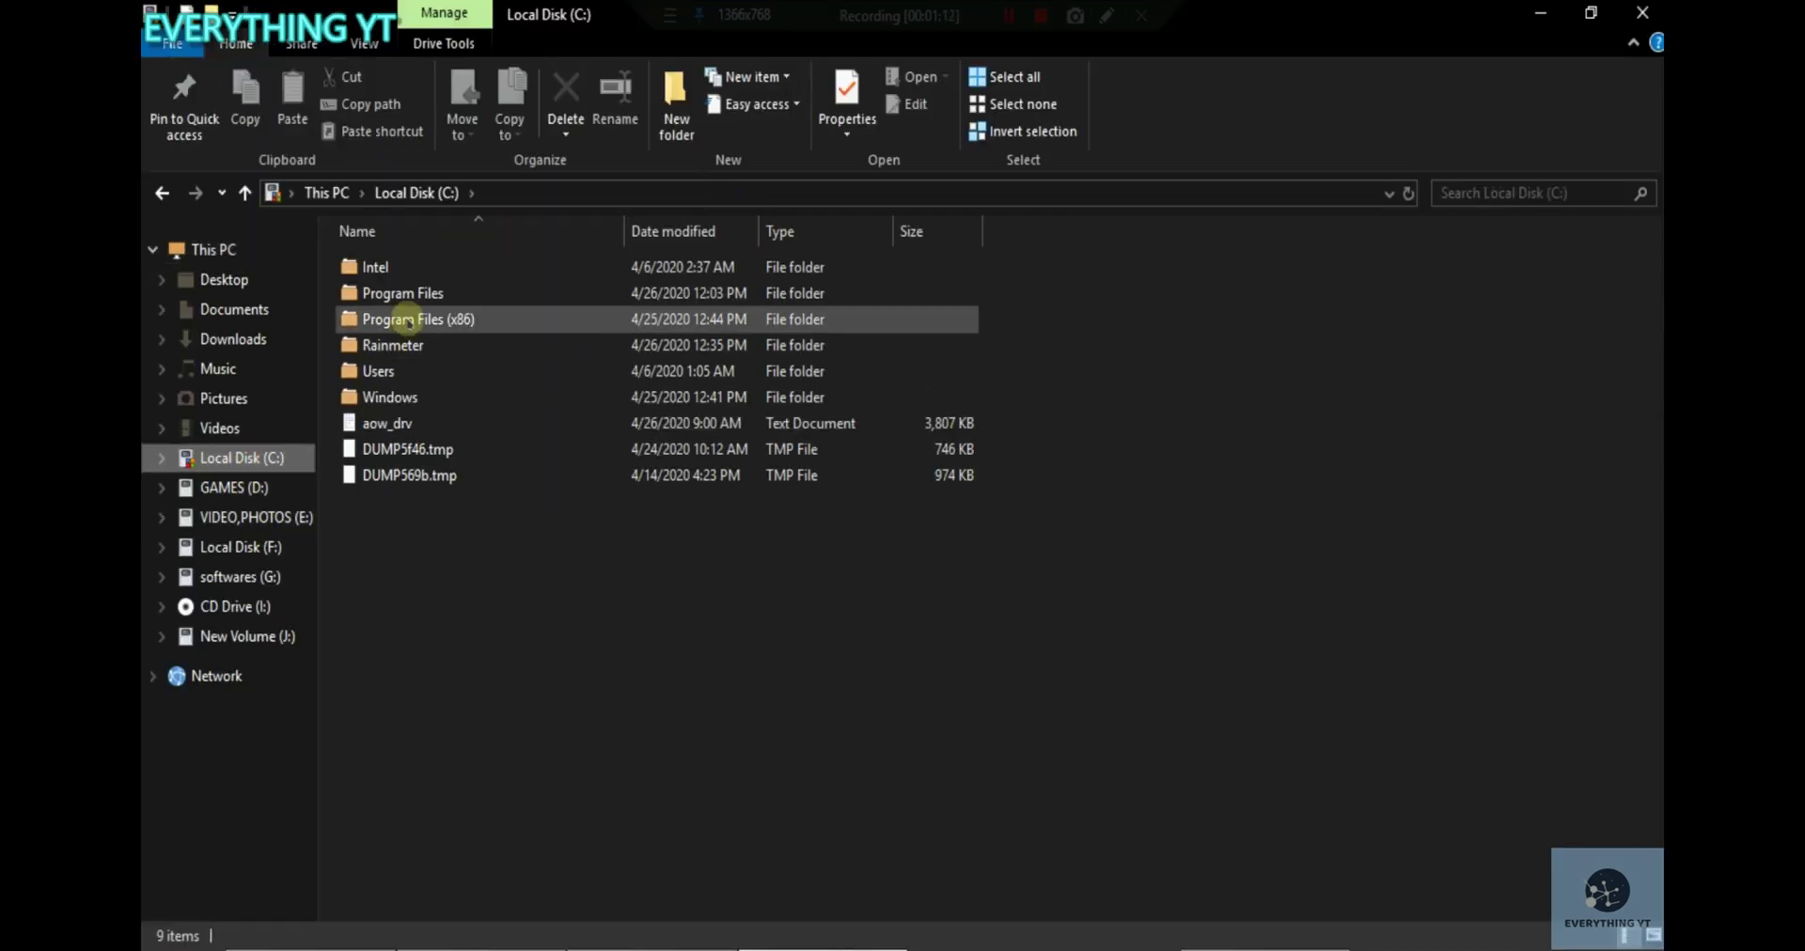
click(408, 295)
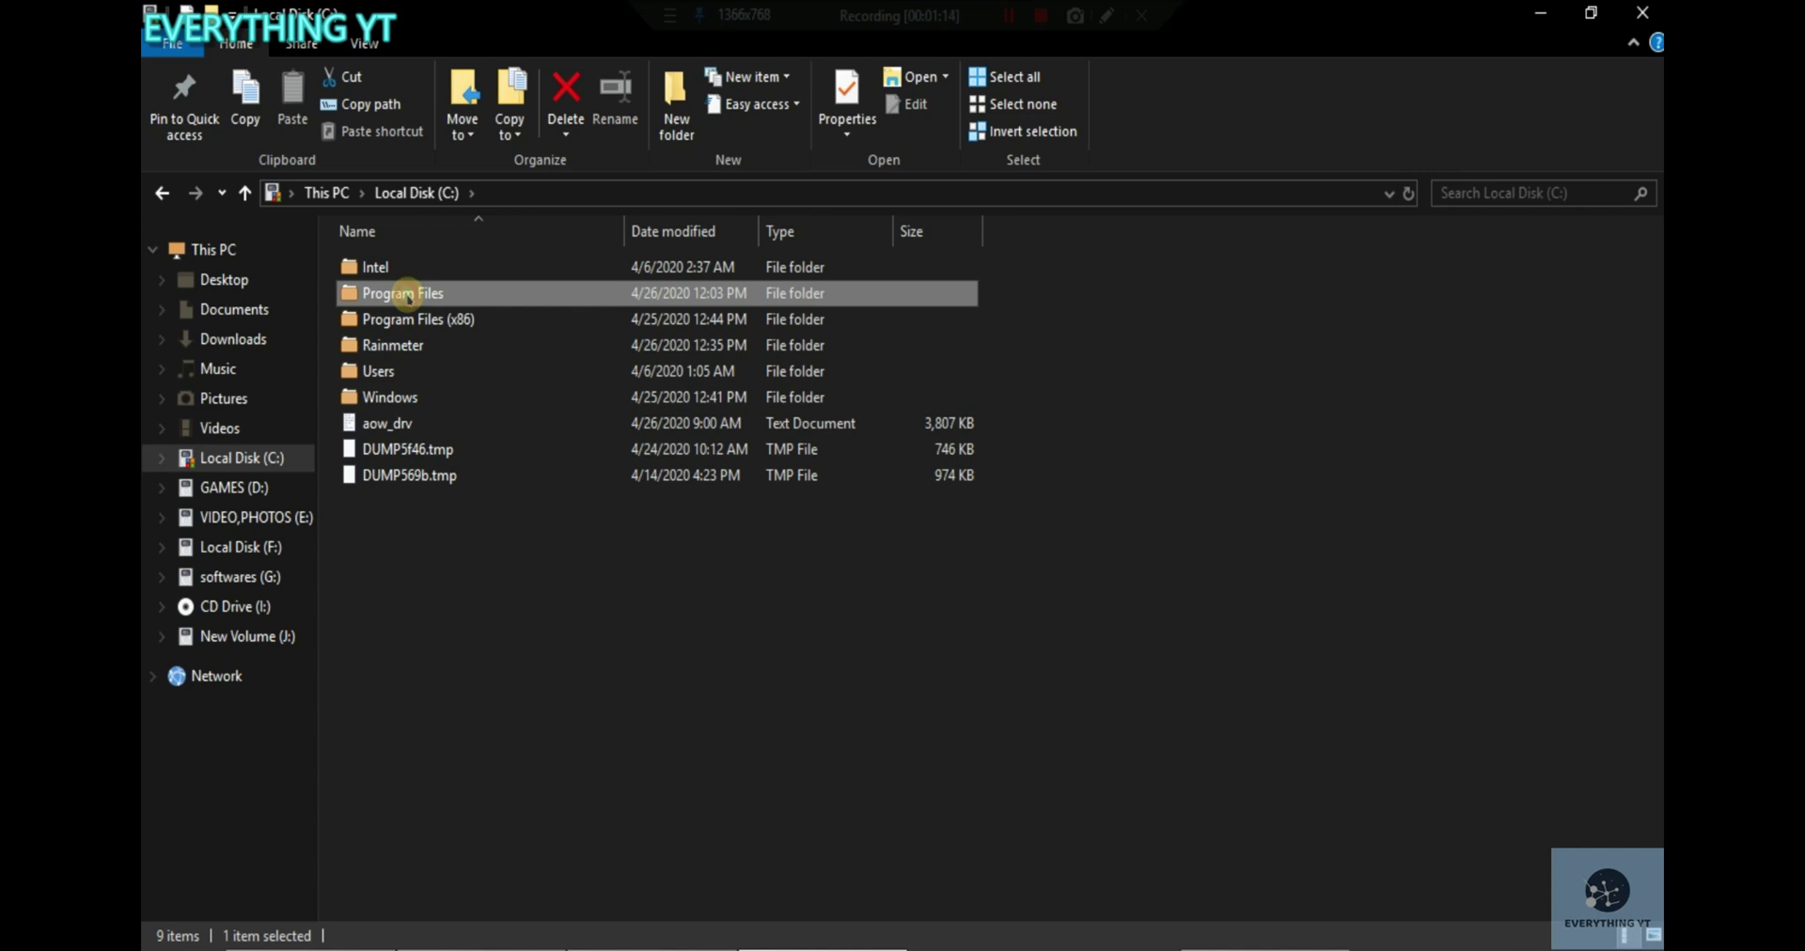
double_click(408, 295)
click(395, 547)
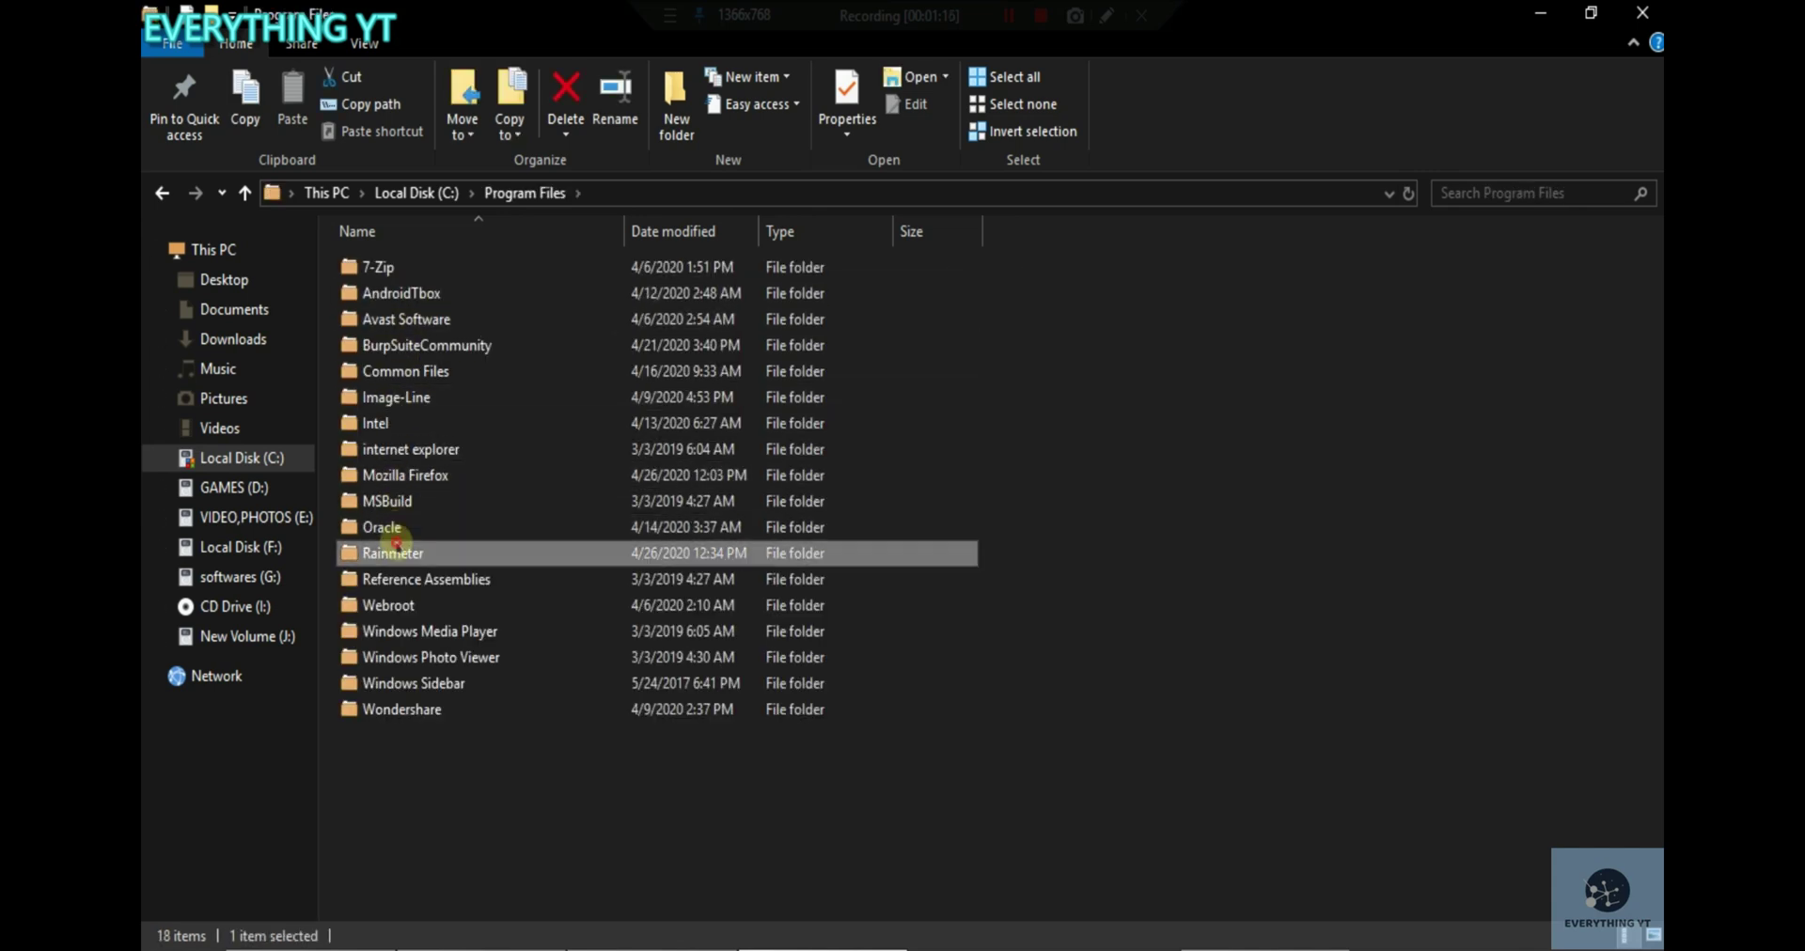
double_click(396, 547)
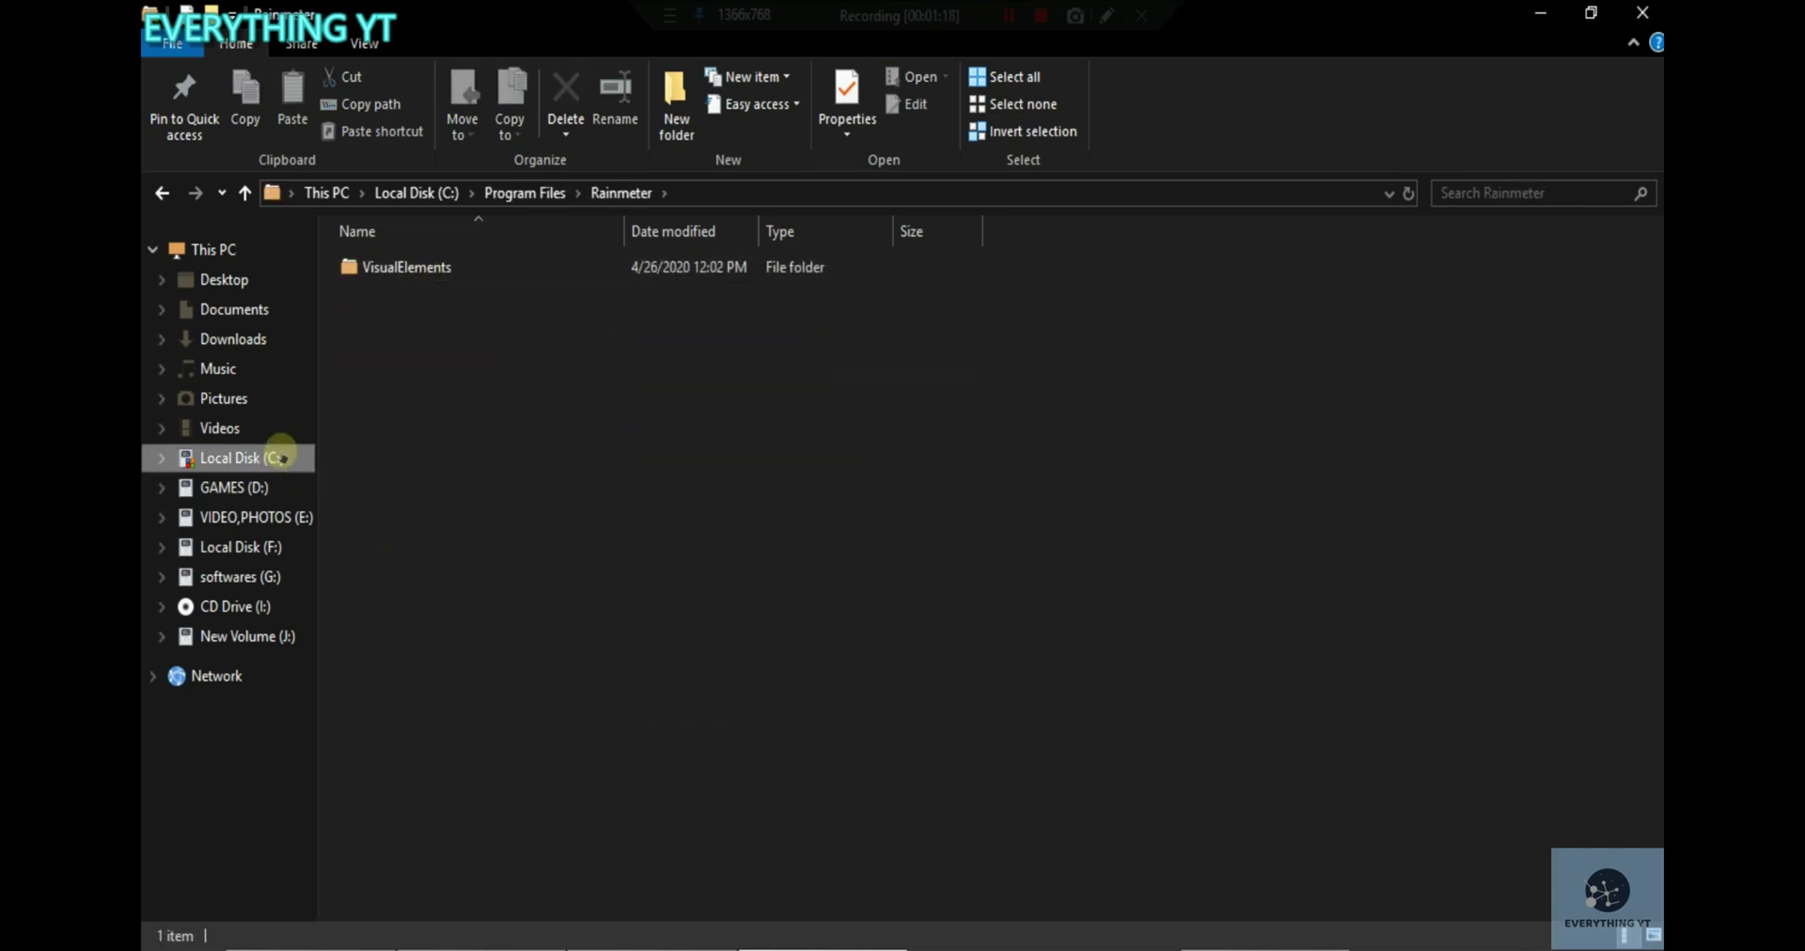
click(411, 270)
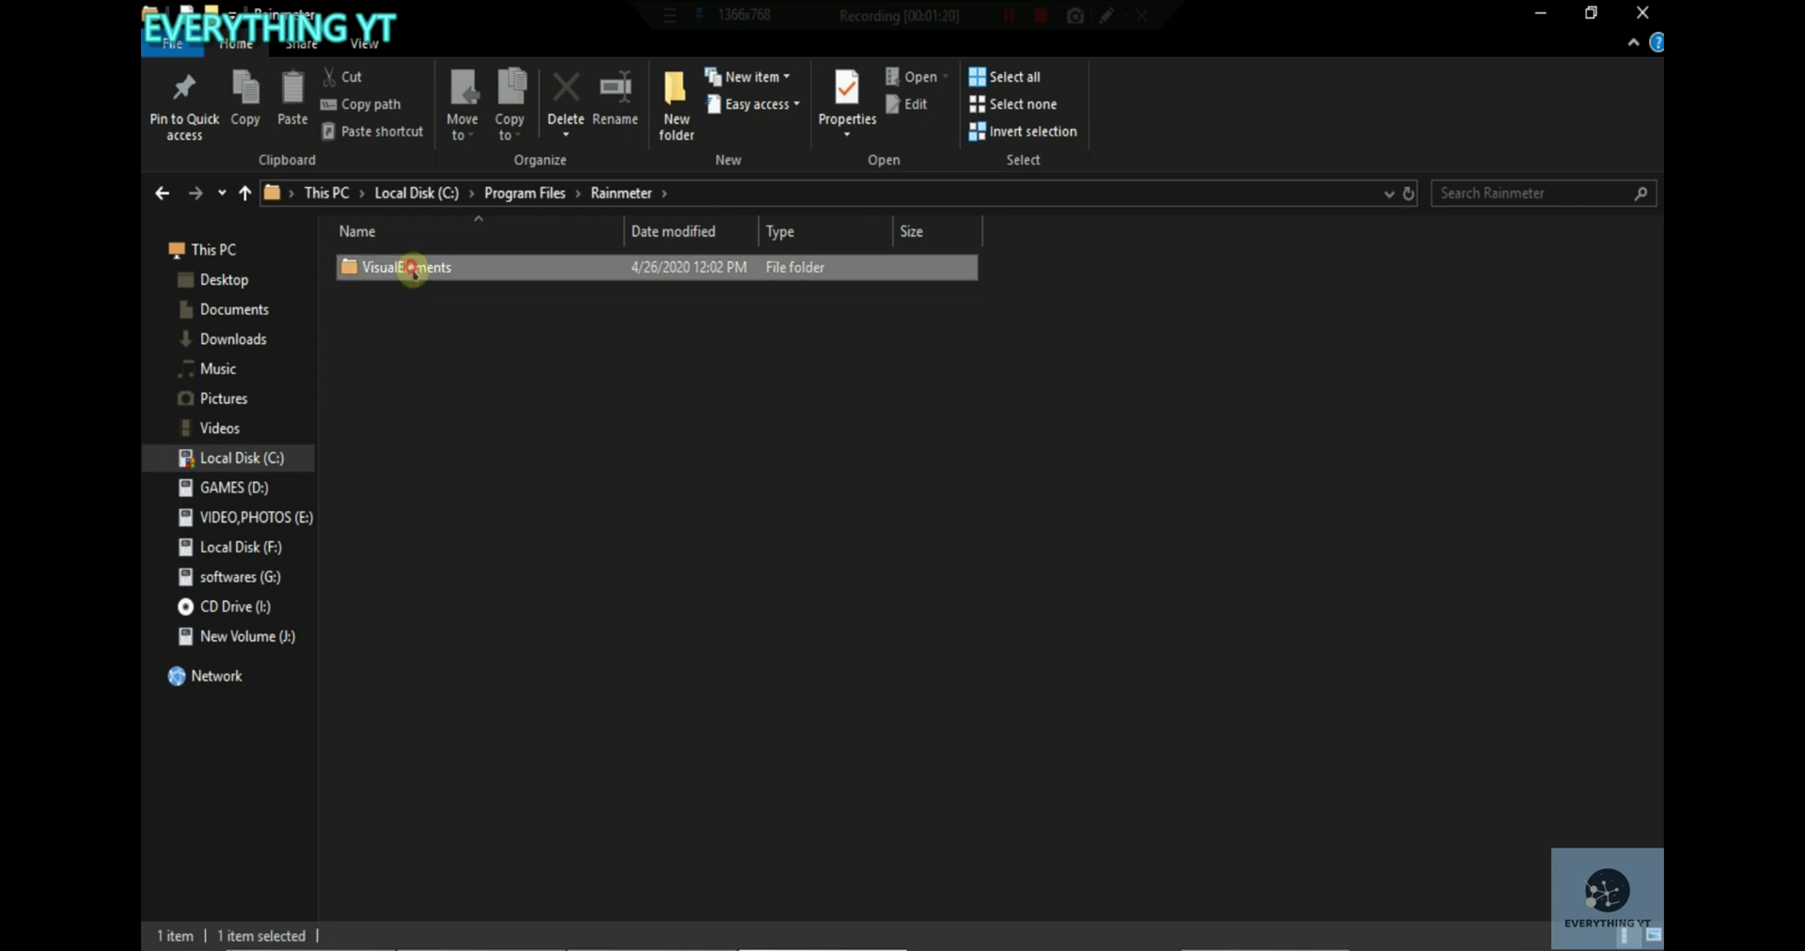
Look through Program Files (x86) on drive C for a Rainmeter folder.
click(286, 466)
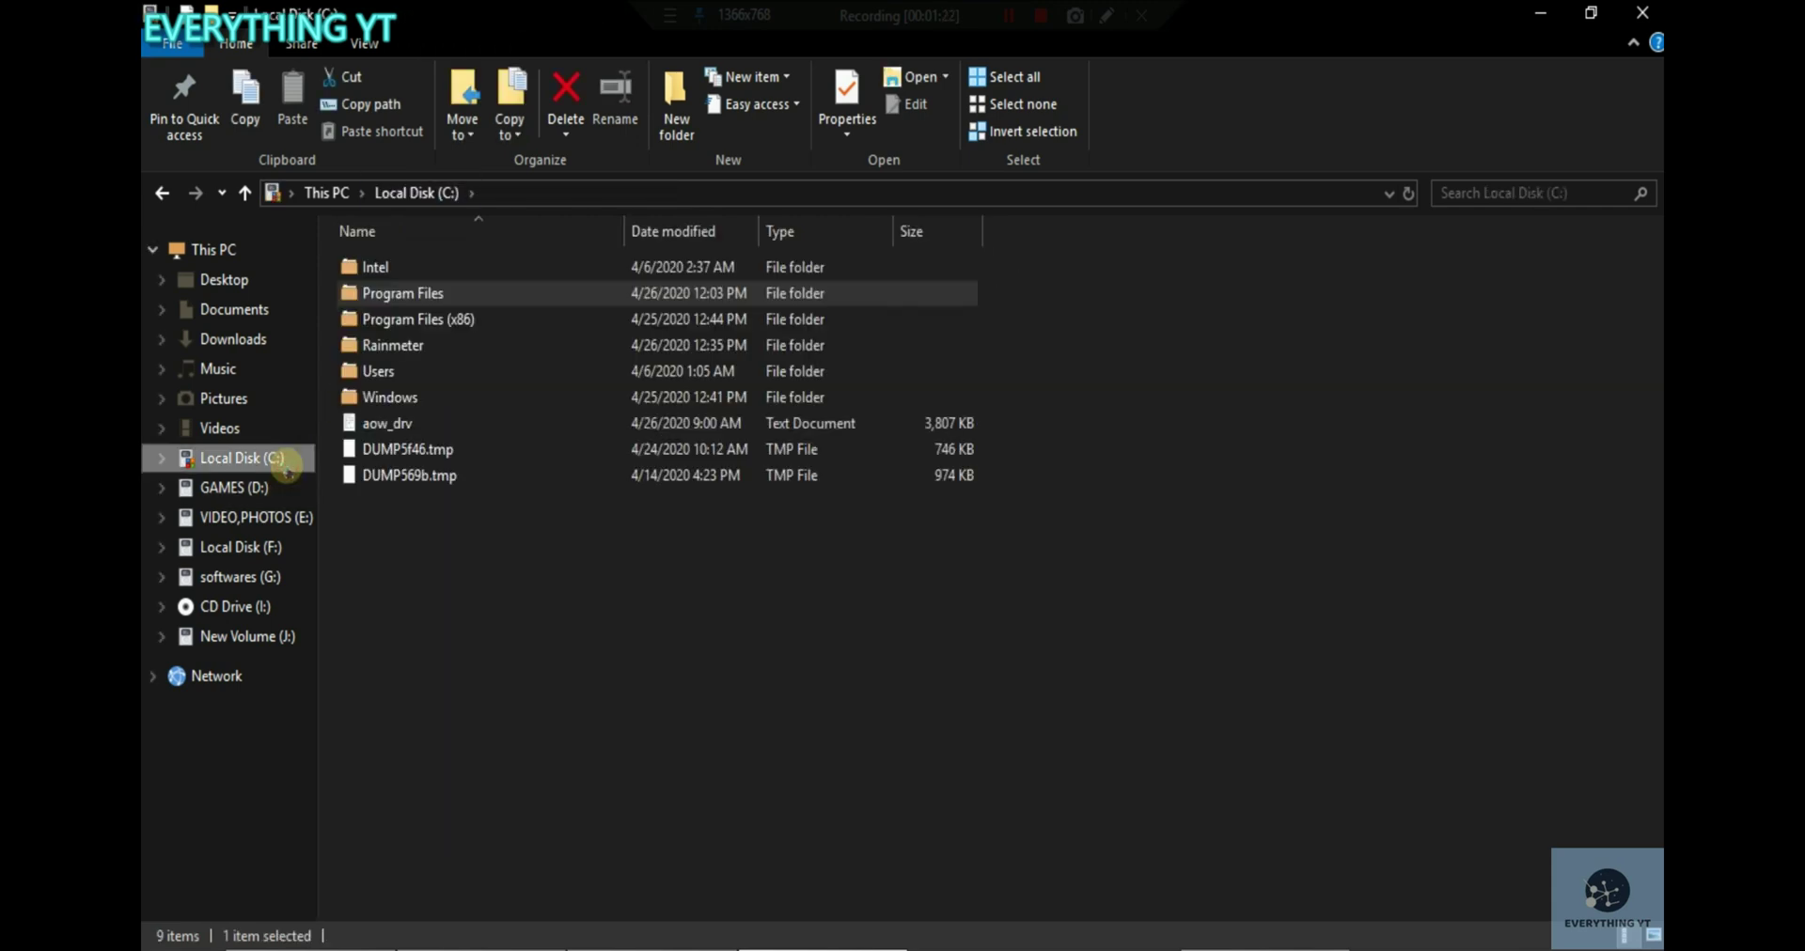
double_click(393, 319)
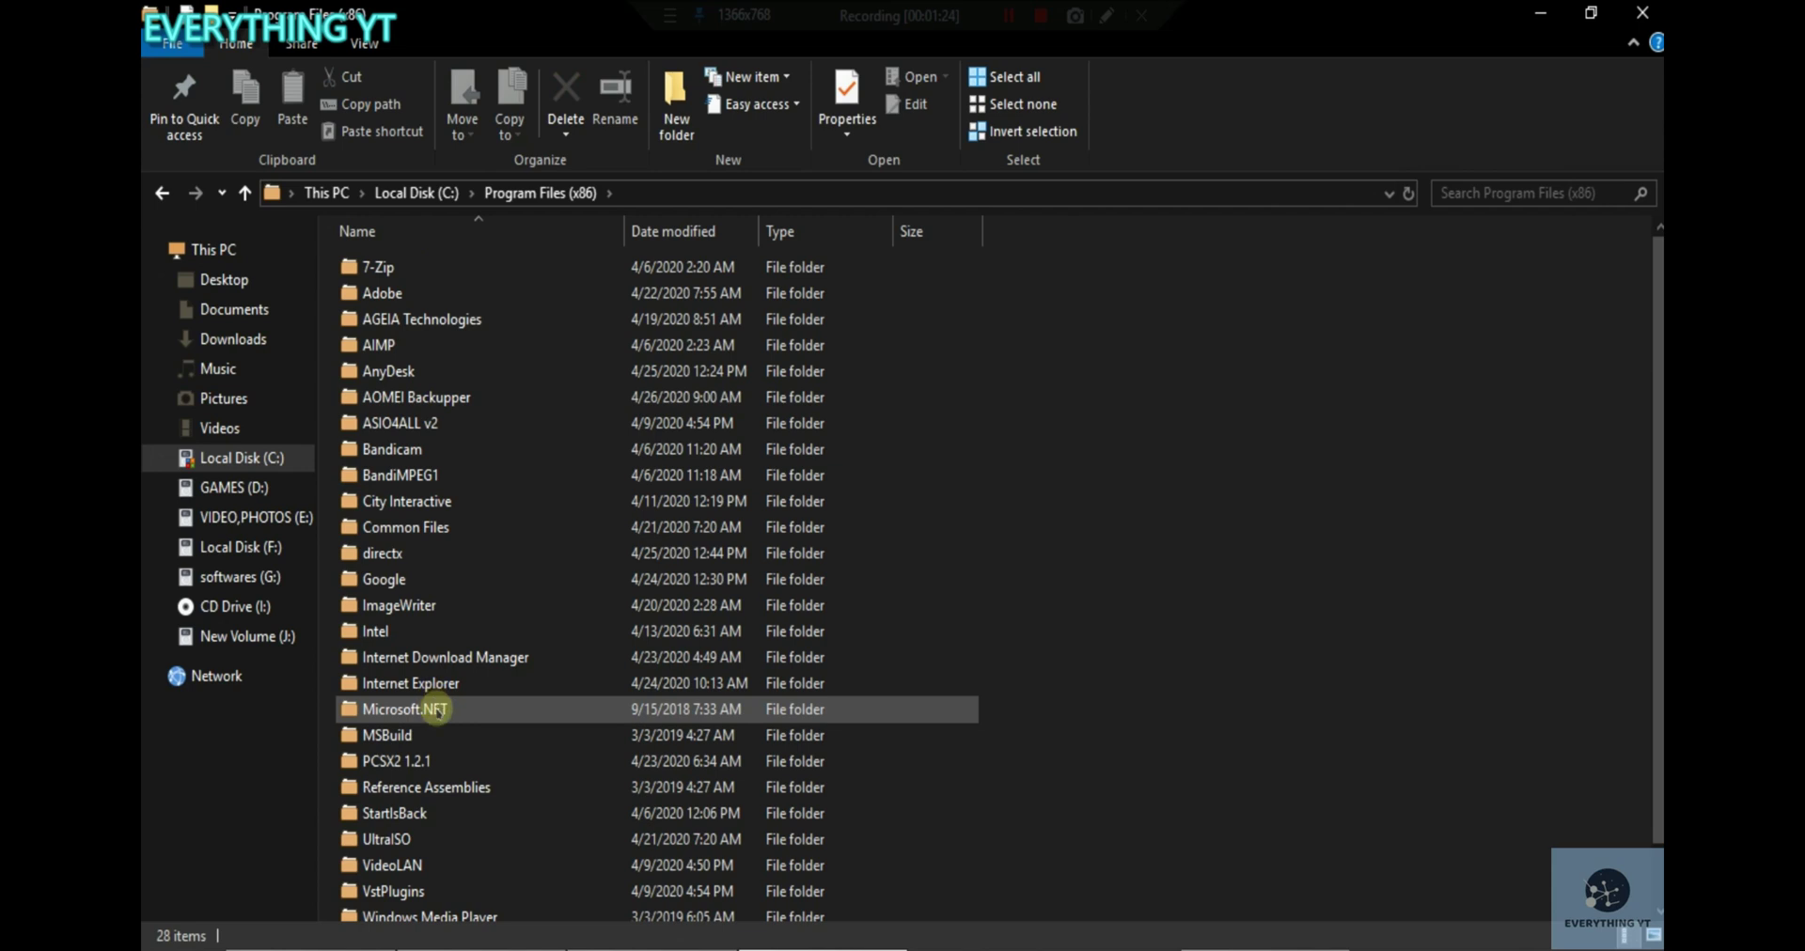
scroll(451, 698, down, 1)
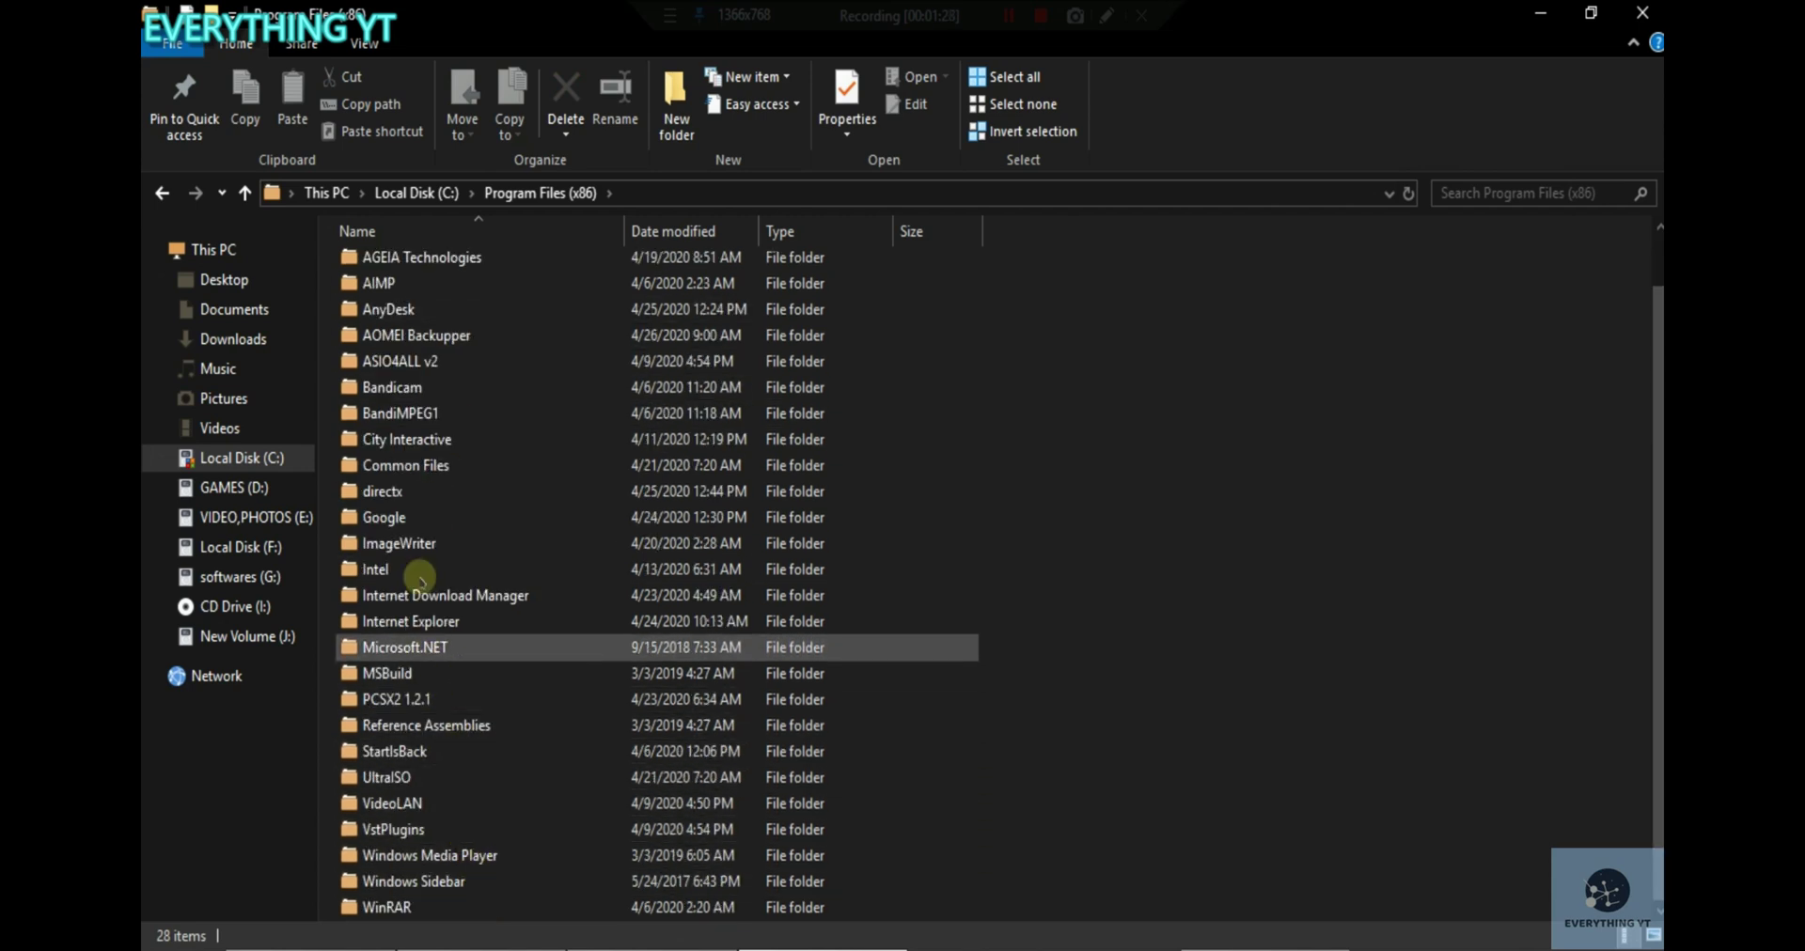
Launch SkinInstaller from the Rainmeter folder on drive C.
click(230, 459)
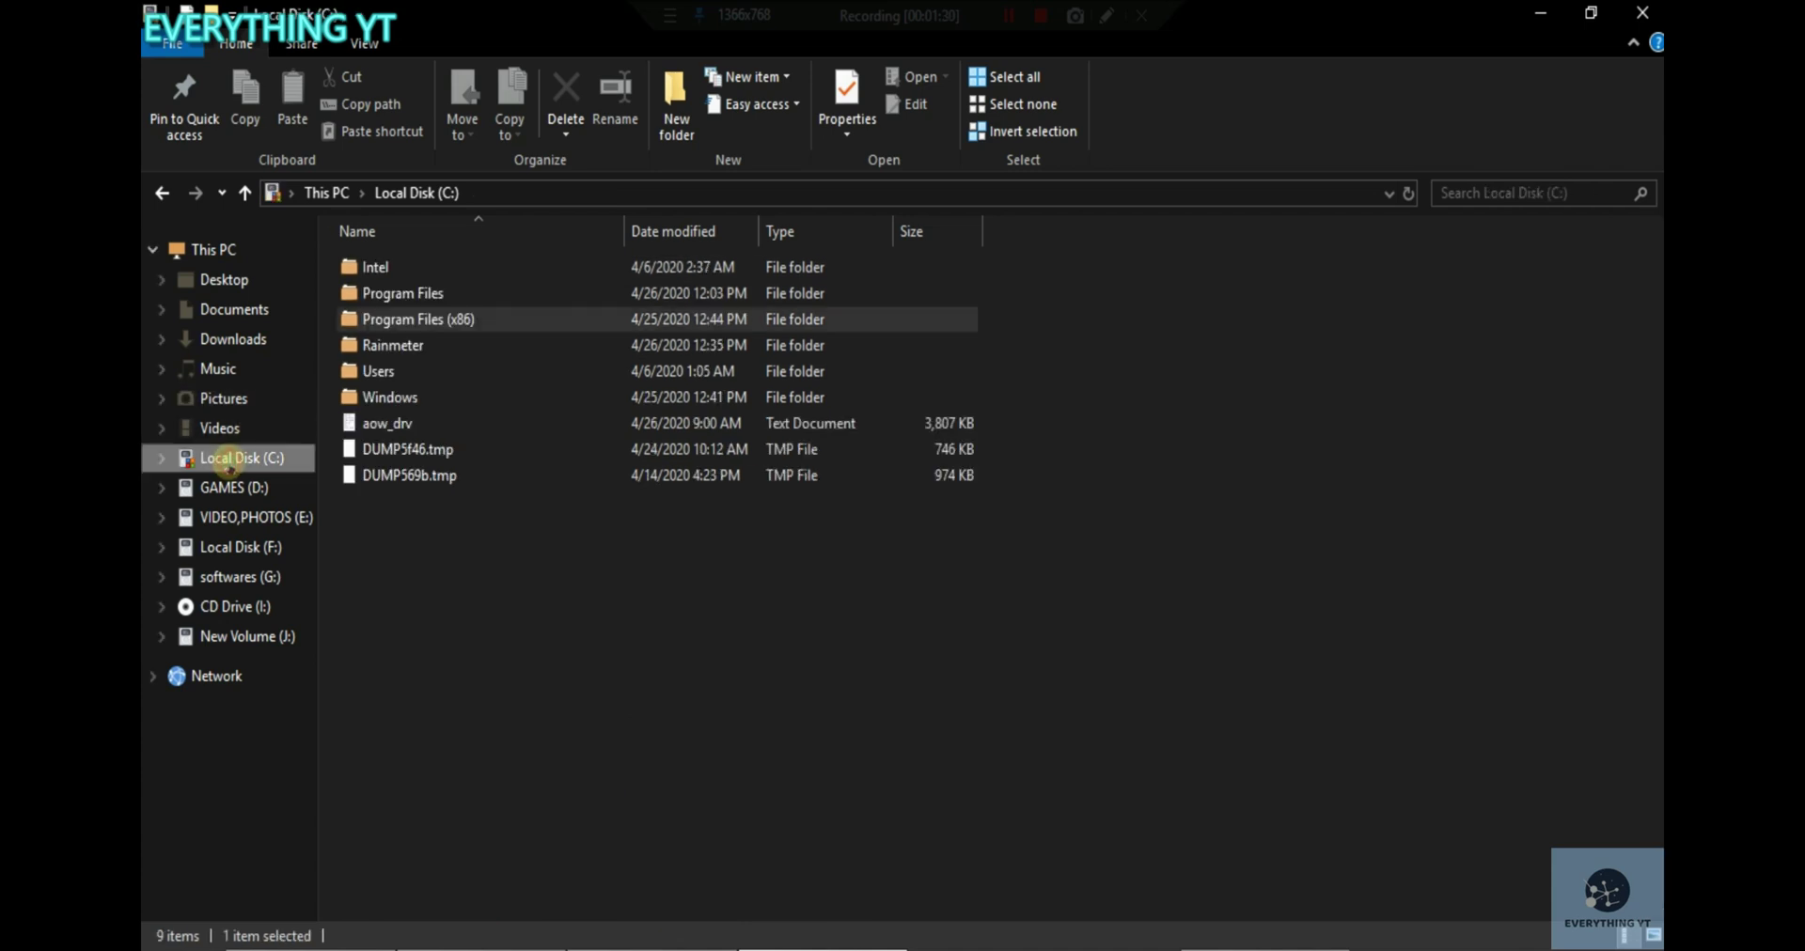
double_click(414, 342)
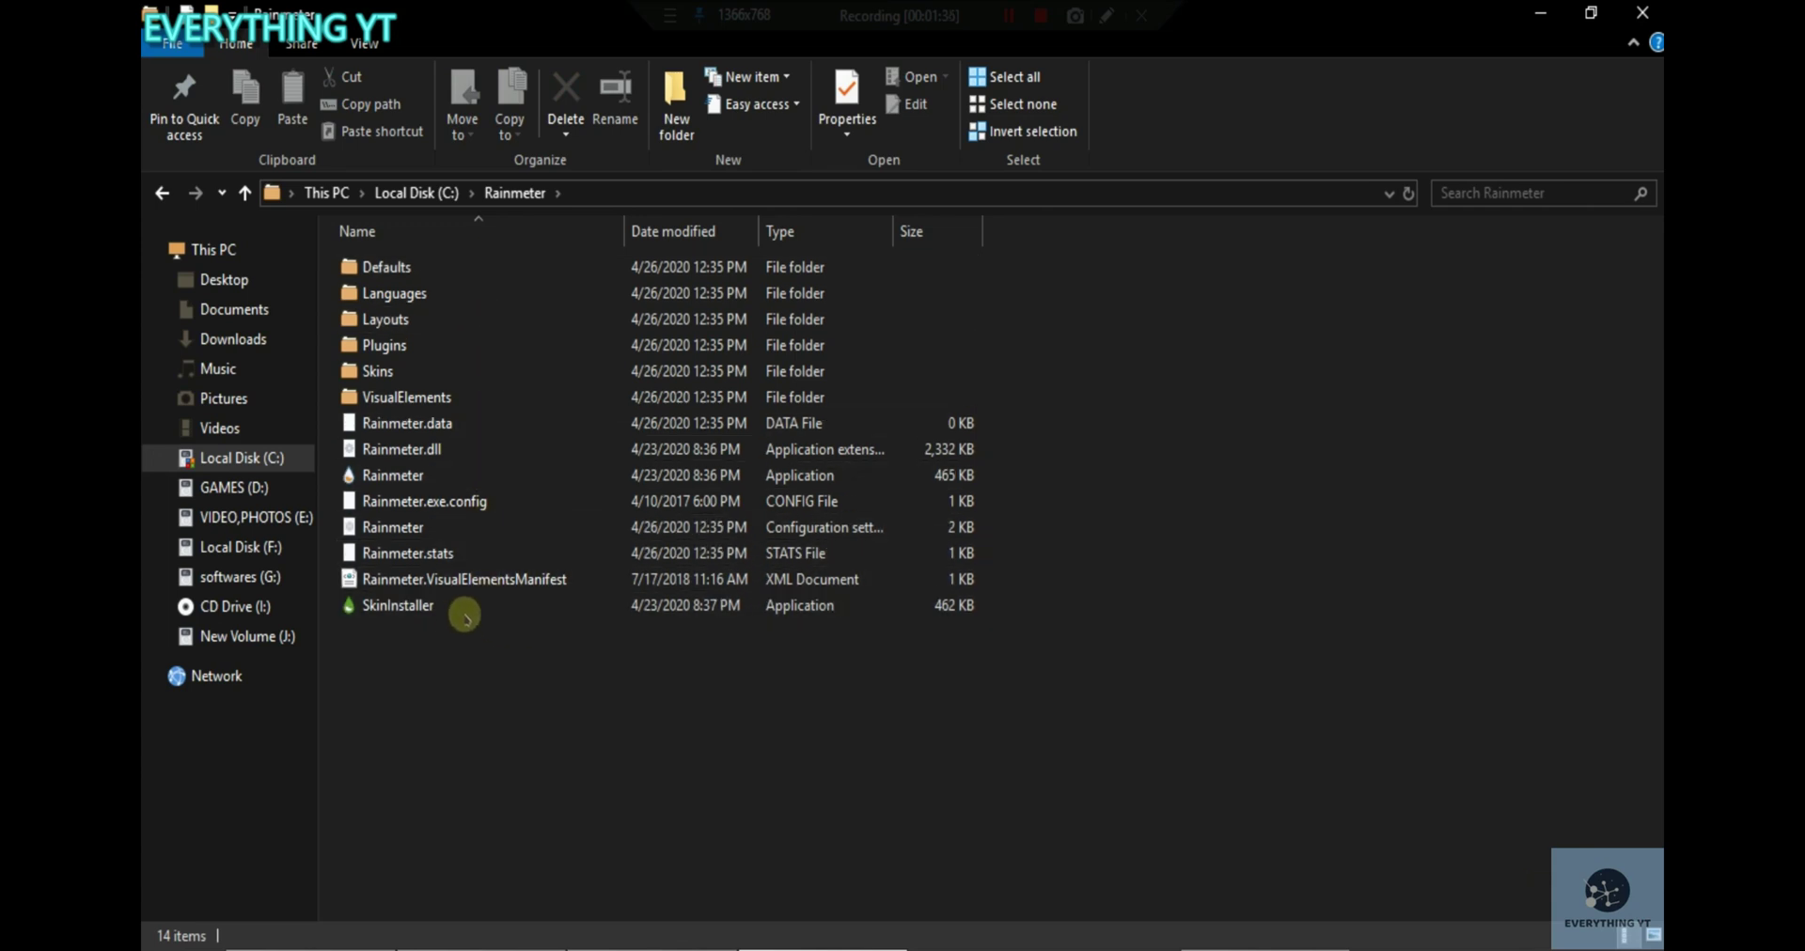
double_click(381, 610)
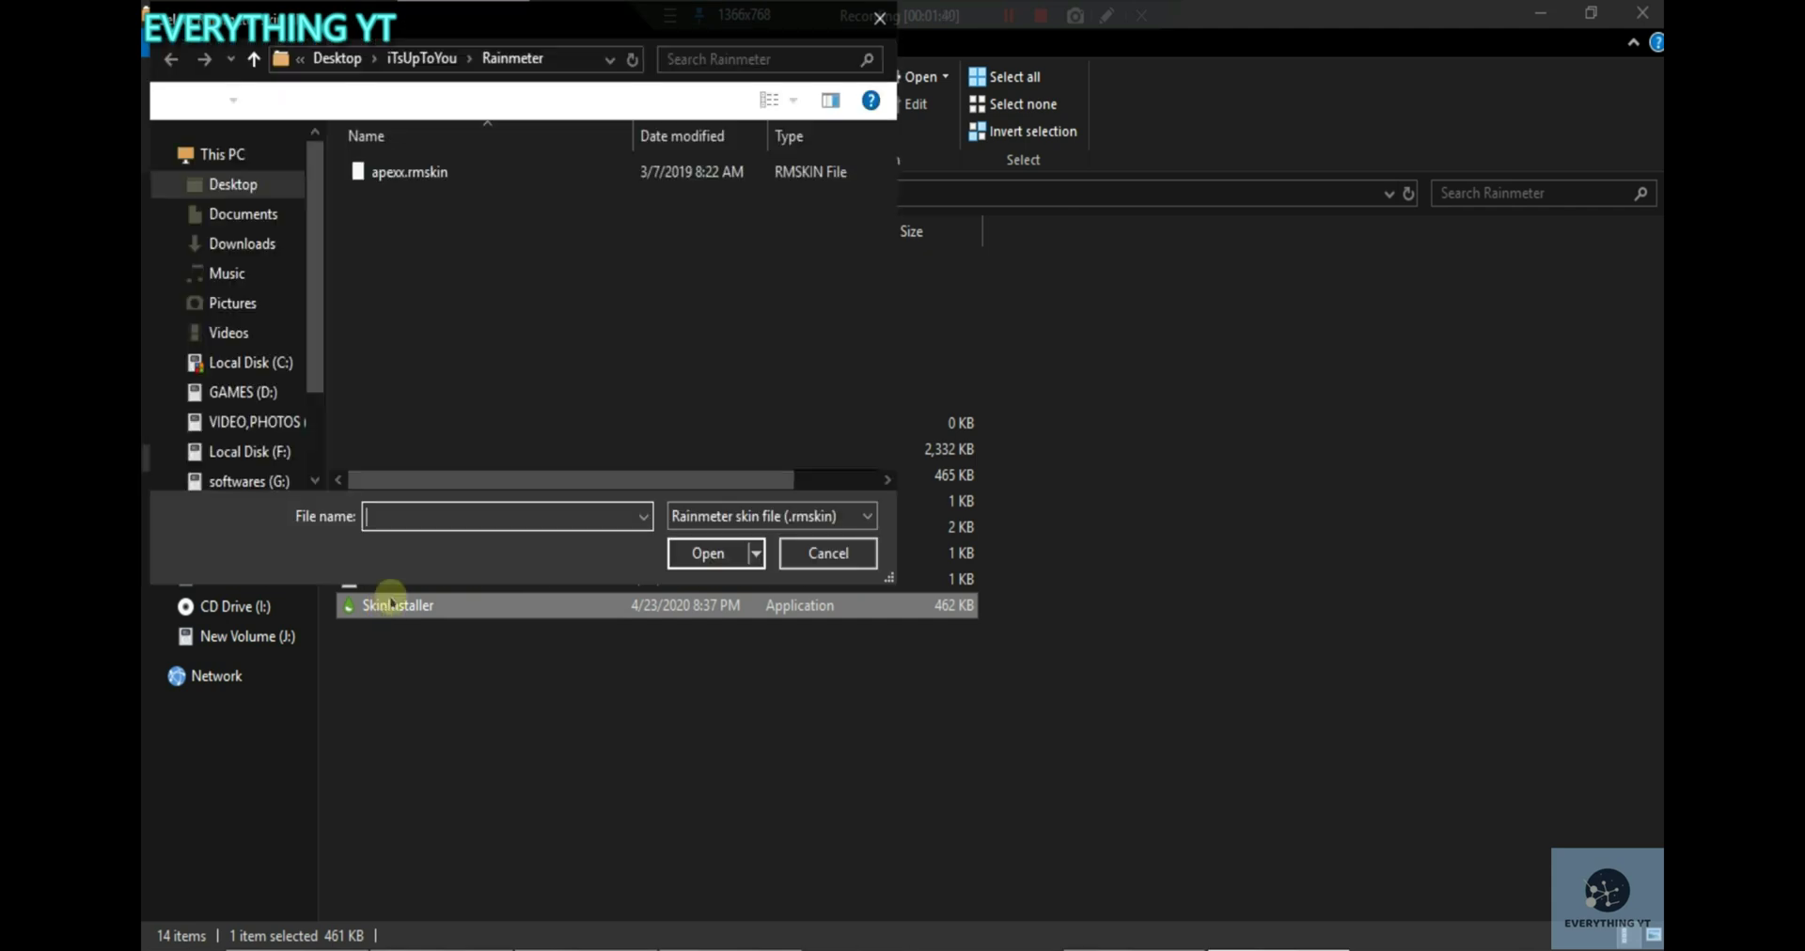
Load apexx.rmskin from the Rainmeter folder inside iTsUpToYou on the Desktop into the skin installer.
click(403, 170)
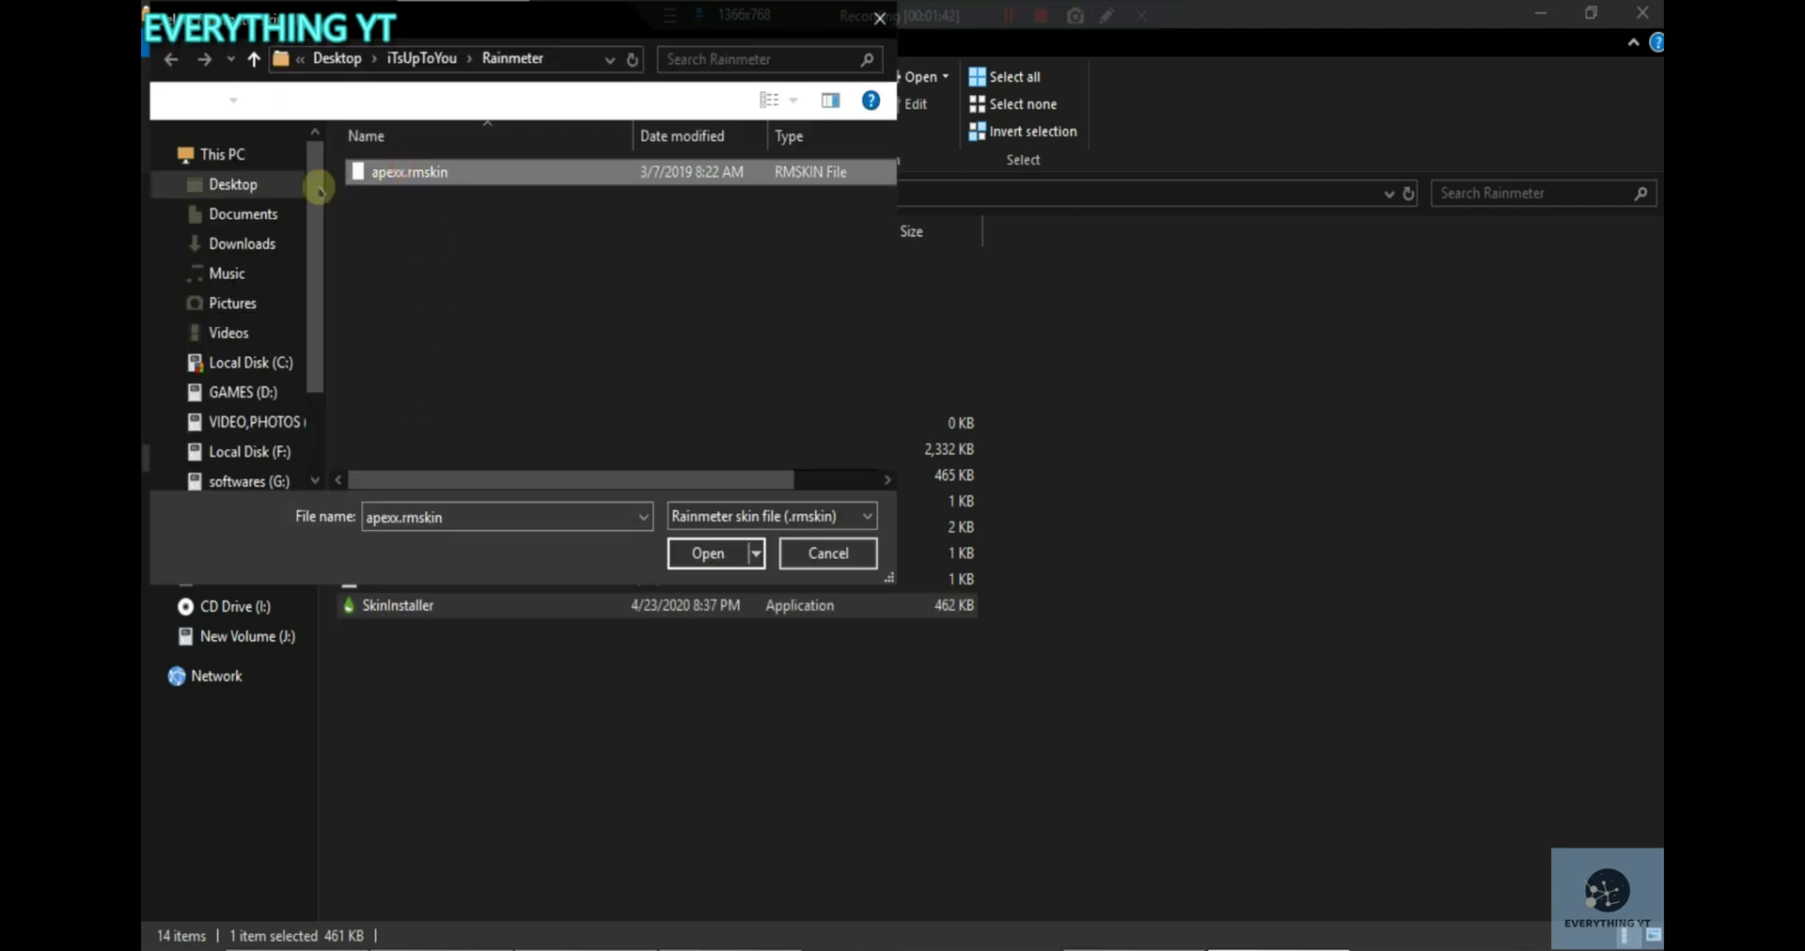
click(260, 184)
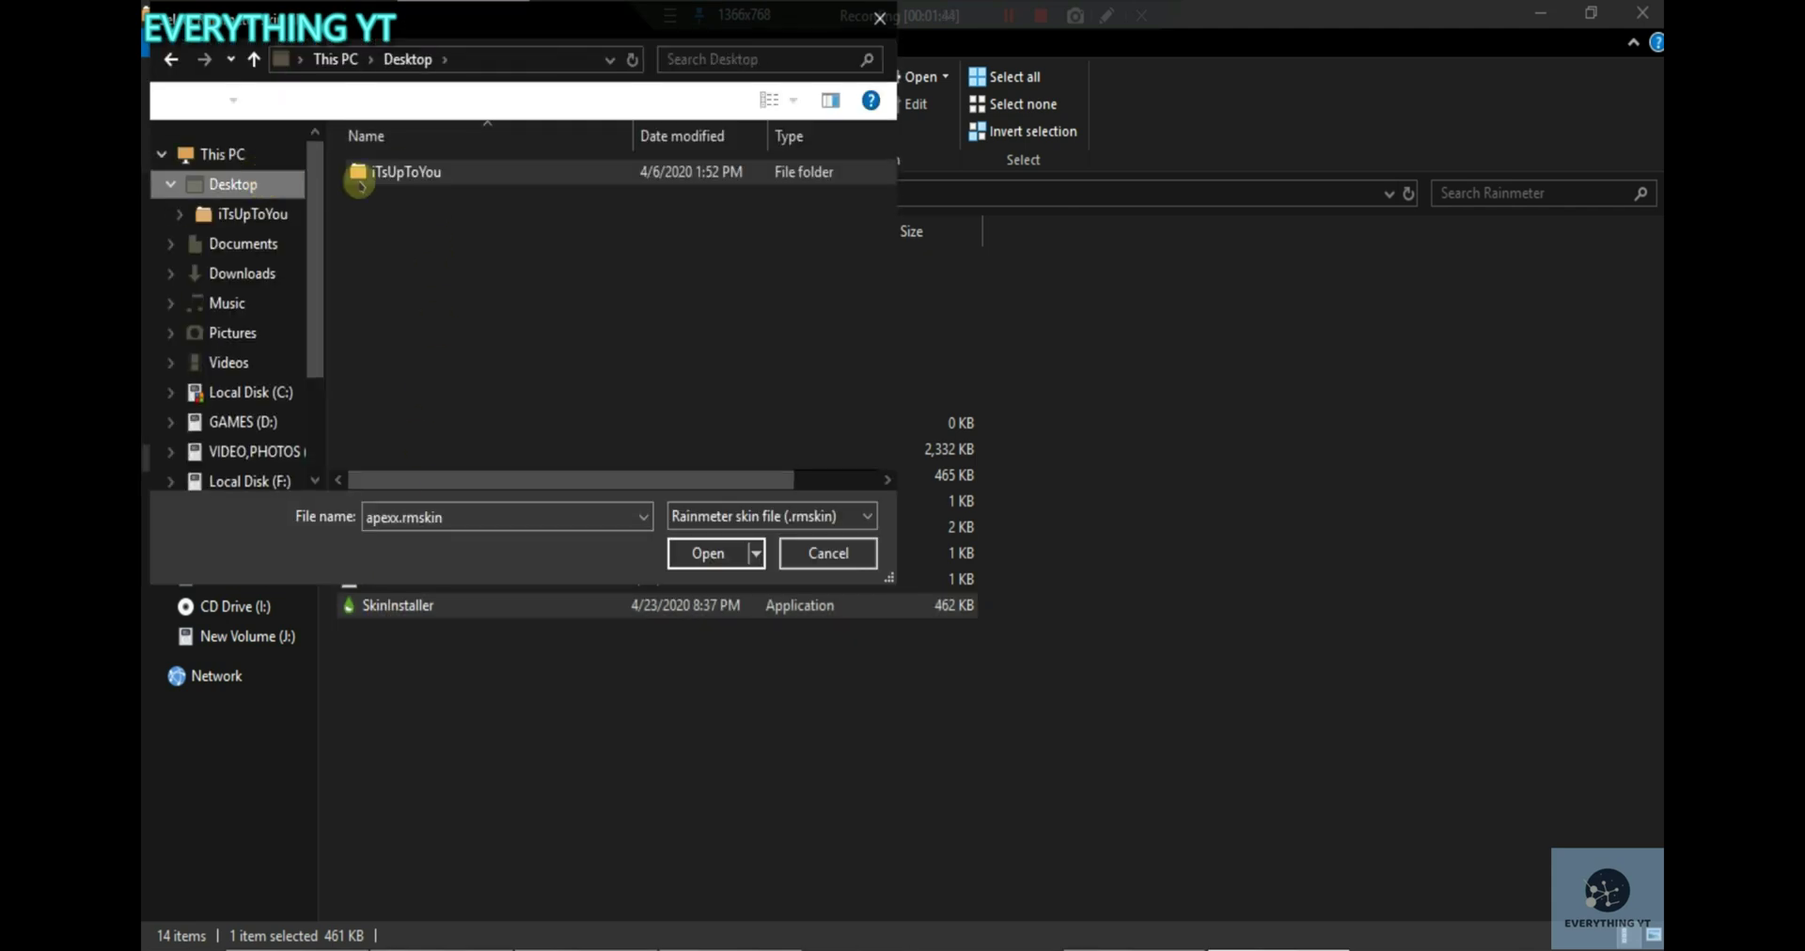
double_click(395, 171)
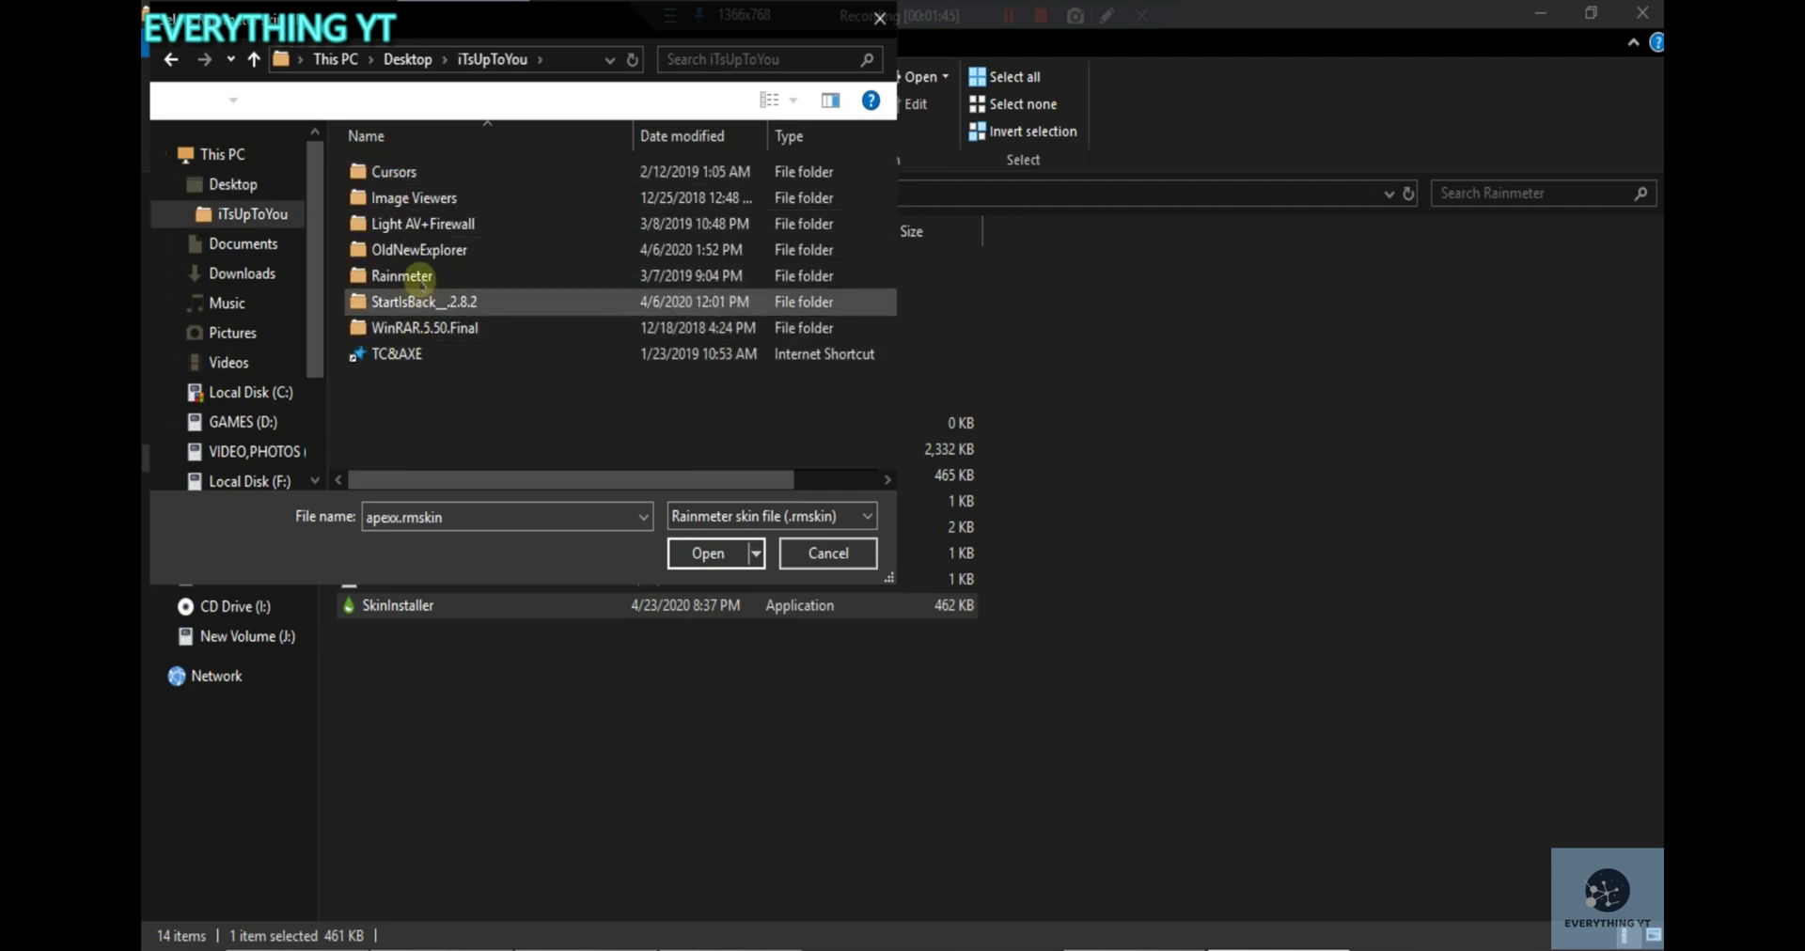
double_click(419, 280)
click(423, 184)
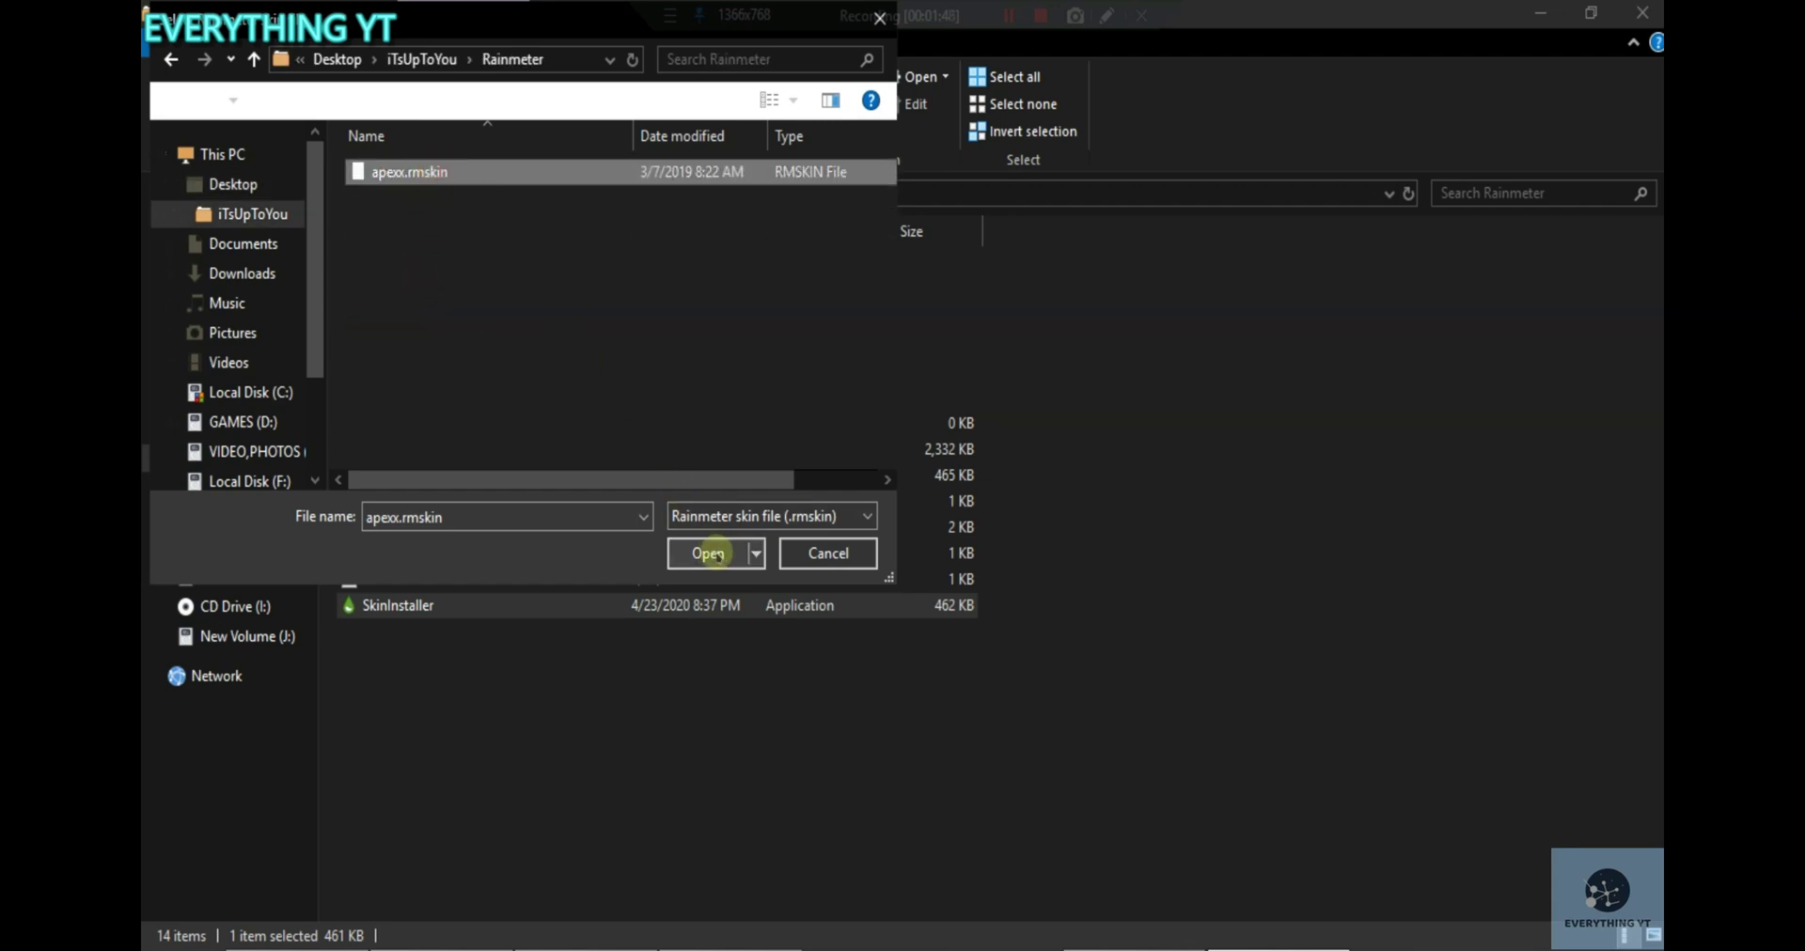
click(711, 554)
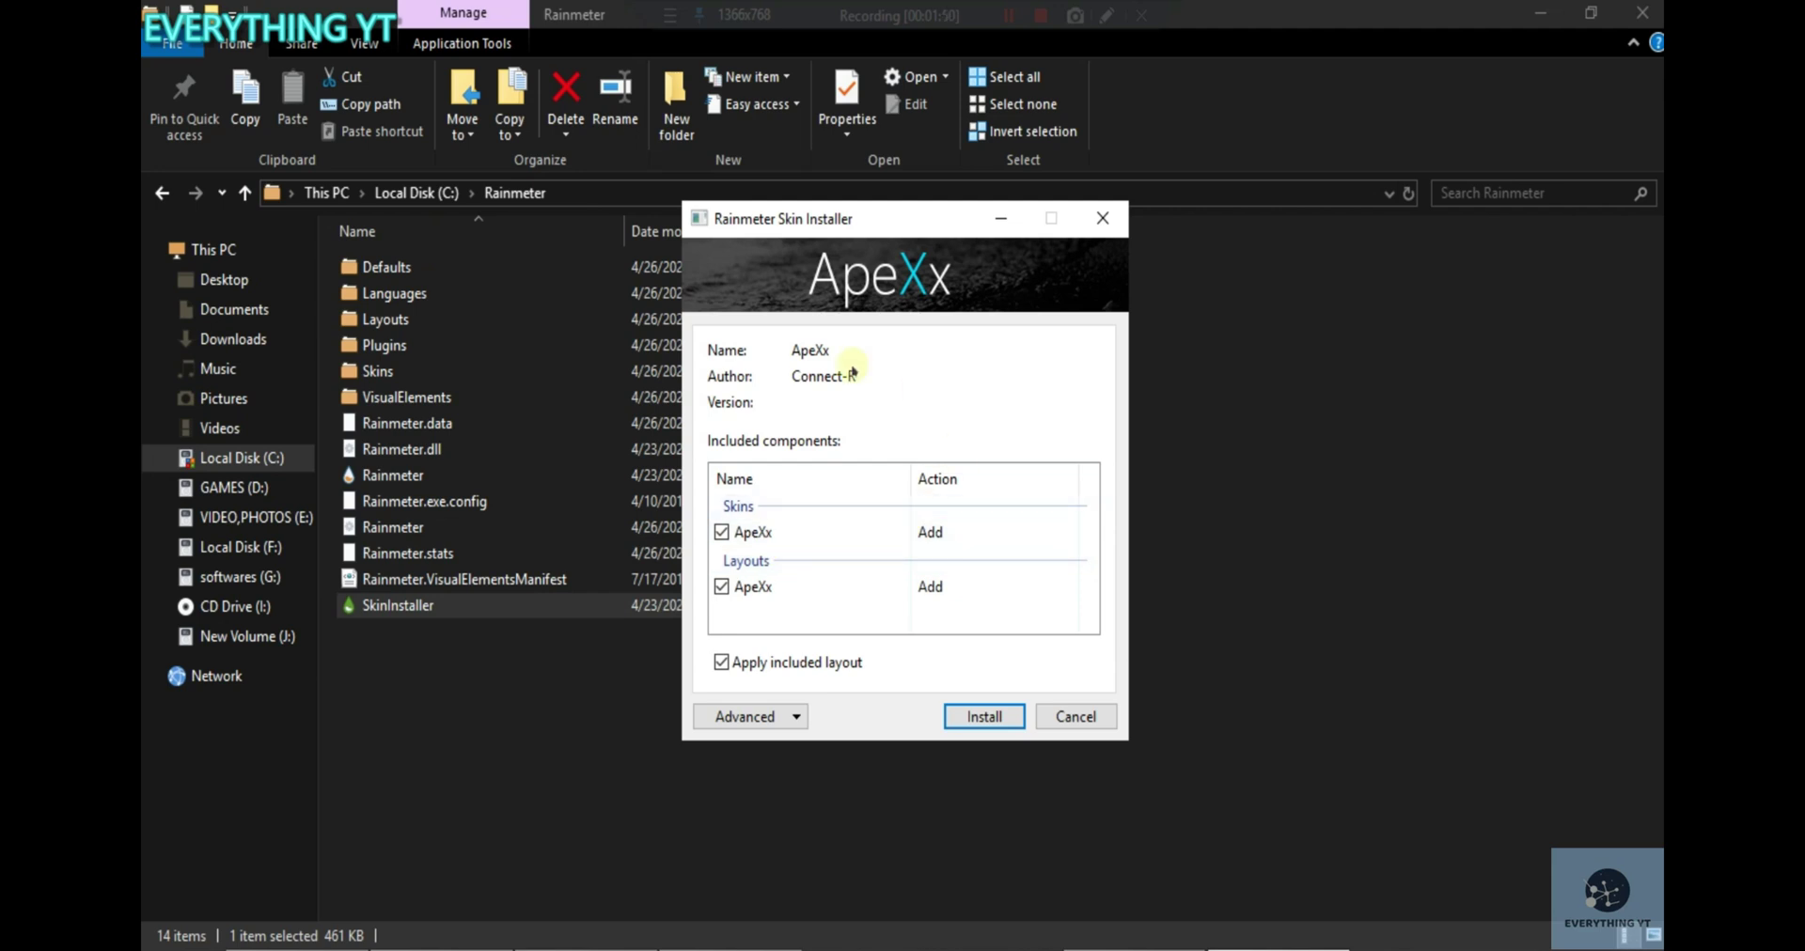
Install the ApeXx skin and layout with the included layout applied, and close the skin's settings window.
click(975, 721)
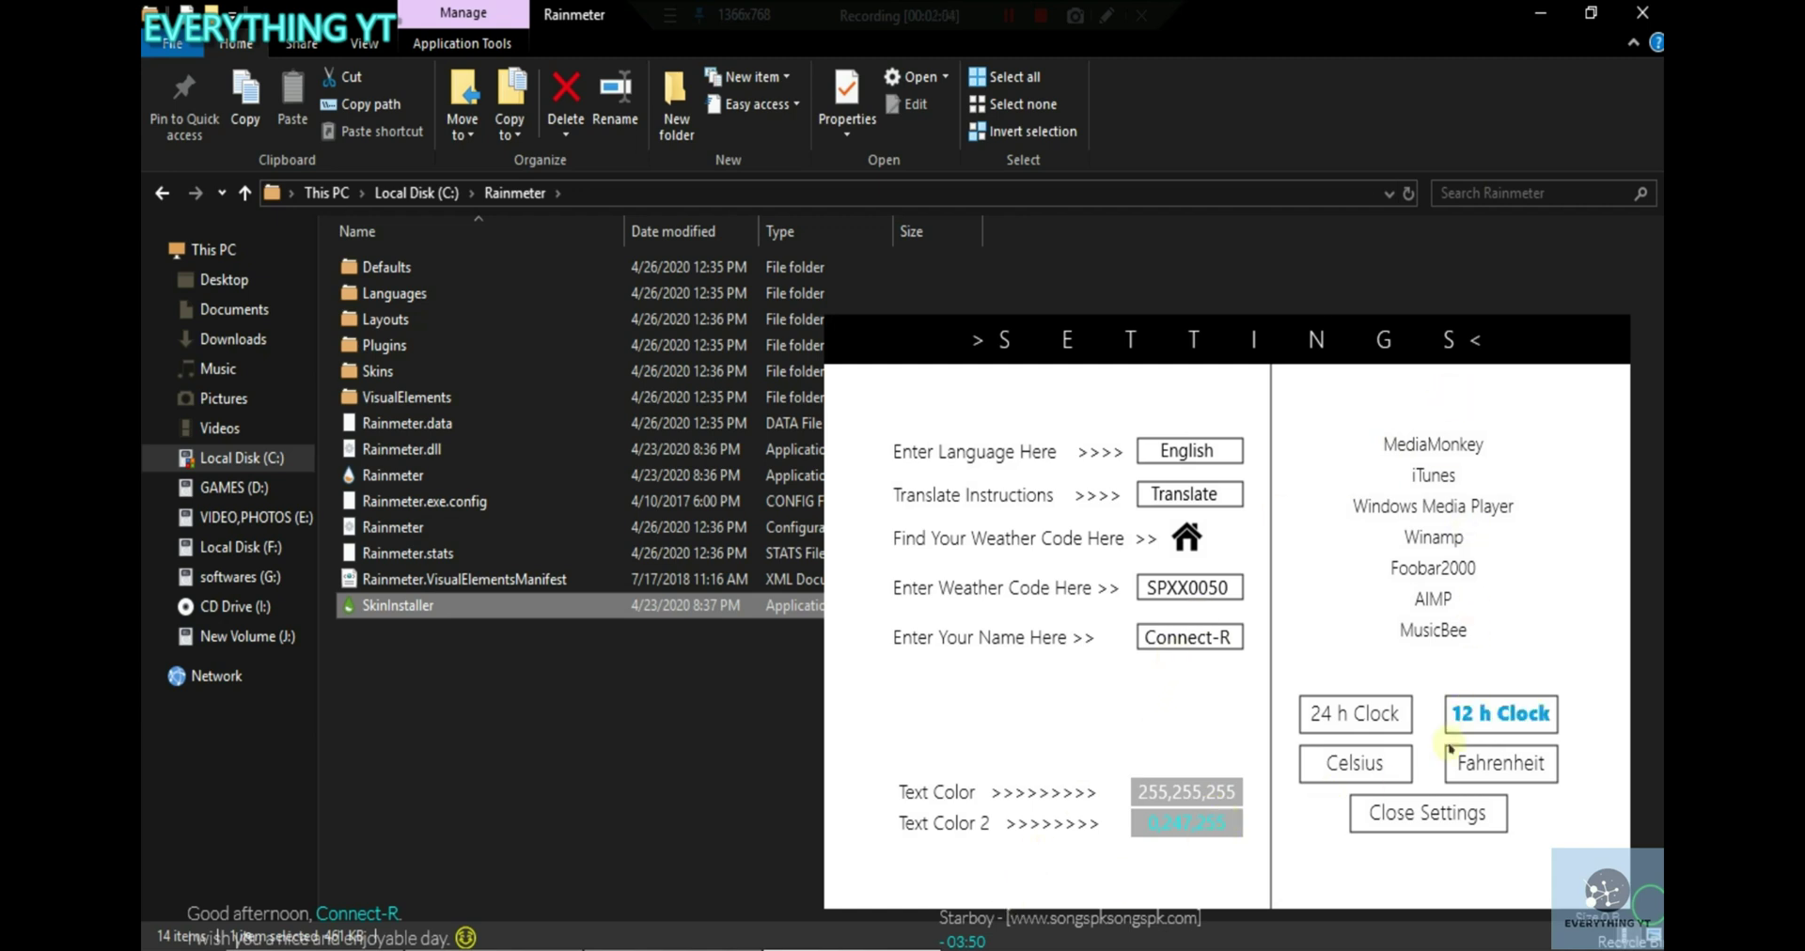
click(1429, 814)
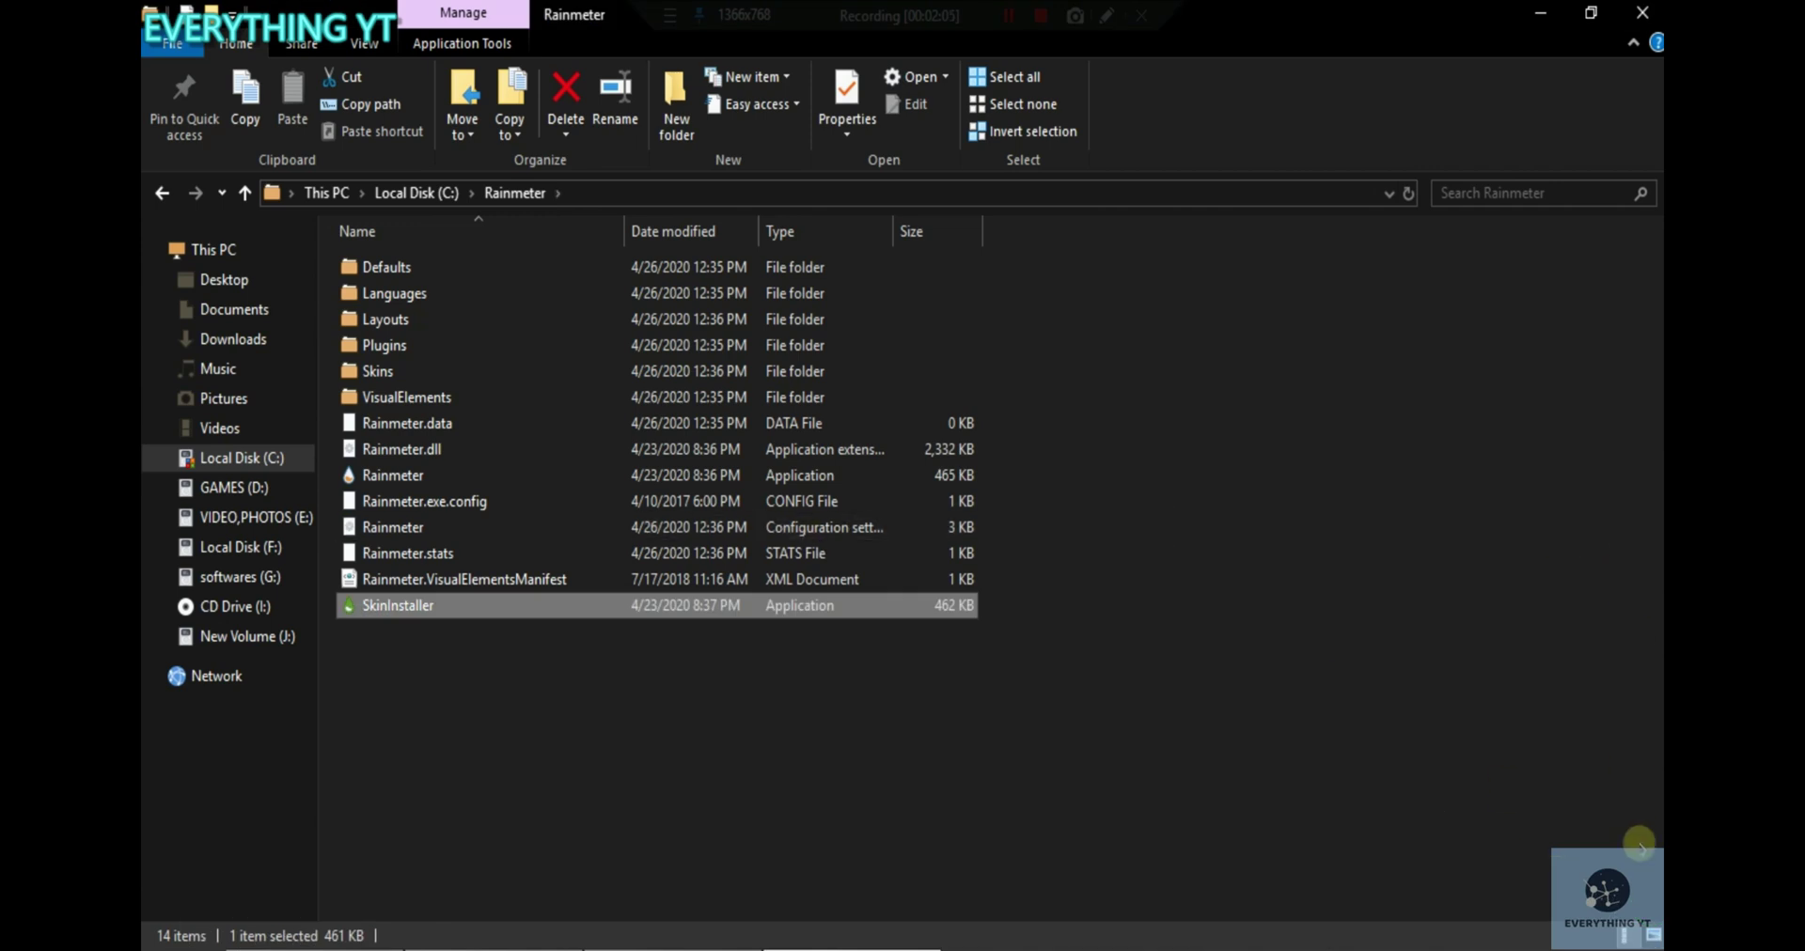
Copy all the skin folders from Rainmeter\Rainmeter Skins on the softwares drive (G:).
double_click(404, 372)
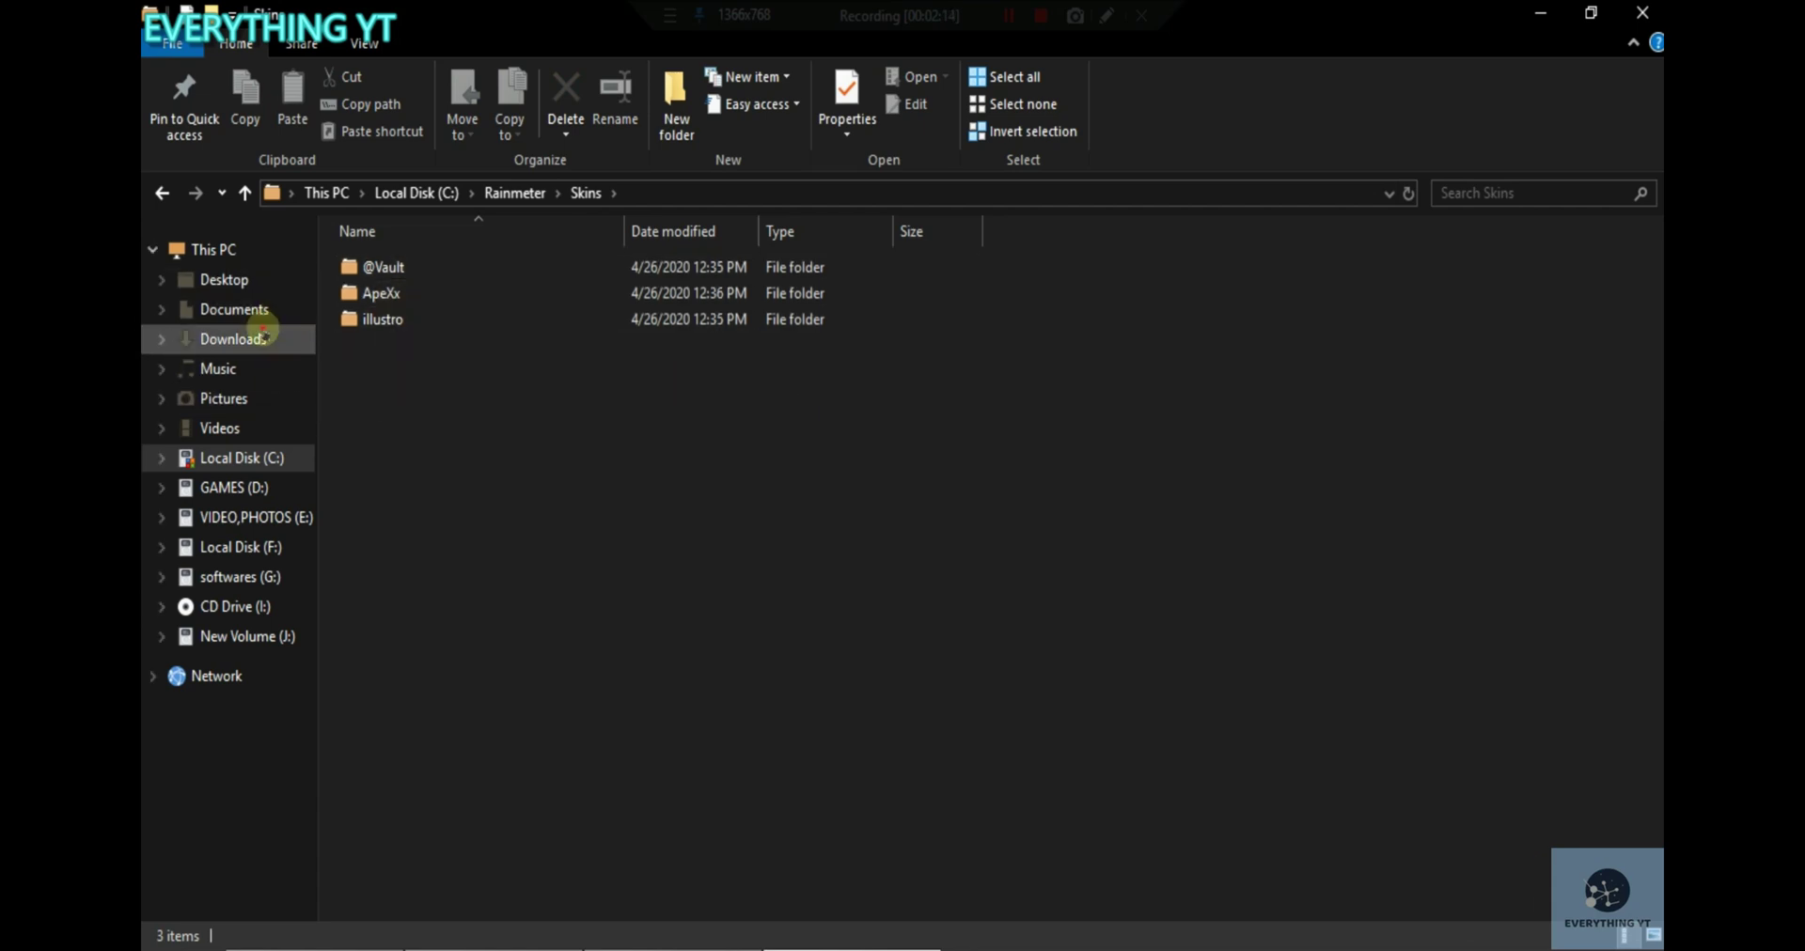
click(299, 336)
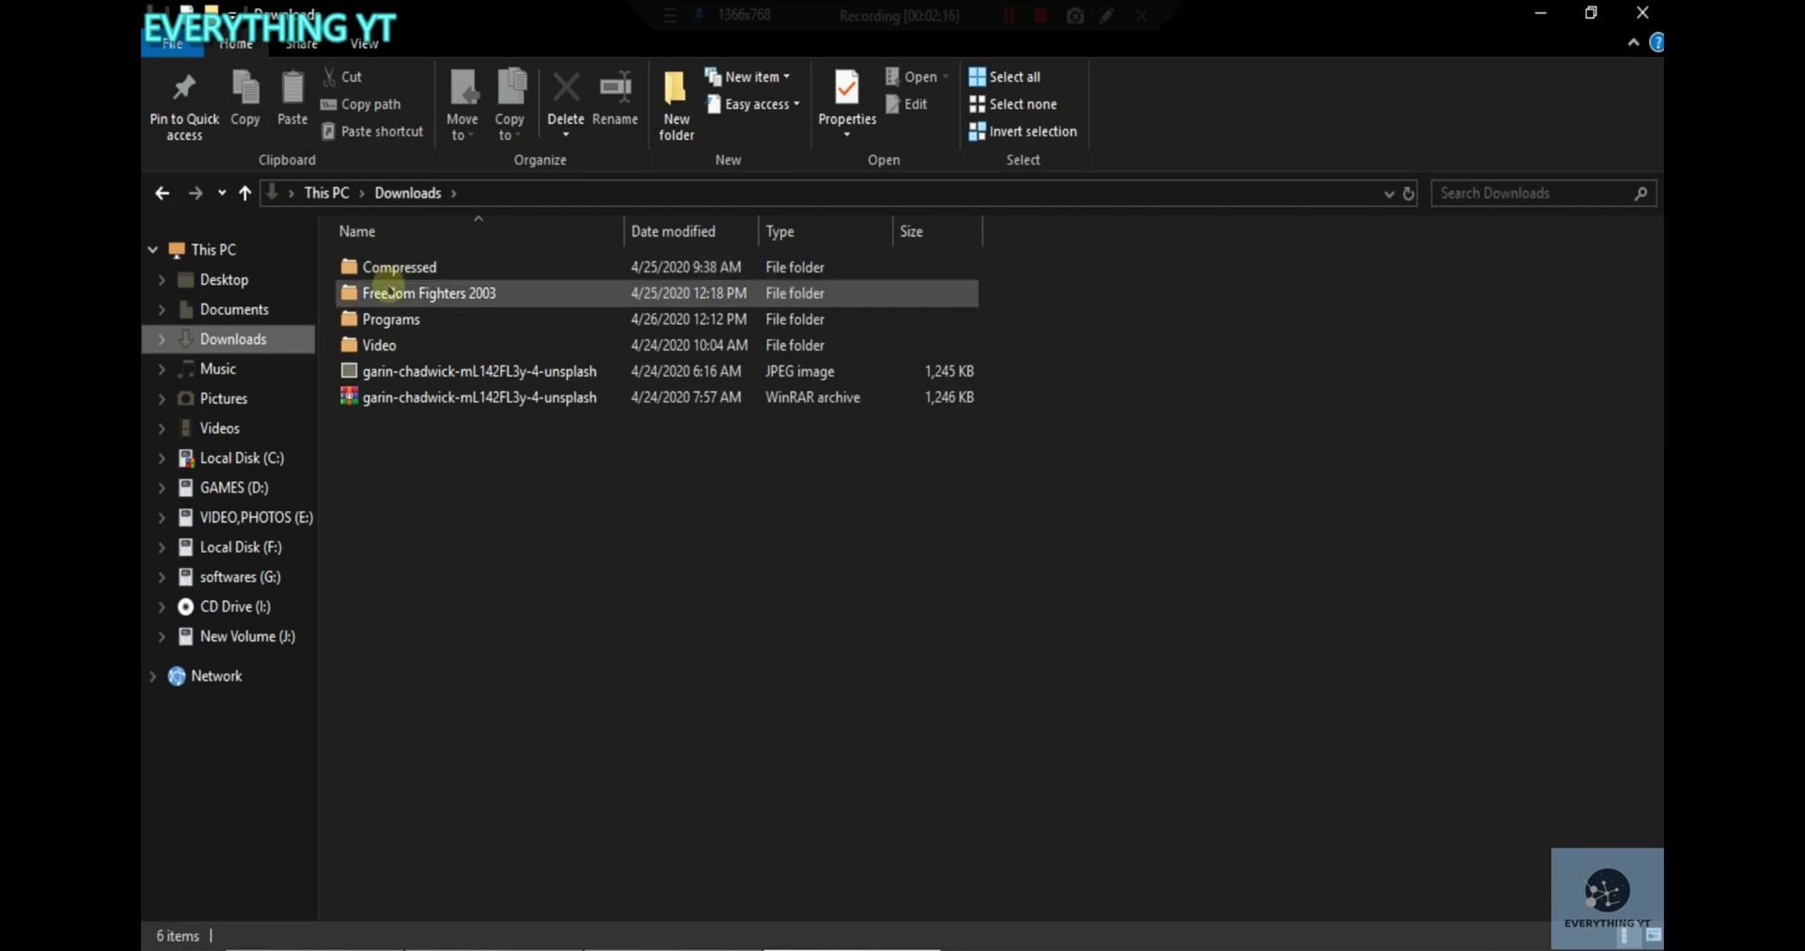
click(235, 576)
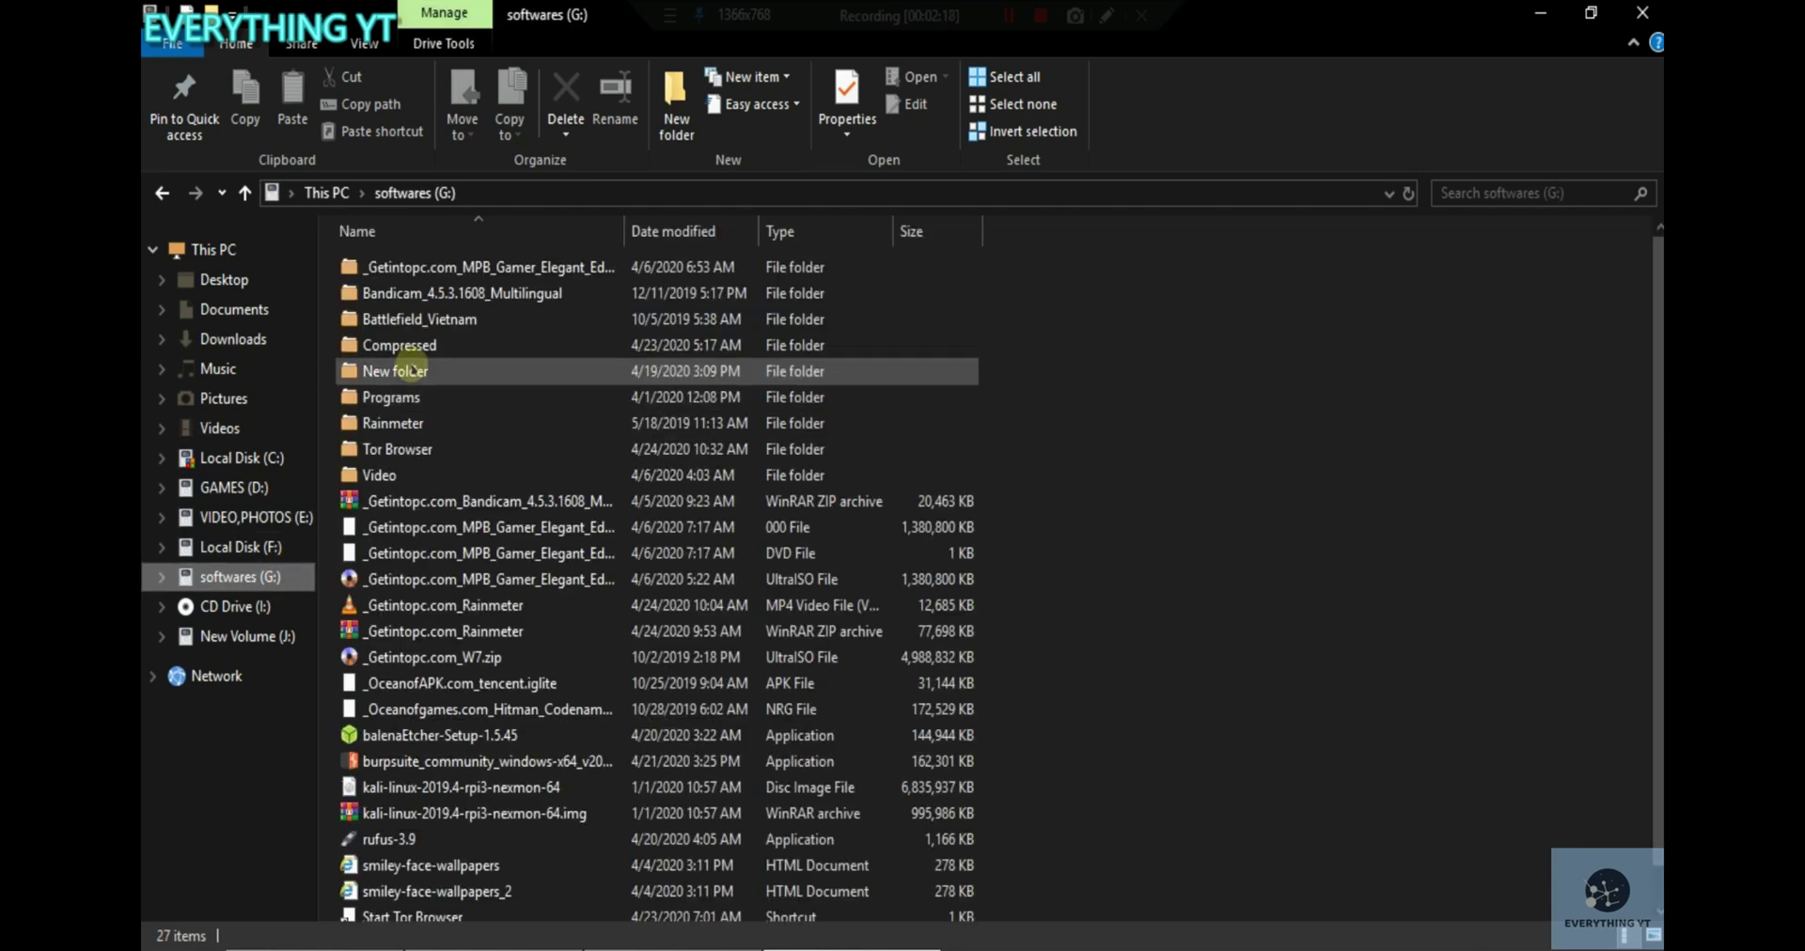
double_click(415, 423)
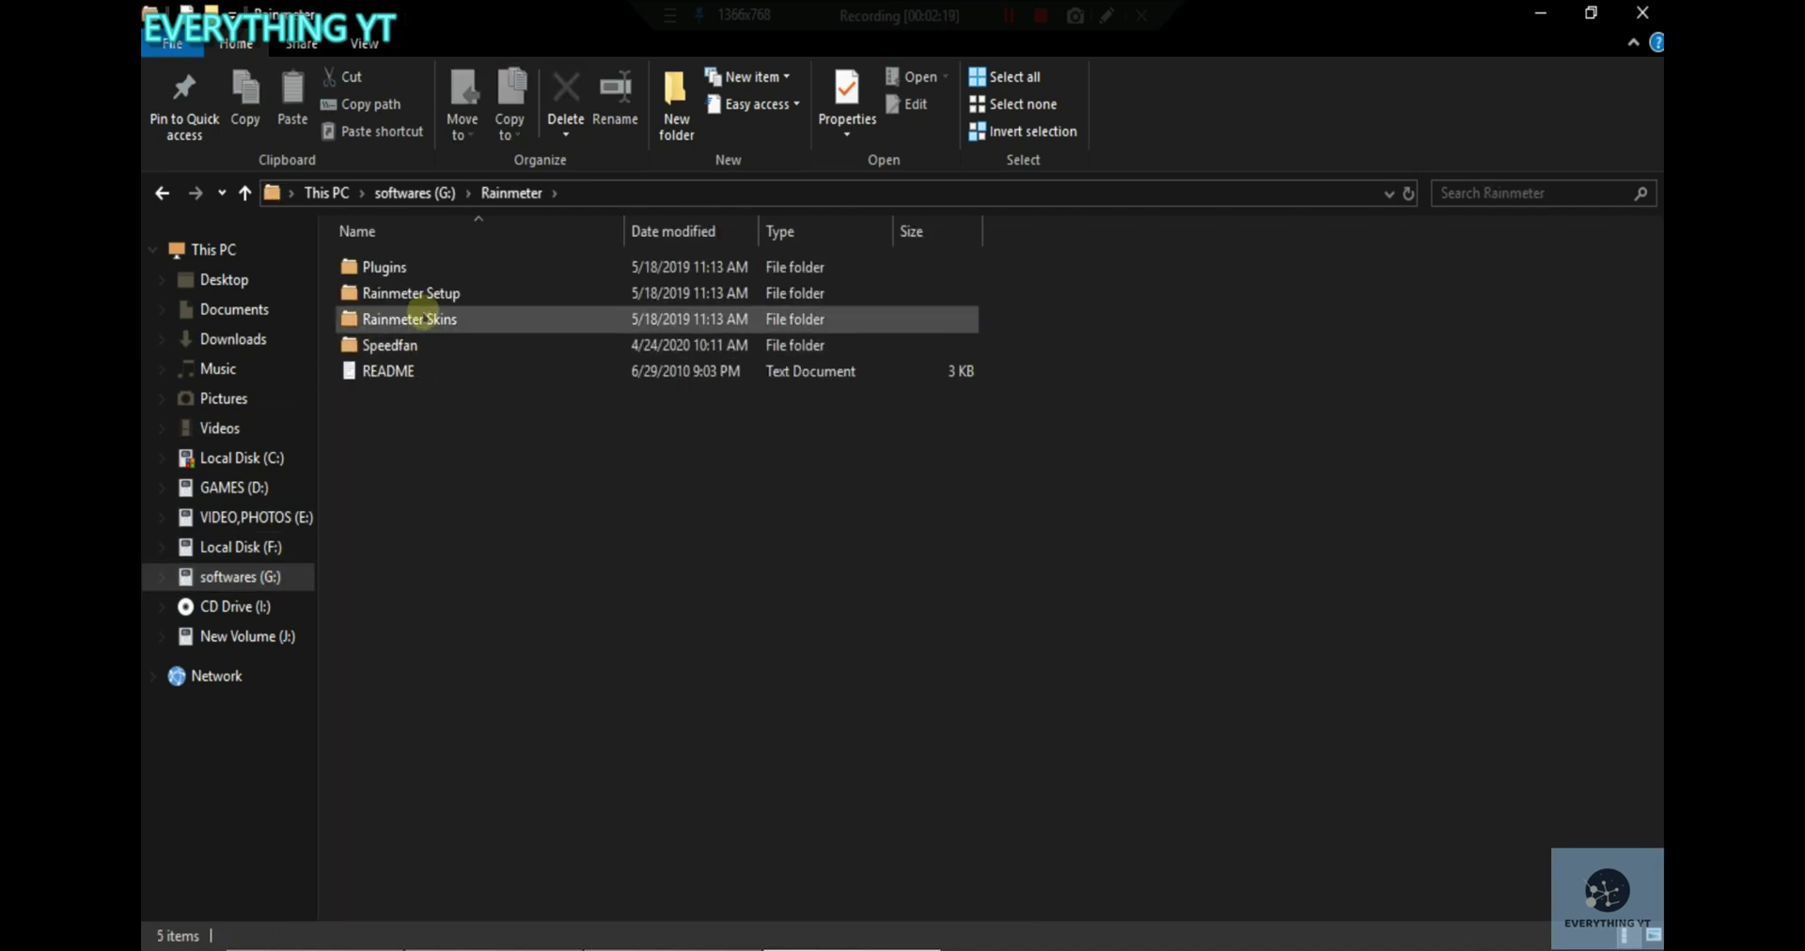
double_click(413, 320)
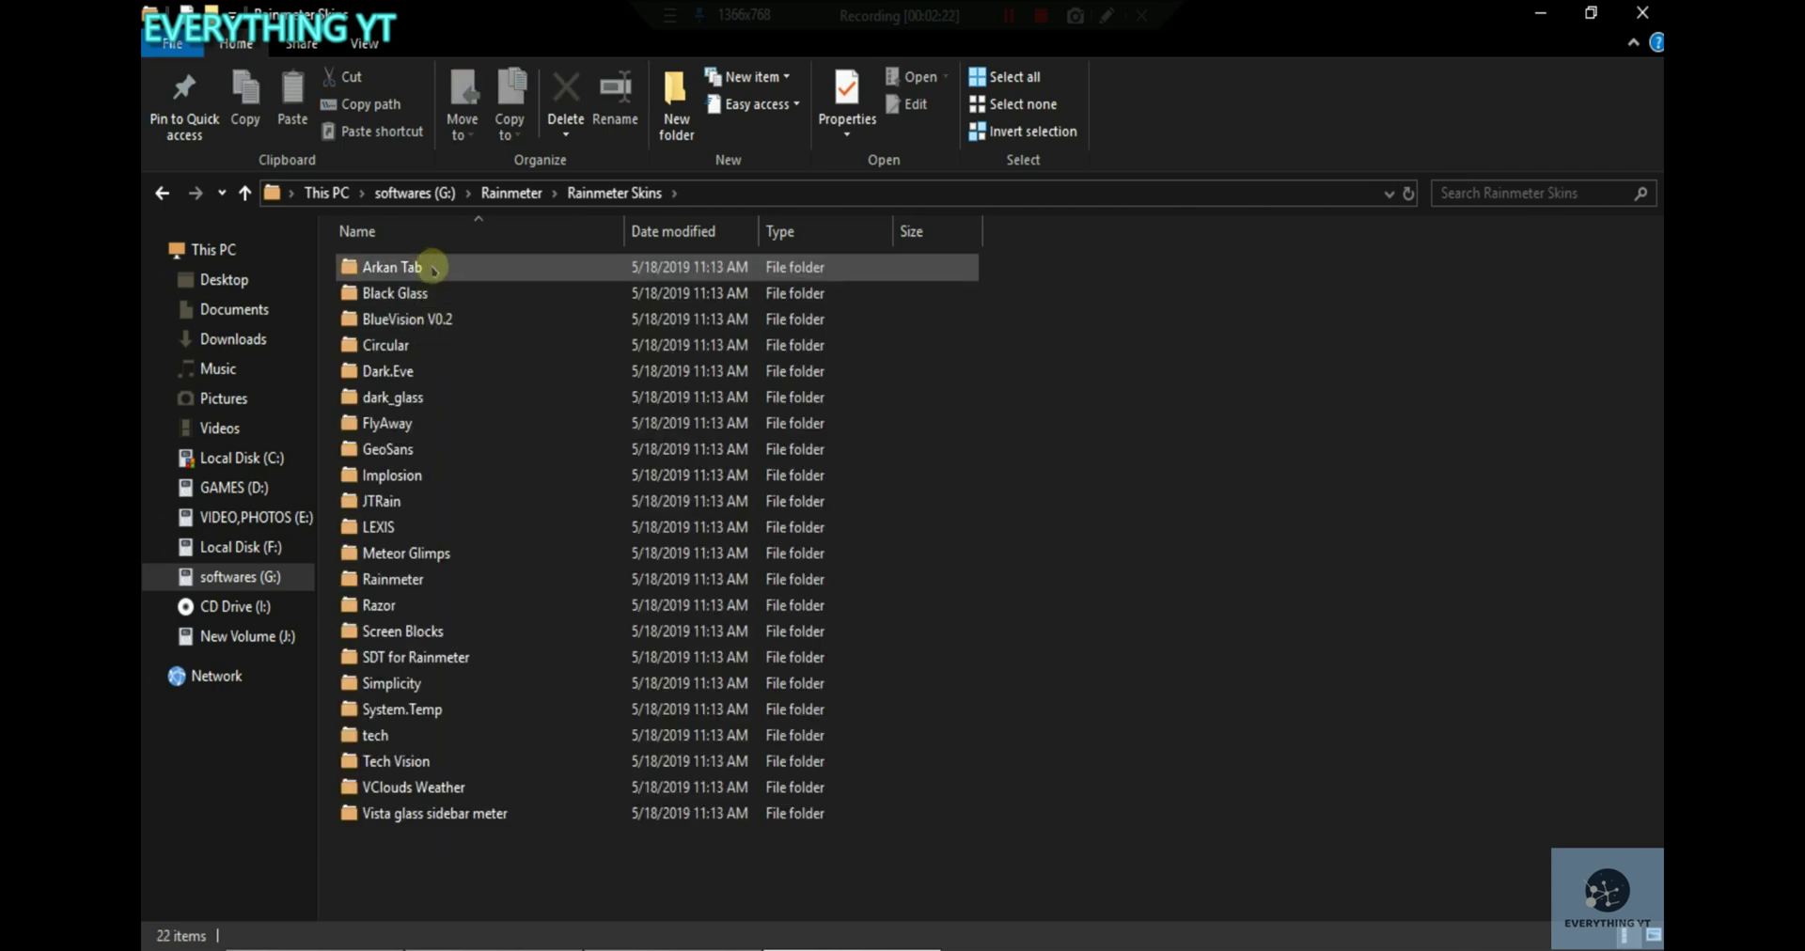
drag(1055, 273, 454, 531)
drag(1016, 248, 491, 812)
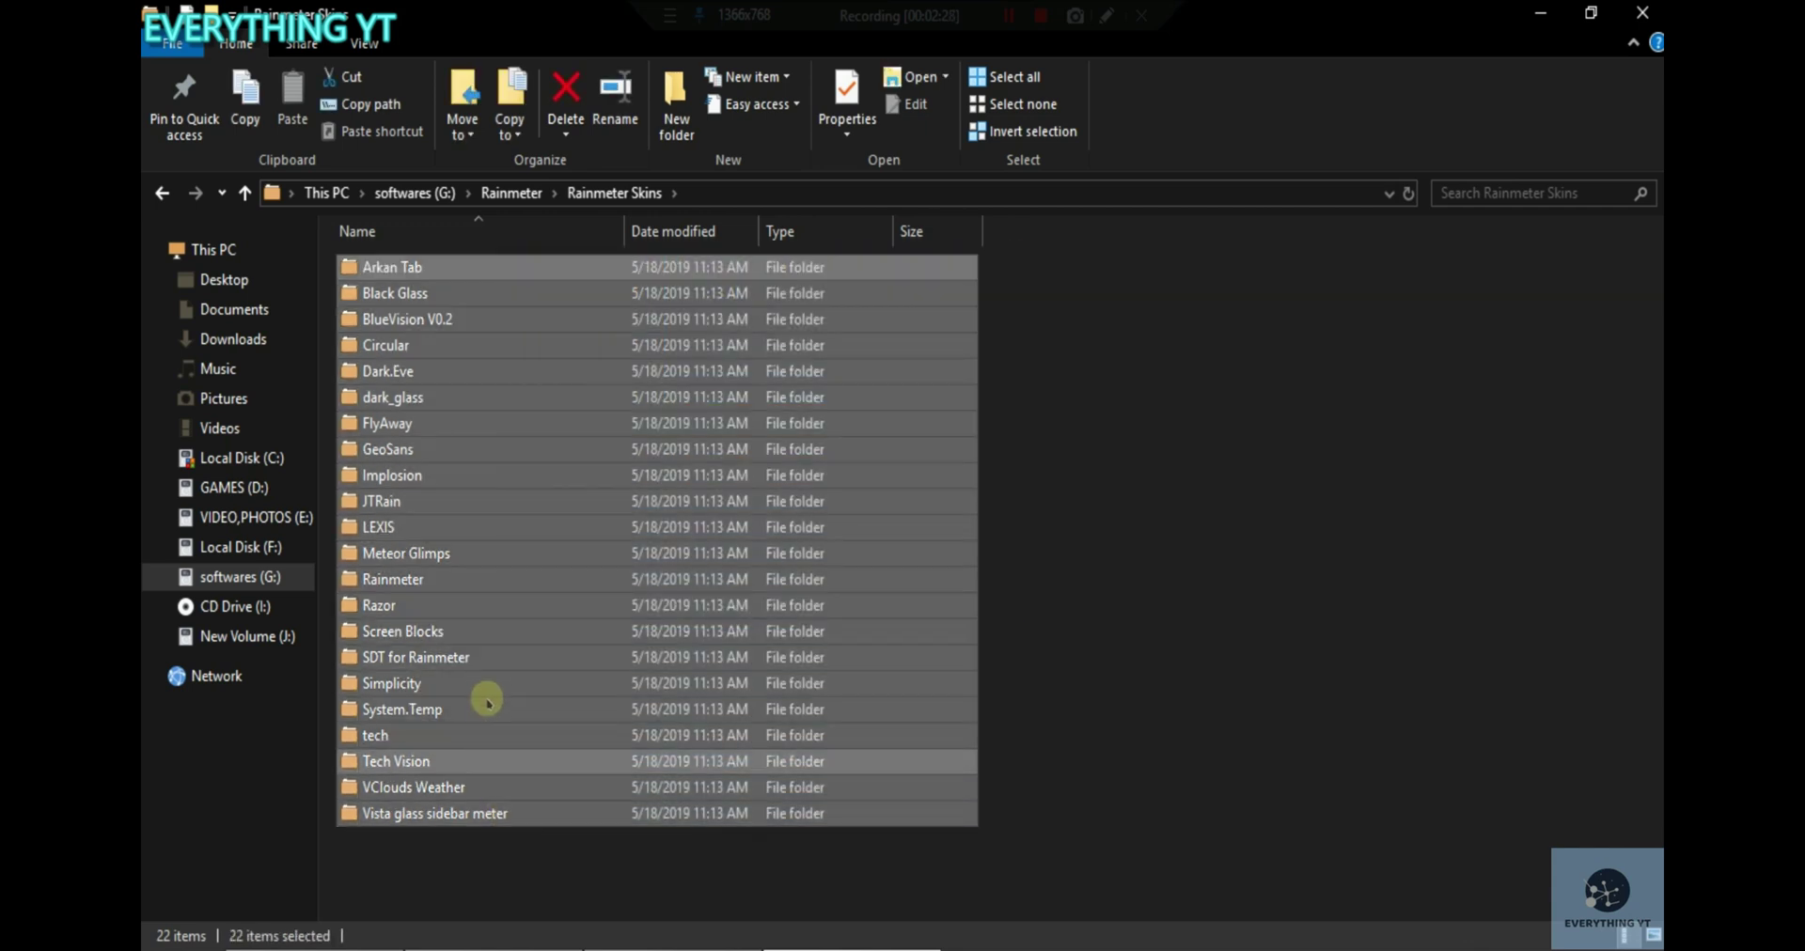
right_click(487, 689)
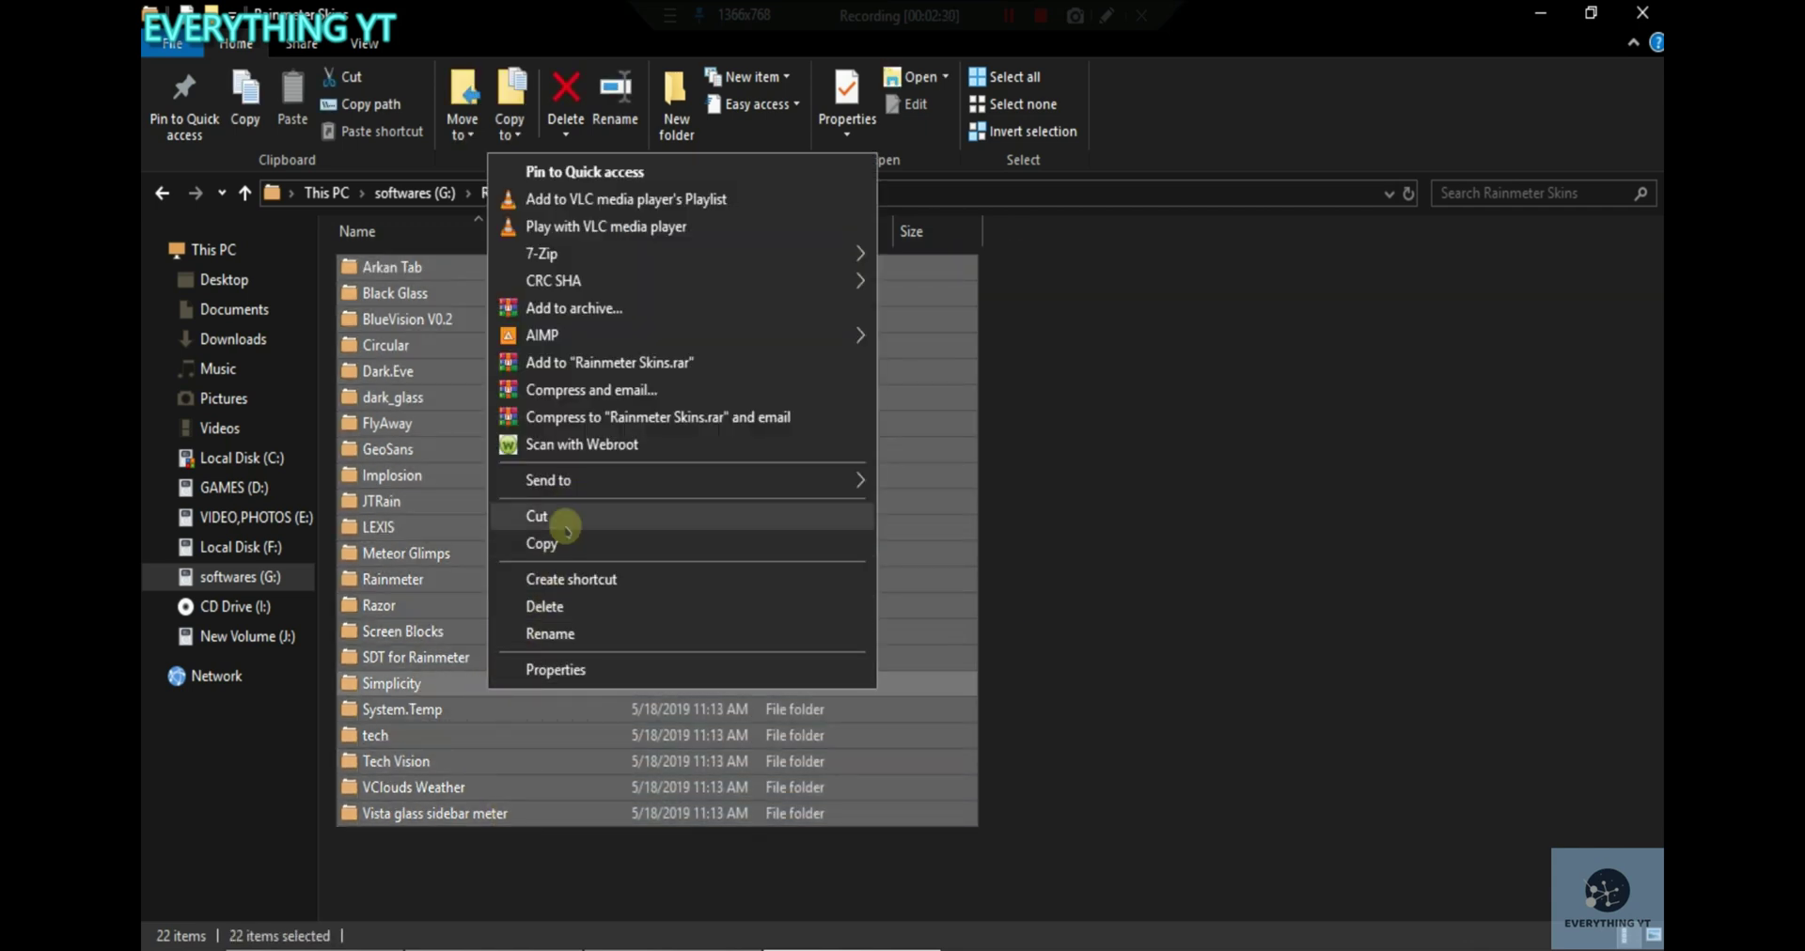
click(554, 544)
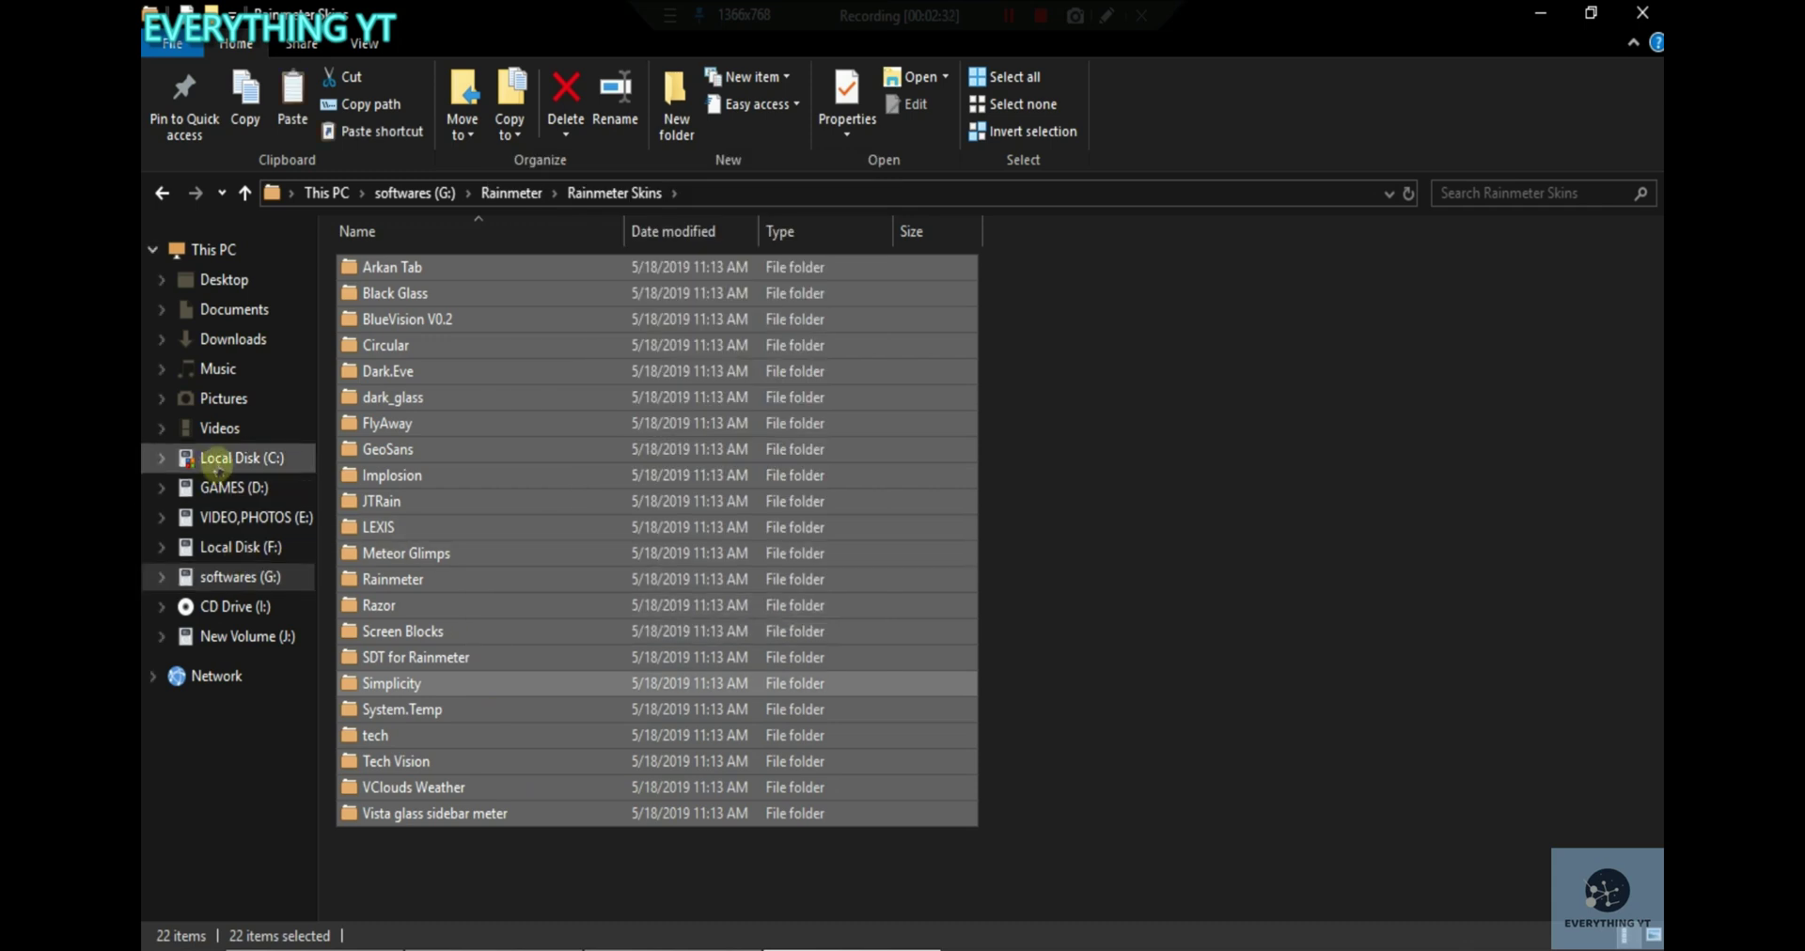
Paste the copied skin folders into the Skins folder of Rainmeter on drive C.
click(221, 458)
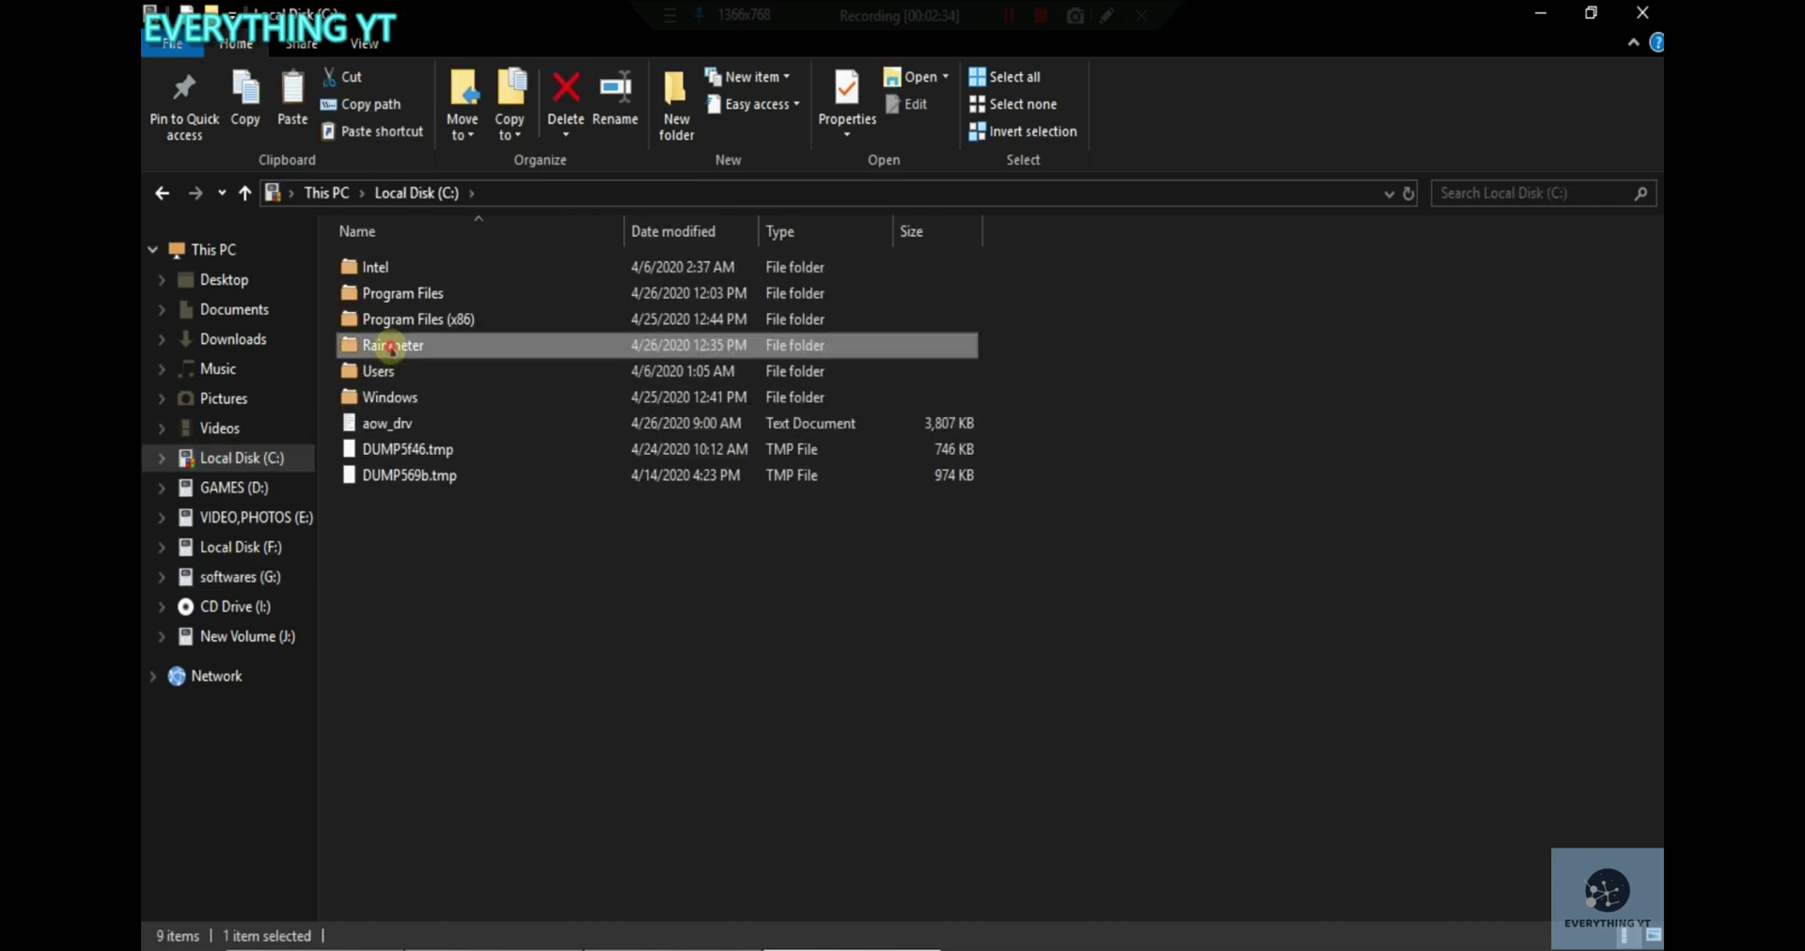
double_click(413, 347)
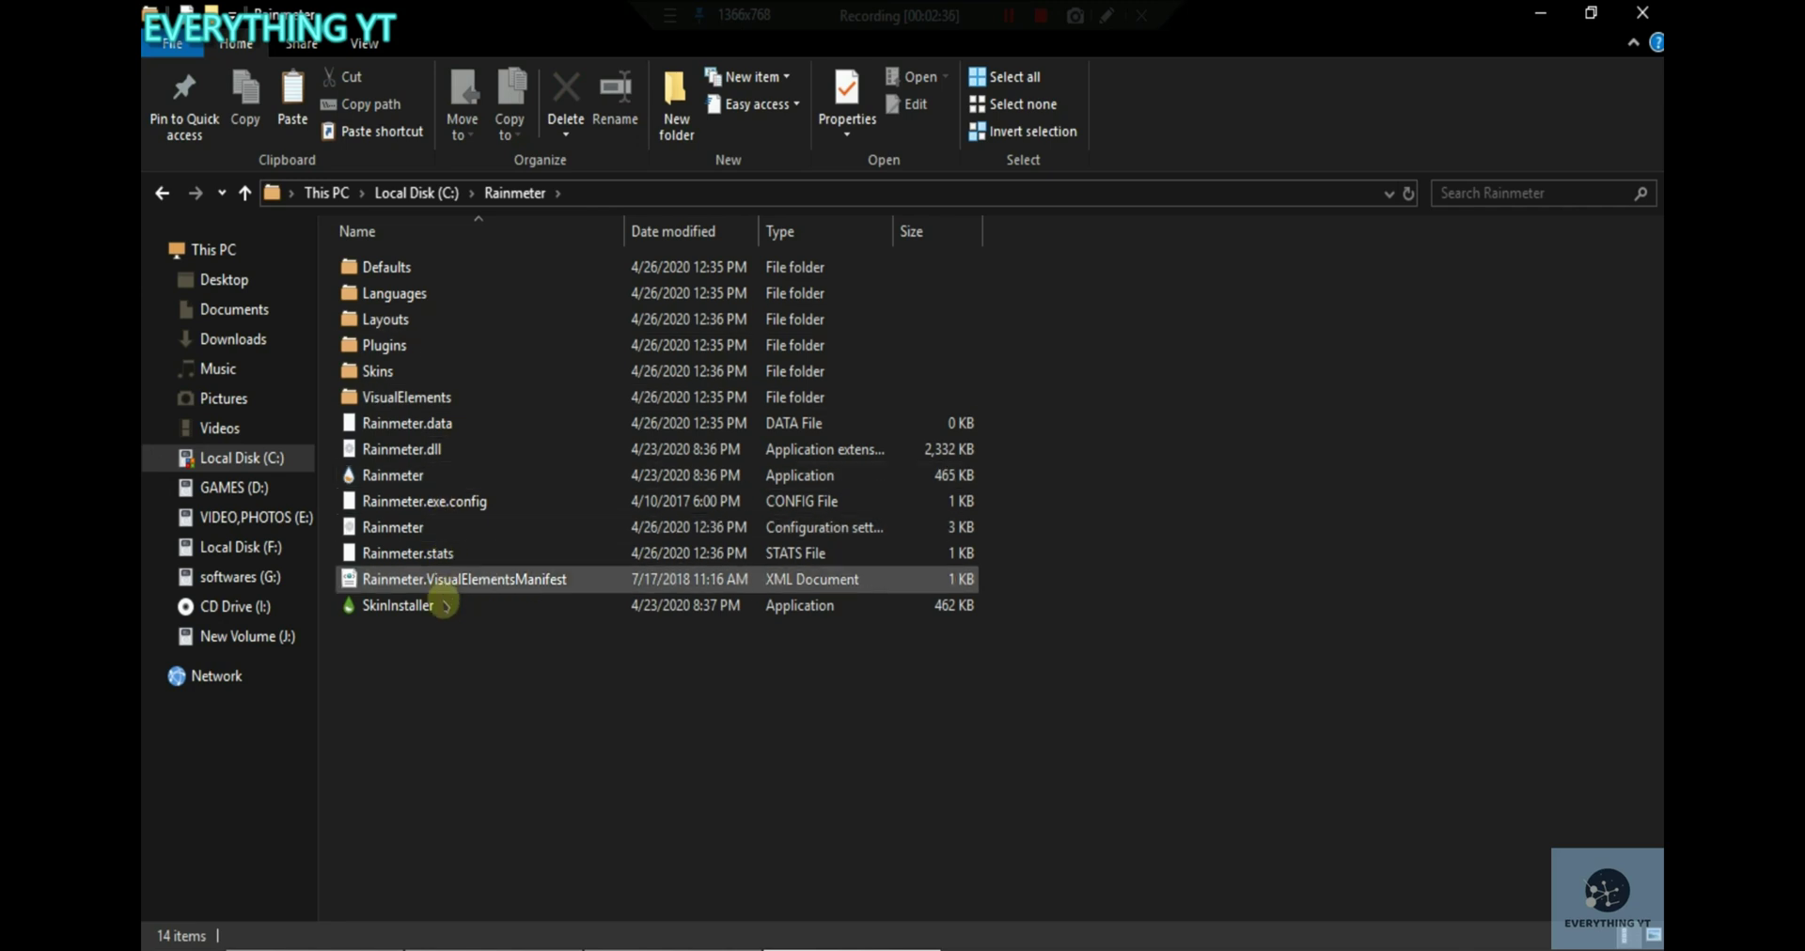
double_click(436, 368)
right_click(661, 451)
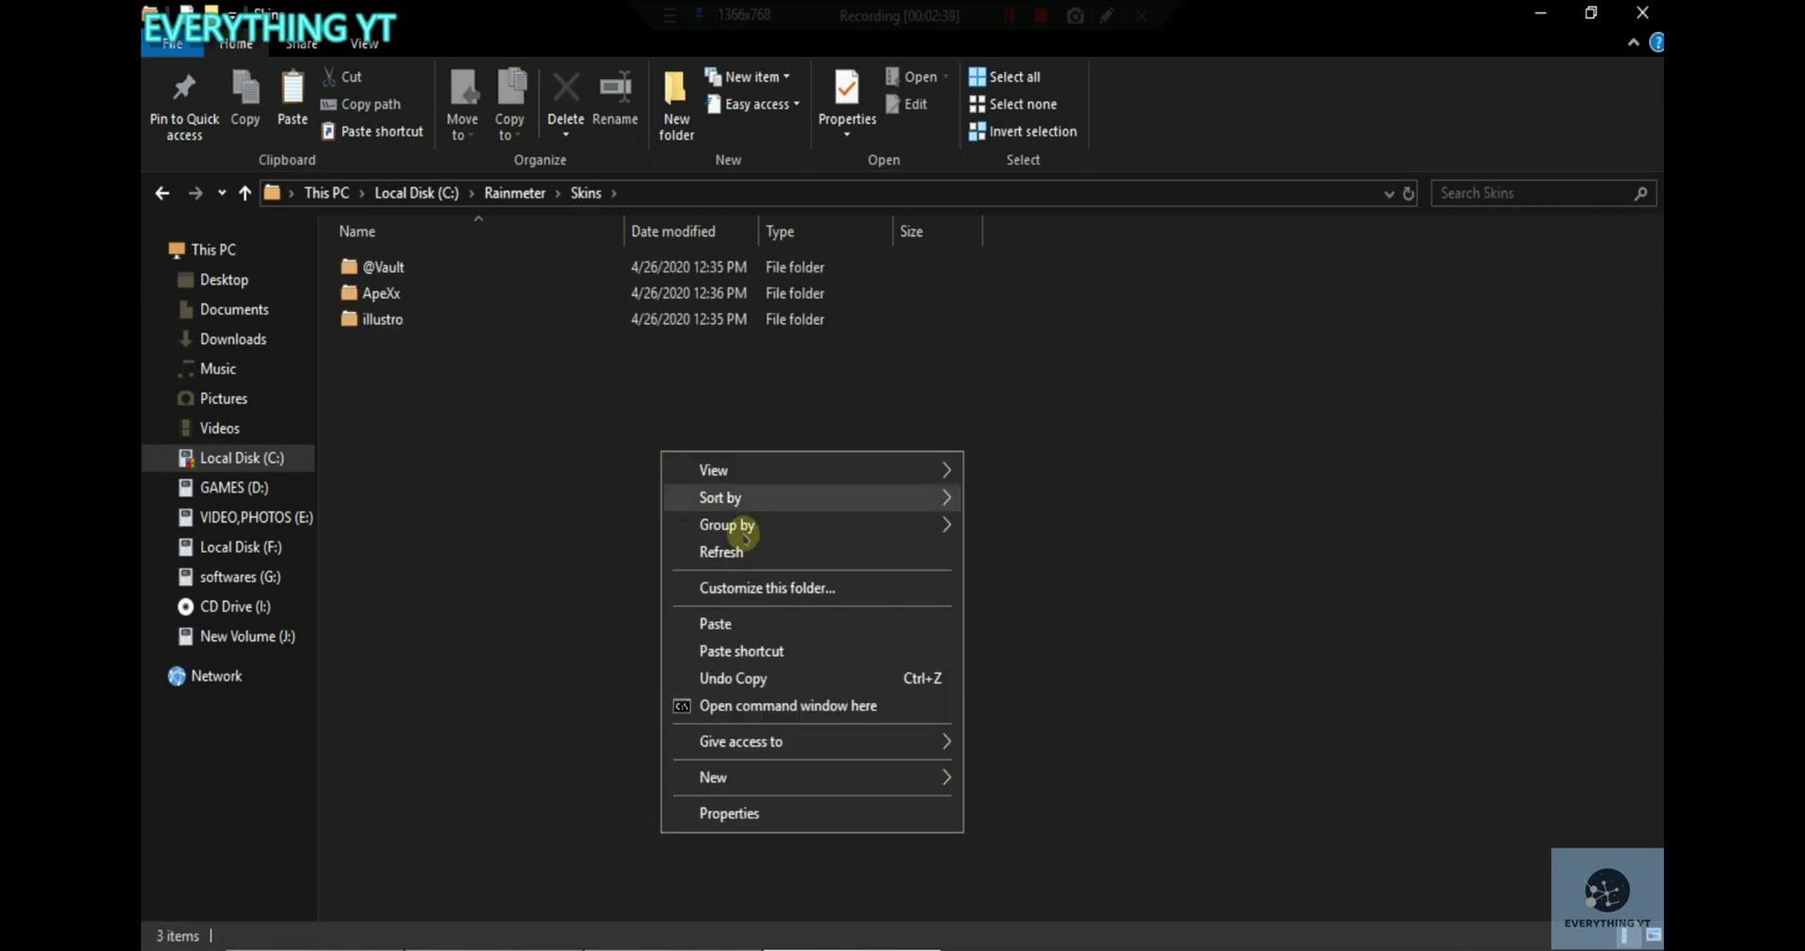
click(754, 619)
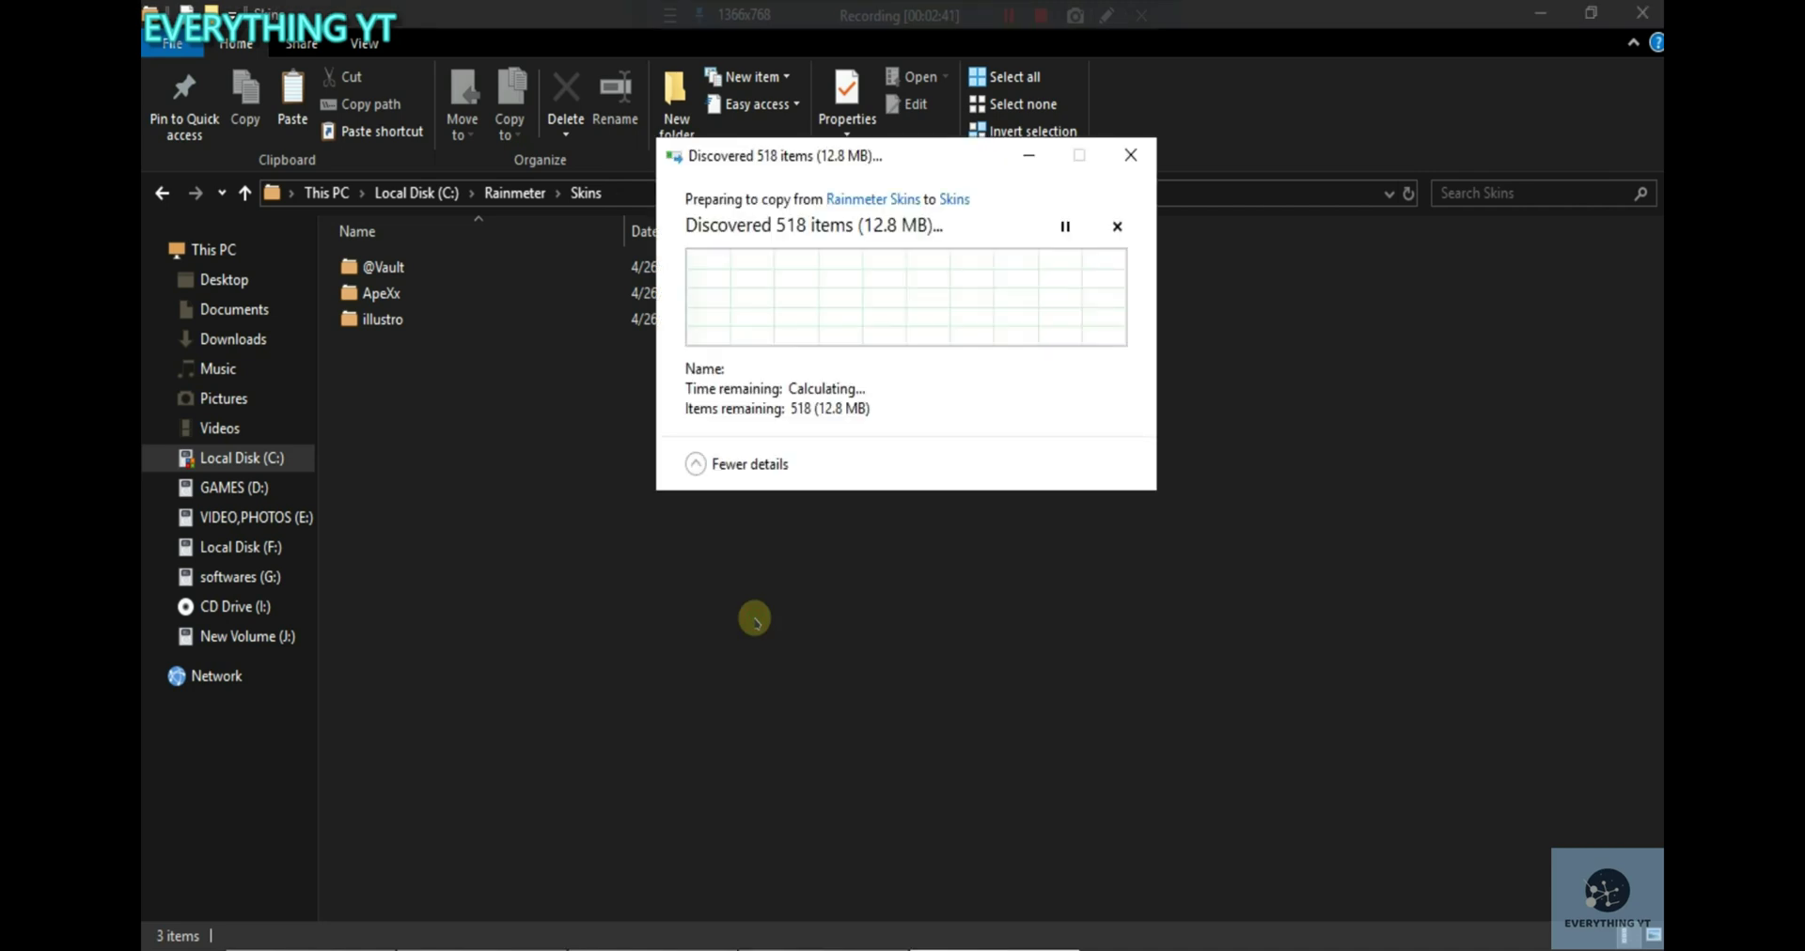
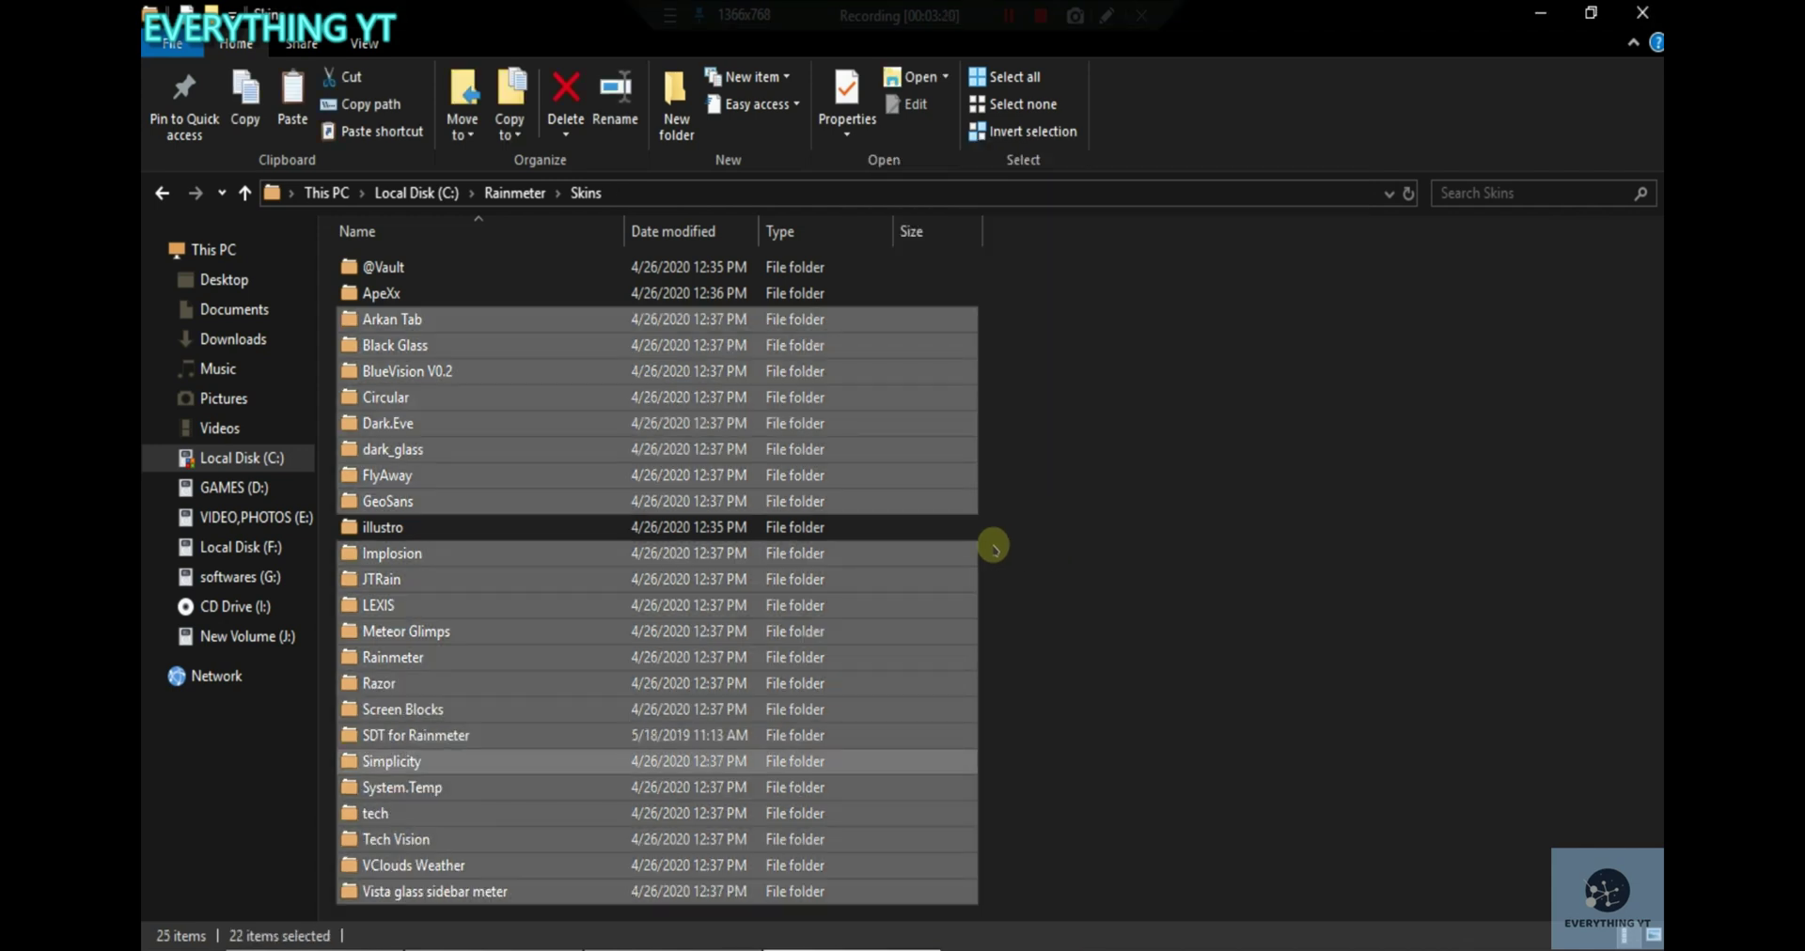
click(1117, 544)
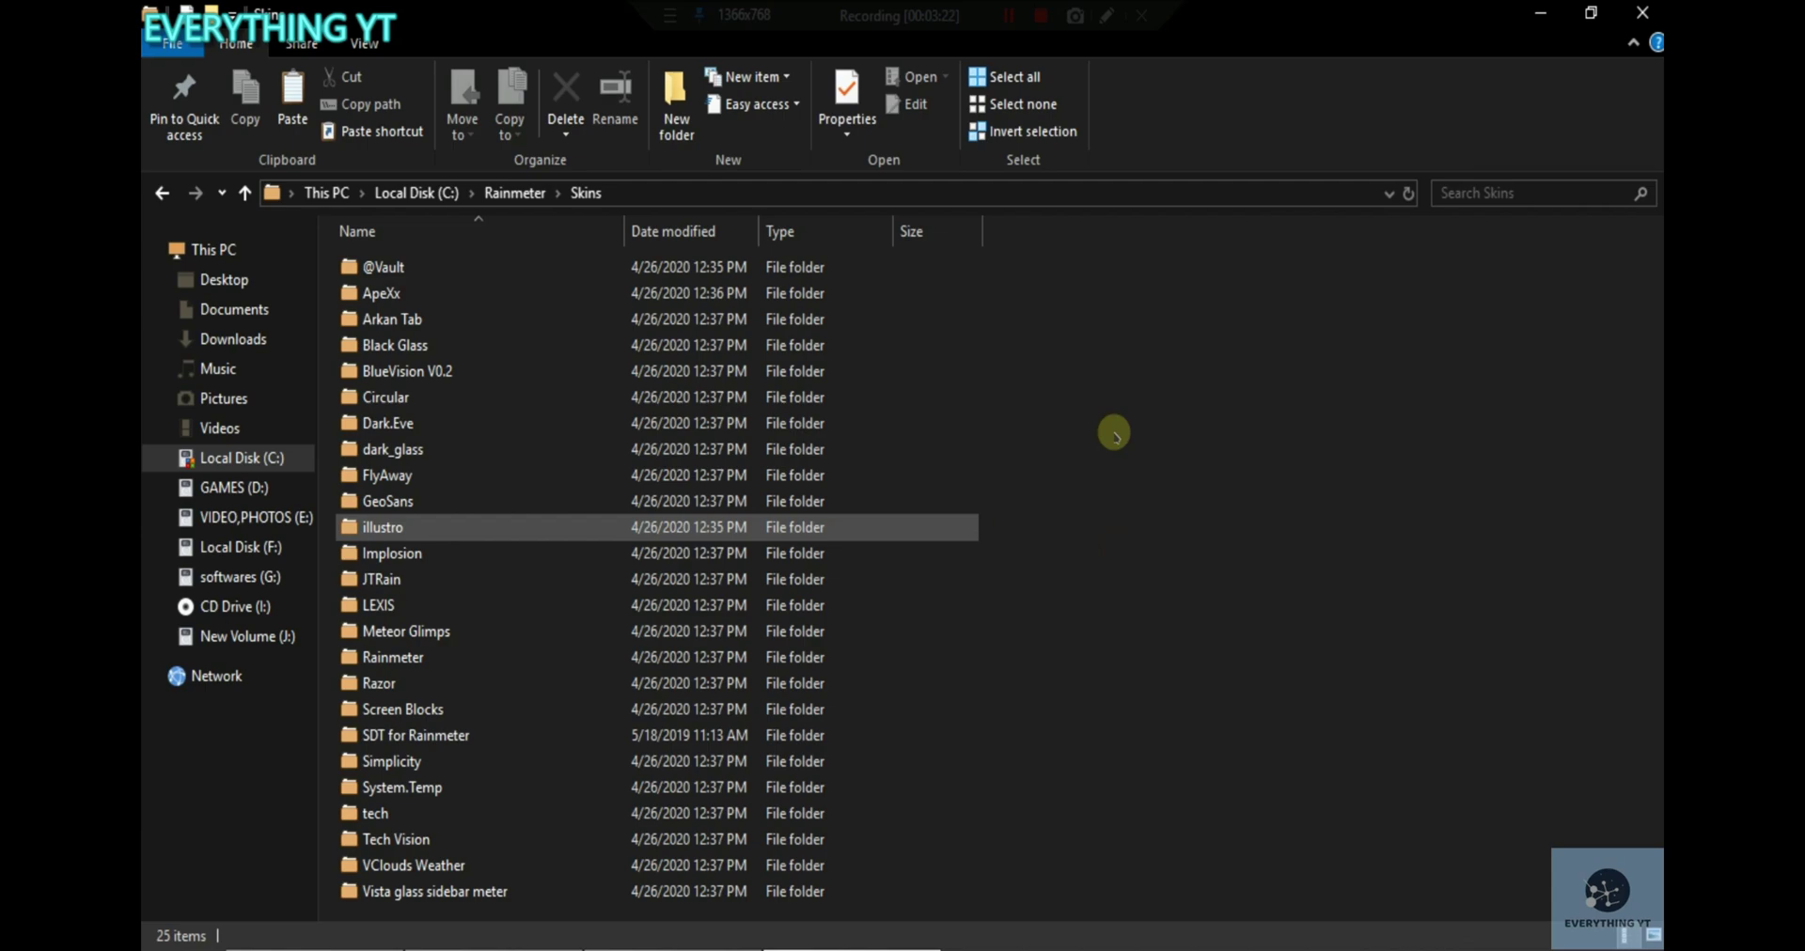
Minimize the folder window and rearrange the ApeXx album cover, welcome message, song info and Recycle Bin skins on the desktop.
click(1540, 12)
drag(1246, 715, 1403, 324)
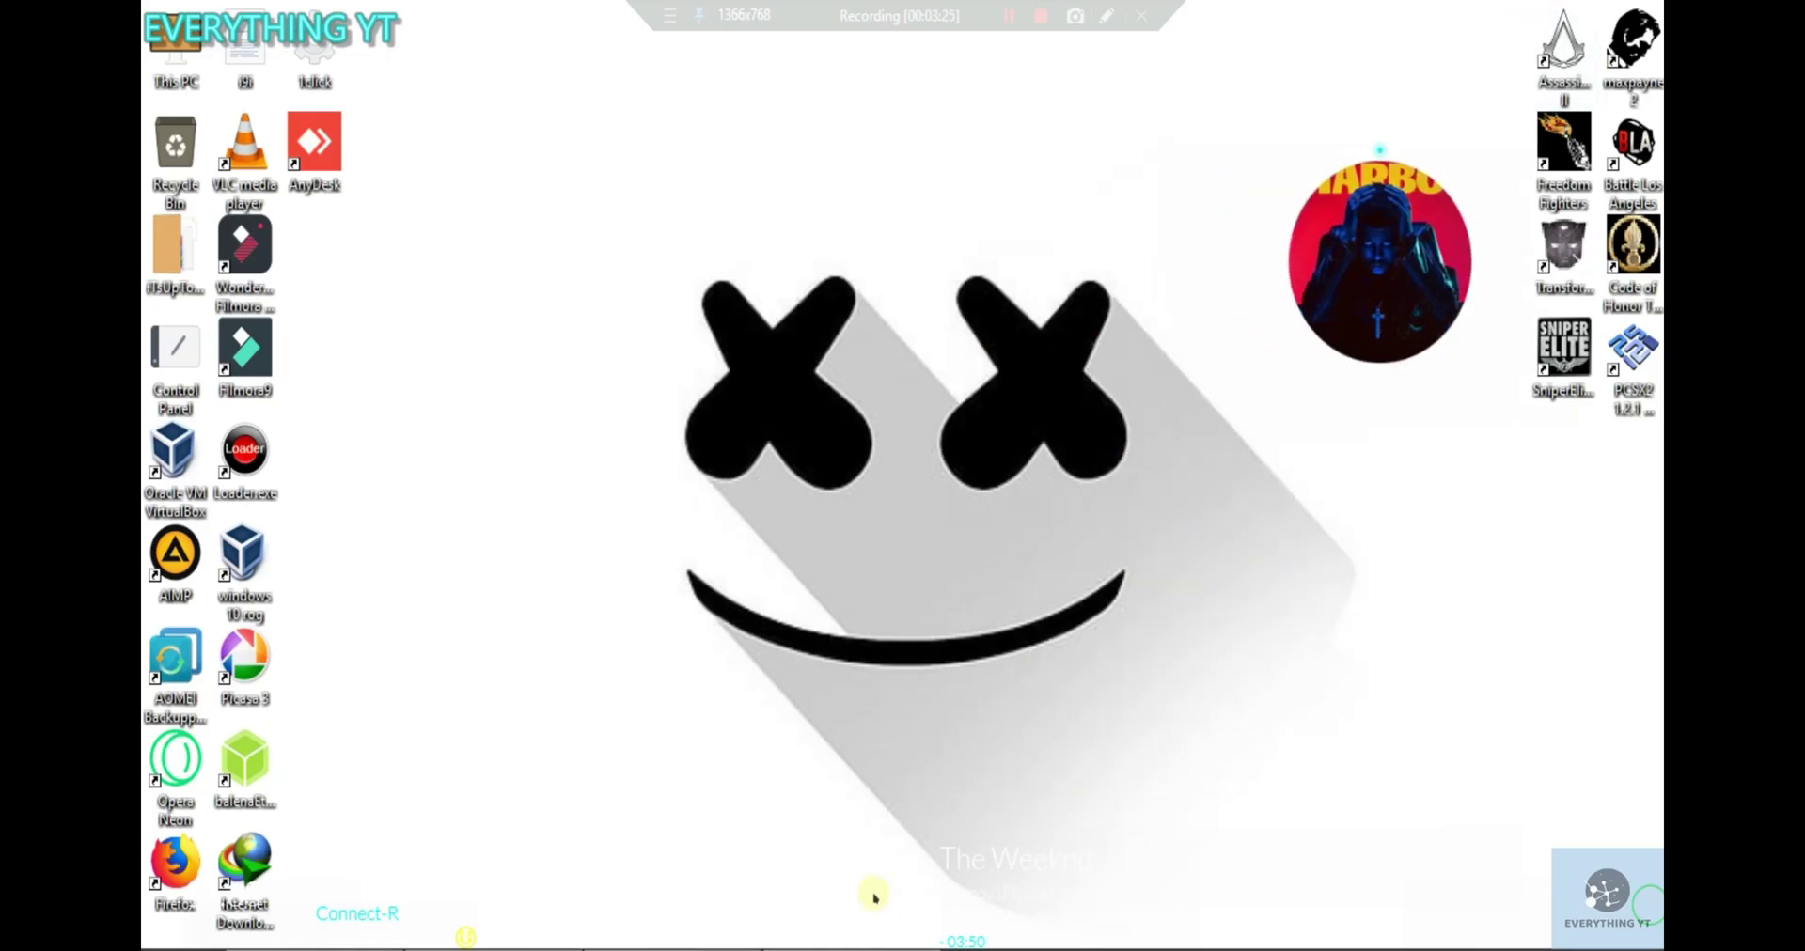
drag(389, 929, 1190, 89)
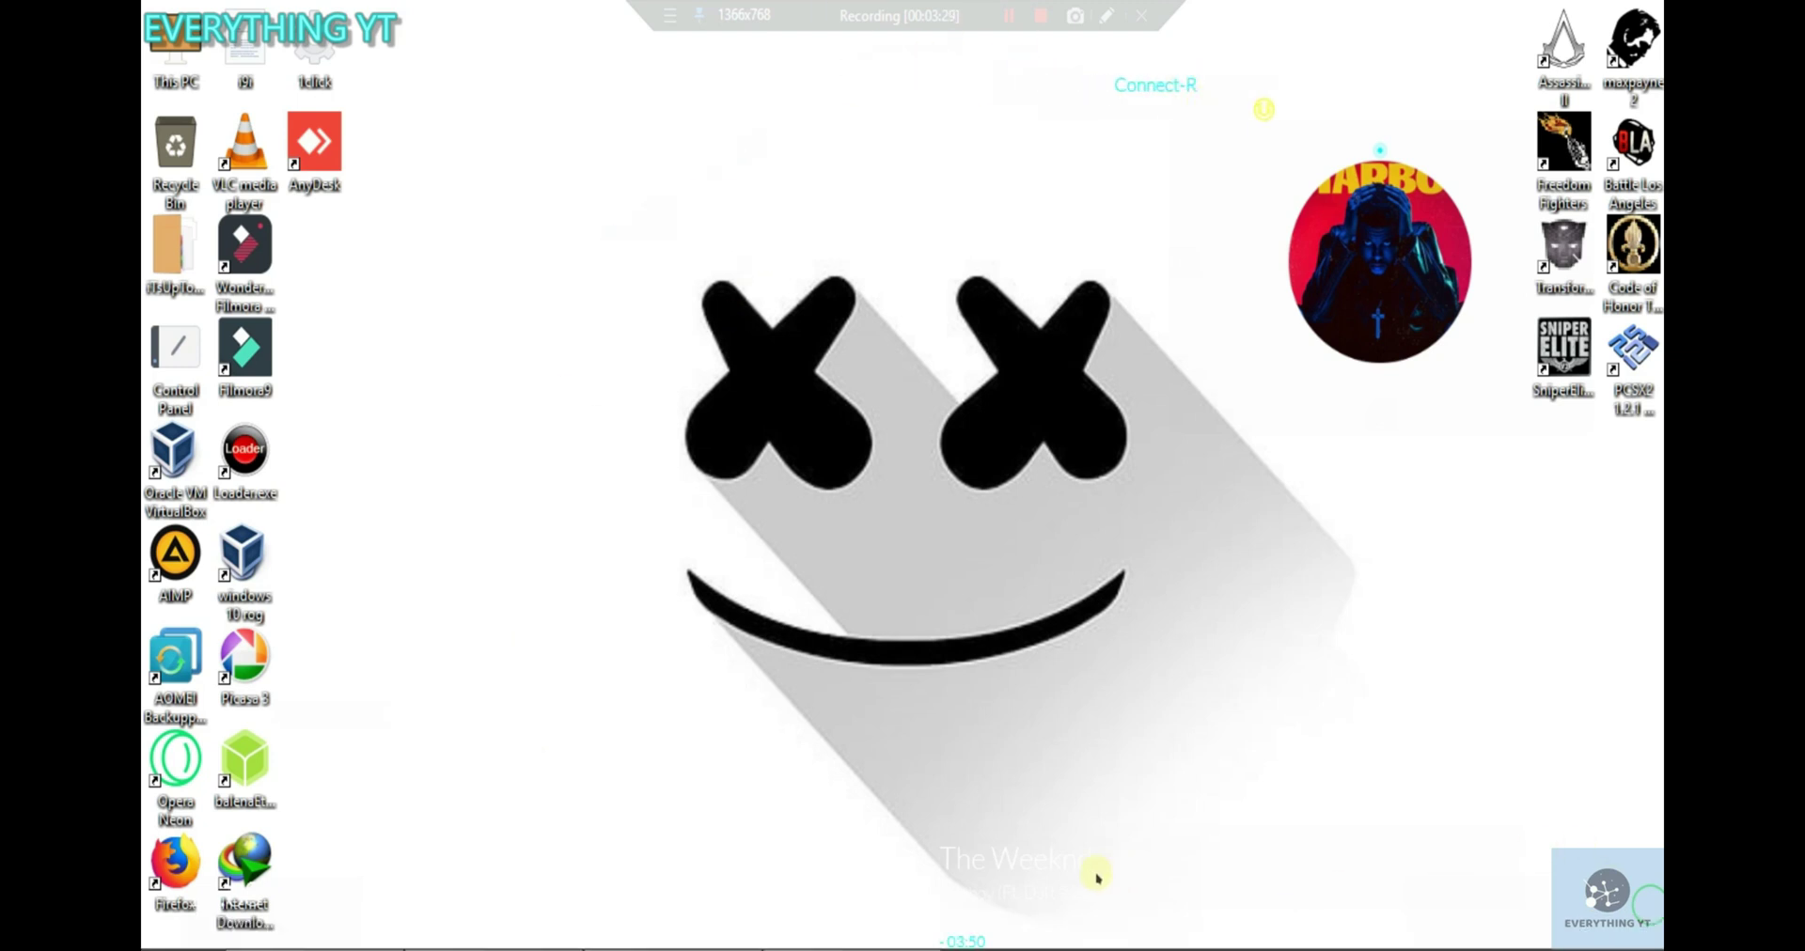
drag(1065, 867, 869, 379)
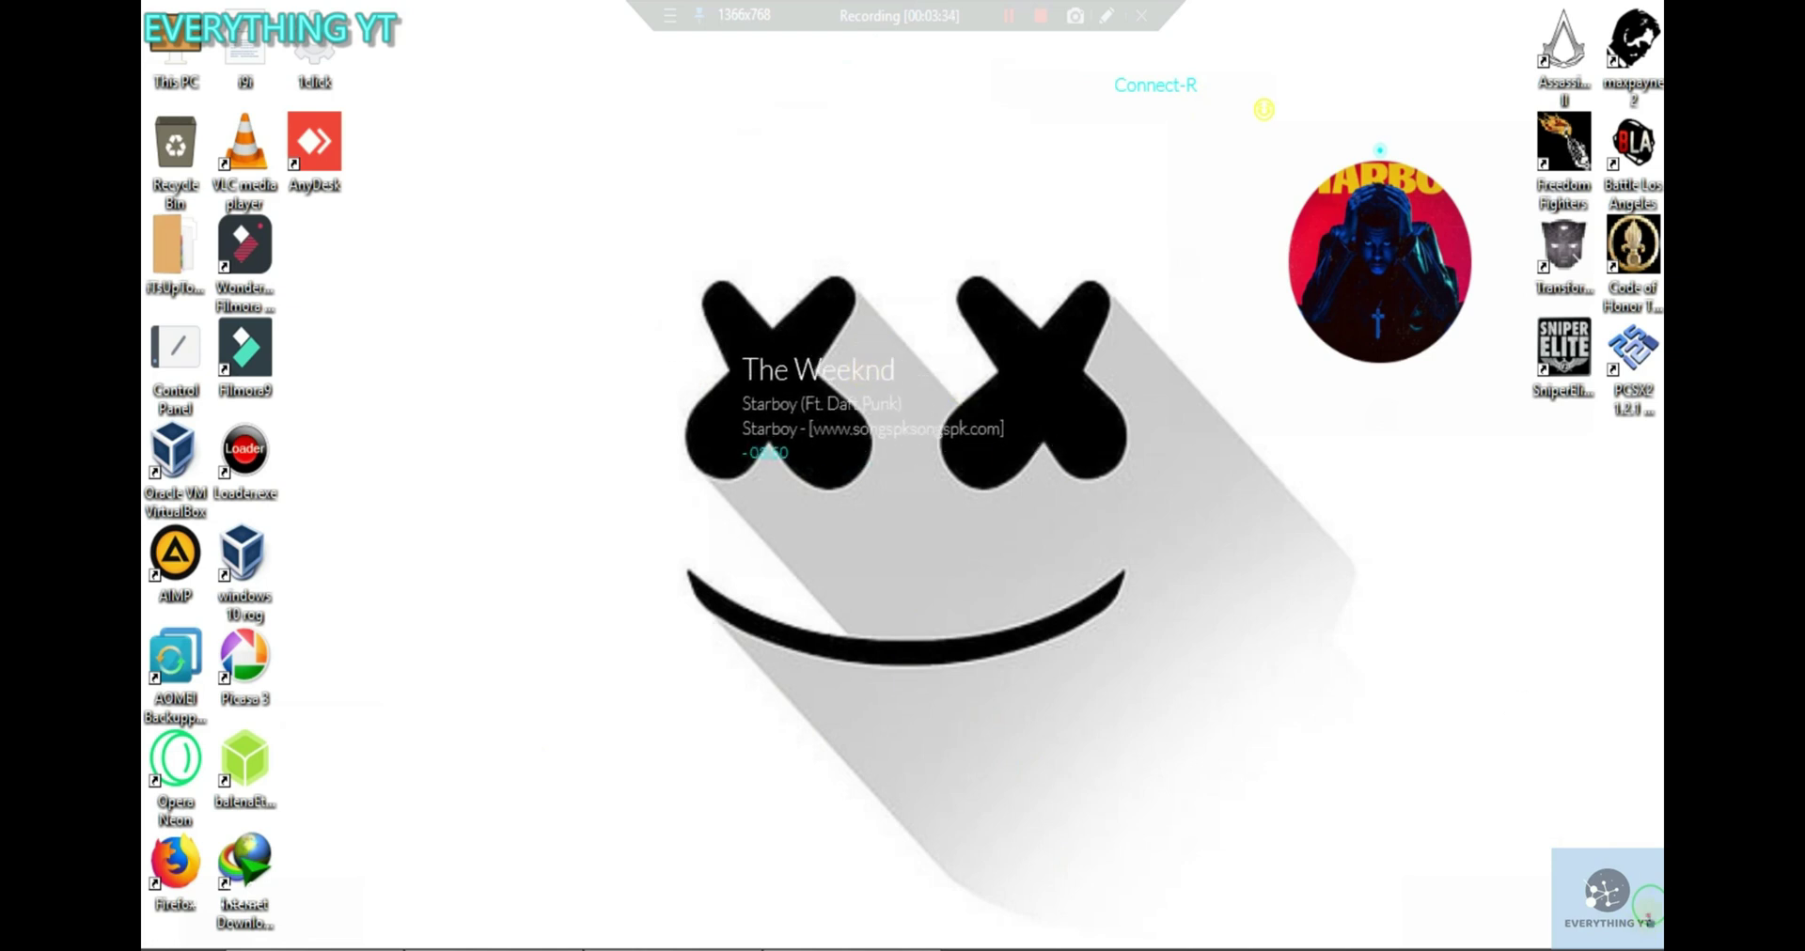
drag(1589, 875, 1050, 362)
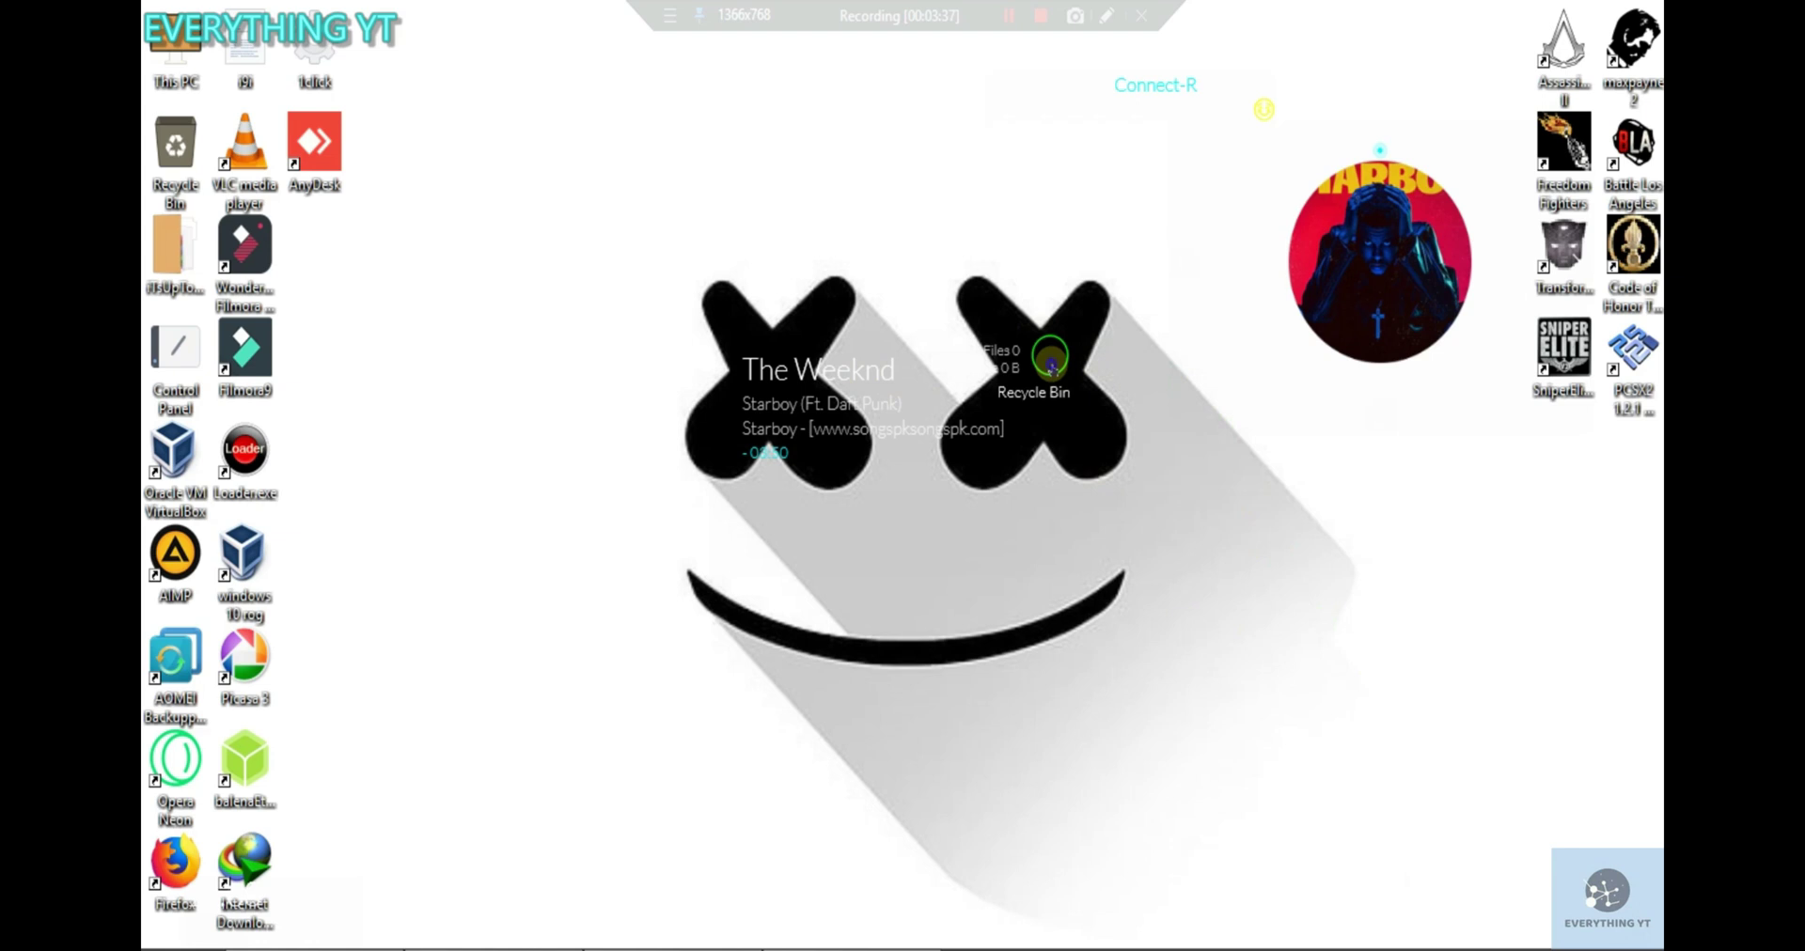
click(1051, 362)
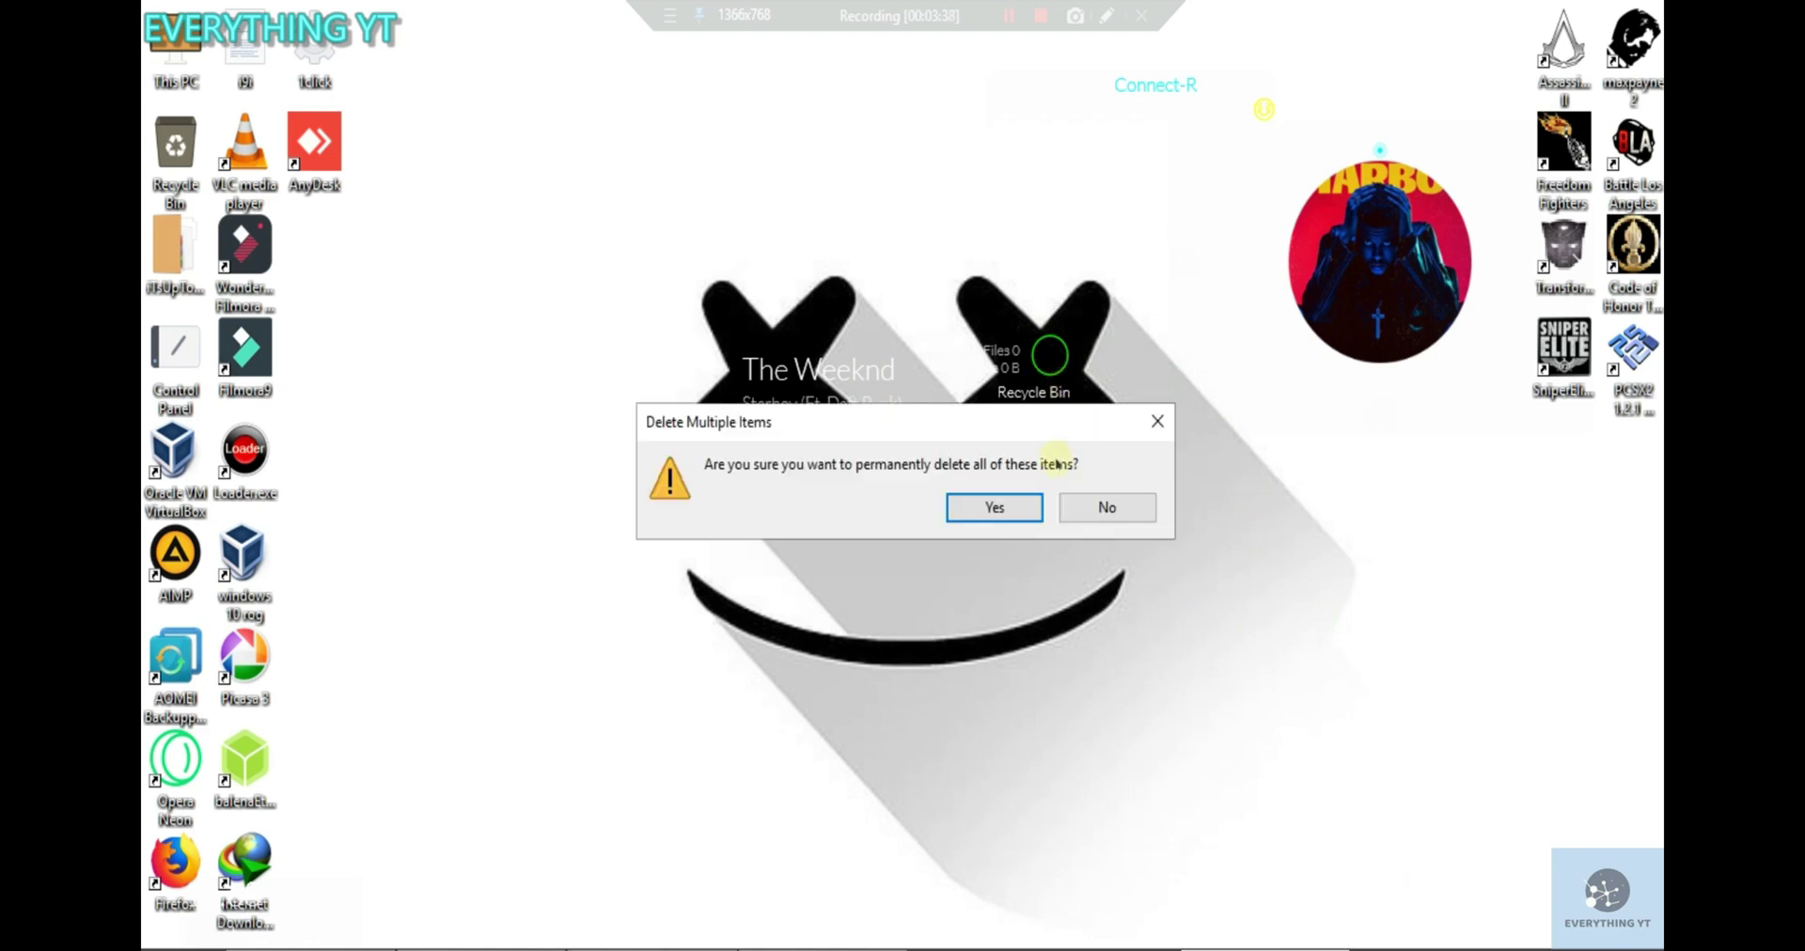
click(1157, 421)
Load the ApeXx Settings skin through the Recycle Bin skin's options.
right_click(1025, 399)
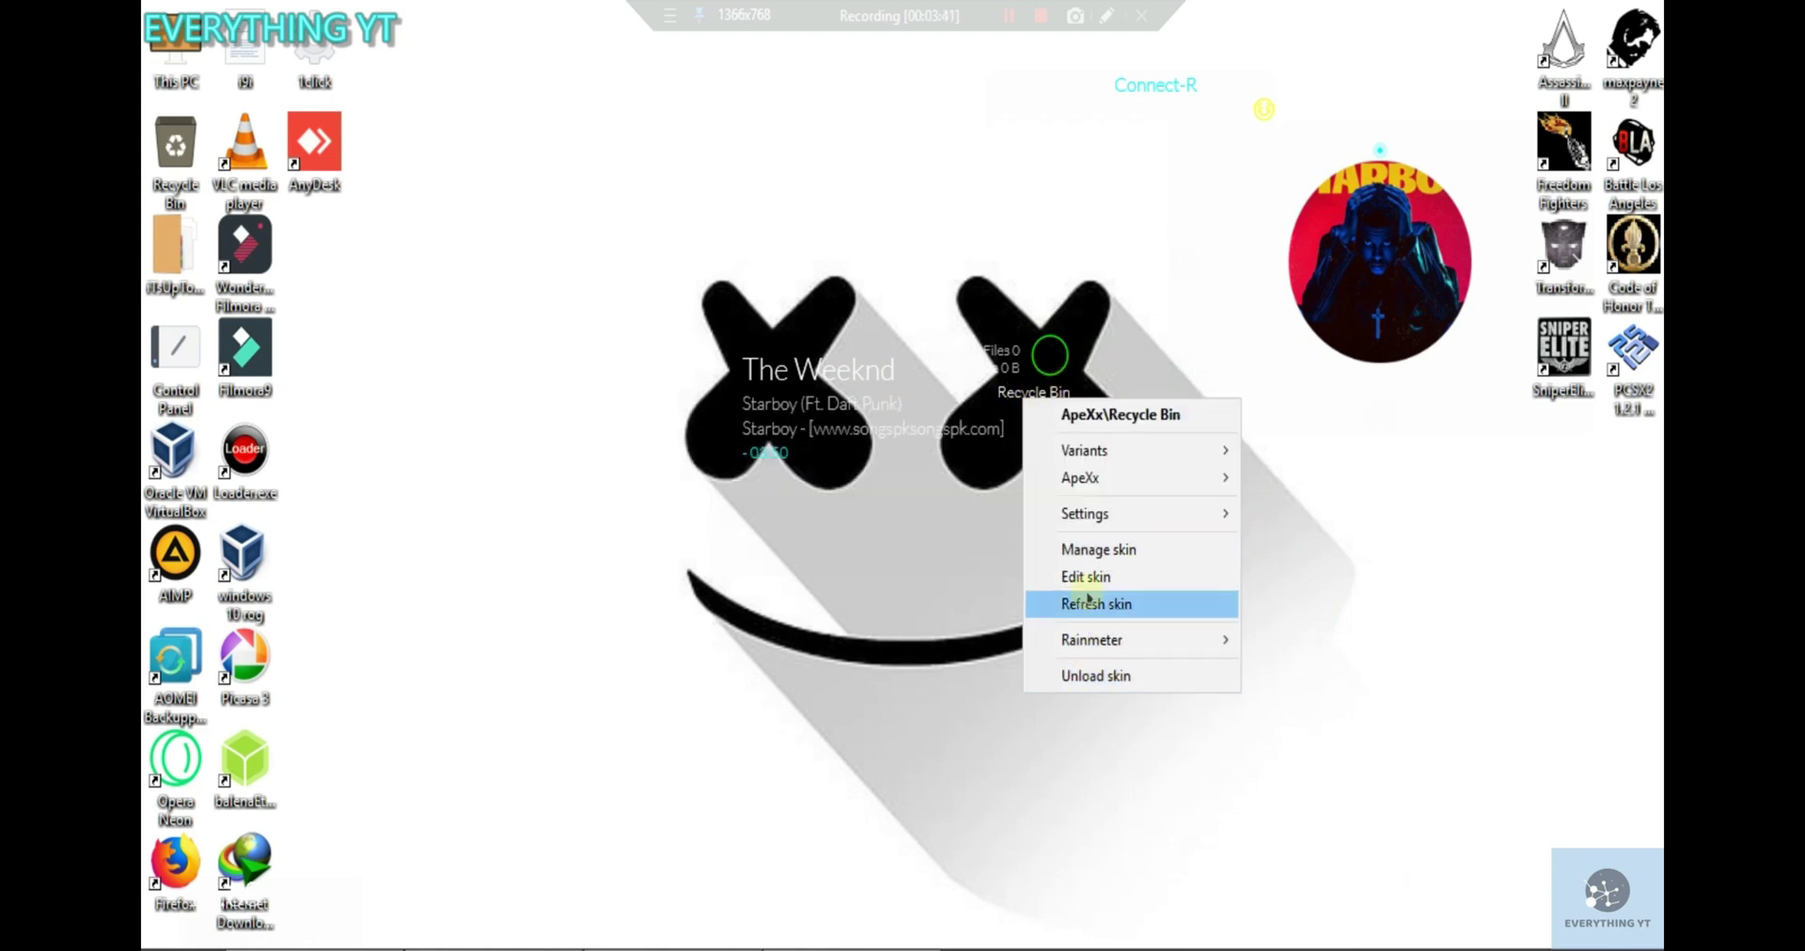
click(1088, 515)
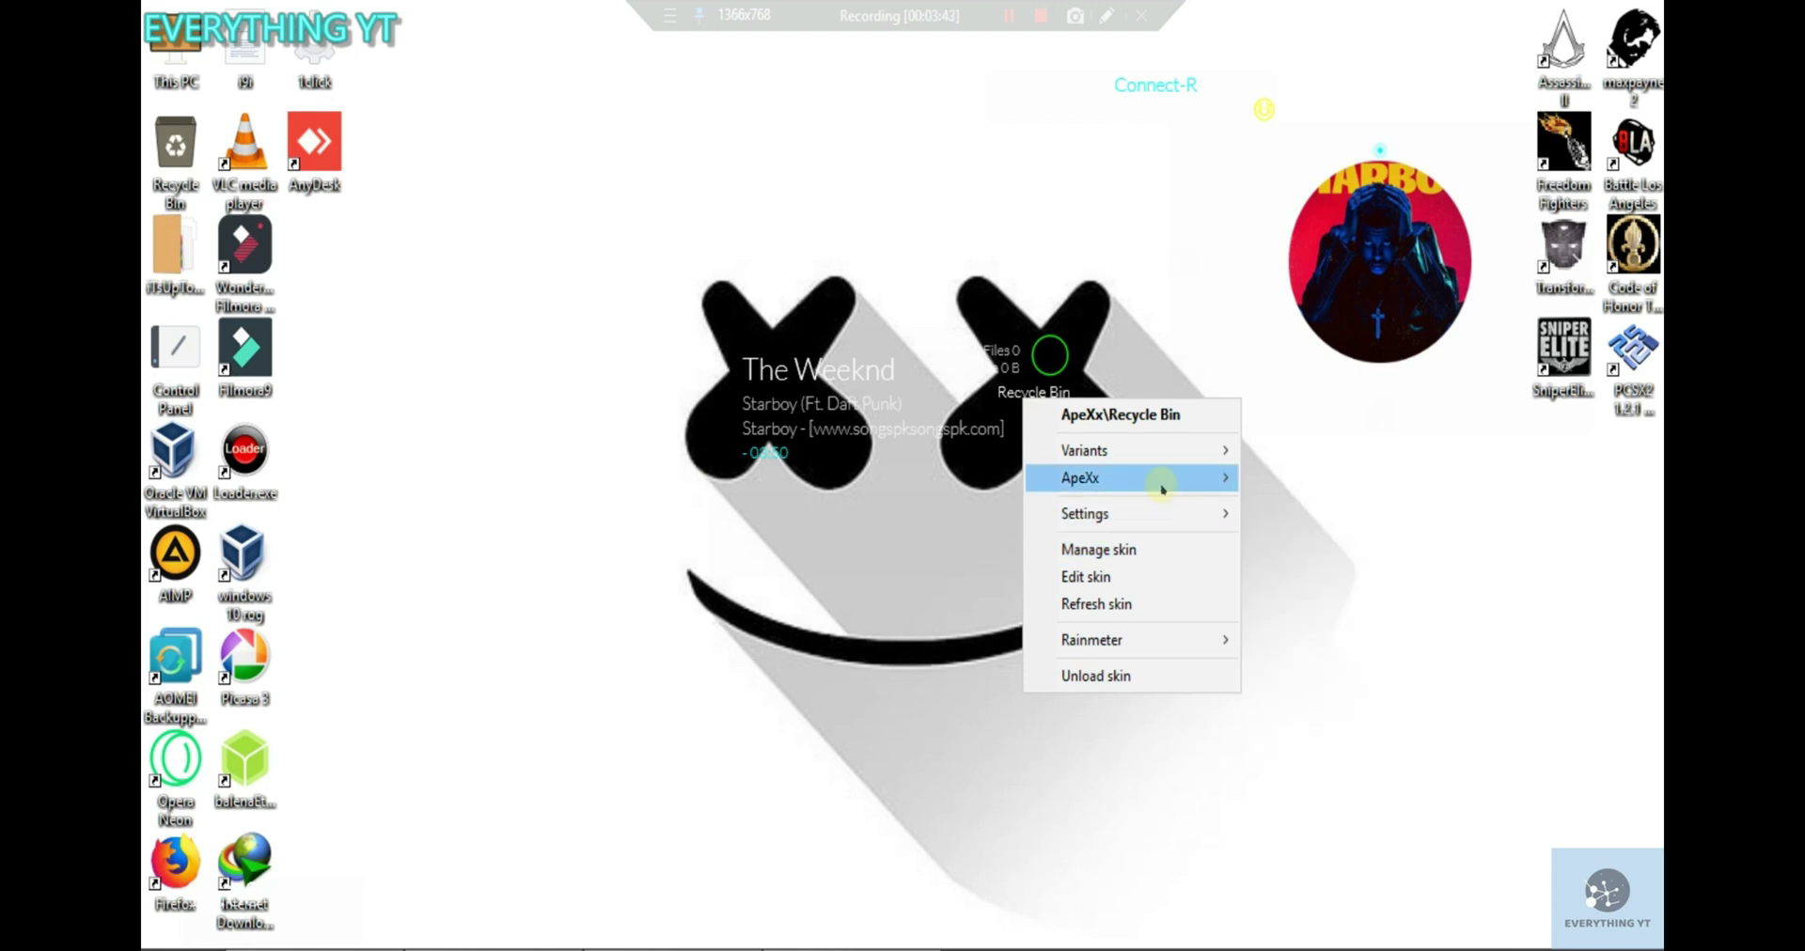
mouse_move(1163, 485)
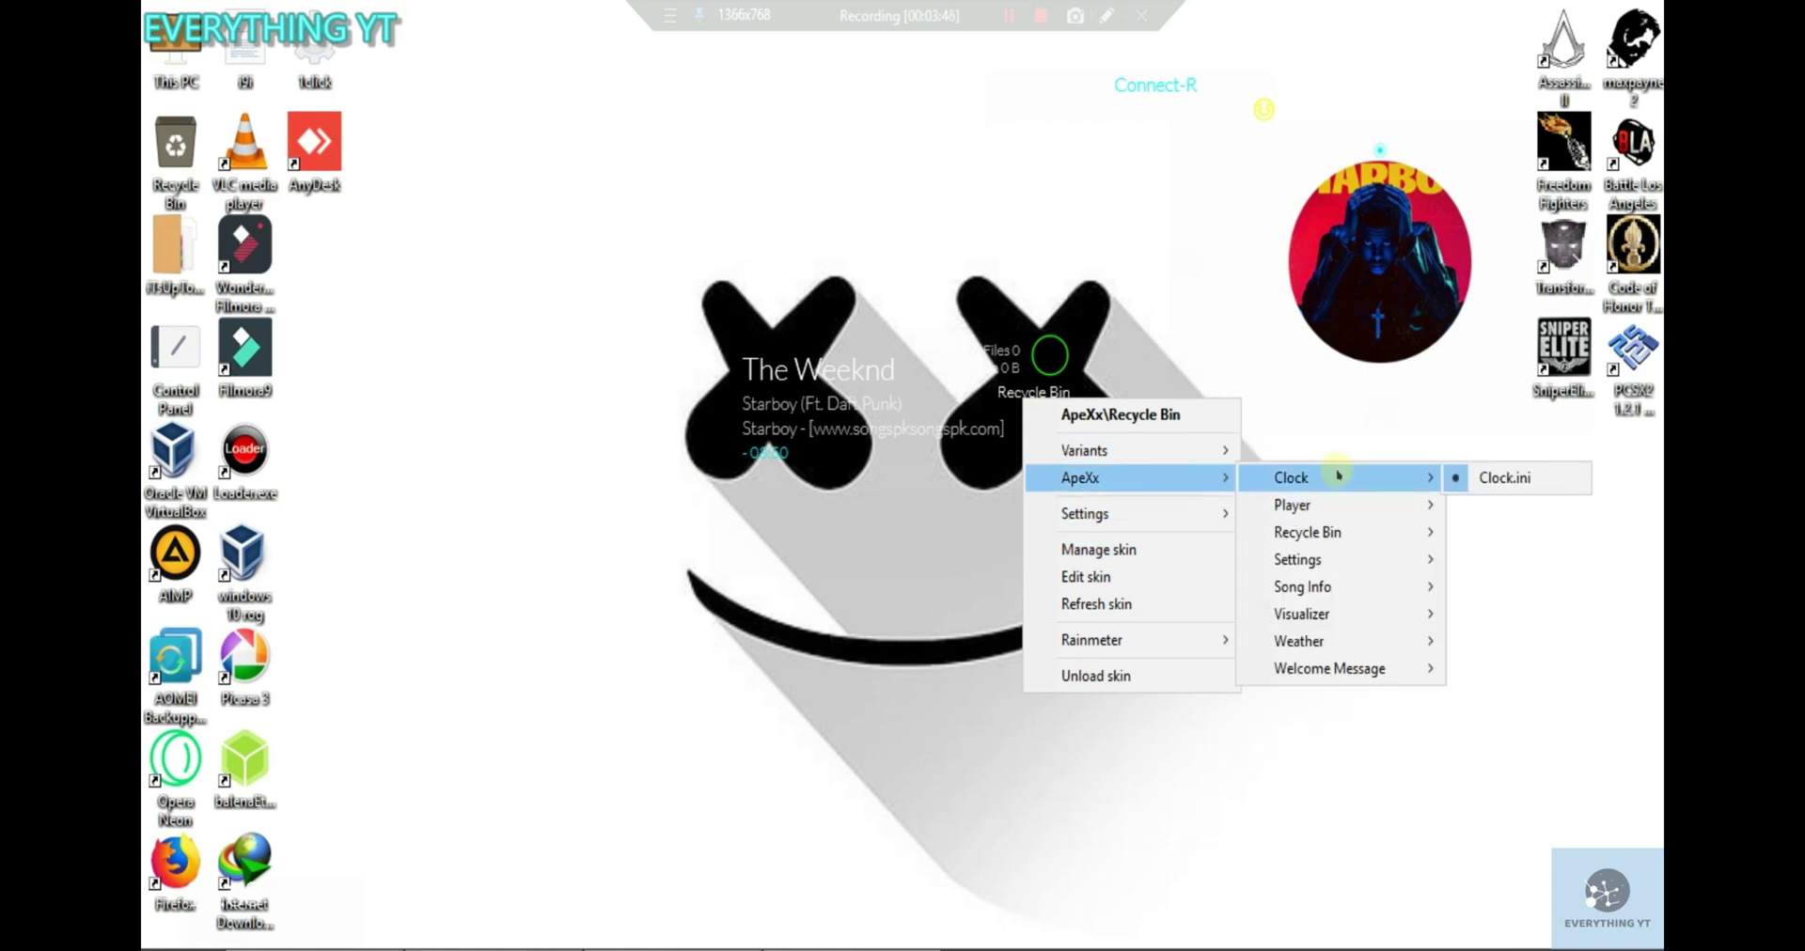
mouse_move(1342, 560)
click(1463, 557)
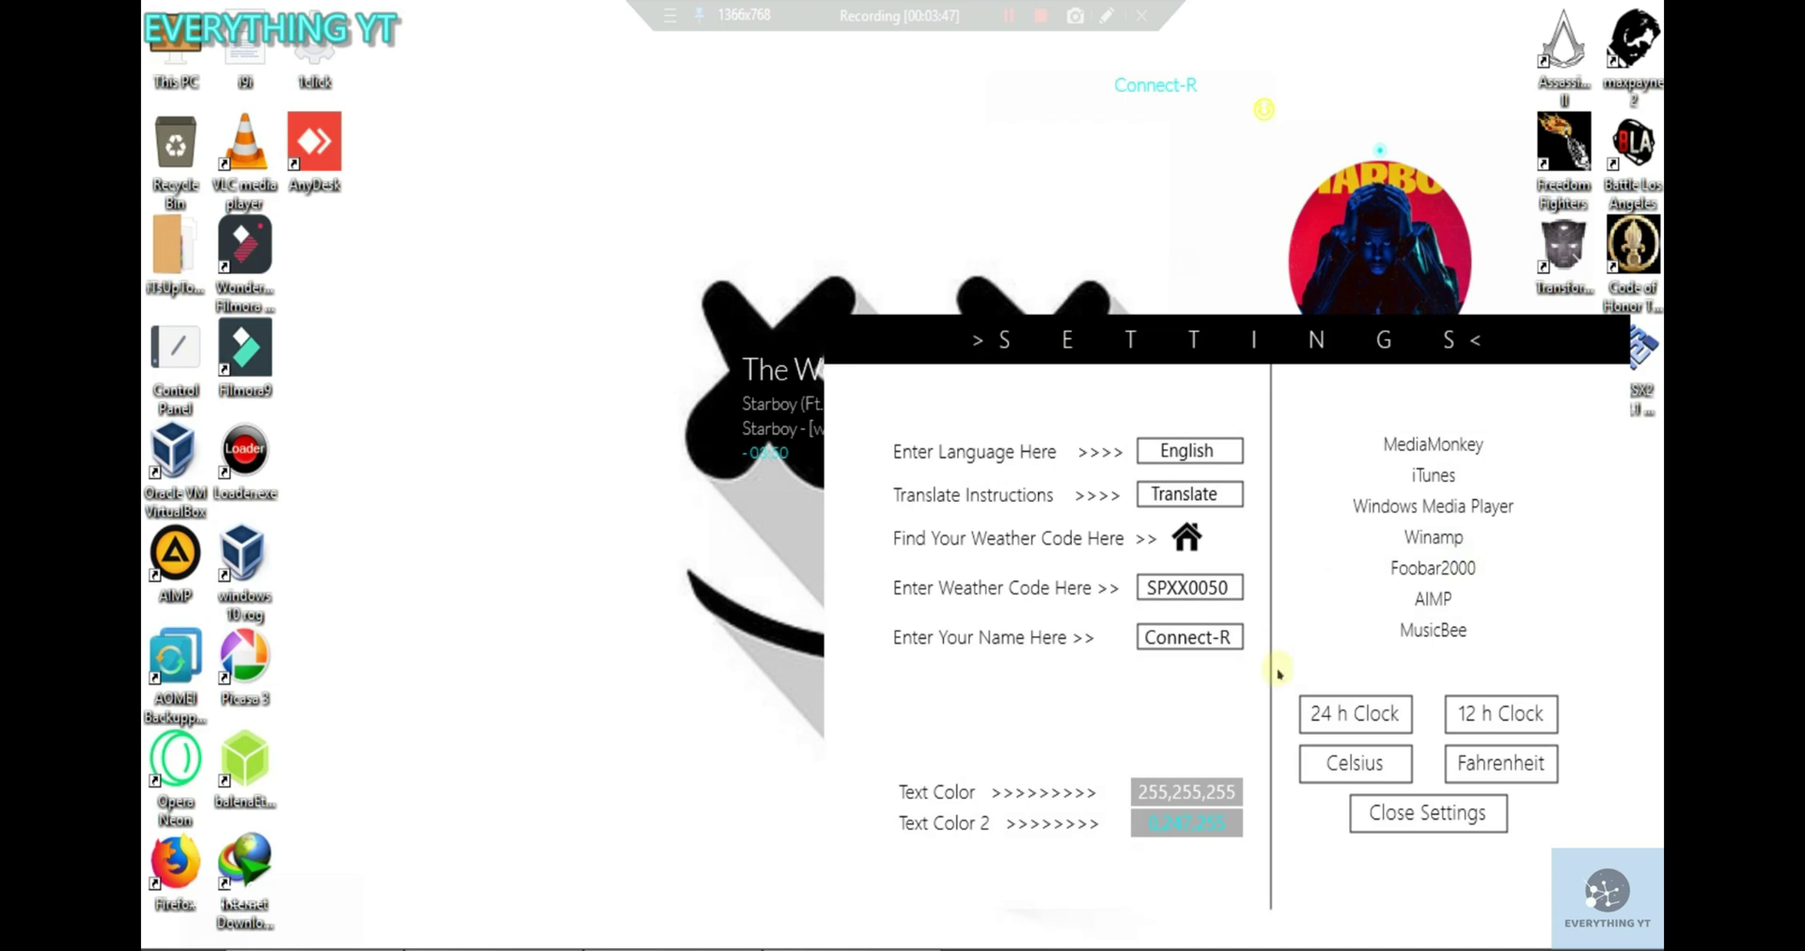
Set the ApeXx Text Color to the near-black RGB value 8,7,7.
click(1189, 793)
click(778, 538)
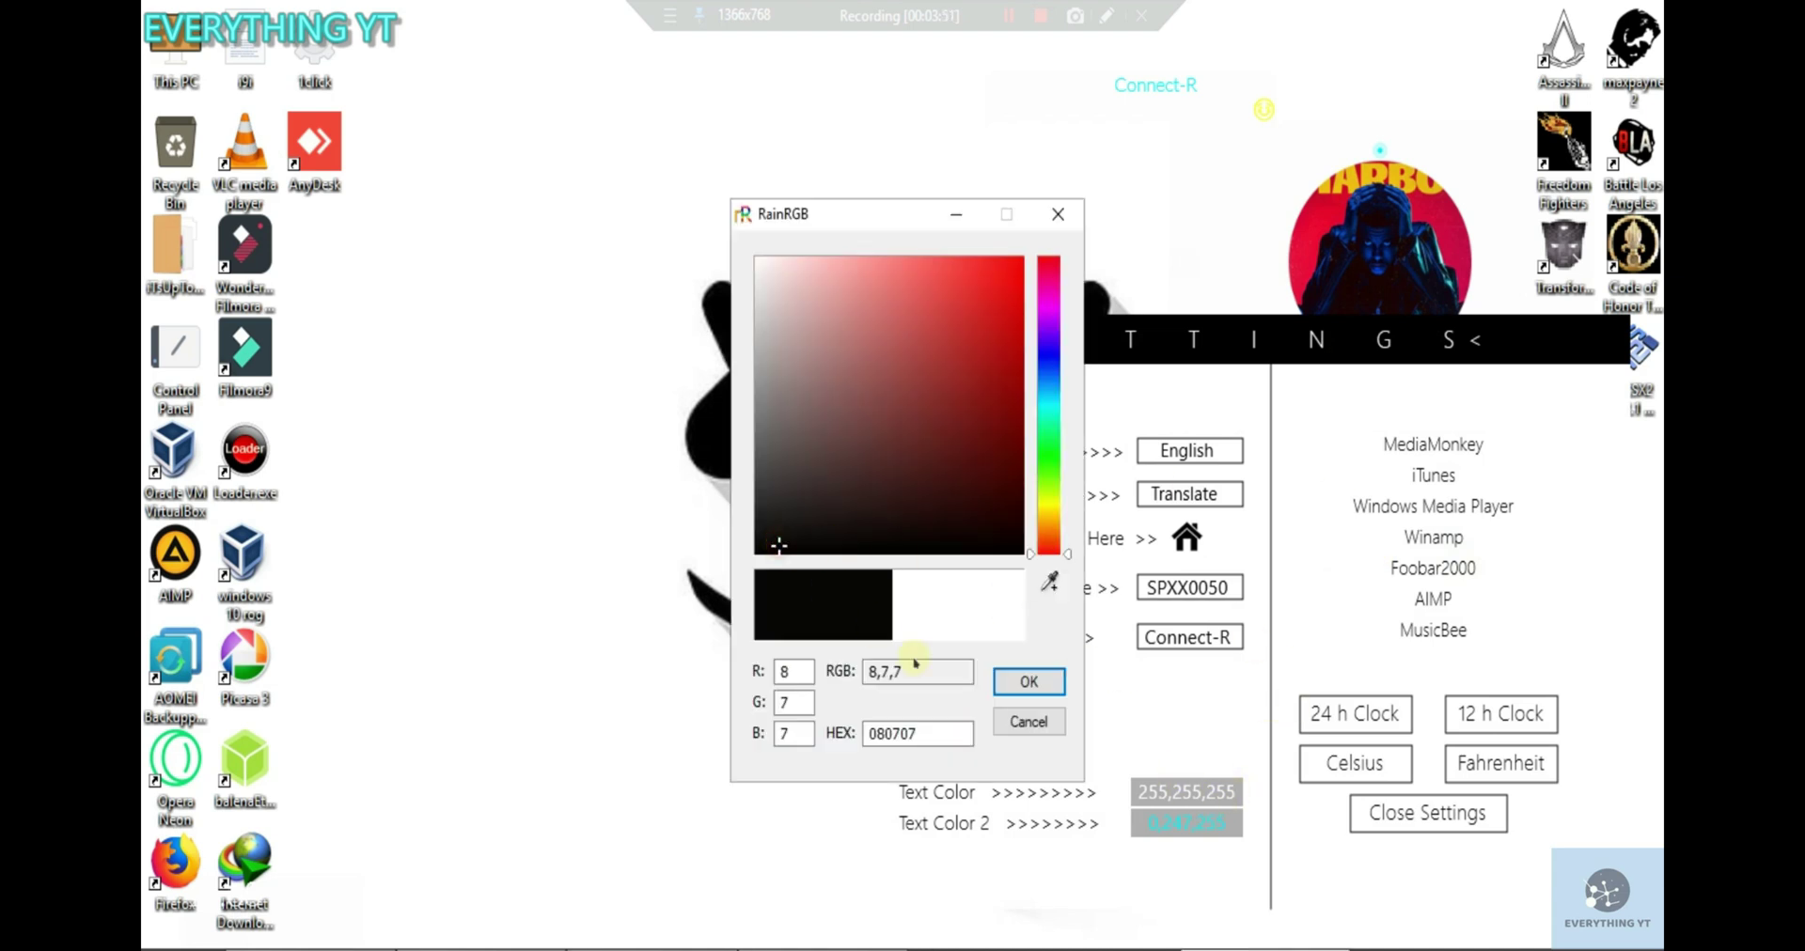
click(1023, 681)
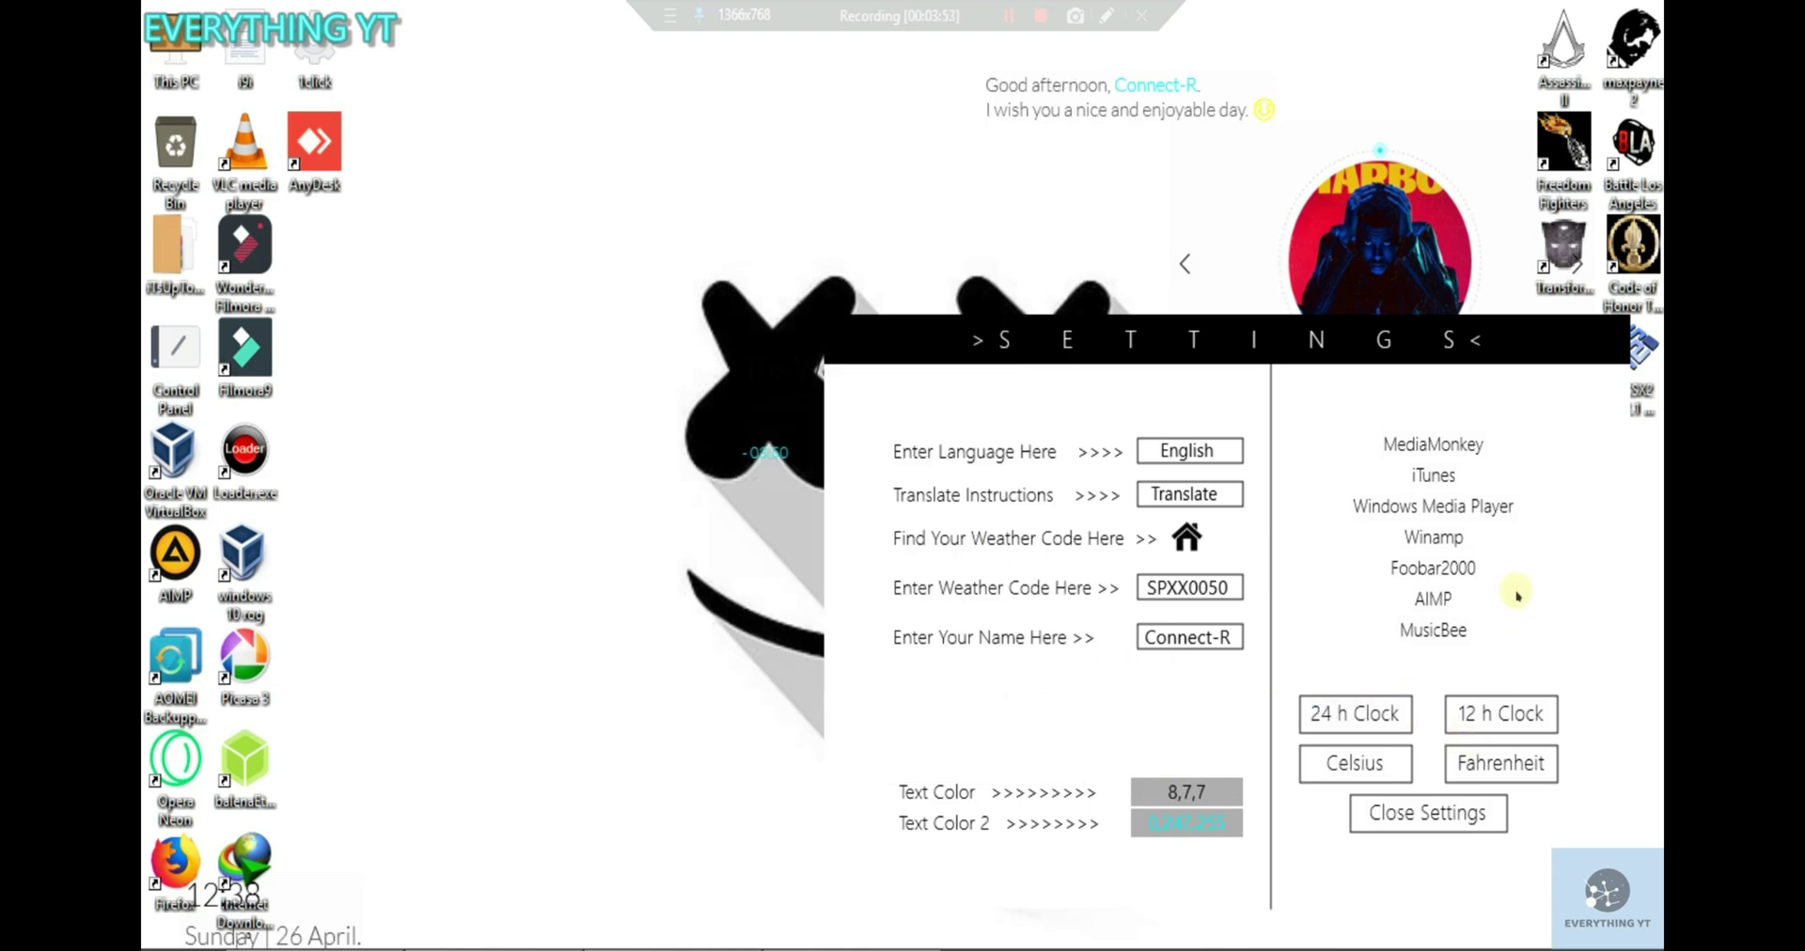
Close the ApeXx settings and rearrange the song info, Recycle Bin and welcome message skins around the top of the desktop.
click(1429, 813)
drag(740, 383, 498, 361)
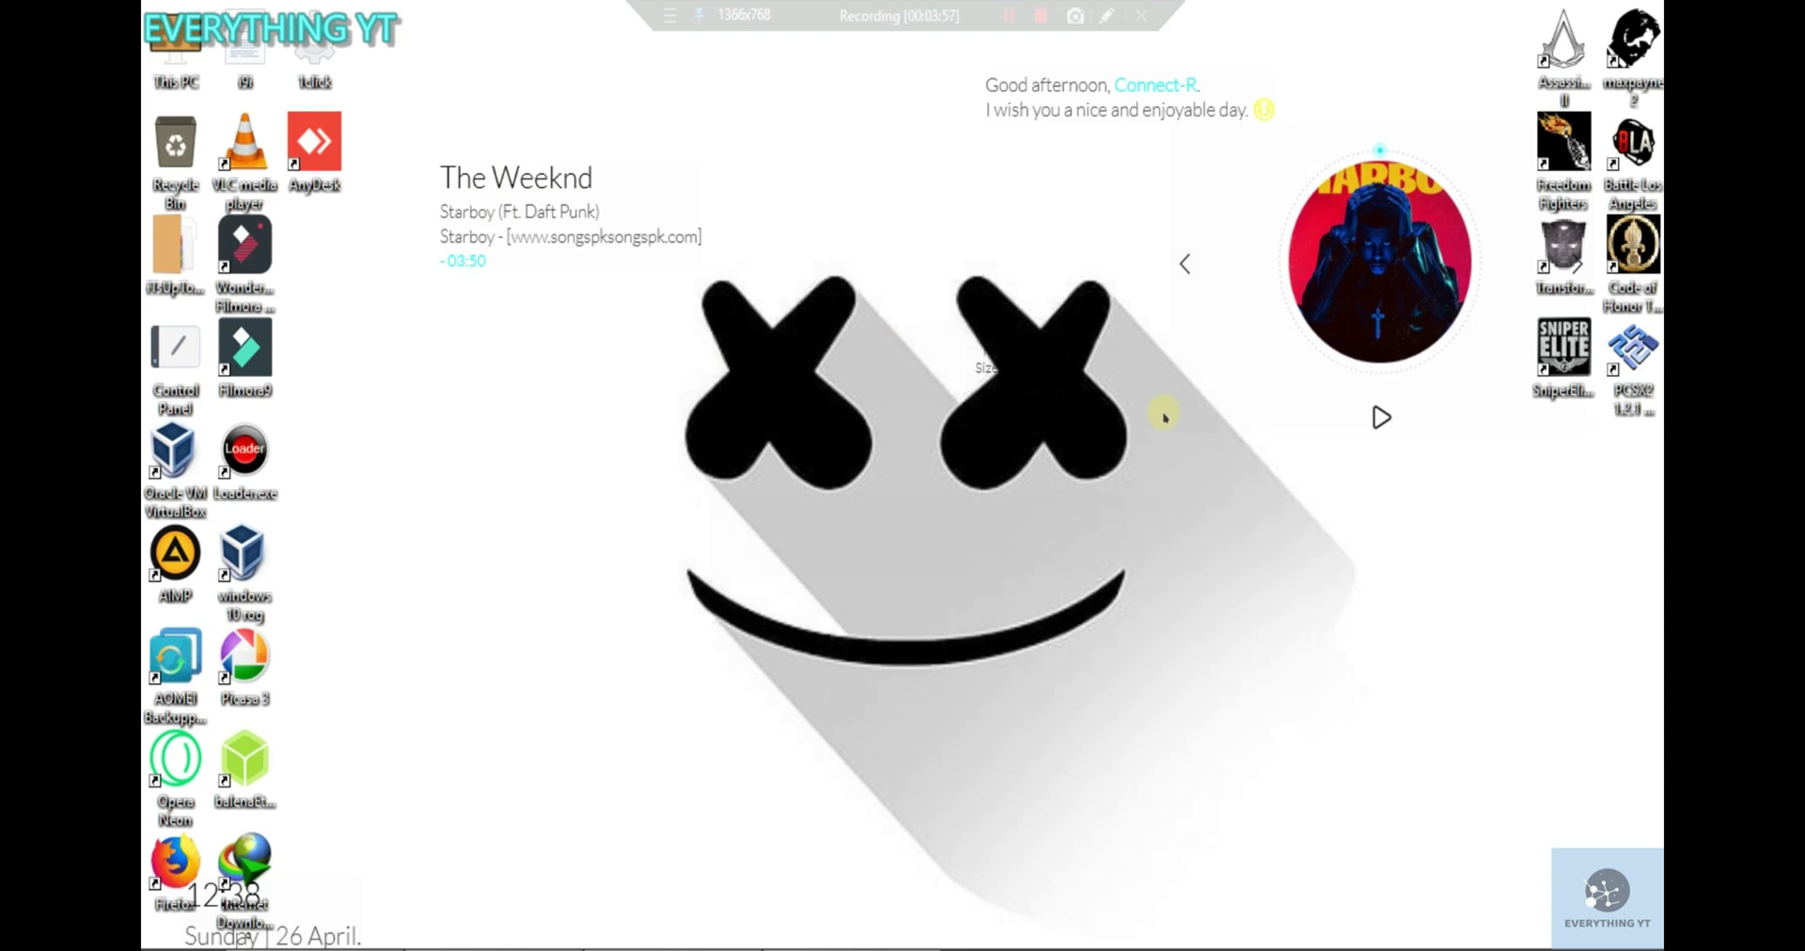
drag(926, 369, 970, 201)
drag(1172, 117, 1429, 65)
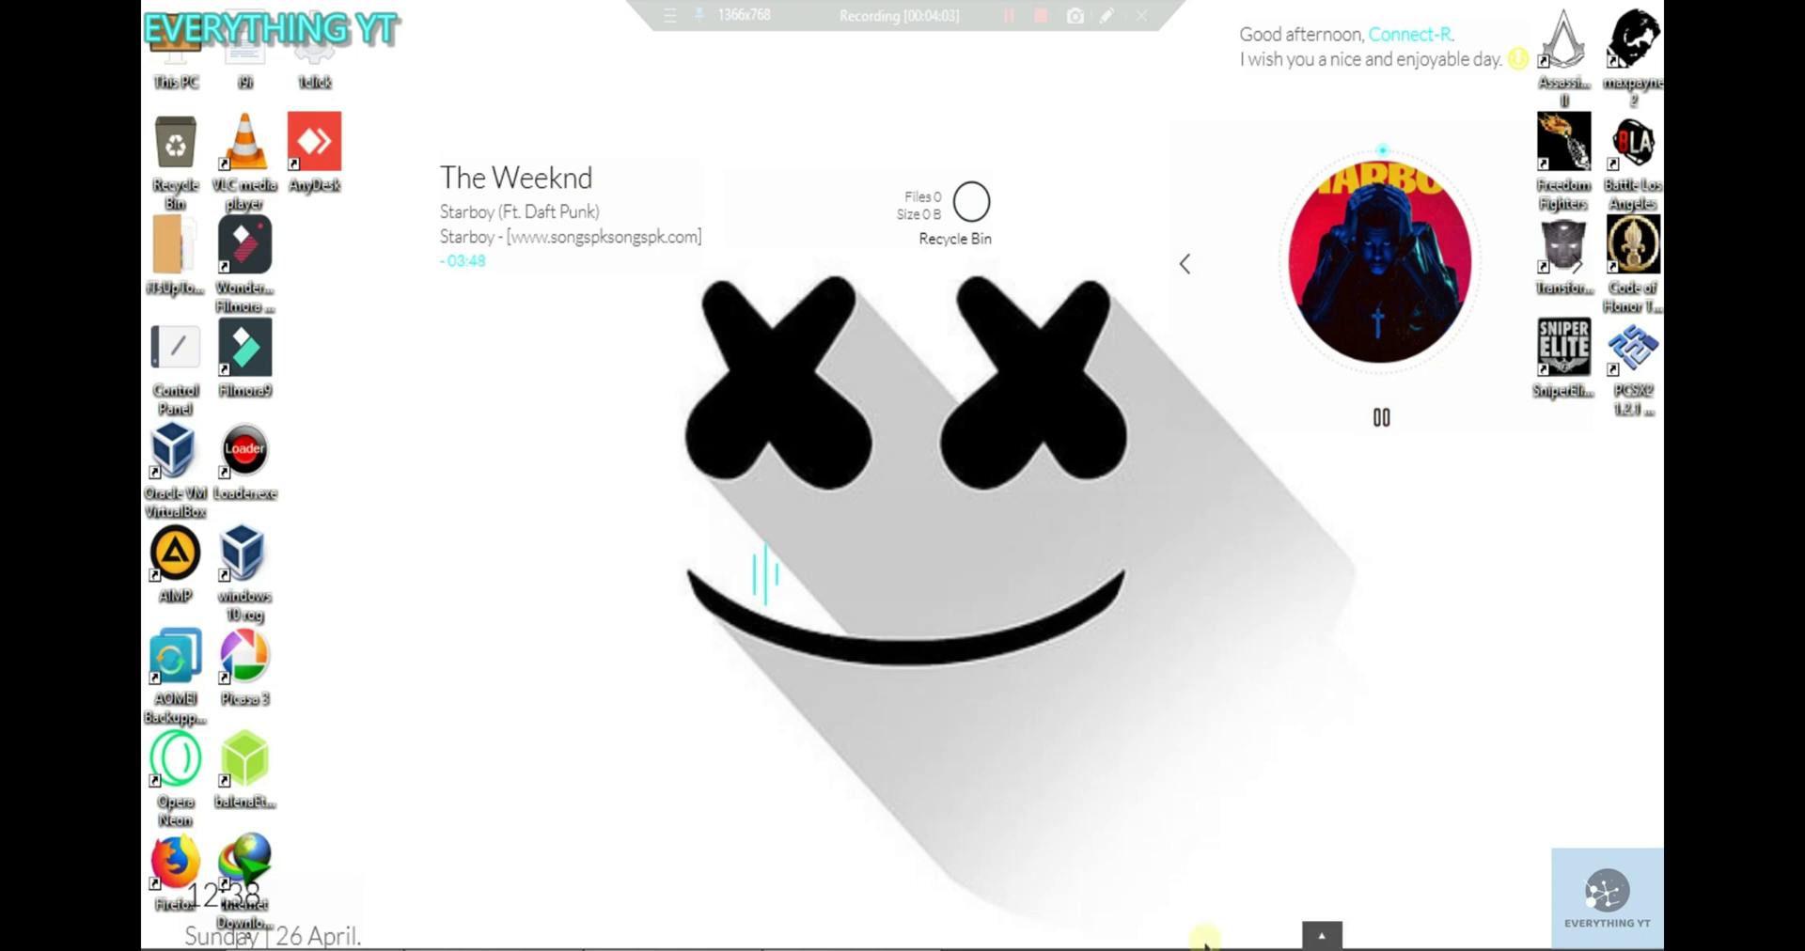
Move the clock skin to the desktop's upper edge, reposition the visualizer skin, and pause the song.
drag(289, 927, 452, 37)
drag(884, 574, 910, 520)
drag(1079, 527, 826, 504)
click(1380, 415)
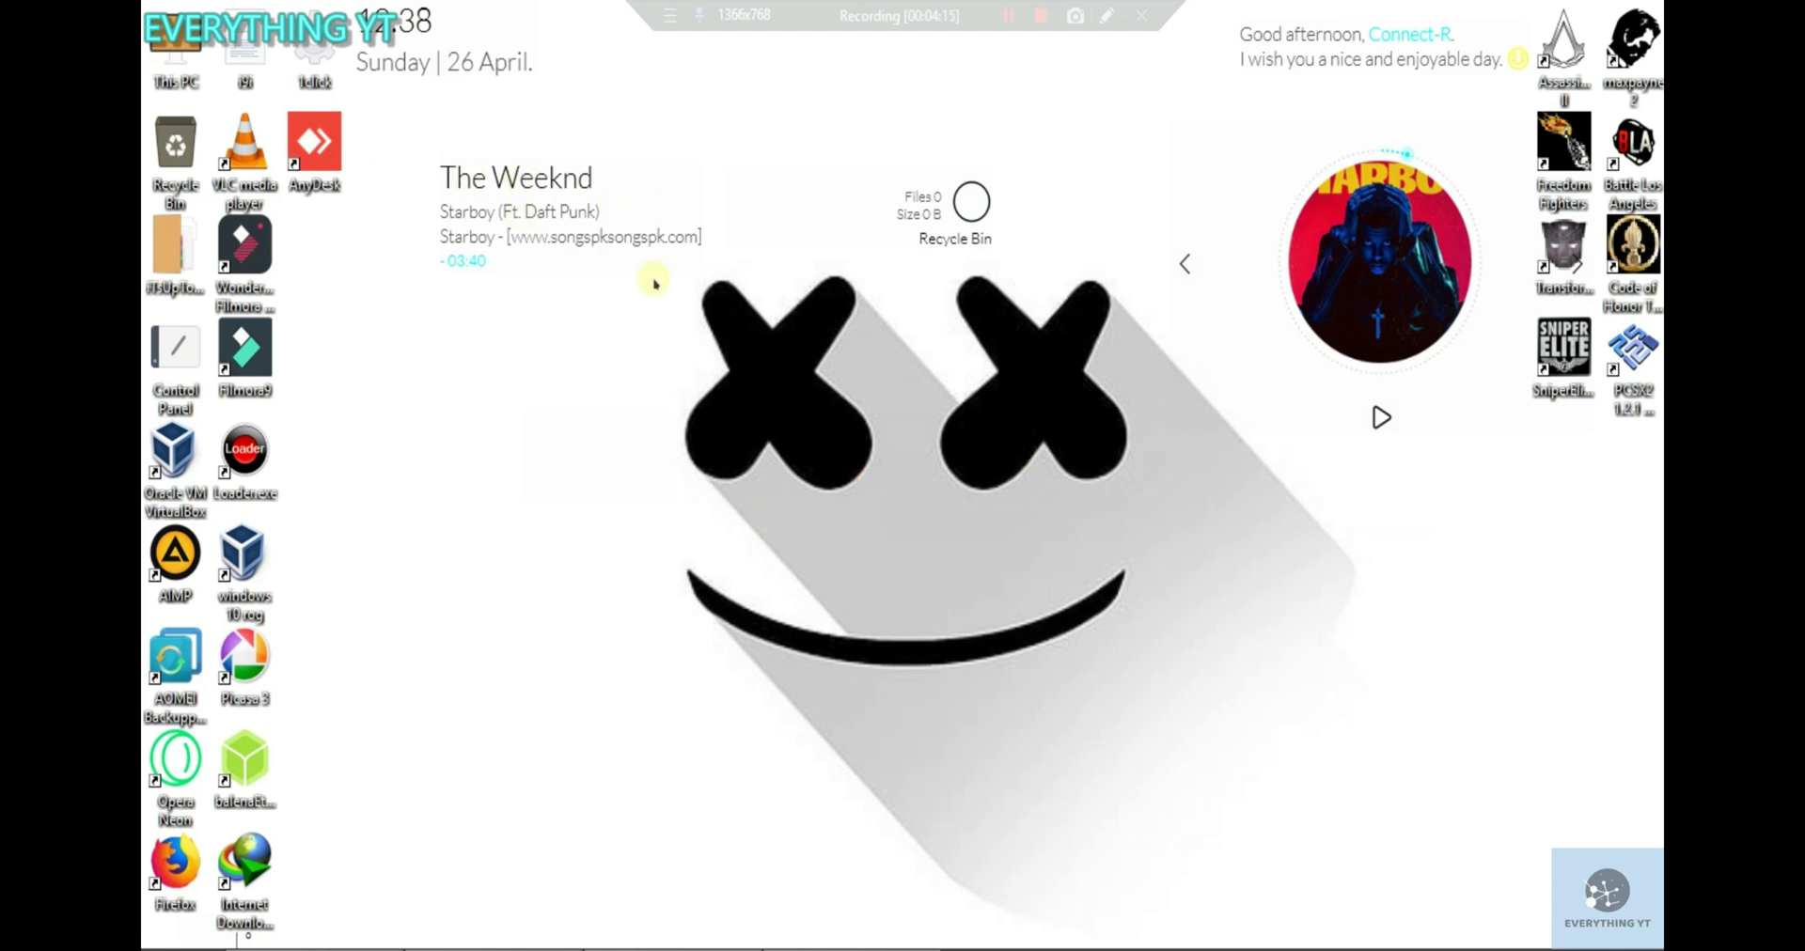
Open the skin manager from the ApeXx Player skin and refresh all skins to load the added skin packs.
right_click(1361, 281)
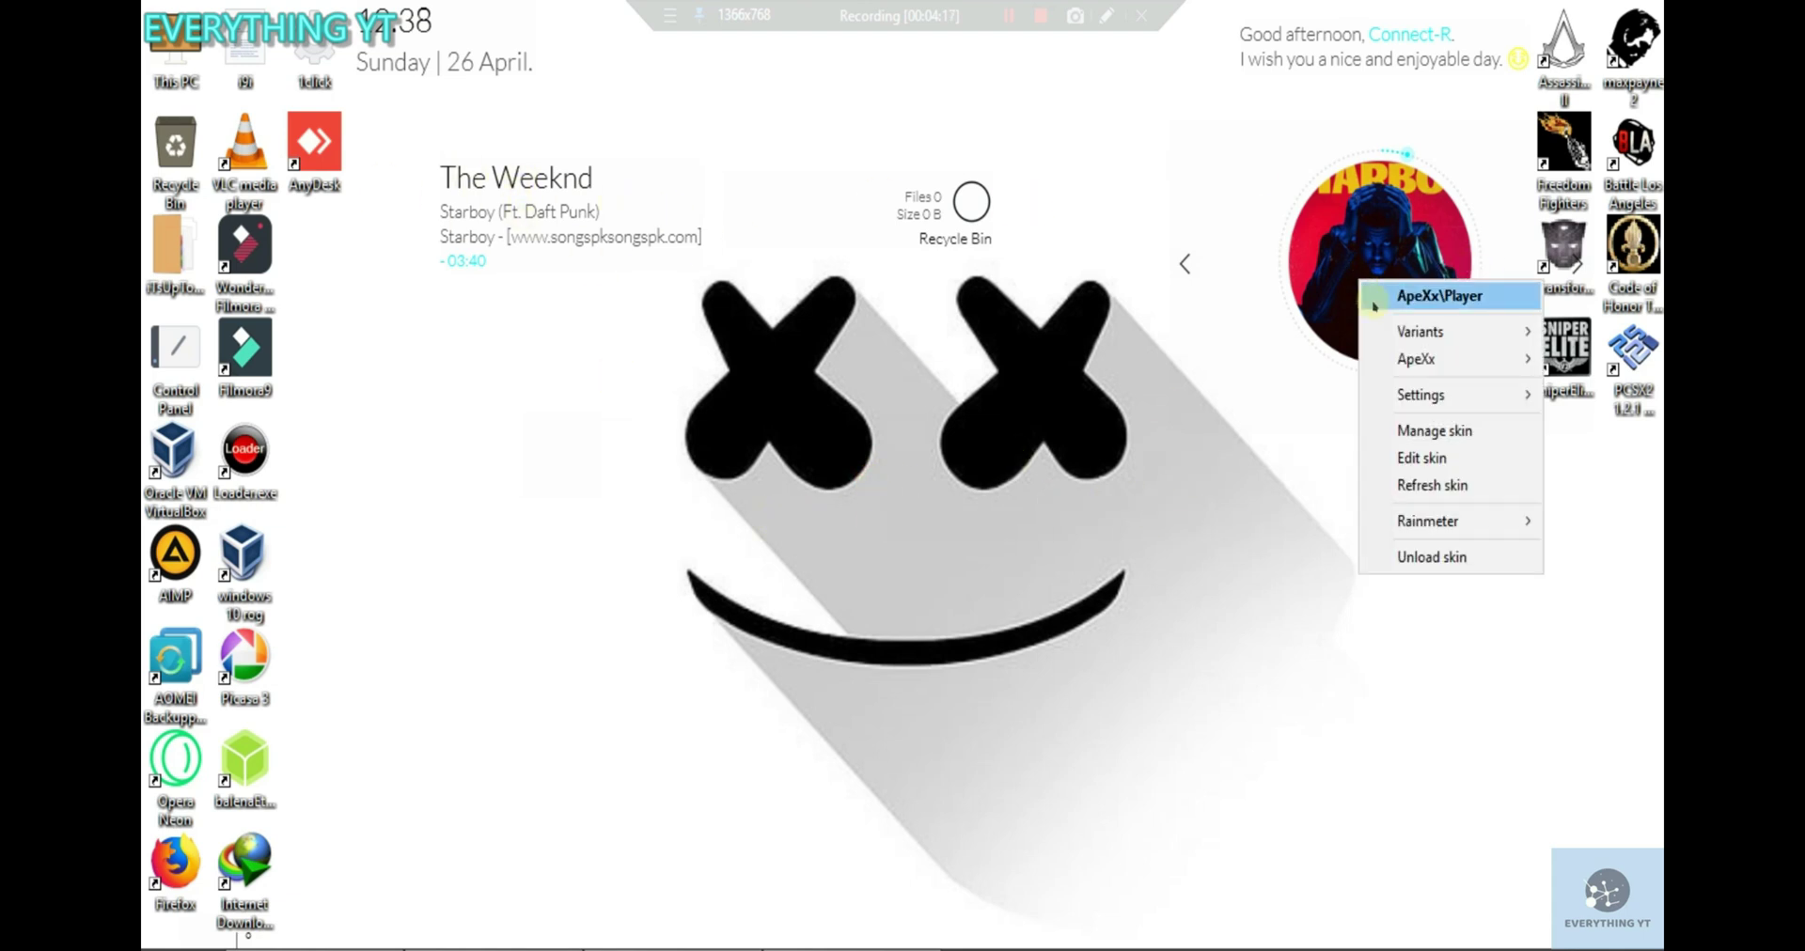
mouse_move(1395, 358)
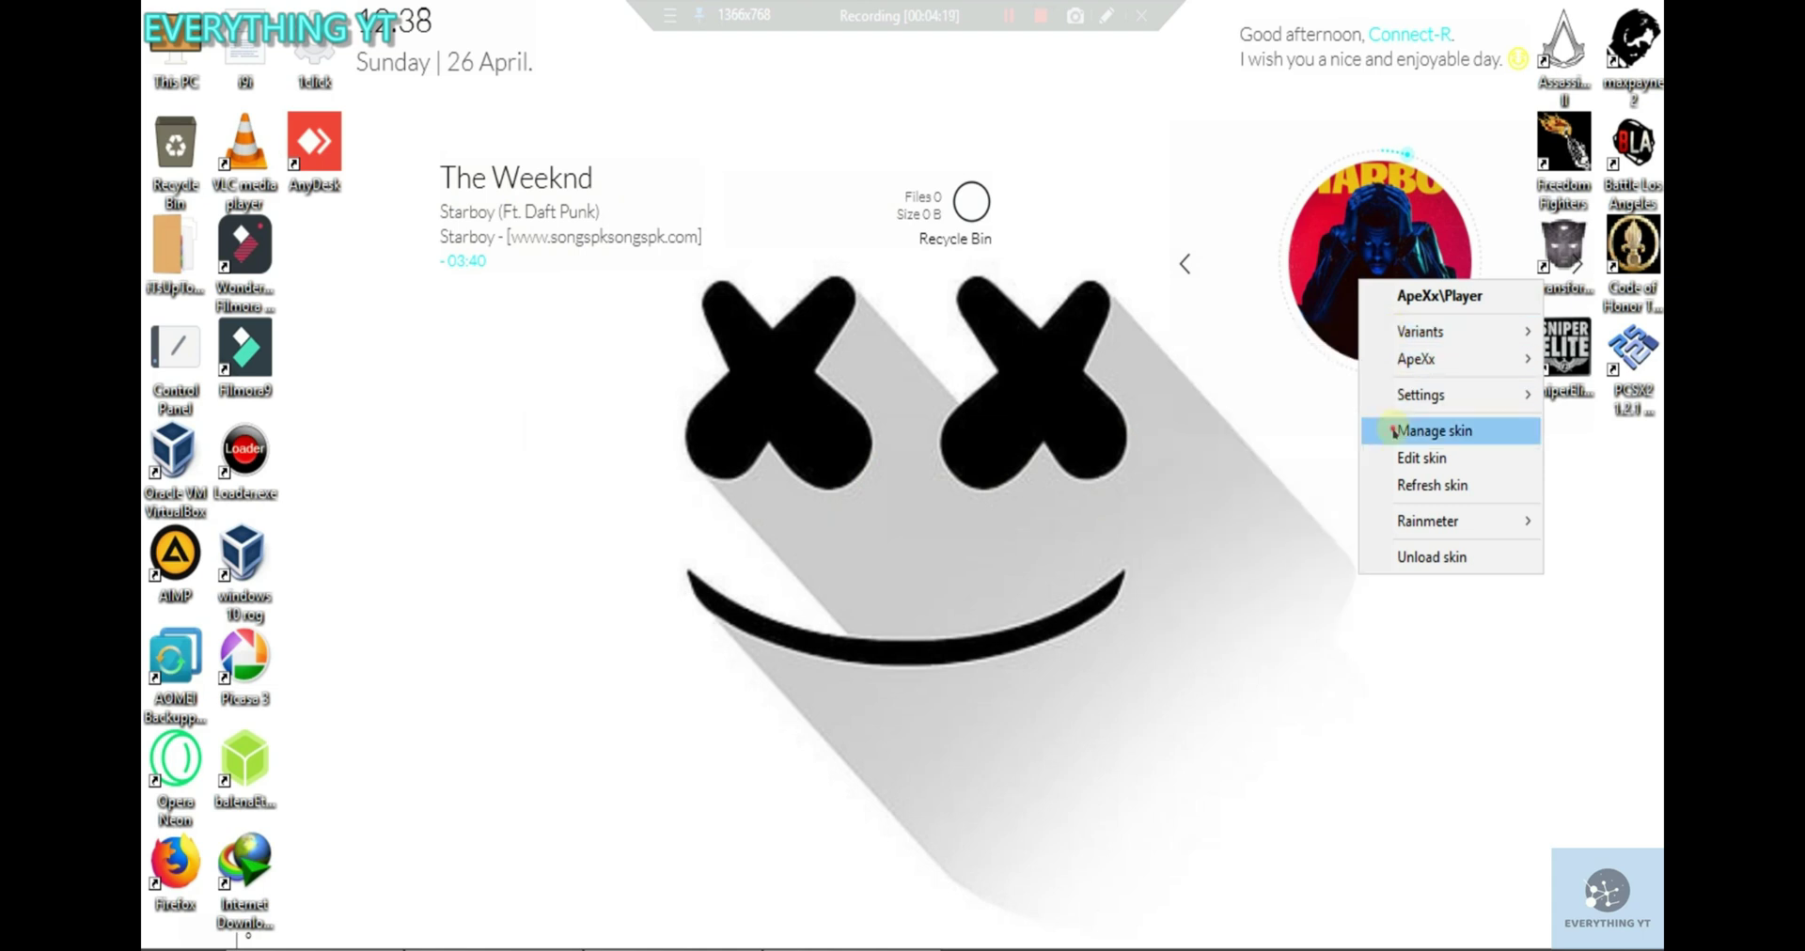
click(1420, 430)
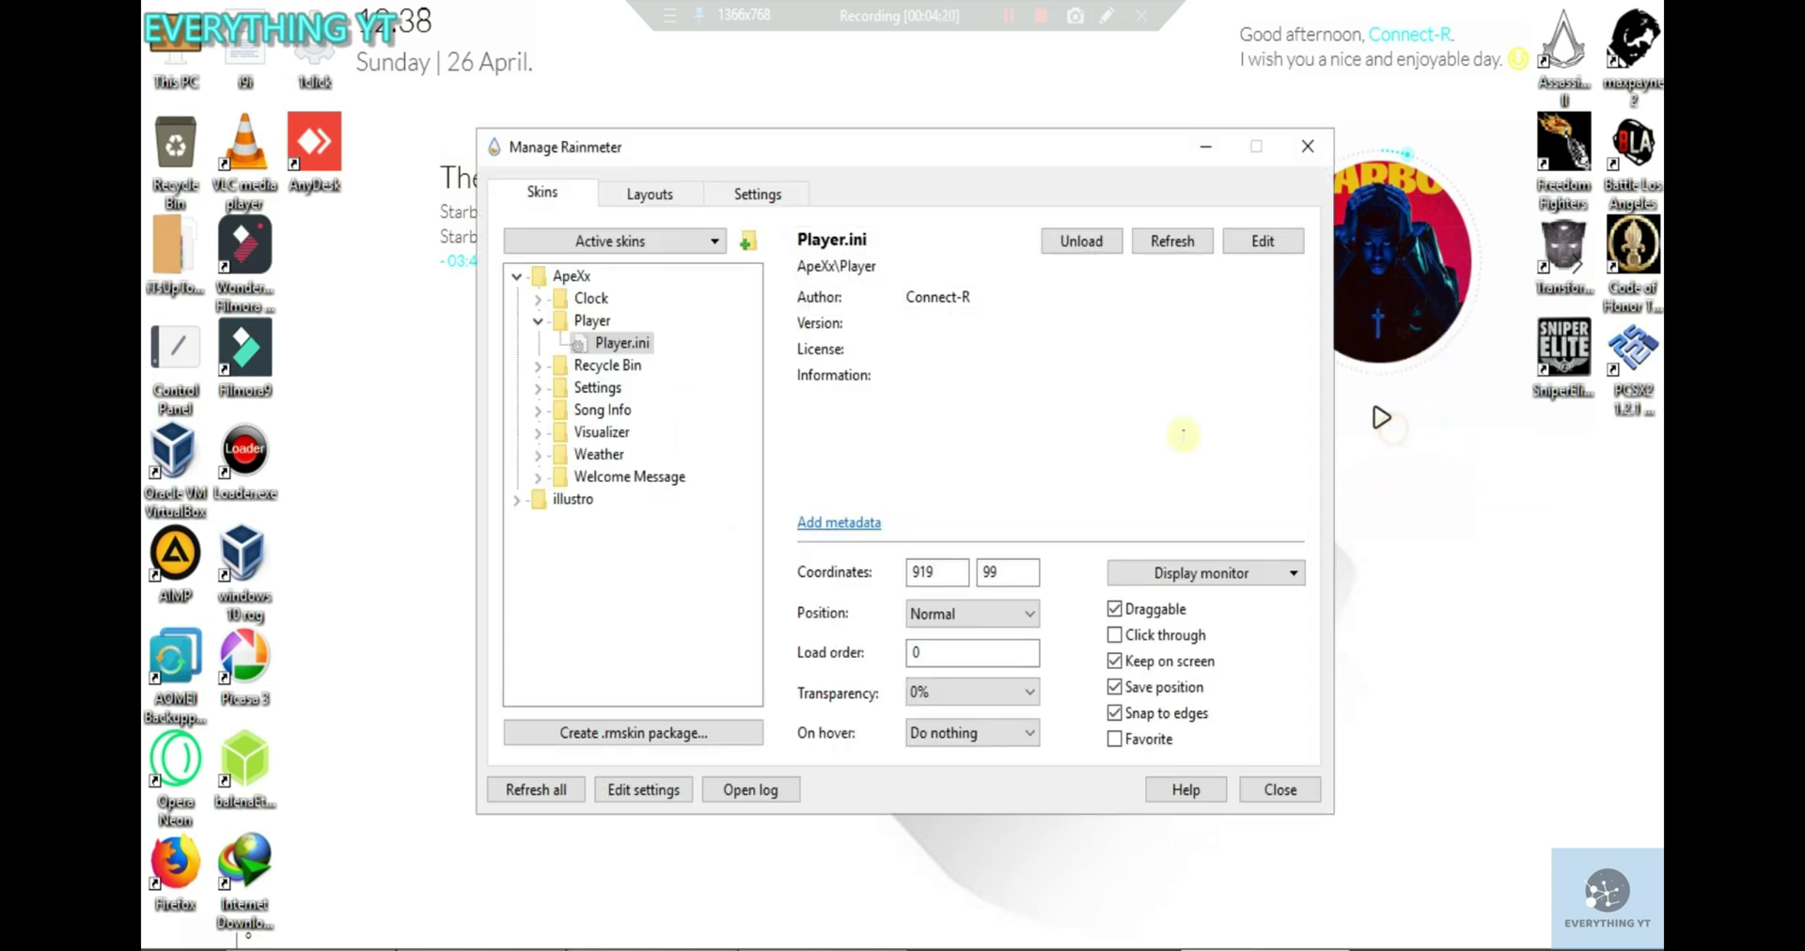
click(538, 299)
click(538, 342)
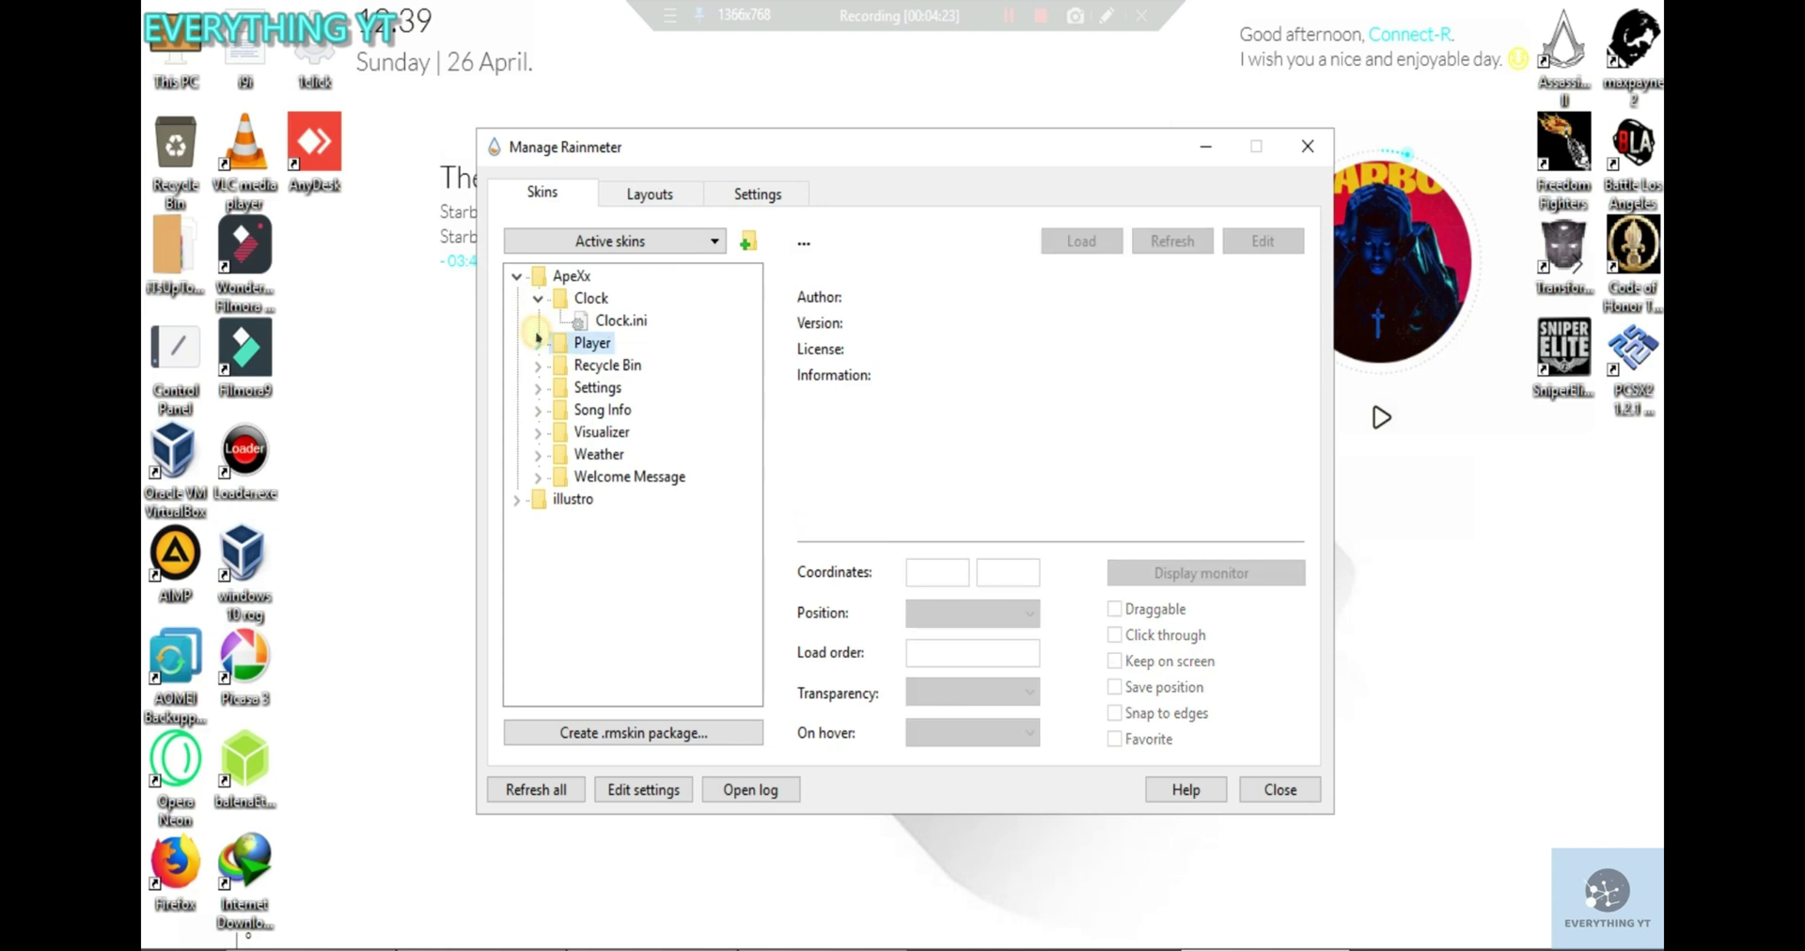
click(536, 300)
click(516, 277)
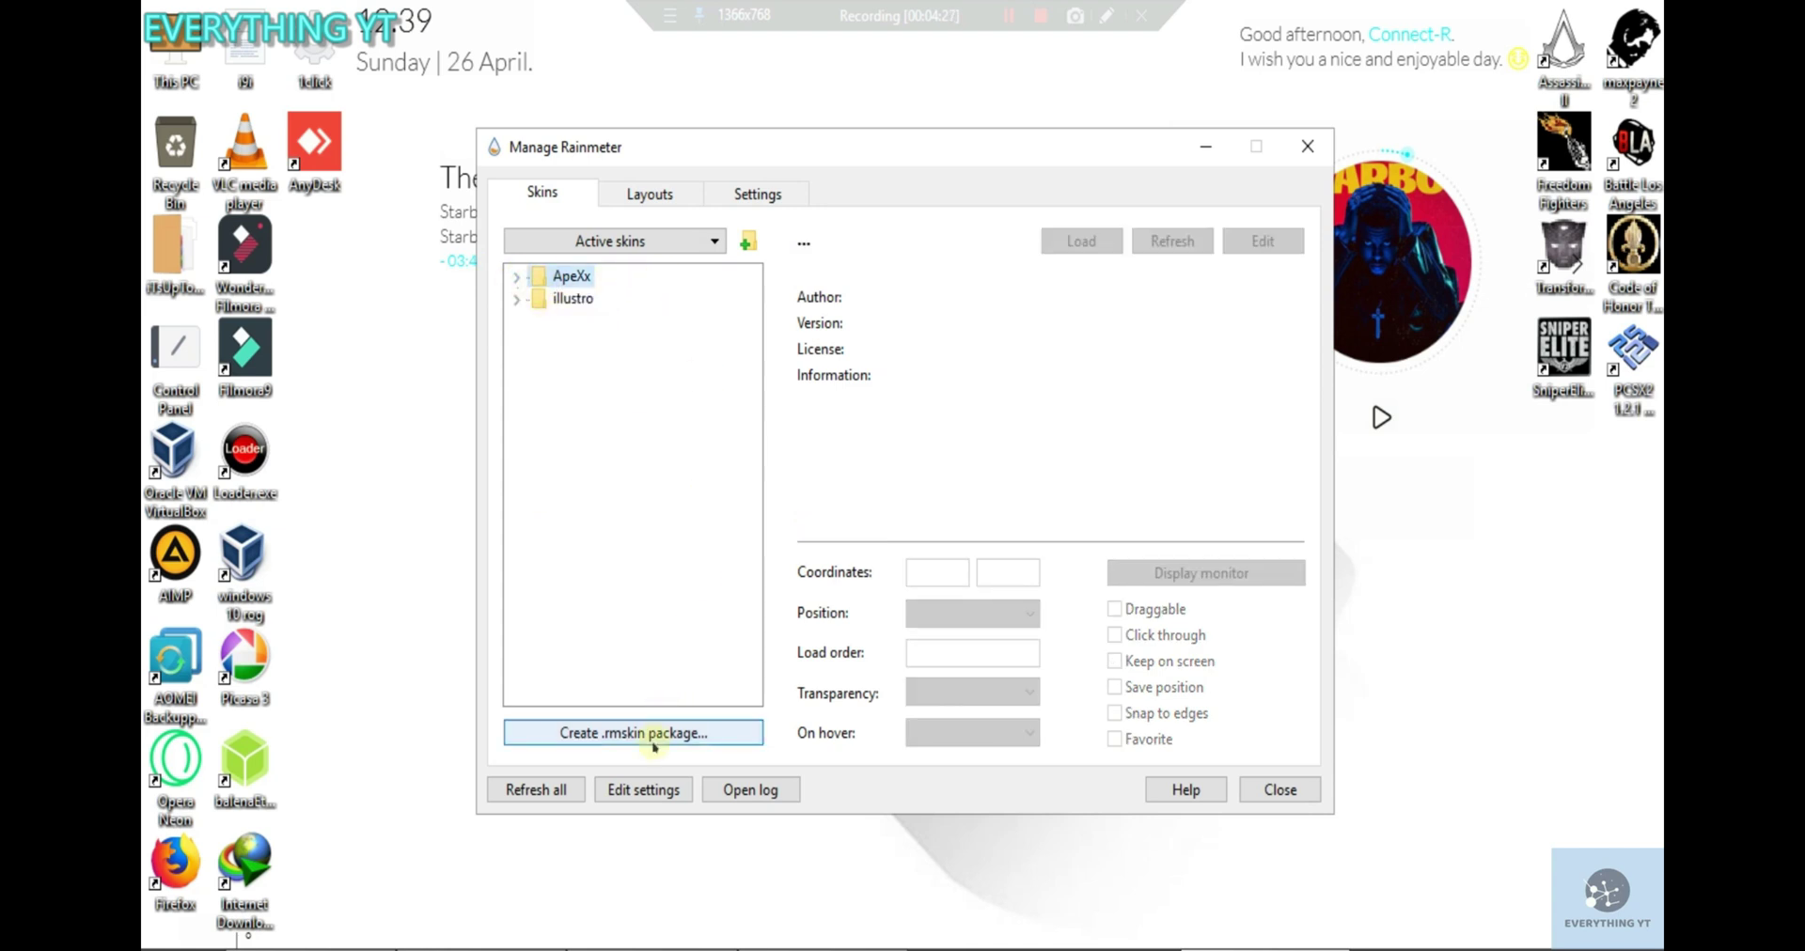
click(529, 790)
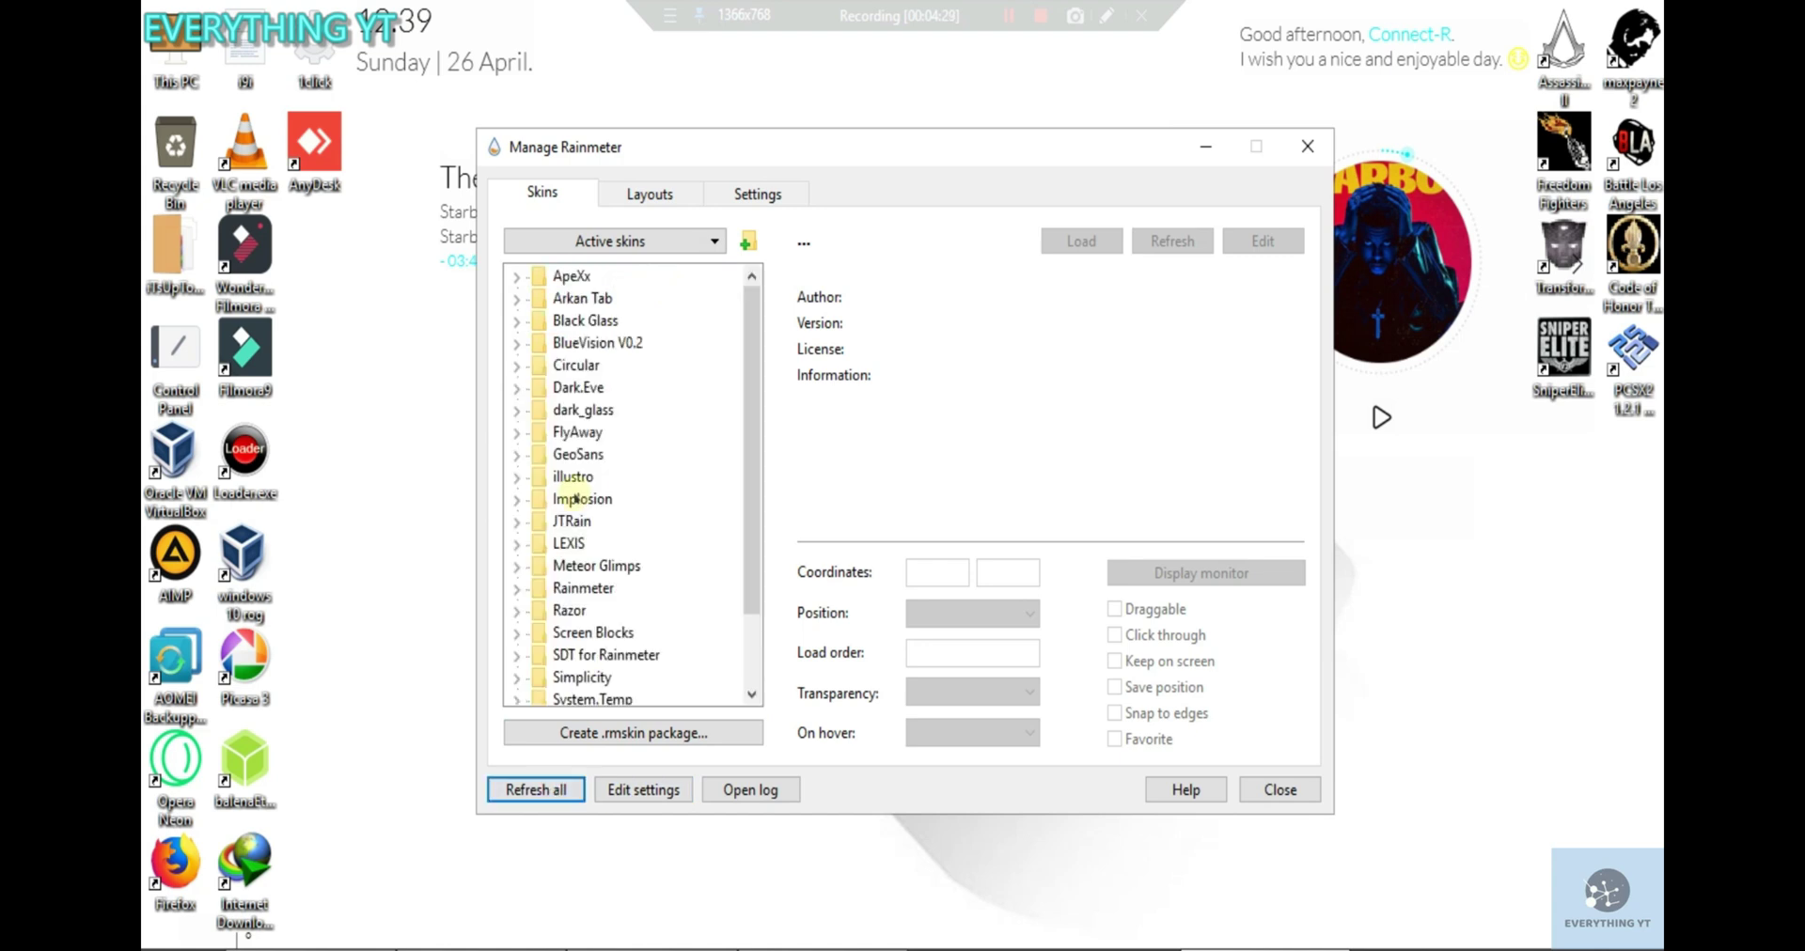
Load the Drive Info - Bottom.ini skin from the Arkan Tab pack.
click(578, 297)
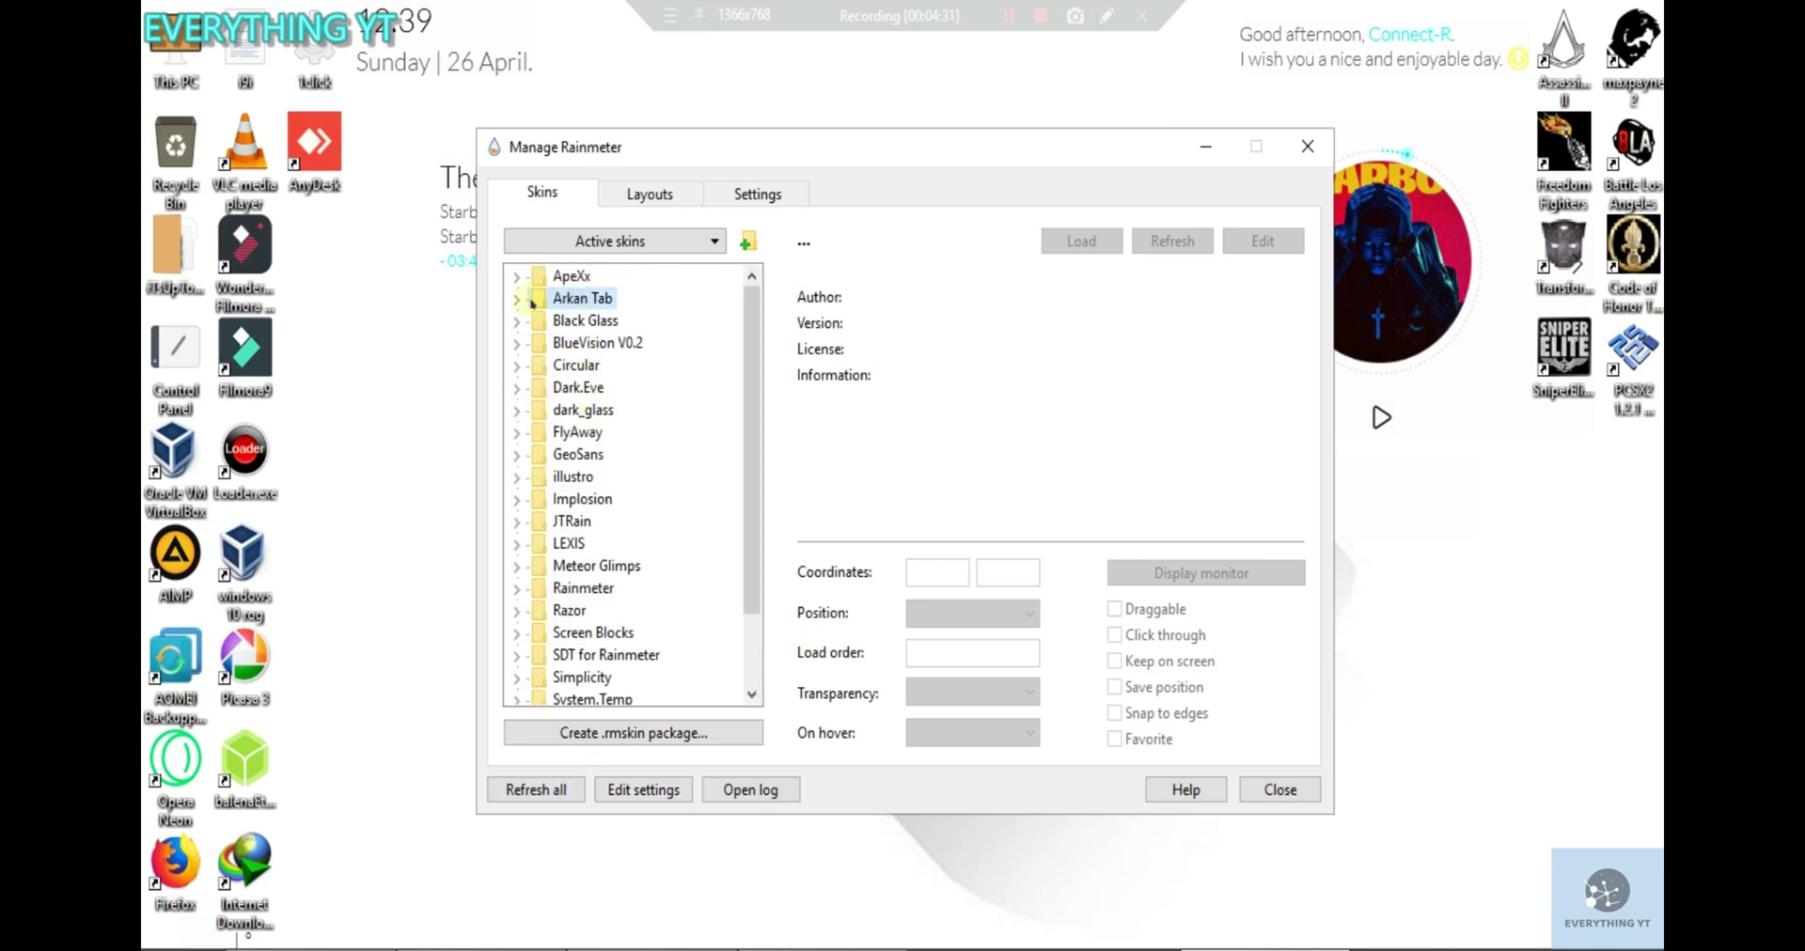
click(517, 298)
double_click(575, 321)
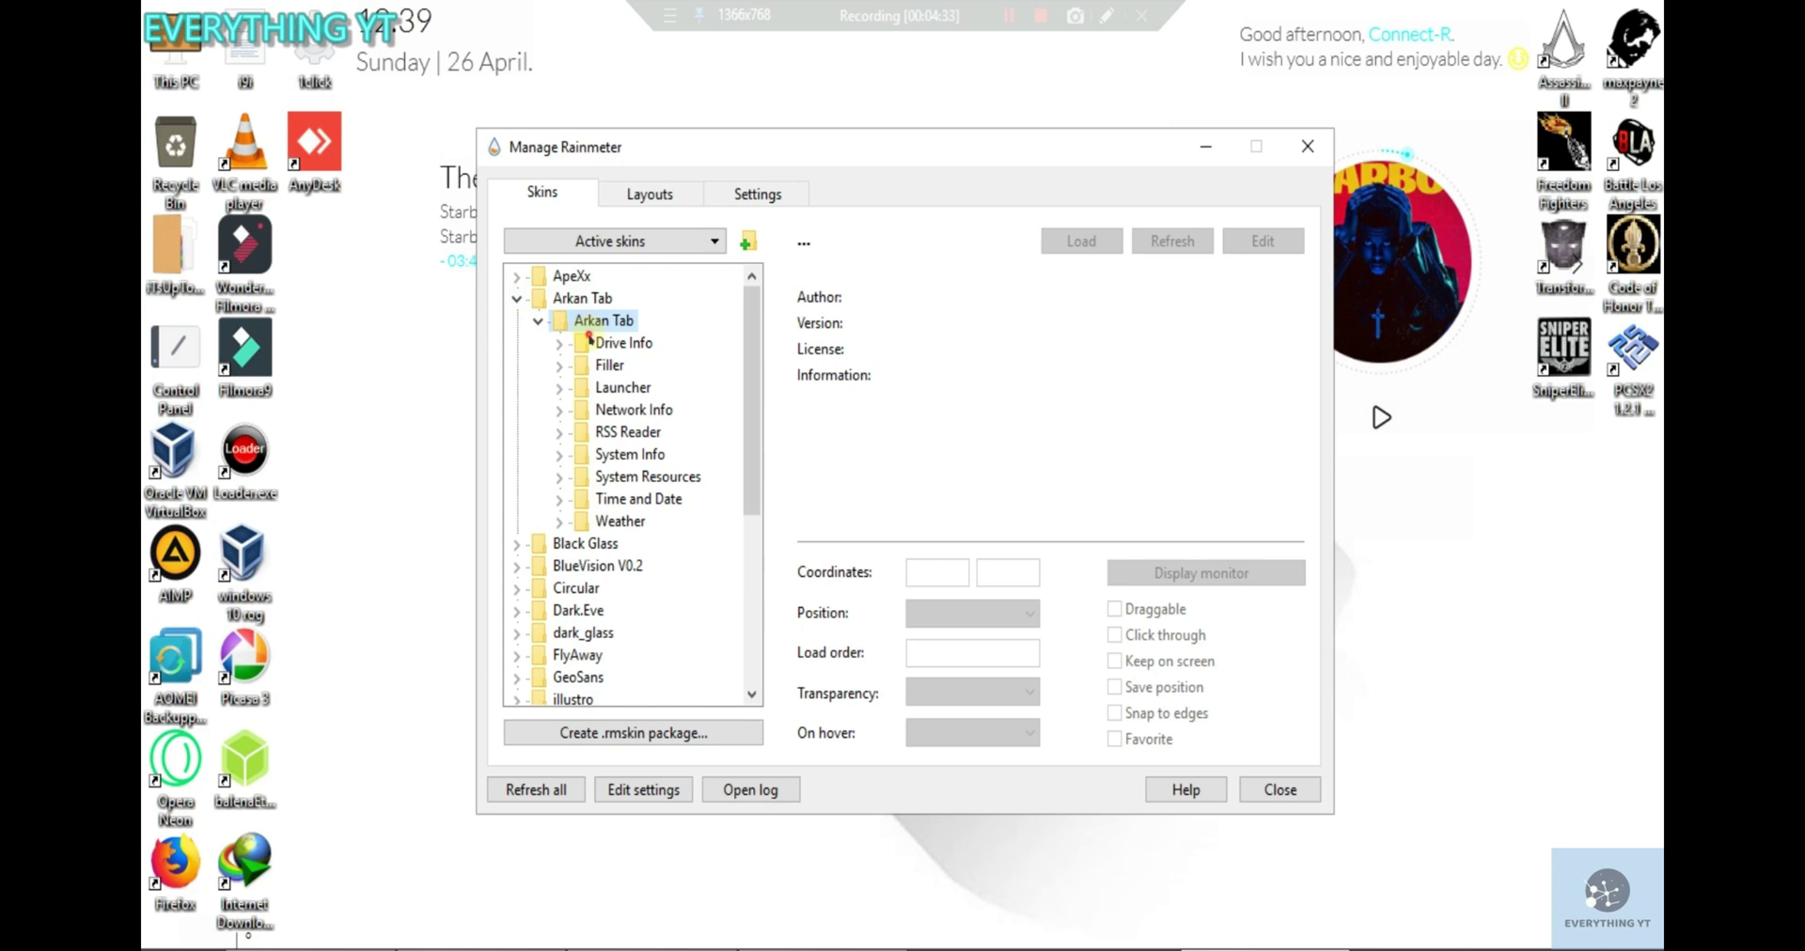
double_click(589, 340)
double_click(663, 365)
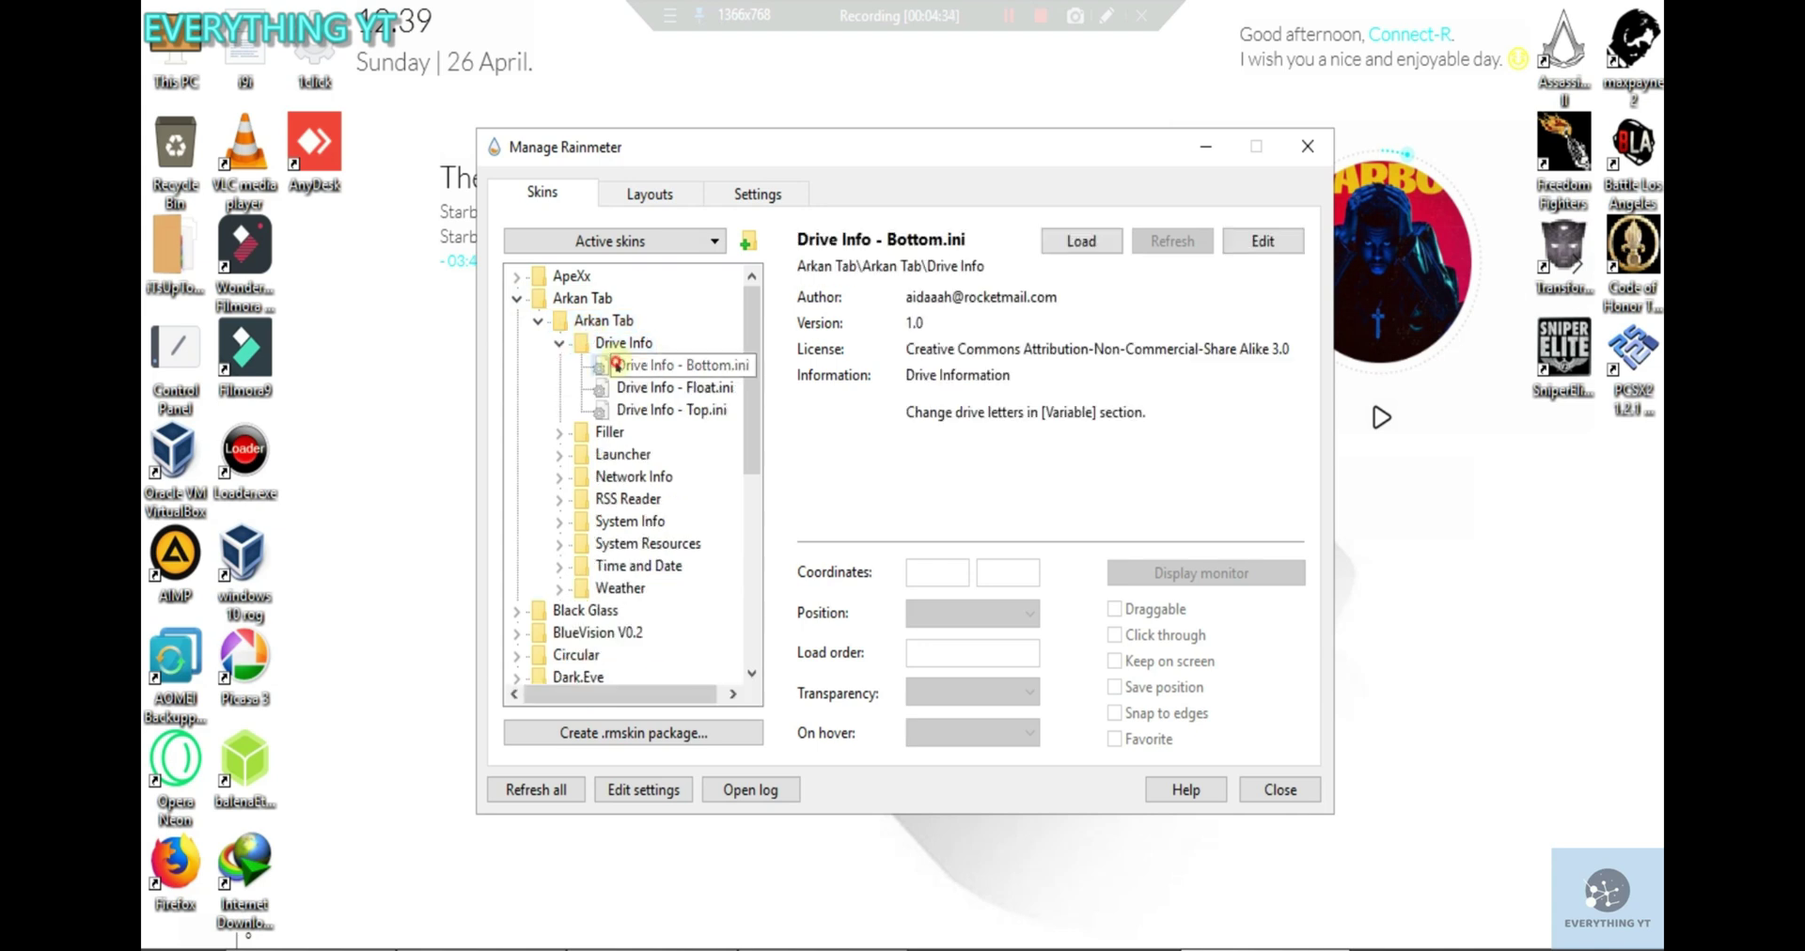
click(242, 265)
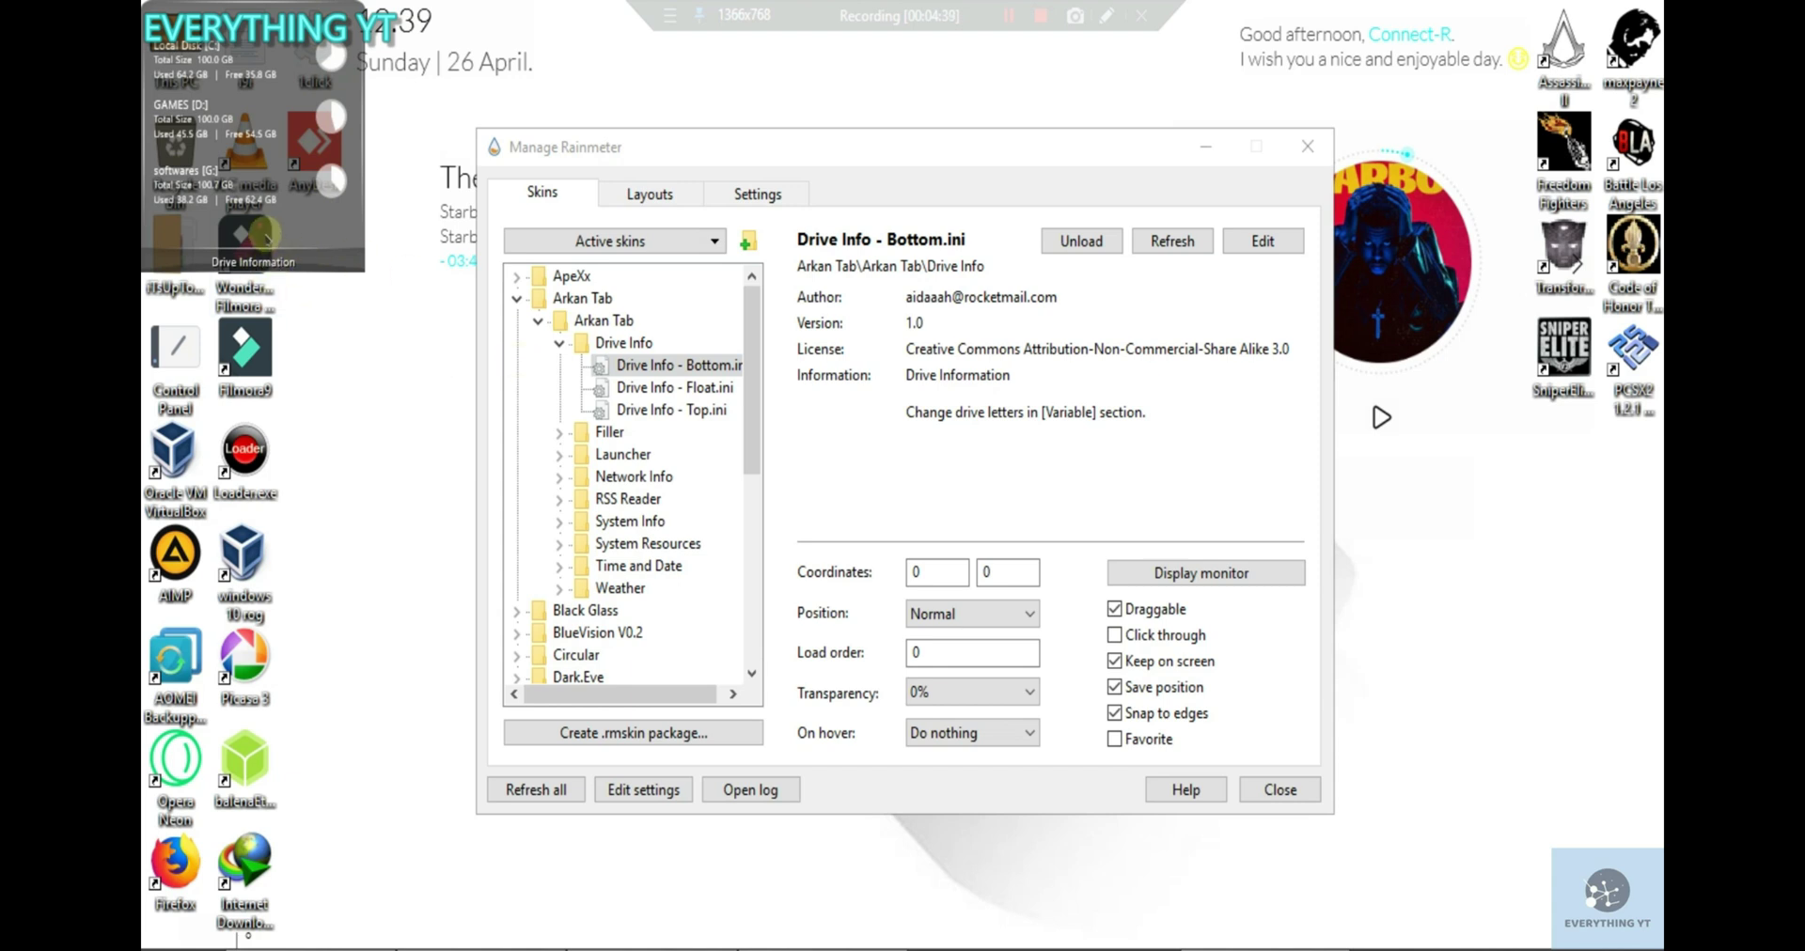
Unload the Drive Info - Bottom.ini skin and collapse the Arkan Tab folders.
click(1072, 240)
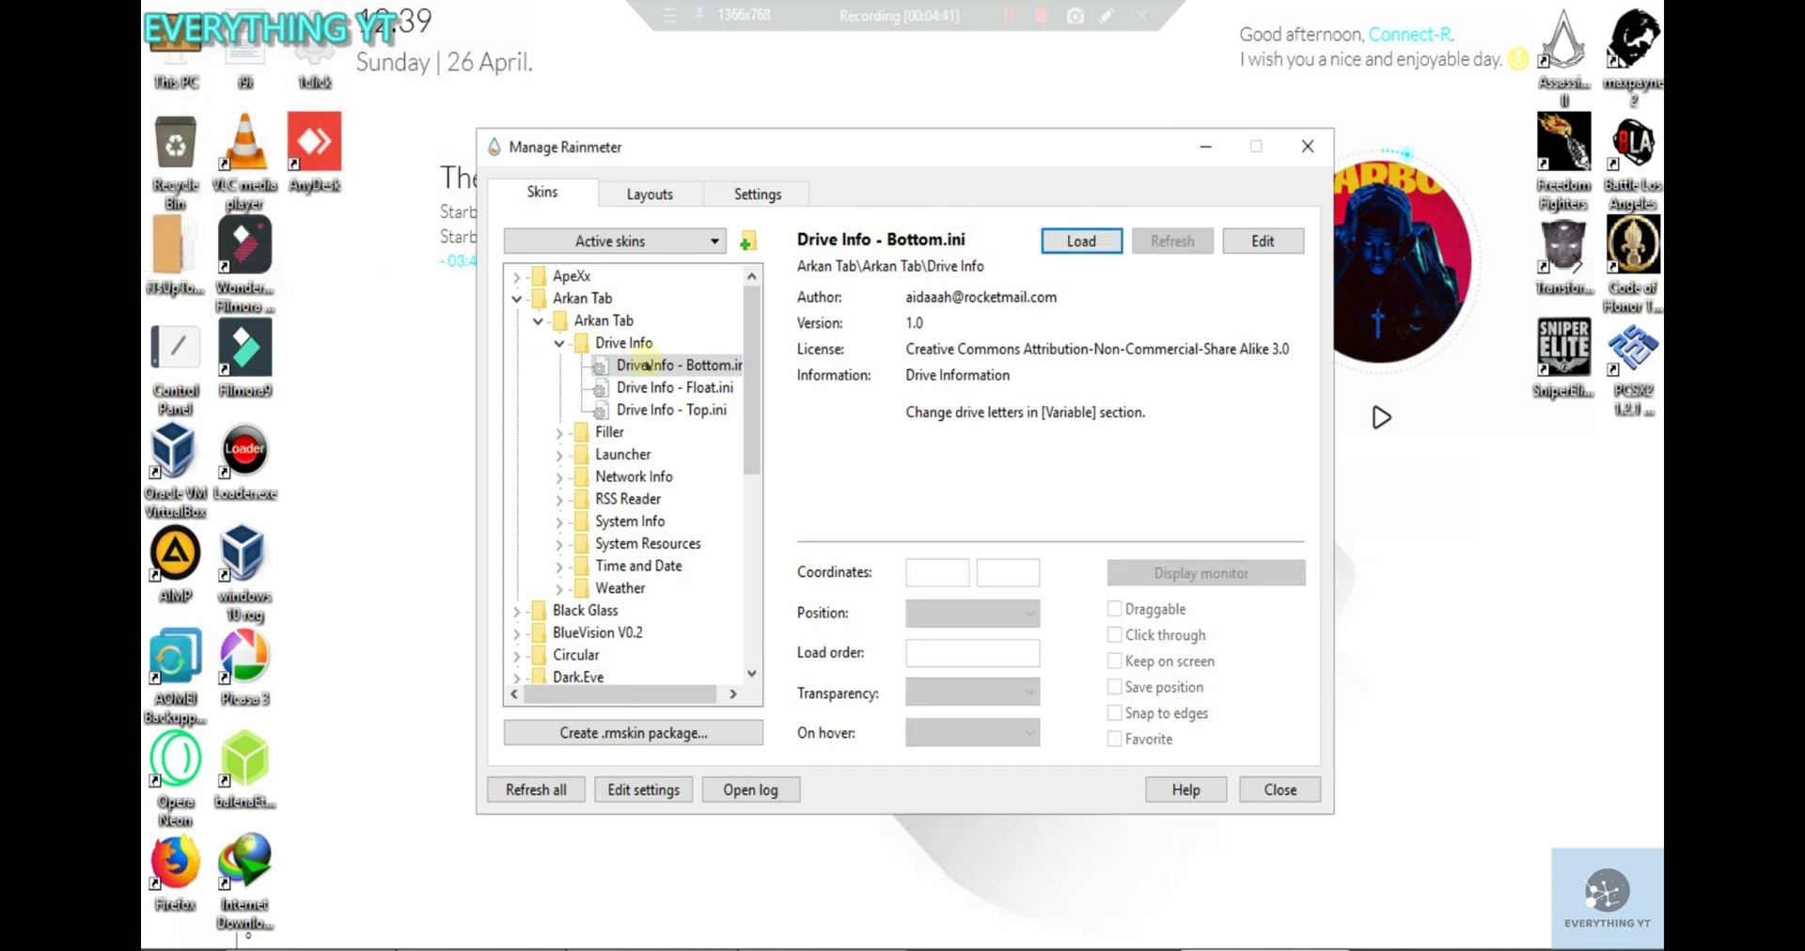
click(556, 344)
click(535, 321)
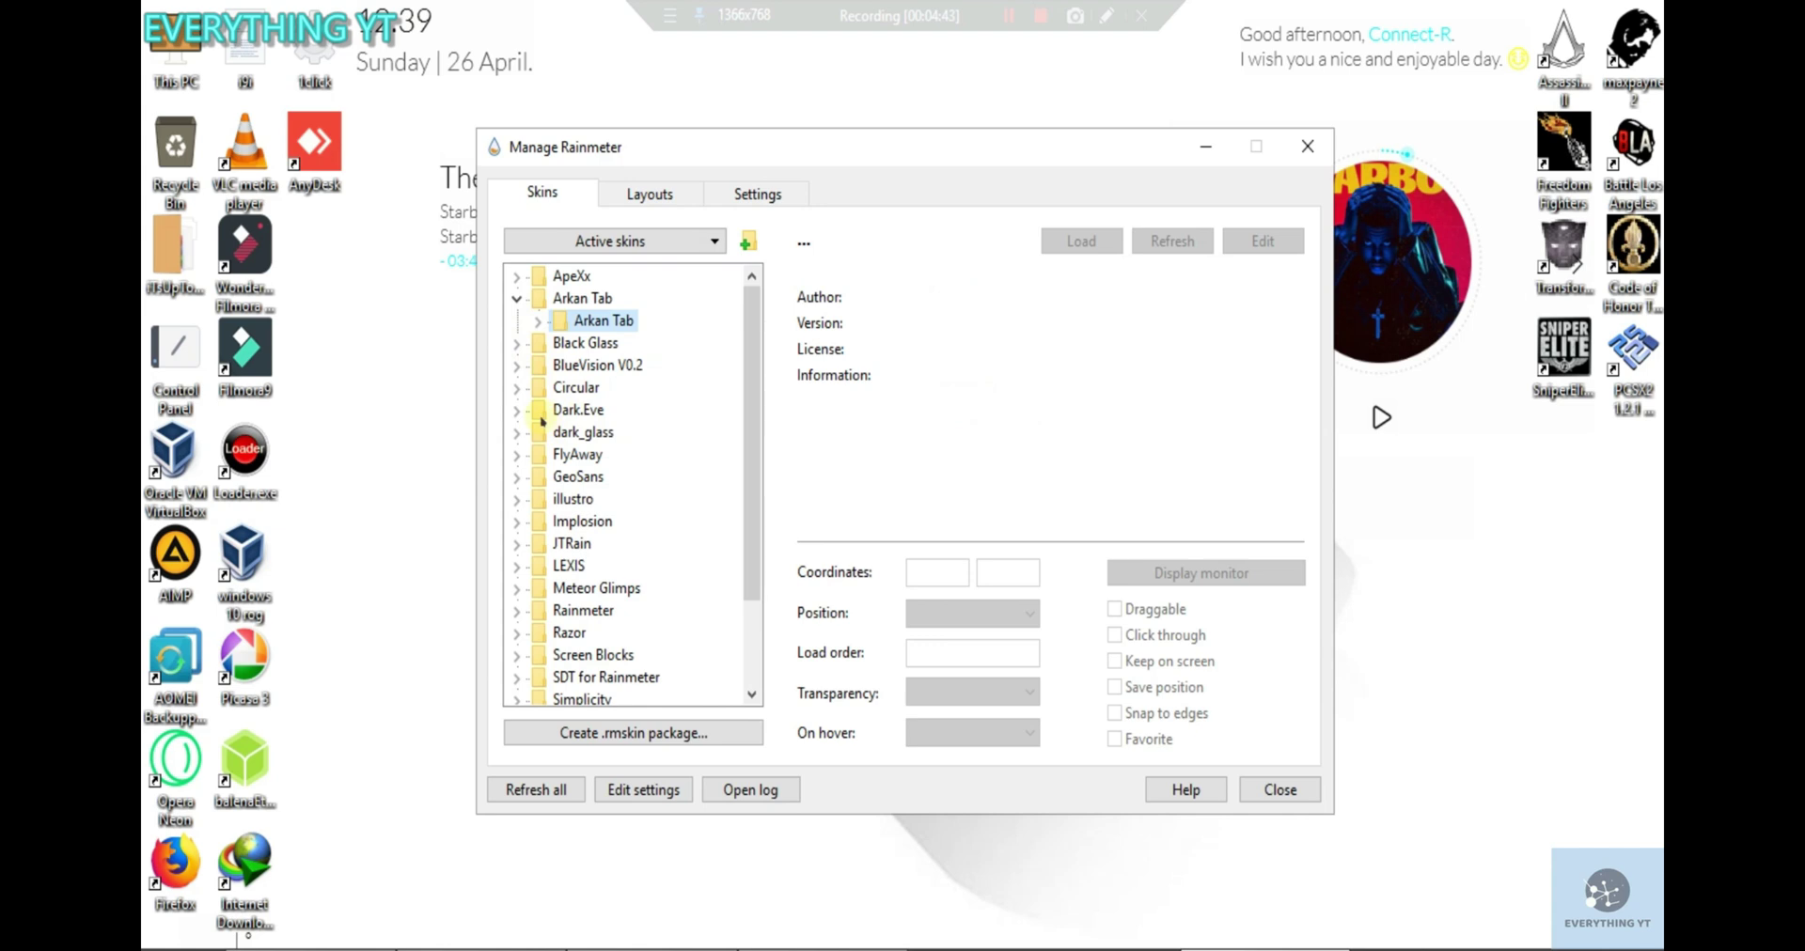
click(538, 321)
click(515, 298)
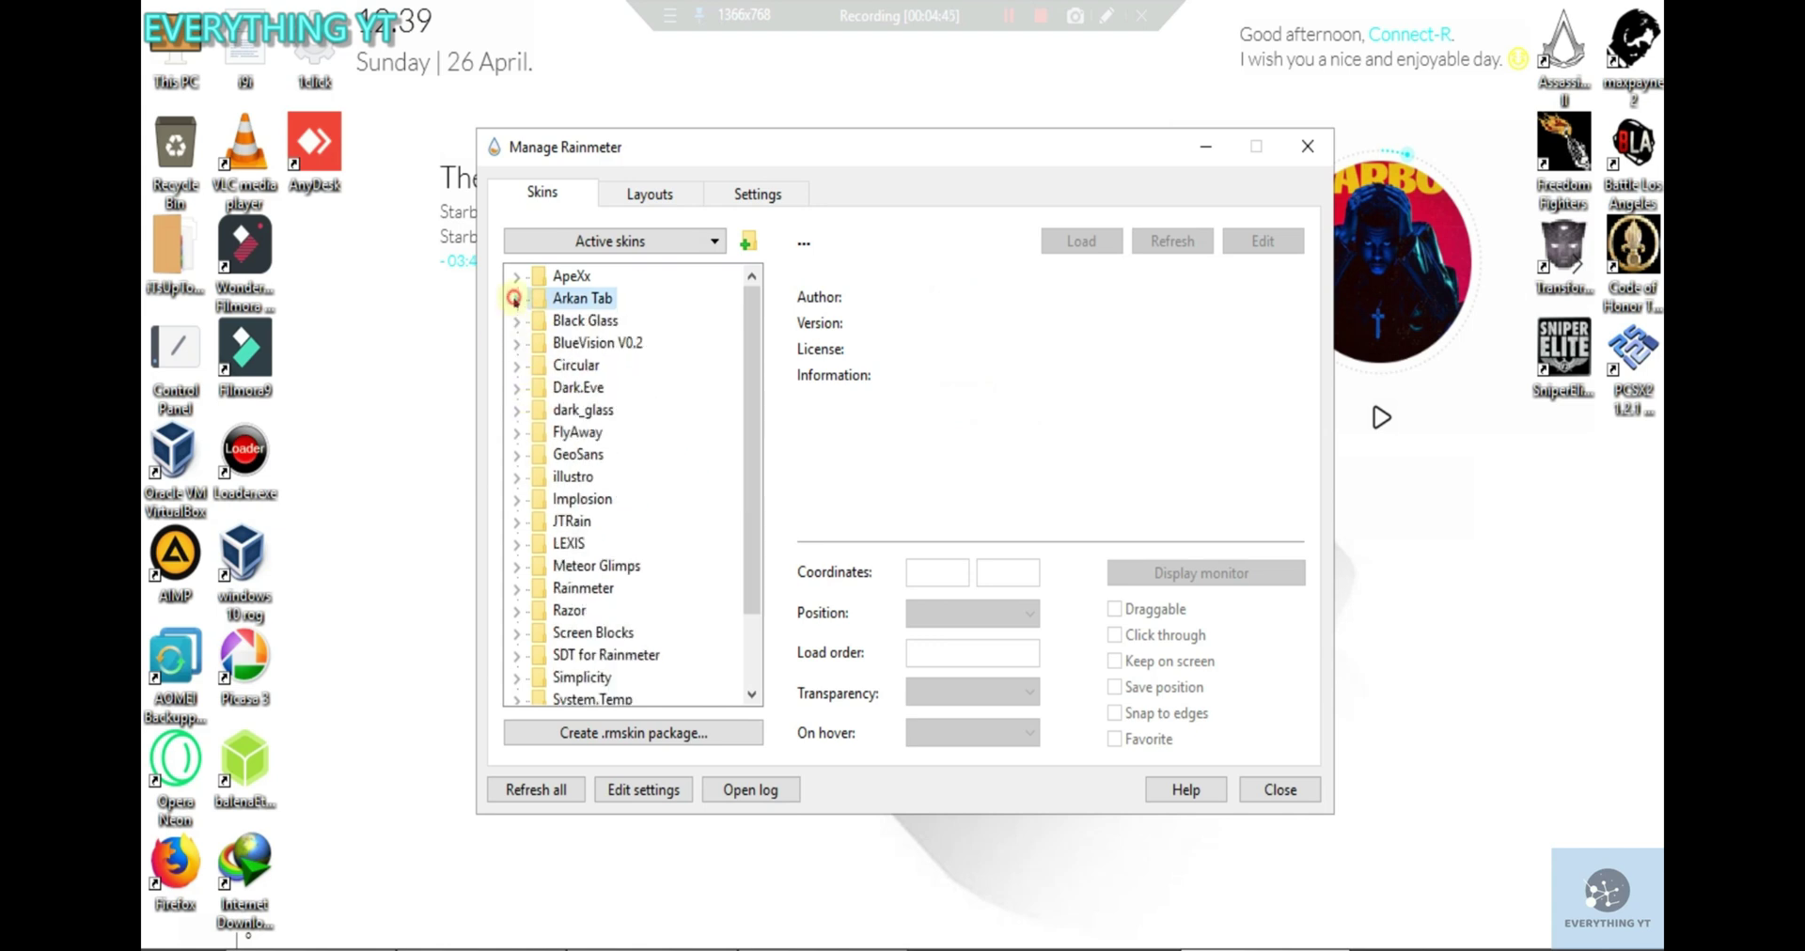
Load the animation1.ini skin from the Tech Vision pack and move the manager window down to uncover the desktop.
scroll(720, 623, down, 2)
click(522, 654)
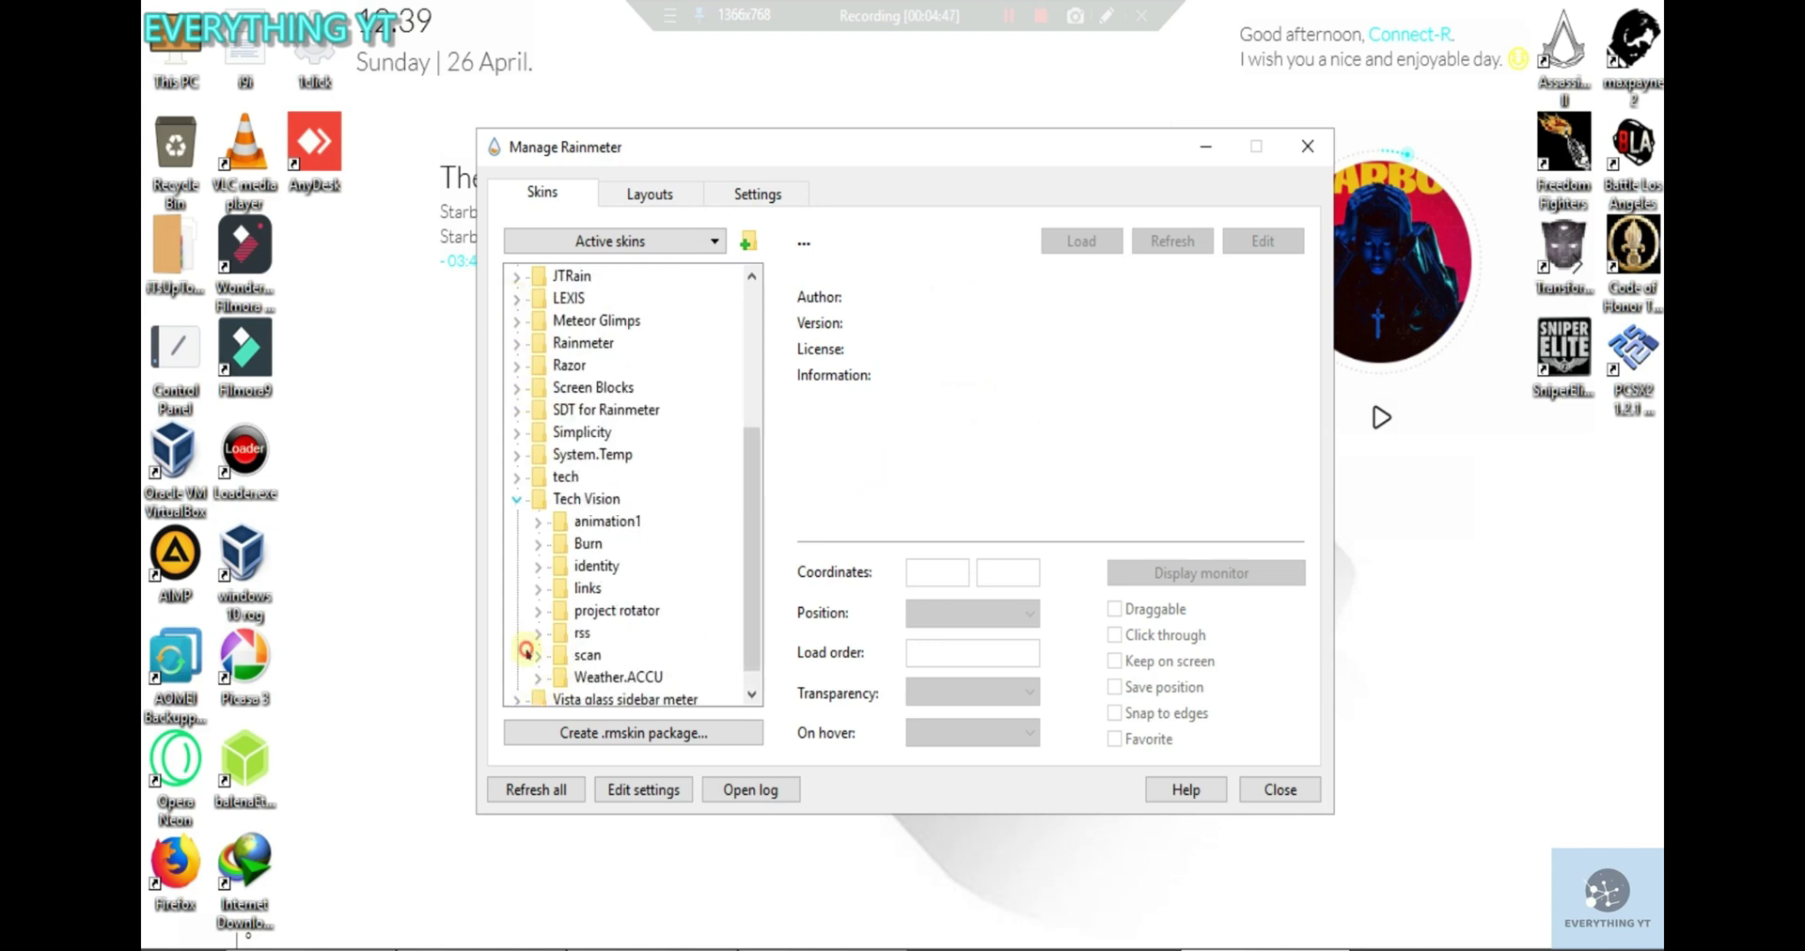
double_click(570, 521)
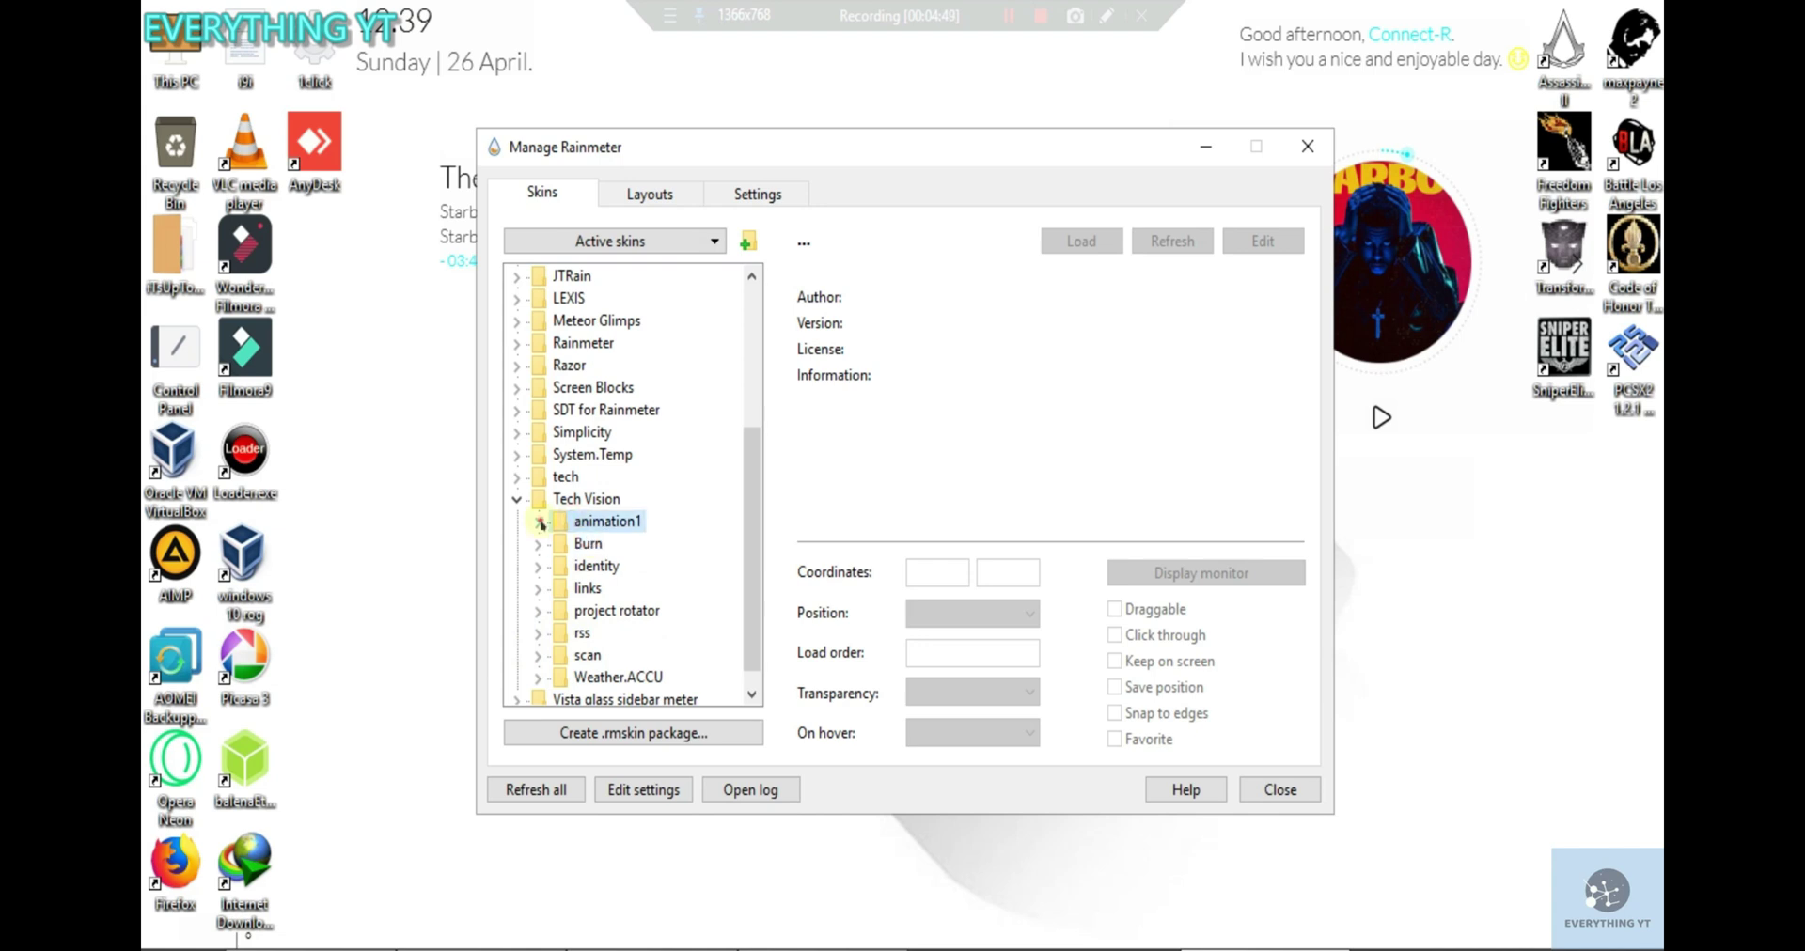
click(595, 545)
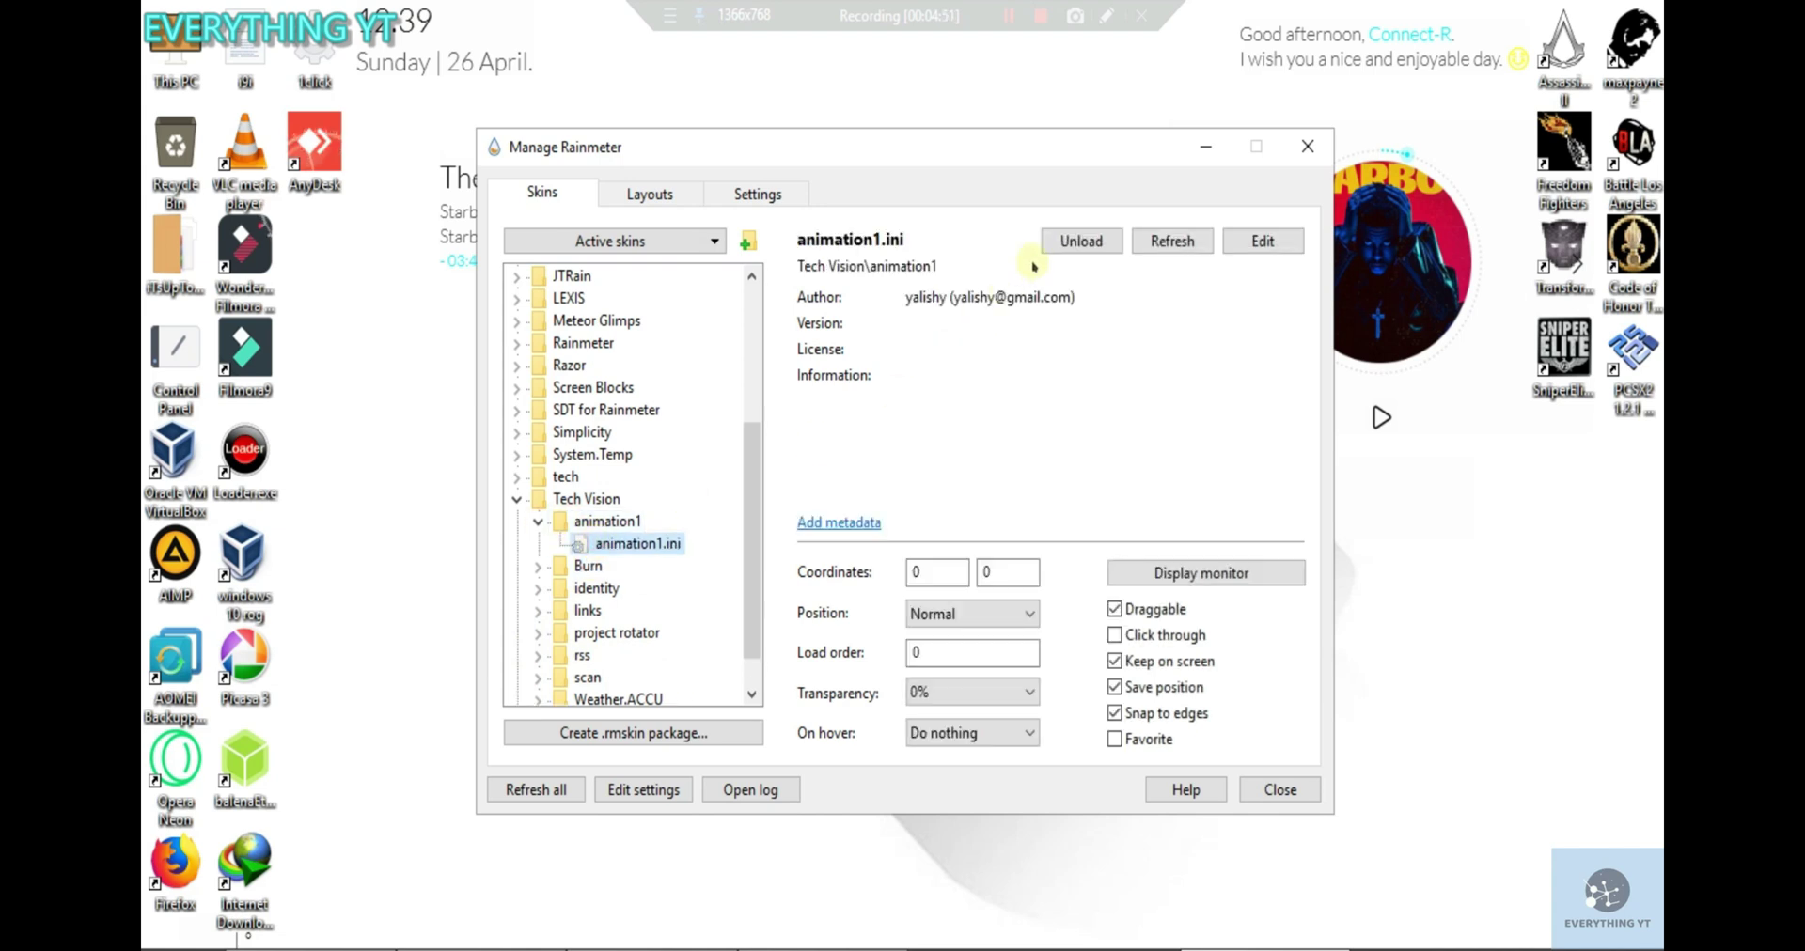
drag(1024, 153, 1349, 417)
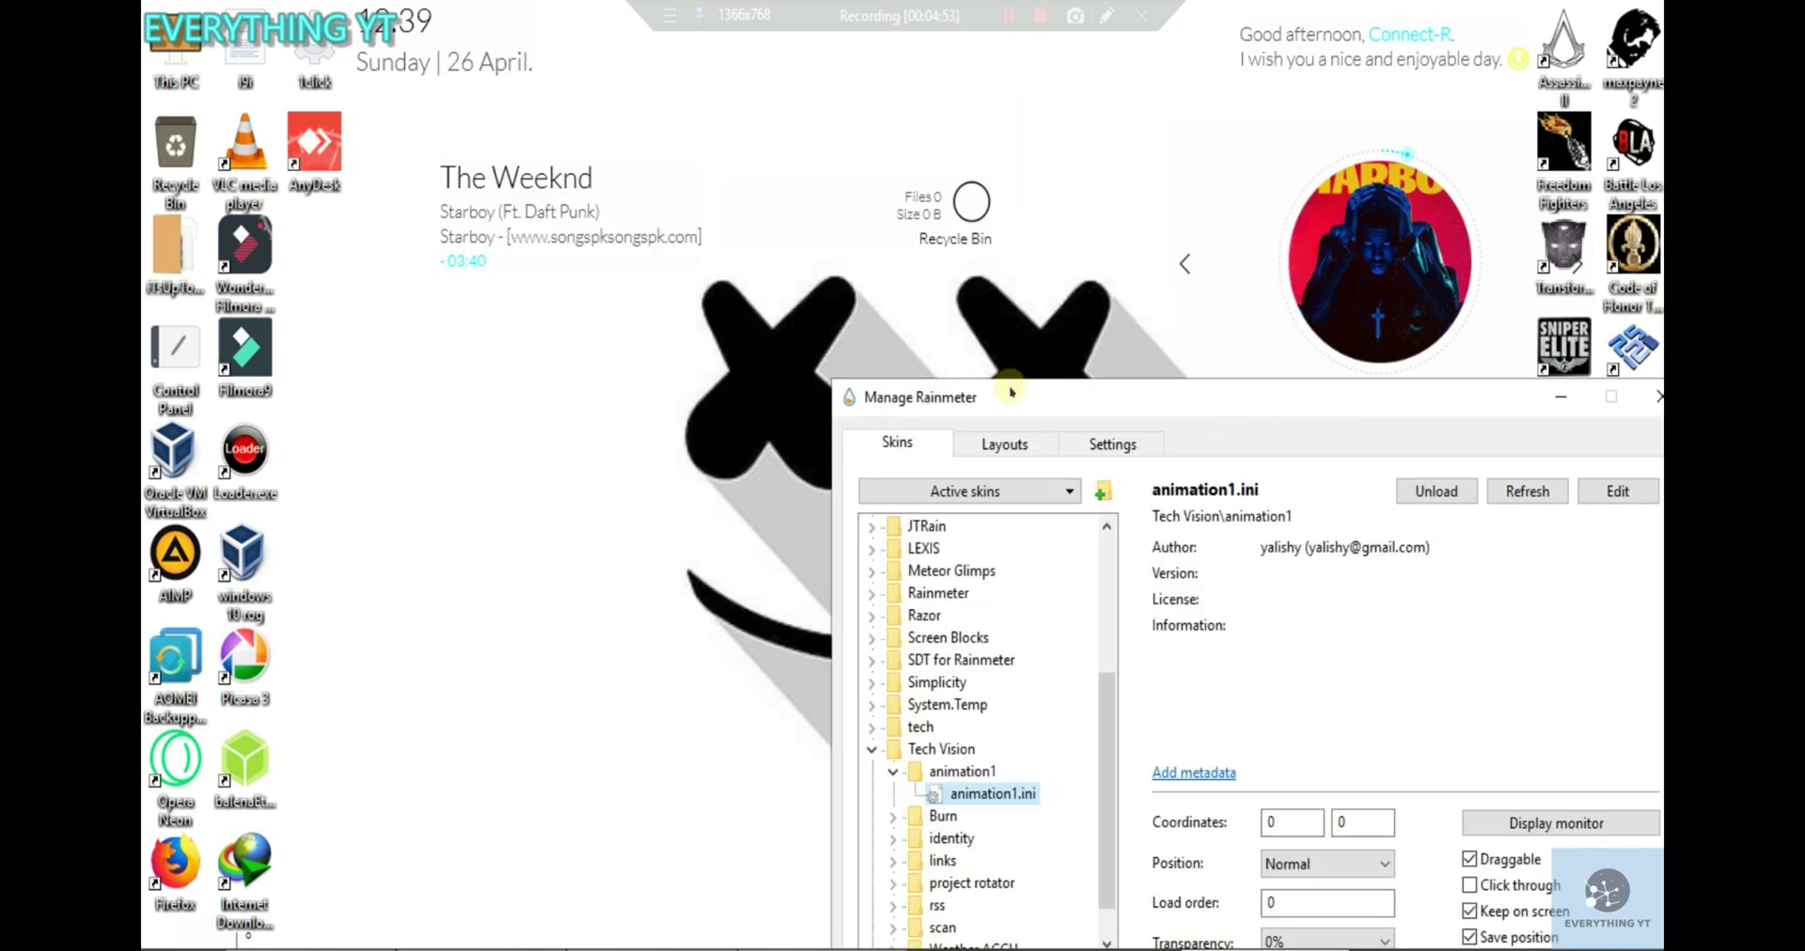
drag(1055, 407, 1002, 364)
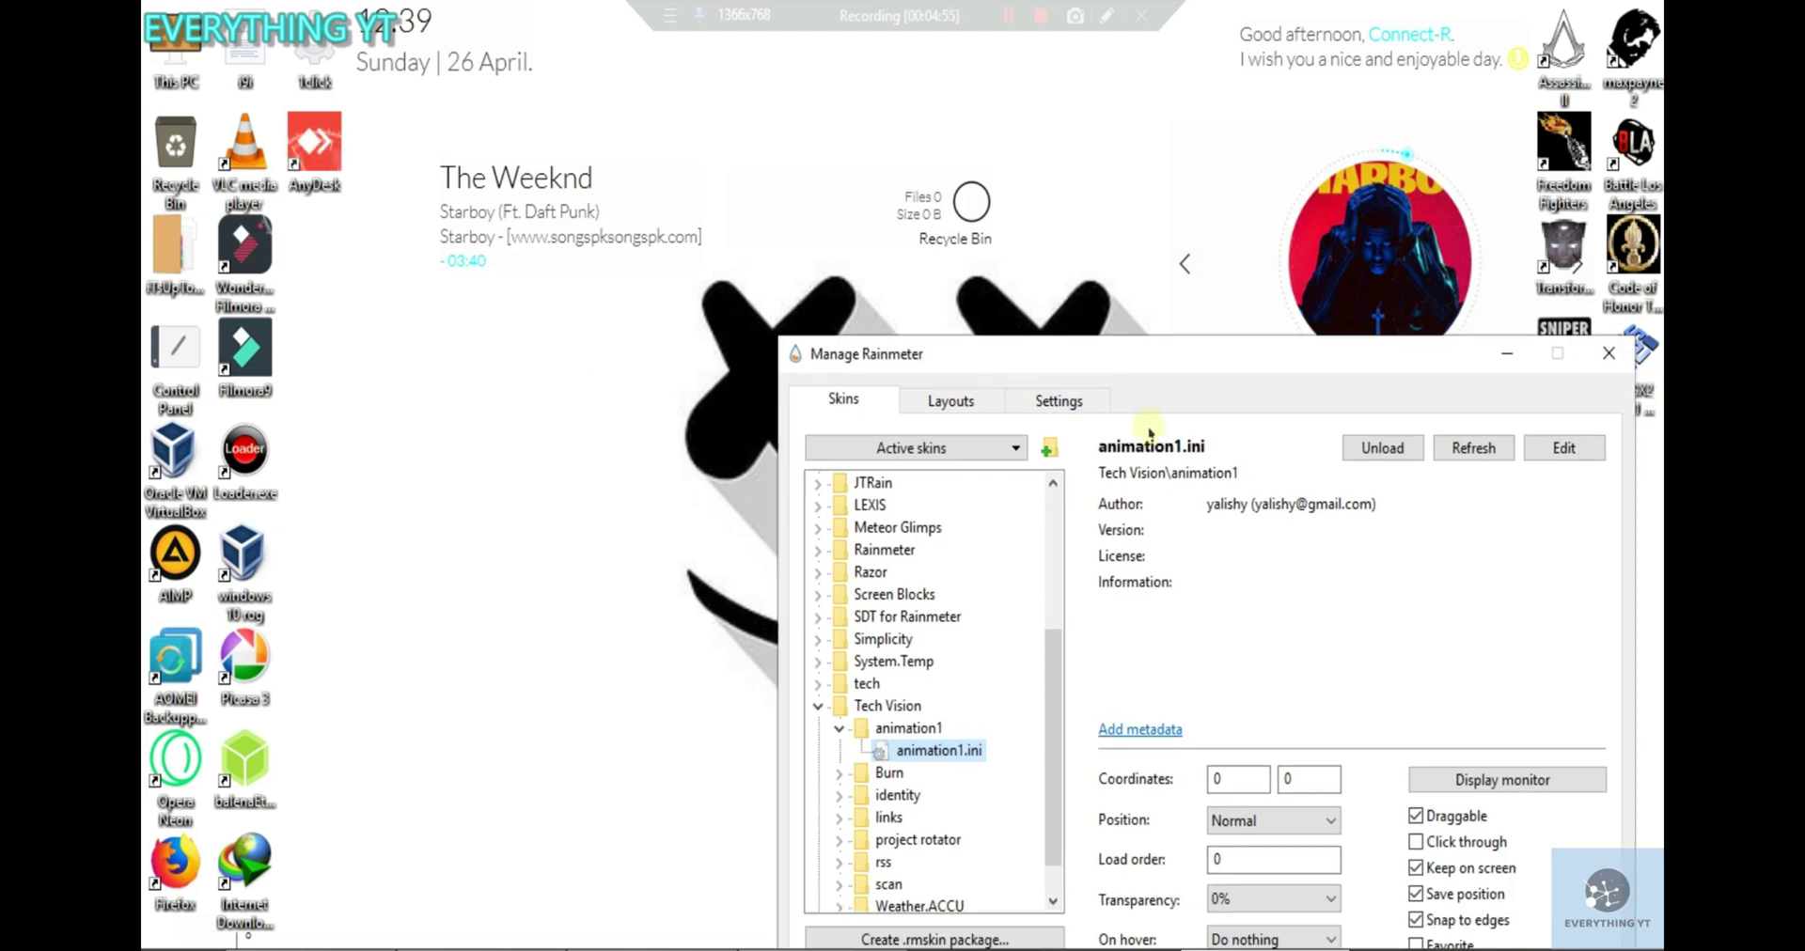
drag(1117, 374, 830, 677)
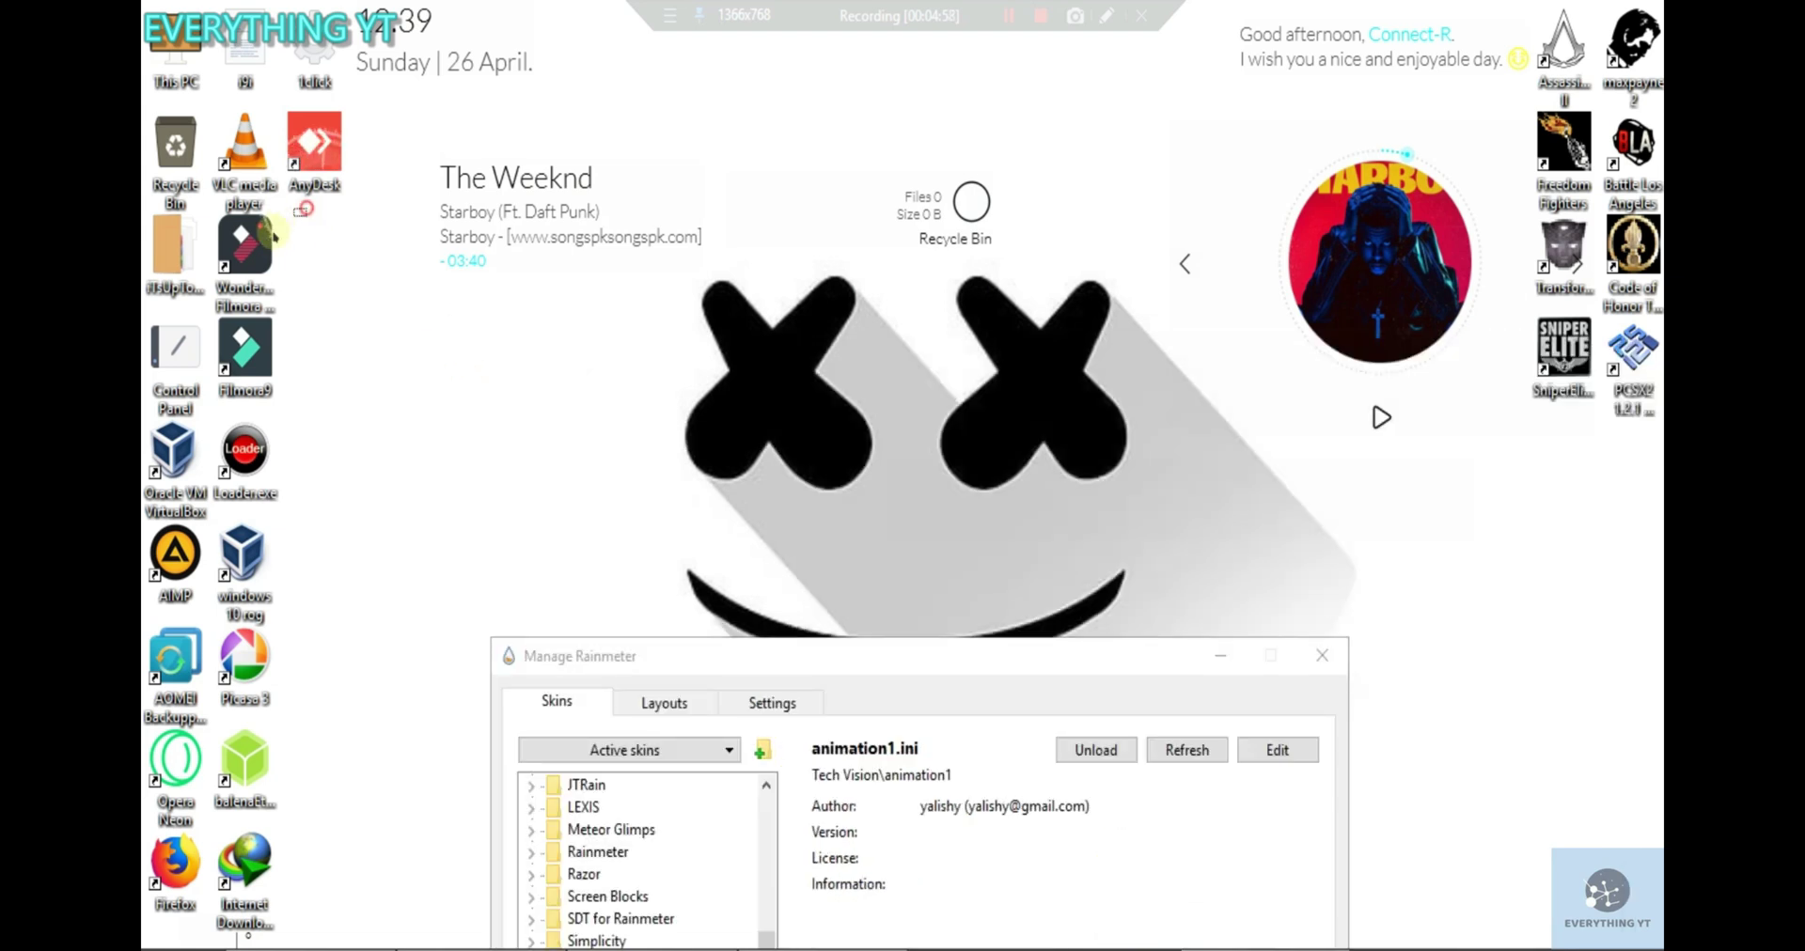
Review the animation1 skin's position and display monitor options, and move the skin onto the wallpaper's left eye.
right_click(318, 174)
click(315, 259)
right_click(315, 249)
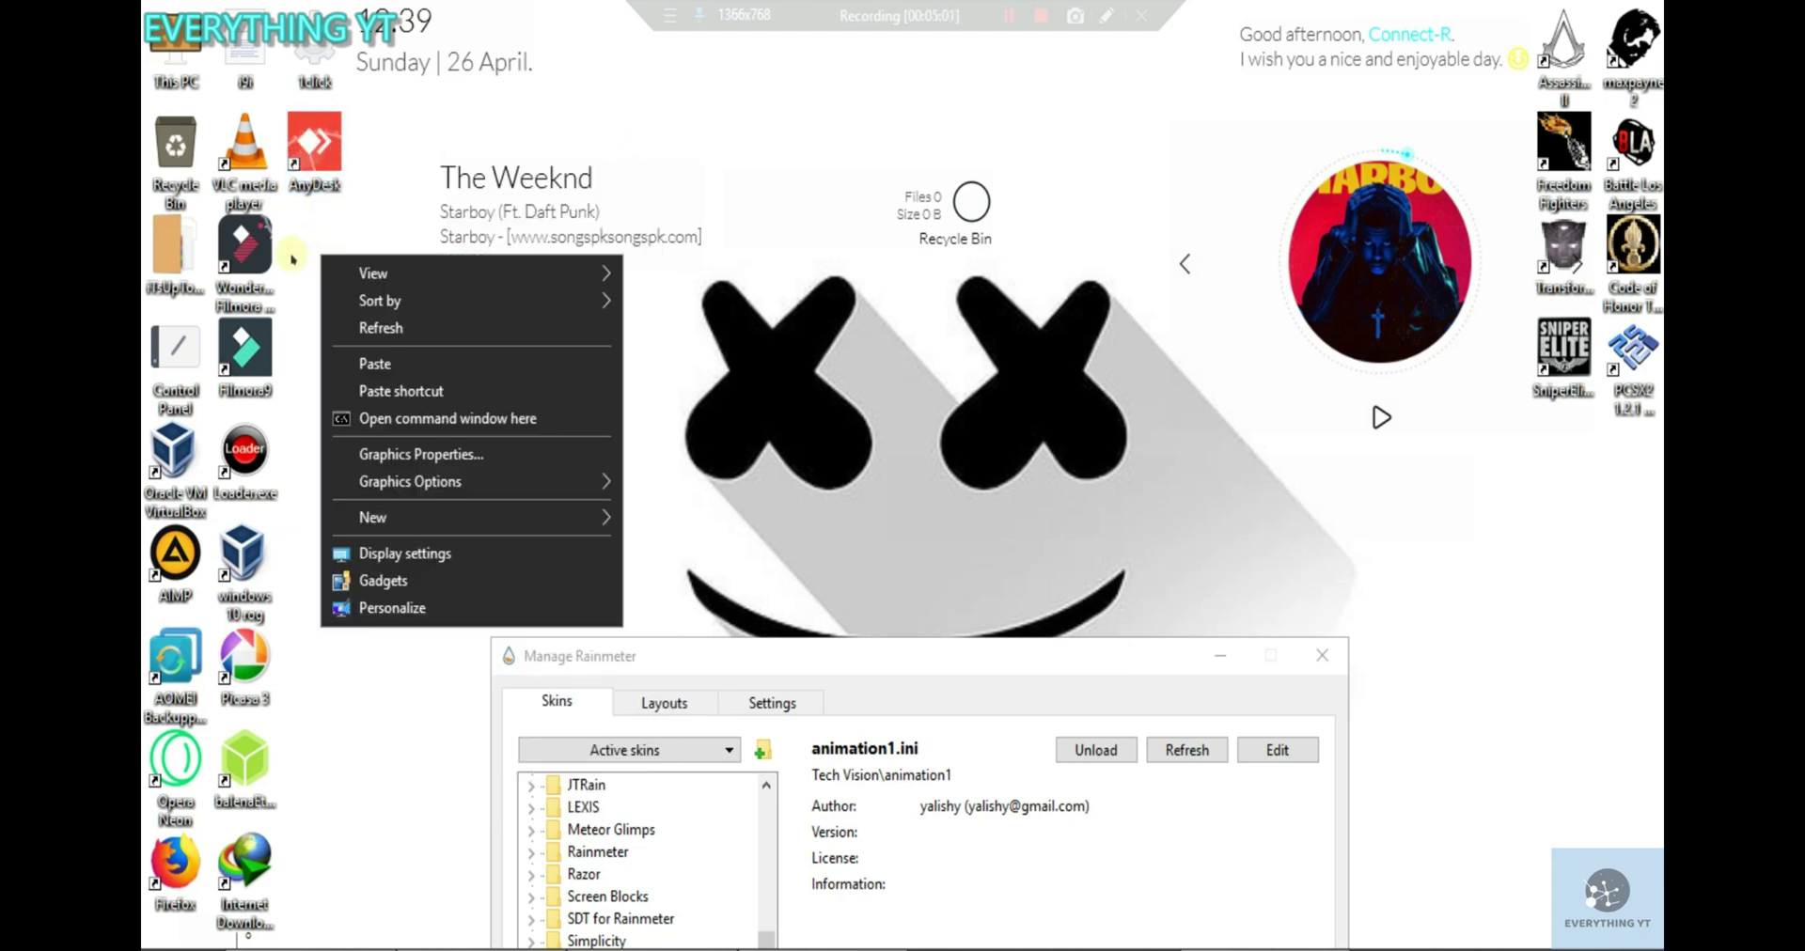
right_click(294, 250)
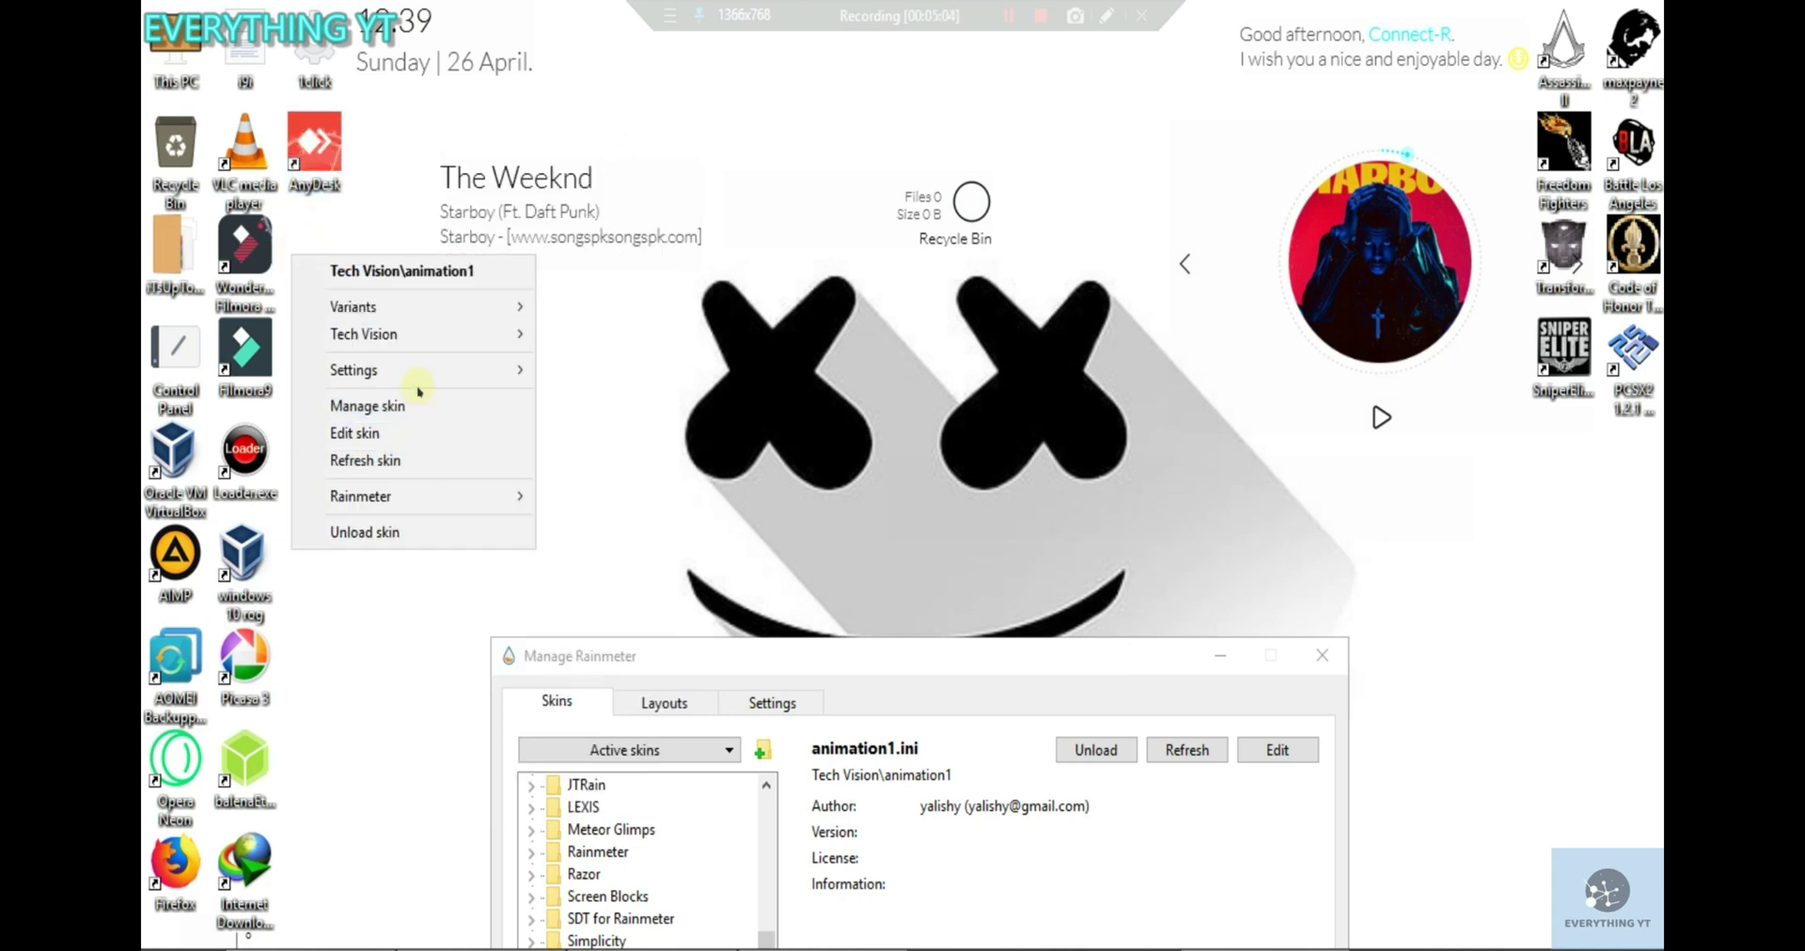
mouse_move(485, 370)
mouse_move(561, 374)
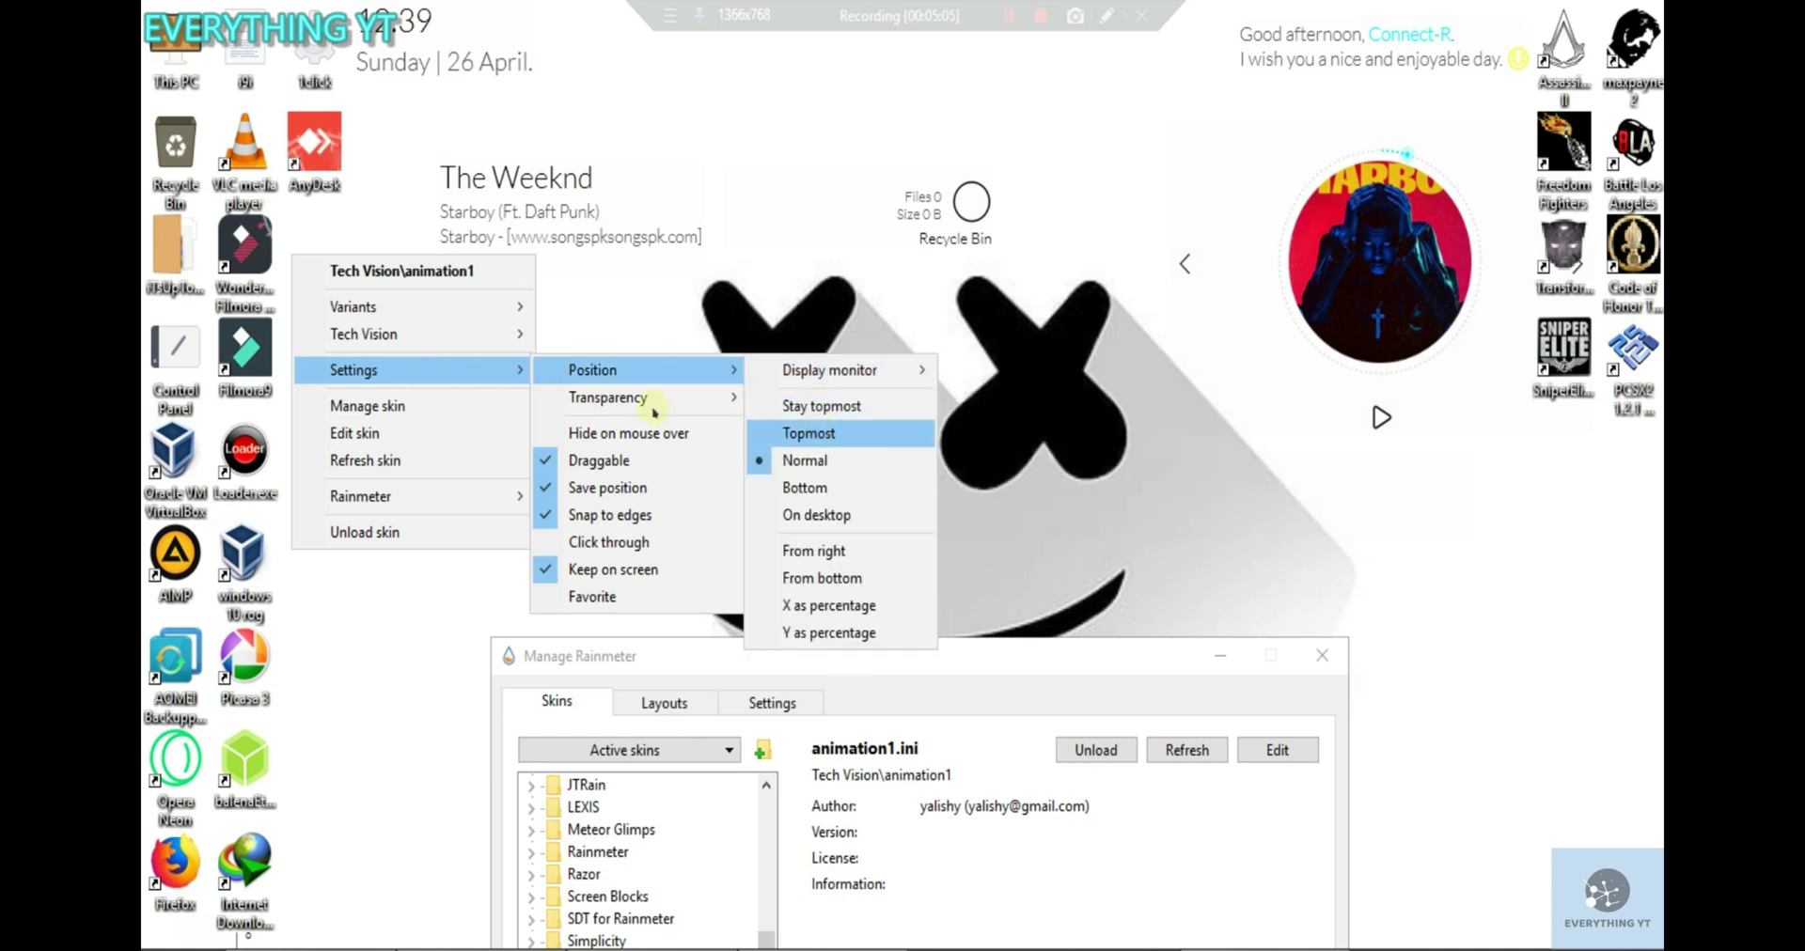
mouse_move(758, 373)
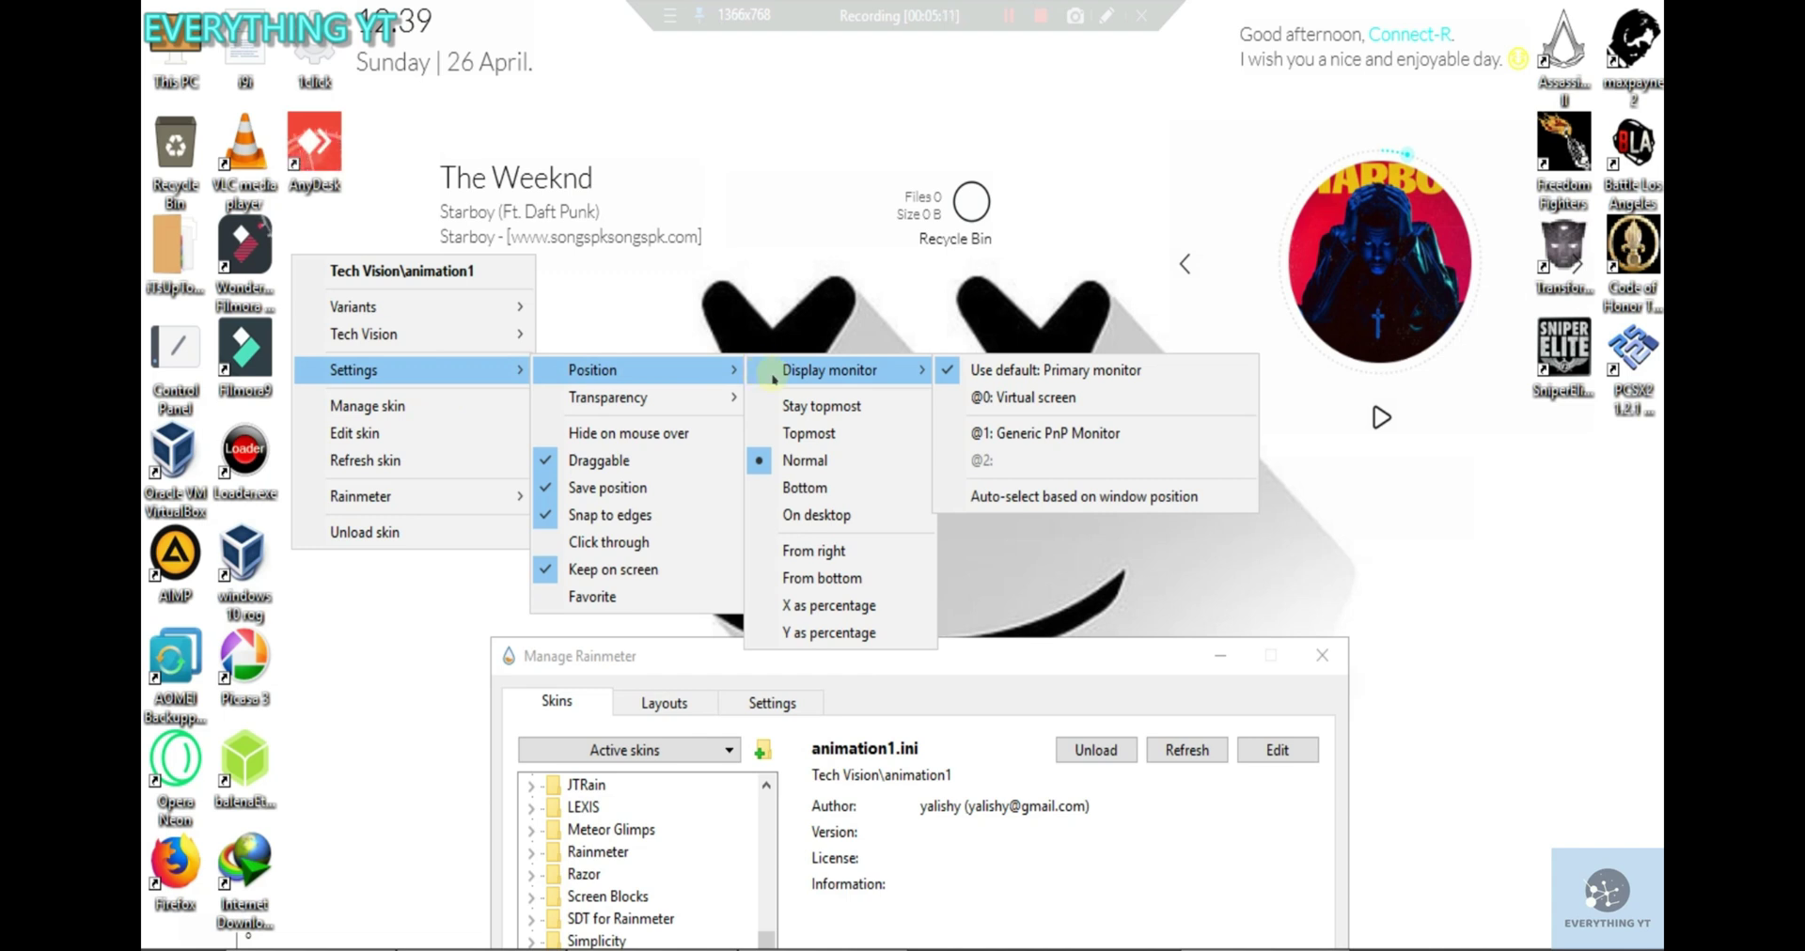
click(287, 228)
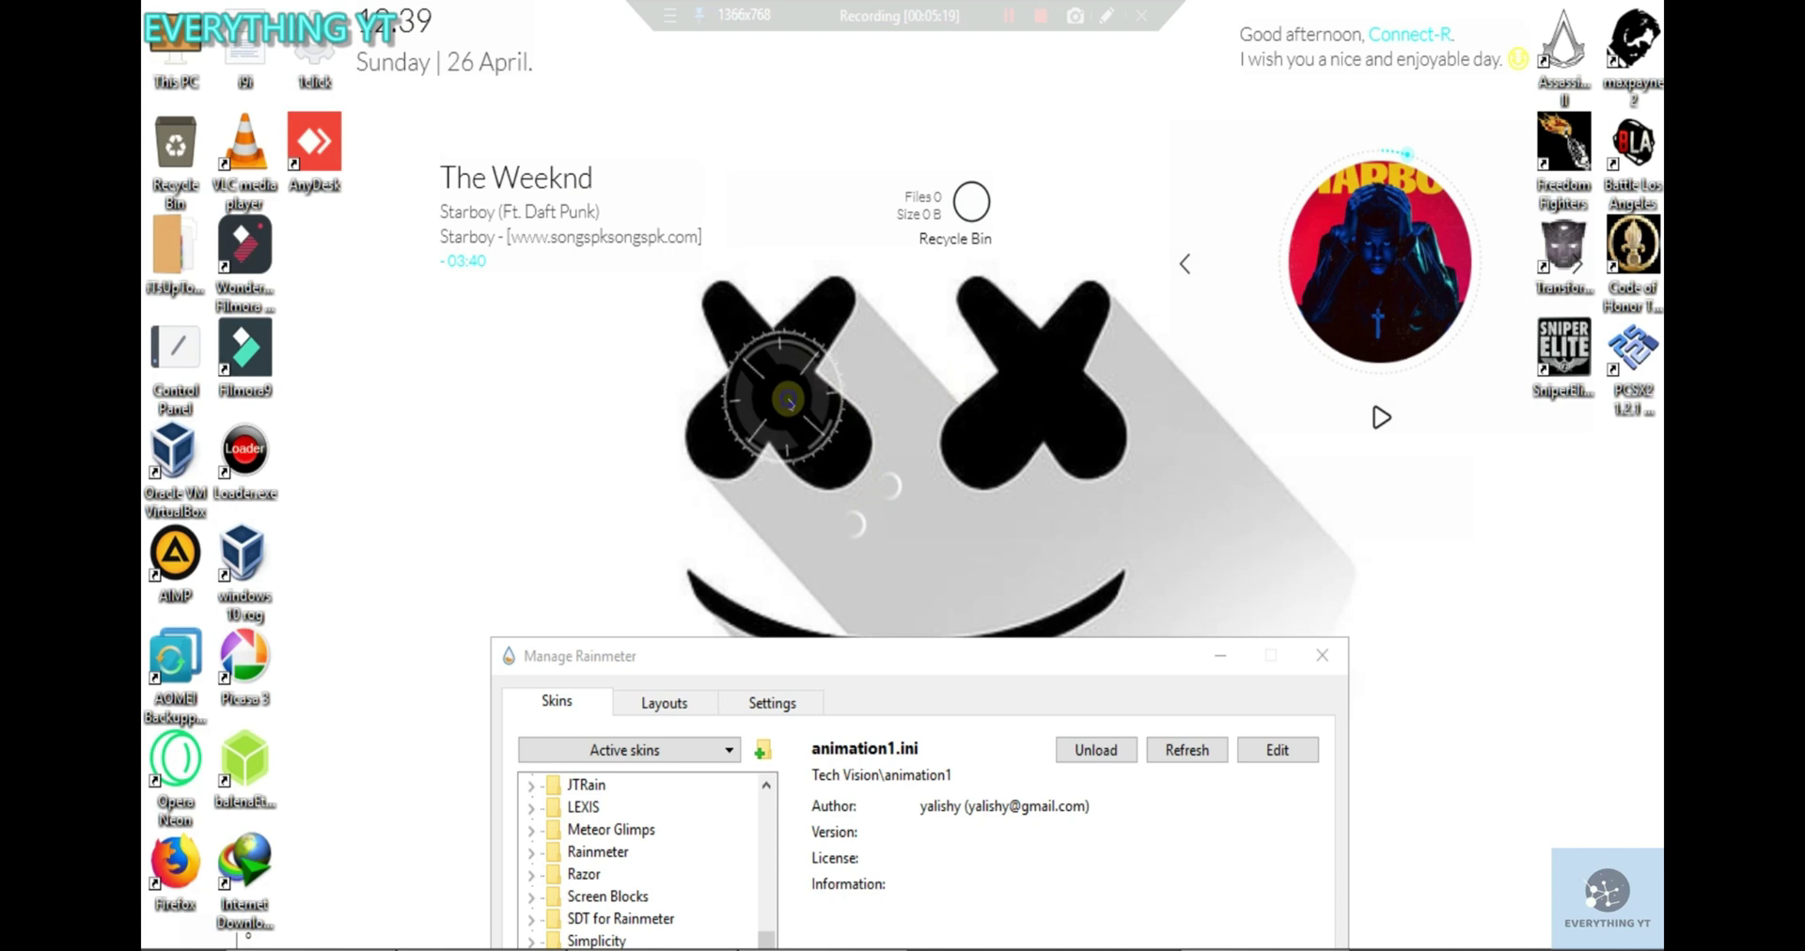
right_click(790, 403)
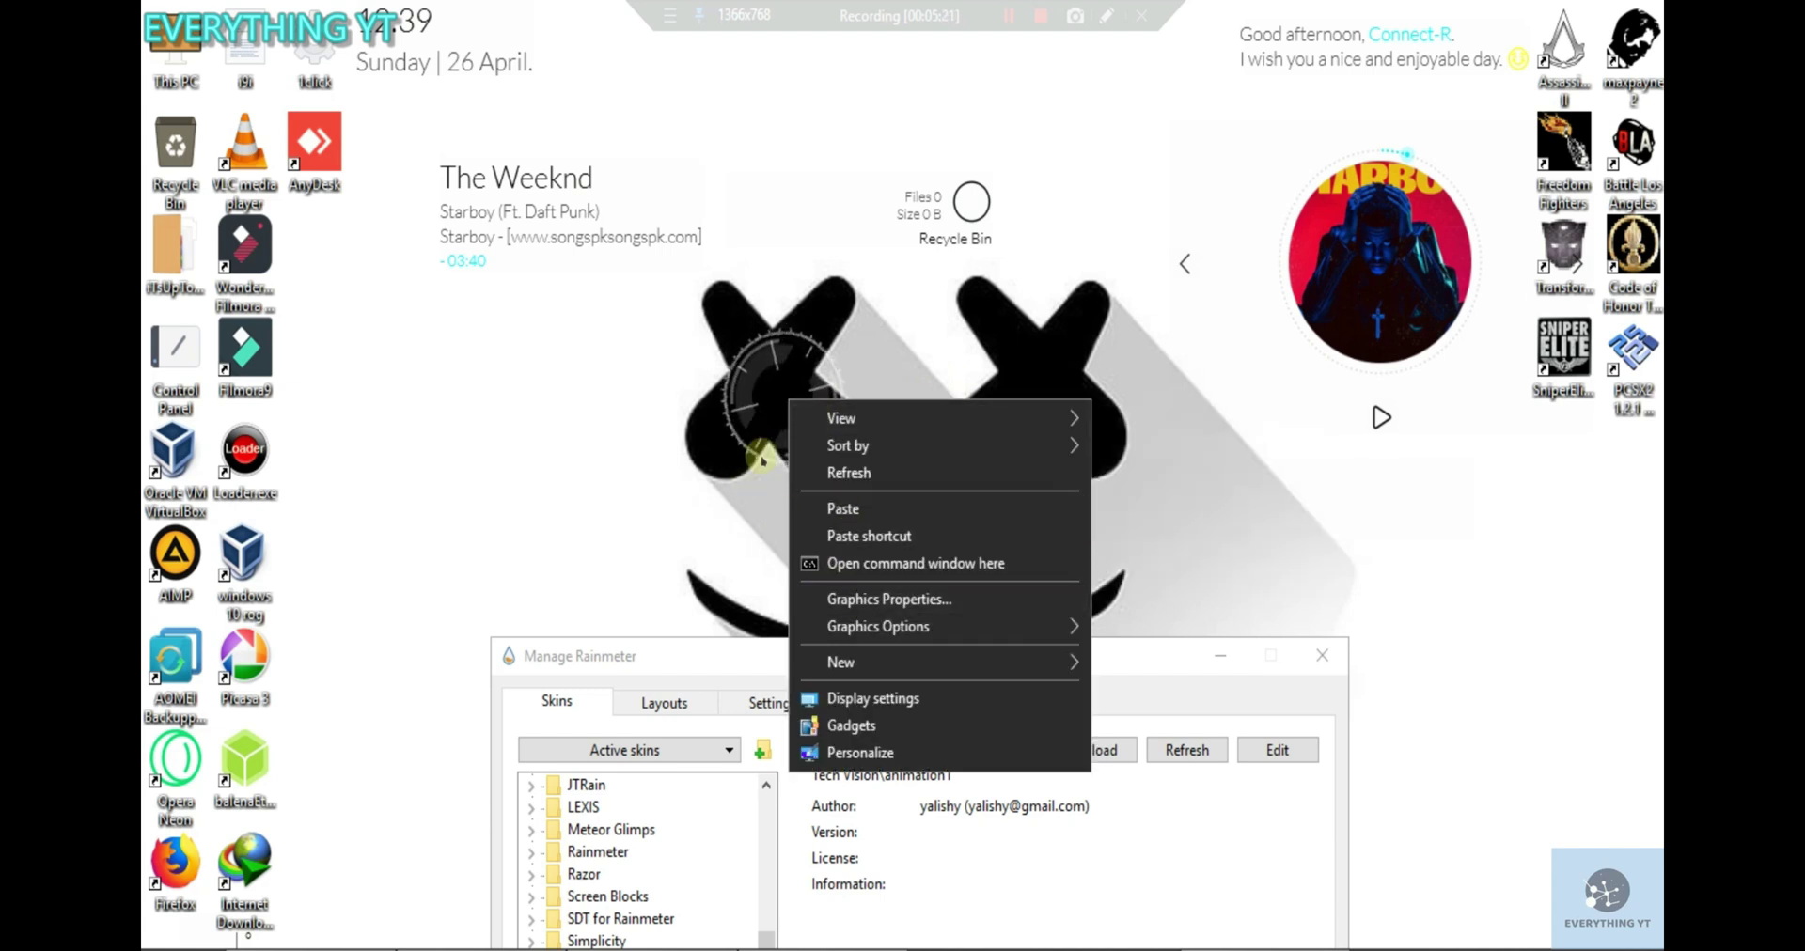
click(757, 418)
right_click(771, 451)
mouse_move(772, 455)
click(910, 391)
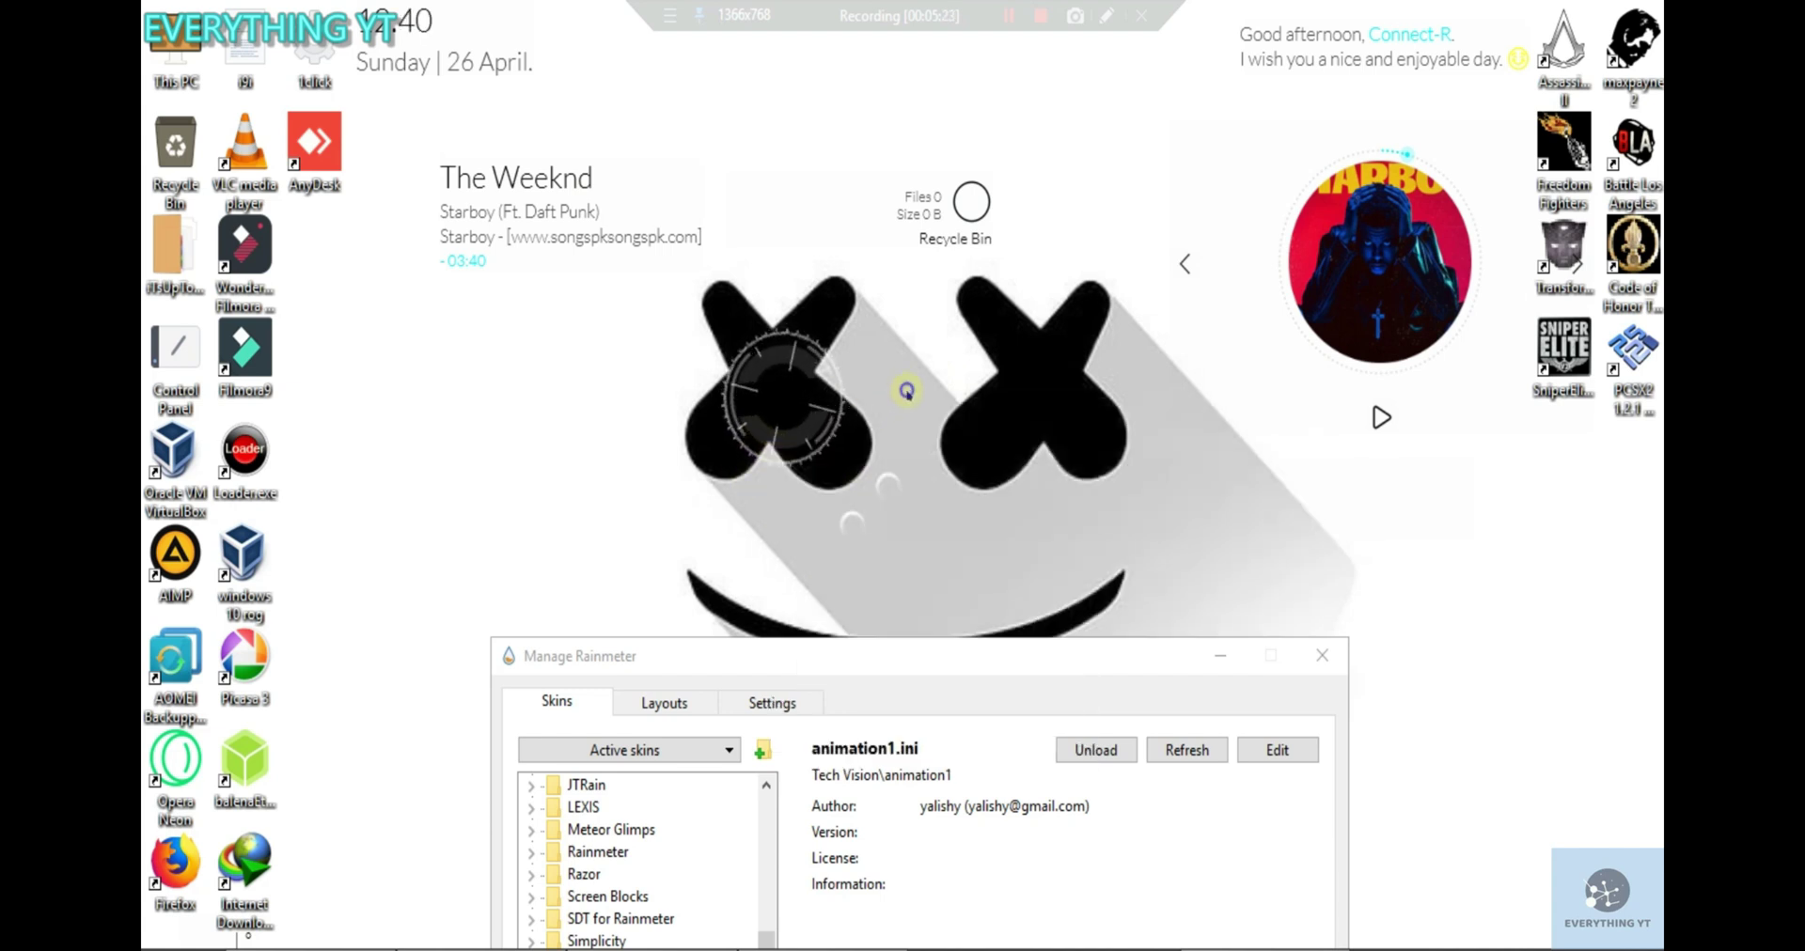
Create a new text document on the desktop near the animated skin.
right_click(882, 503)
mouse_move(1161, 766)
click(1200, 884)
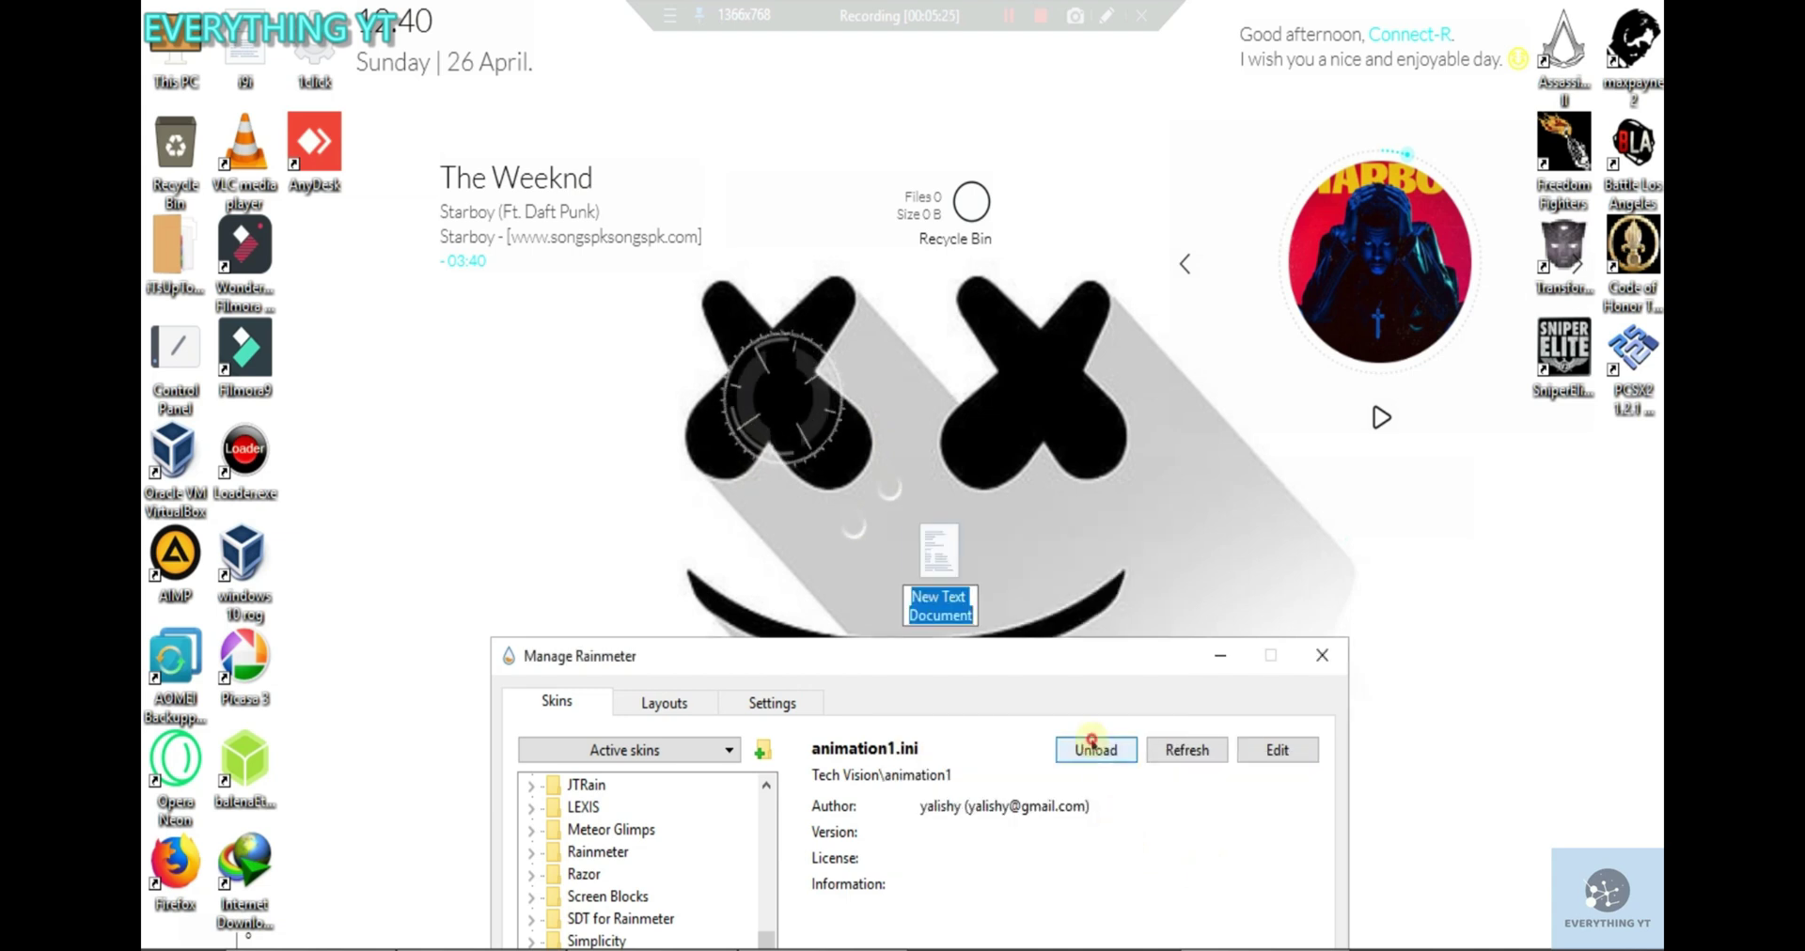
Unload the animation1.ini skin, bring the manager window back up, and collapse the Tech Vision folder.
click(1093, 749)
drag(1054, 668, 1117, 245)
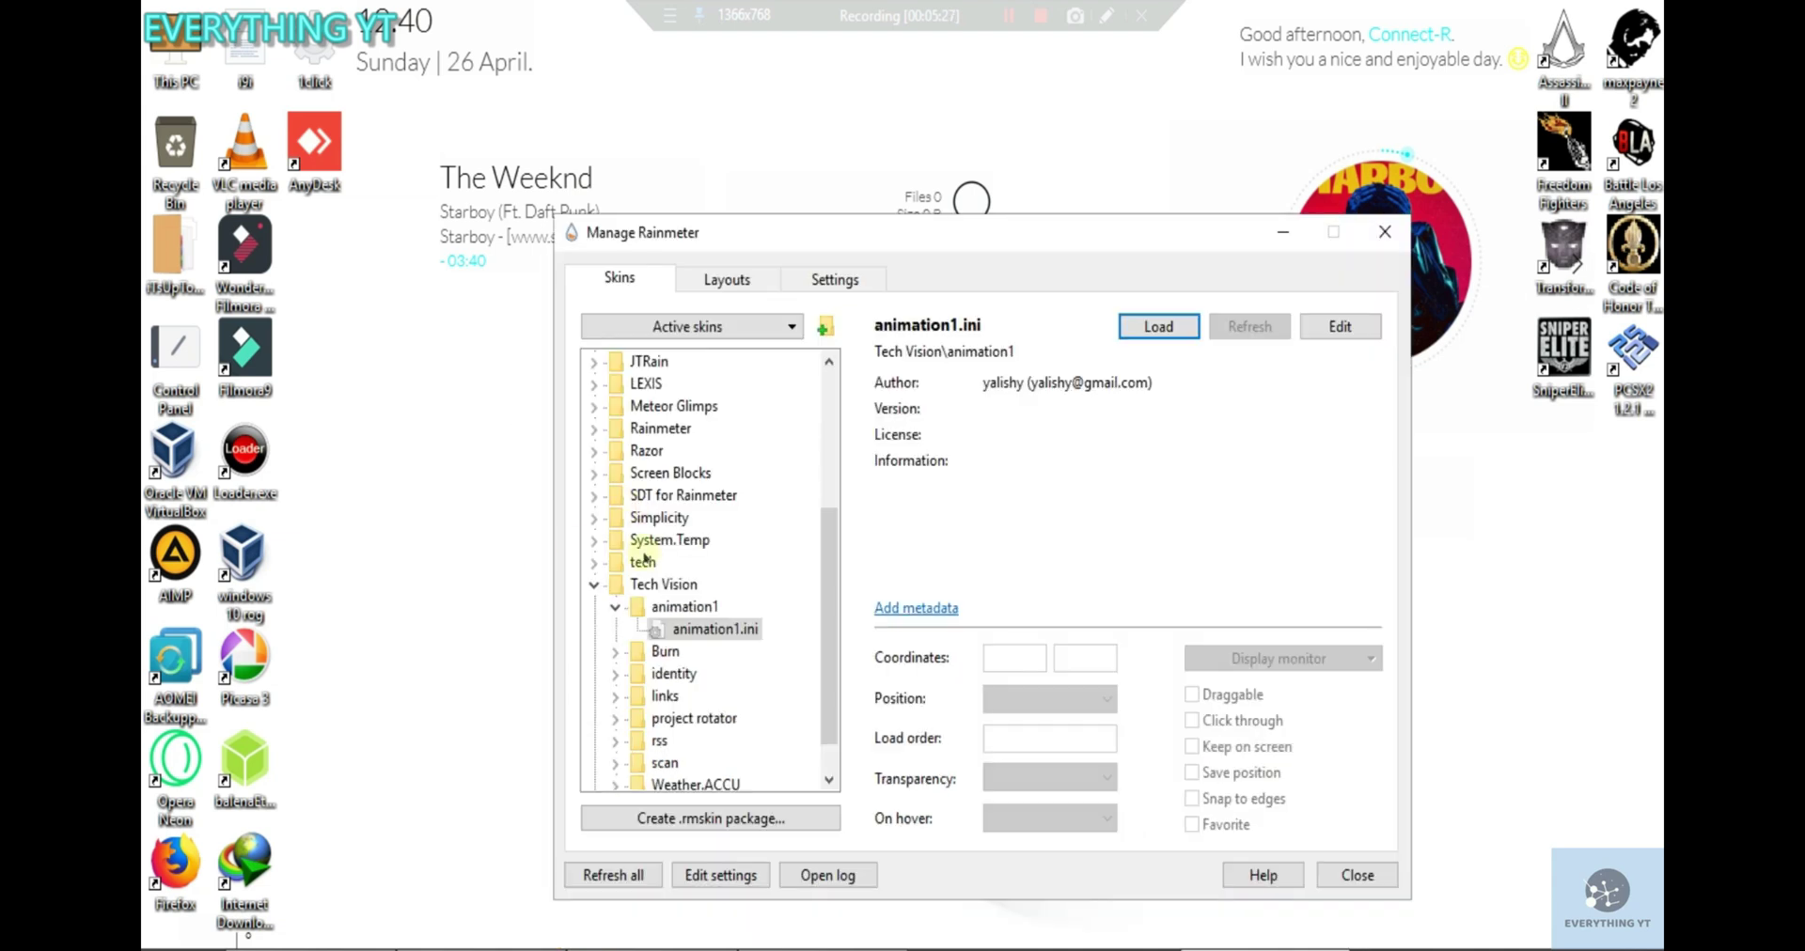
click(594, 581)
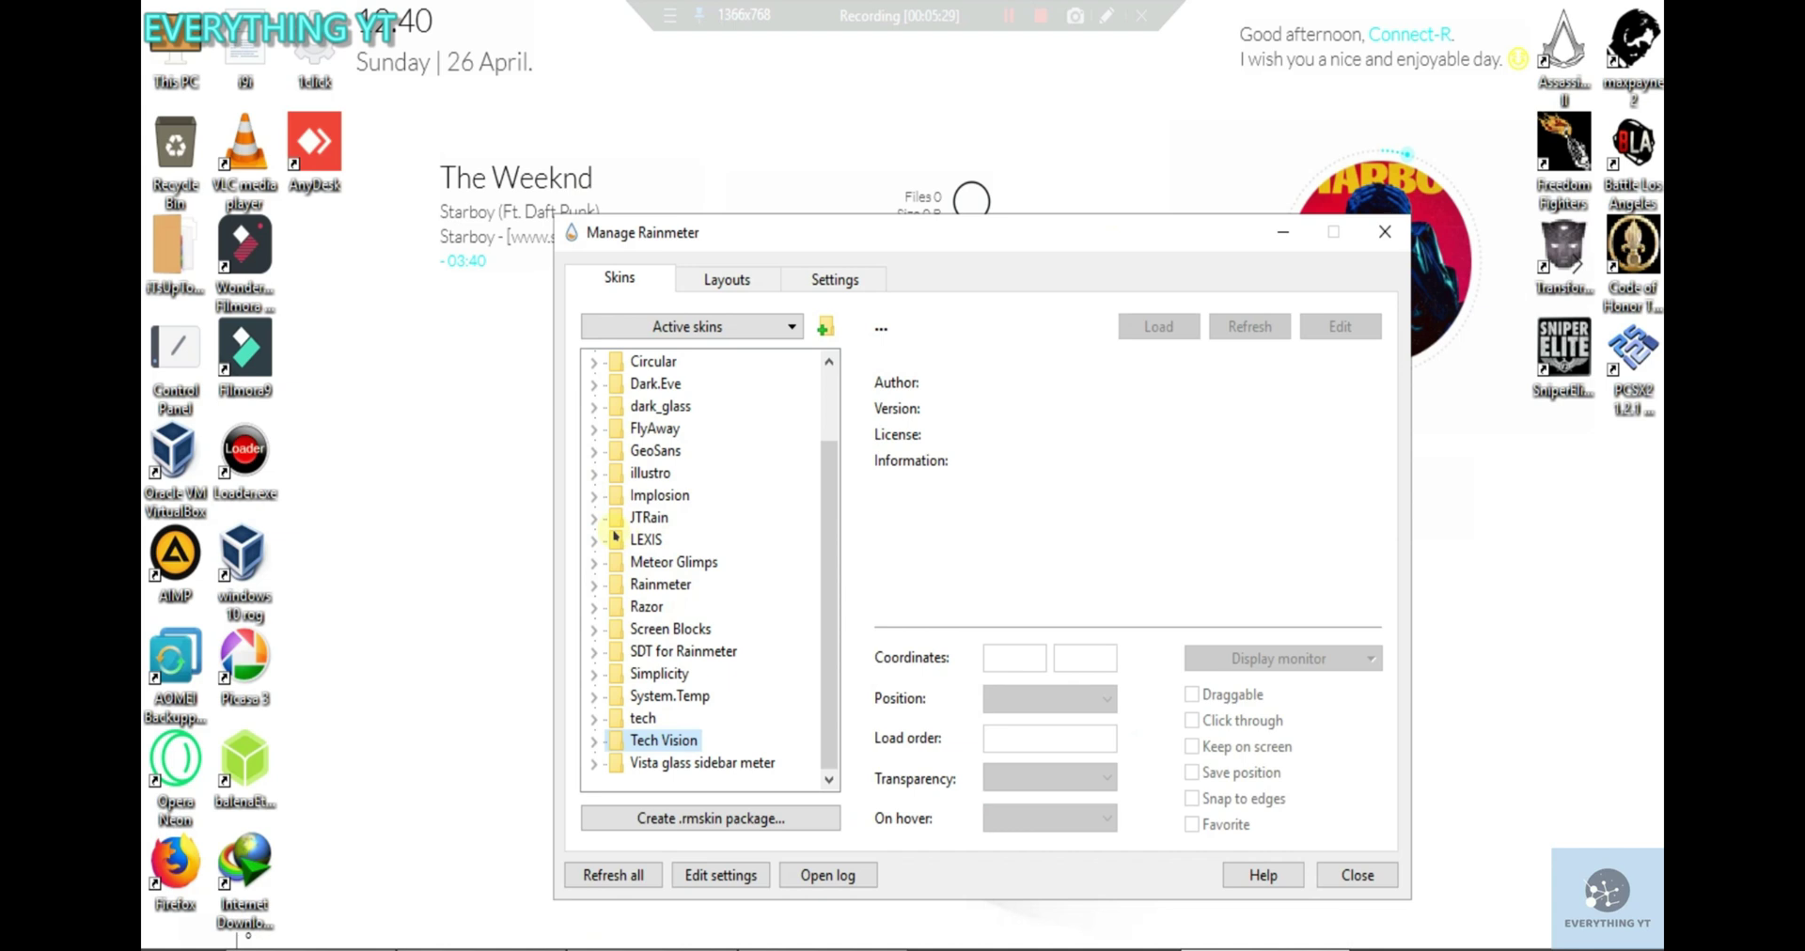
Load the CPU and RAM.ini skin from the Implosion pack and move the manager window down to uncover the desktop.
double_click(639, 498)
double_click(656, 519)
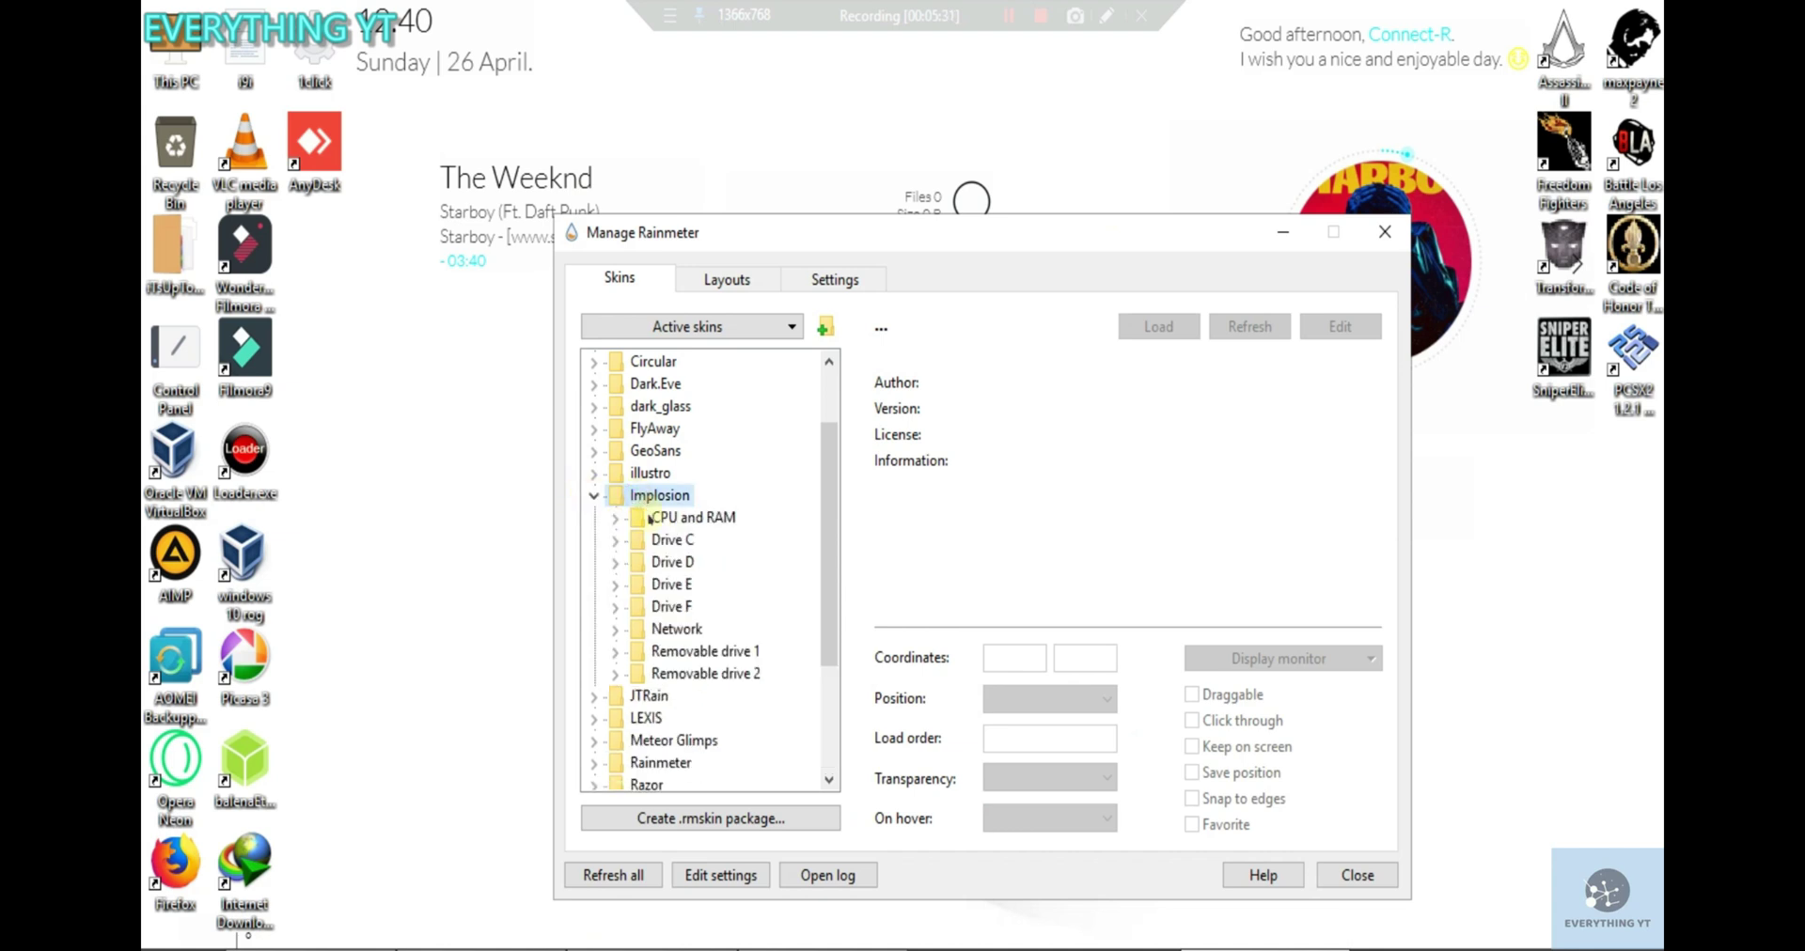
click(754, 542)
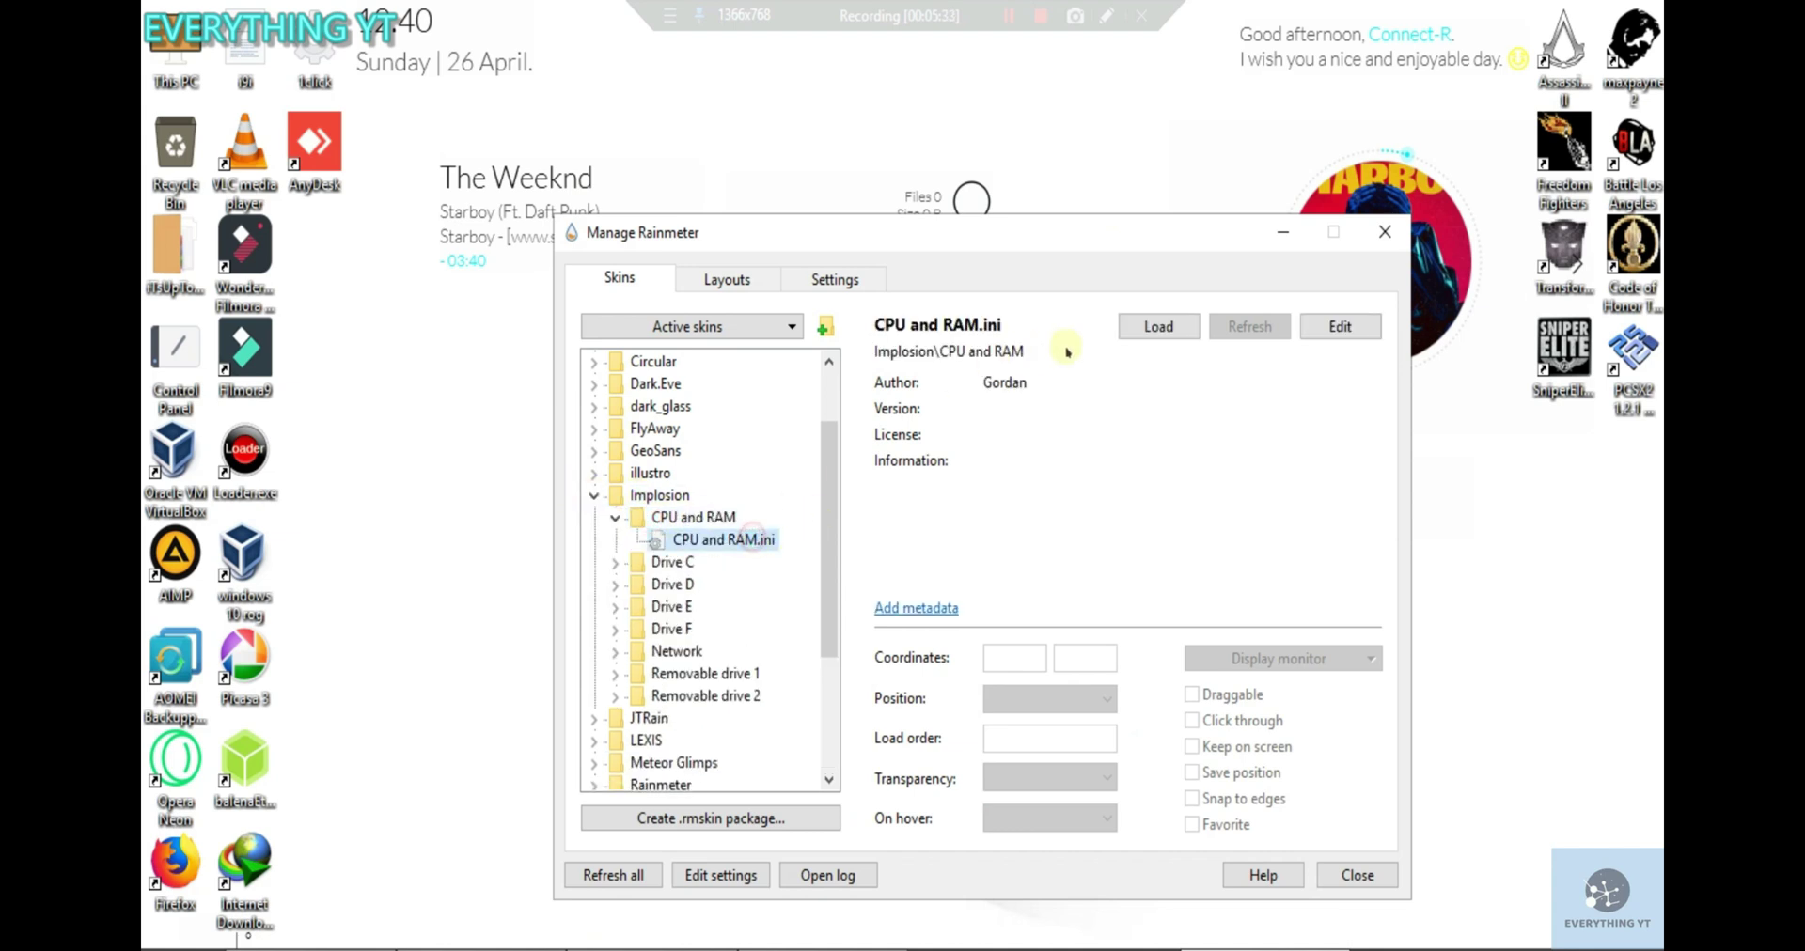
click(1157, 327)
click(470, 116)
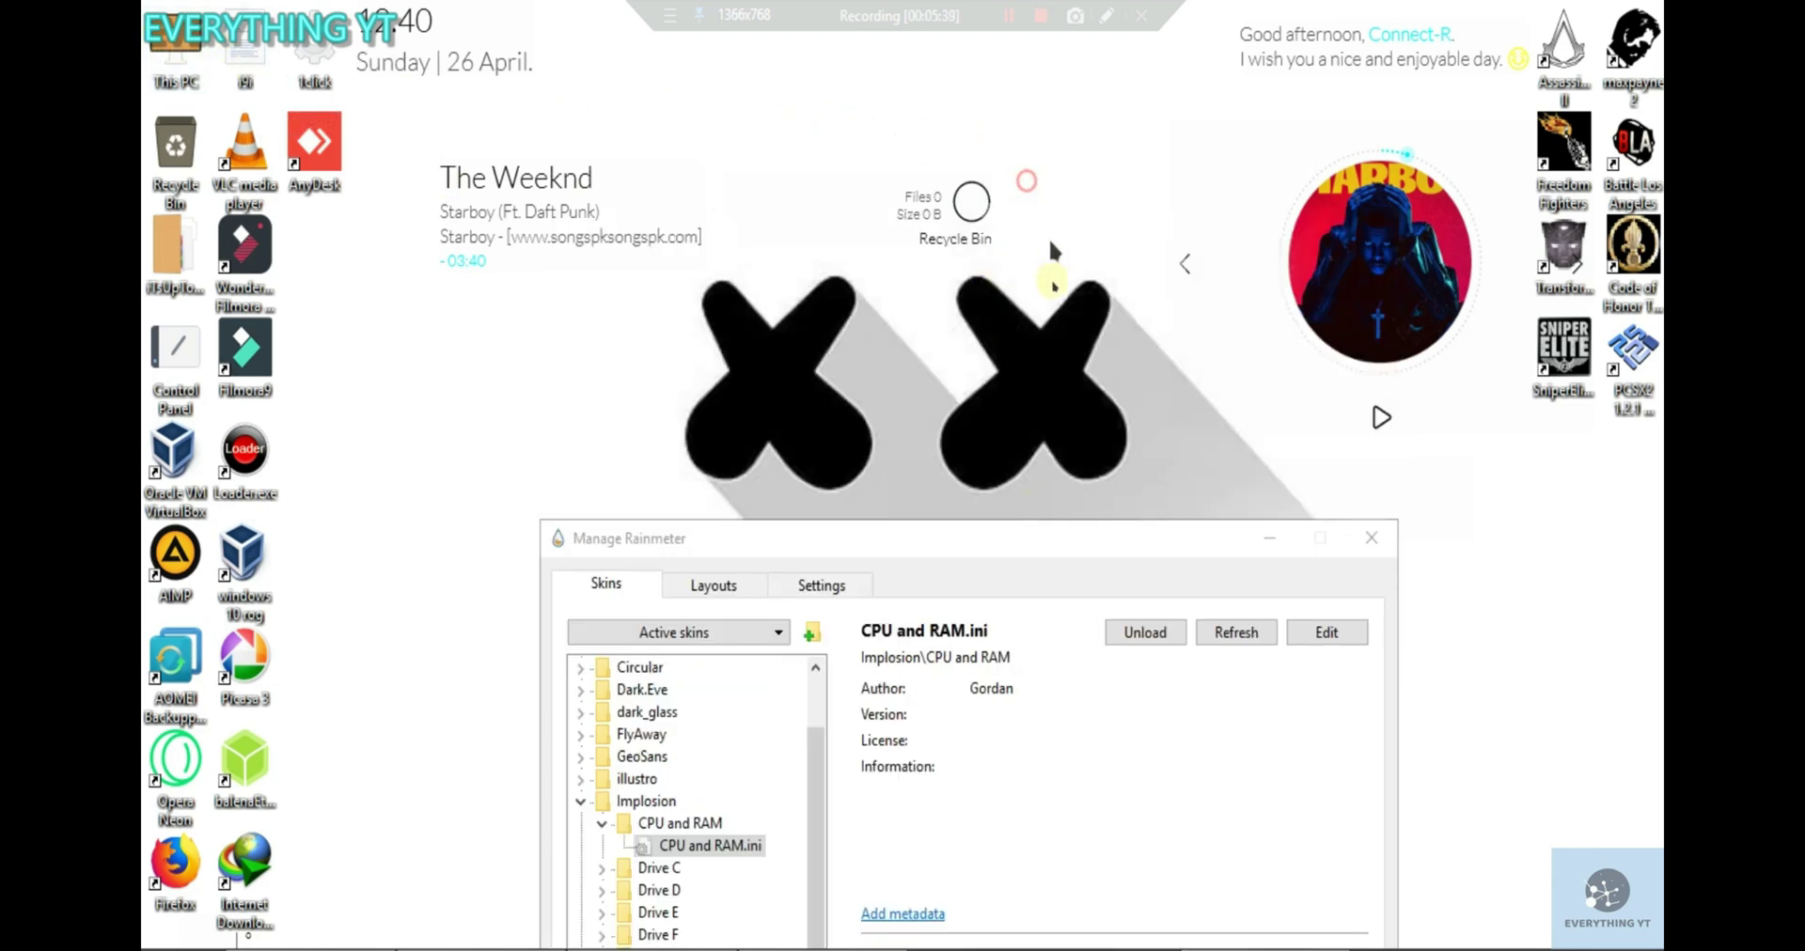
Move the CPU and RAM skin onto the wallpaper's right eye and change the desktop background to the dark picture with the red logo.
drag(980, 425, 1119, 425)
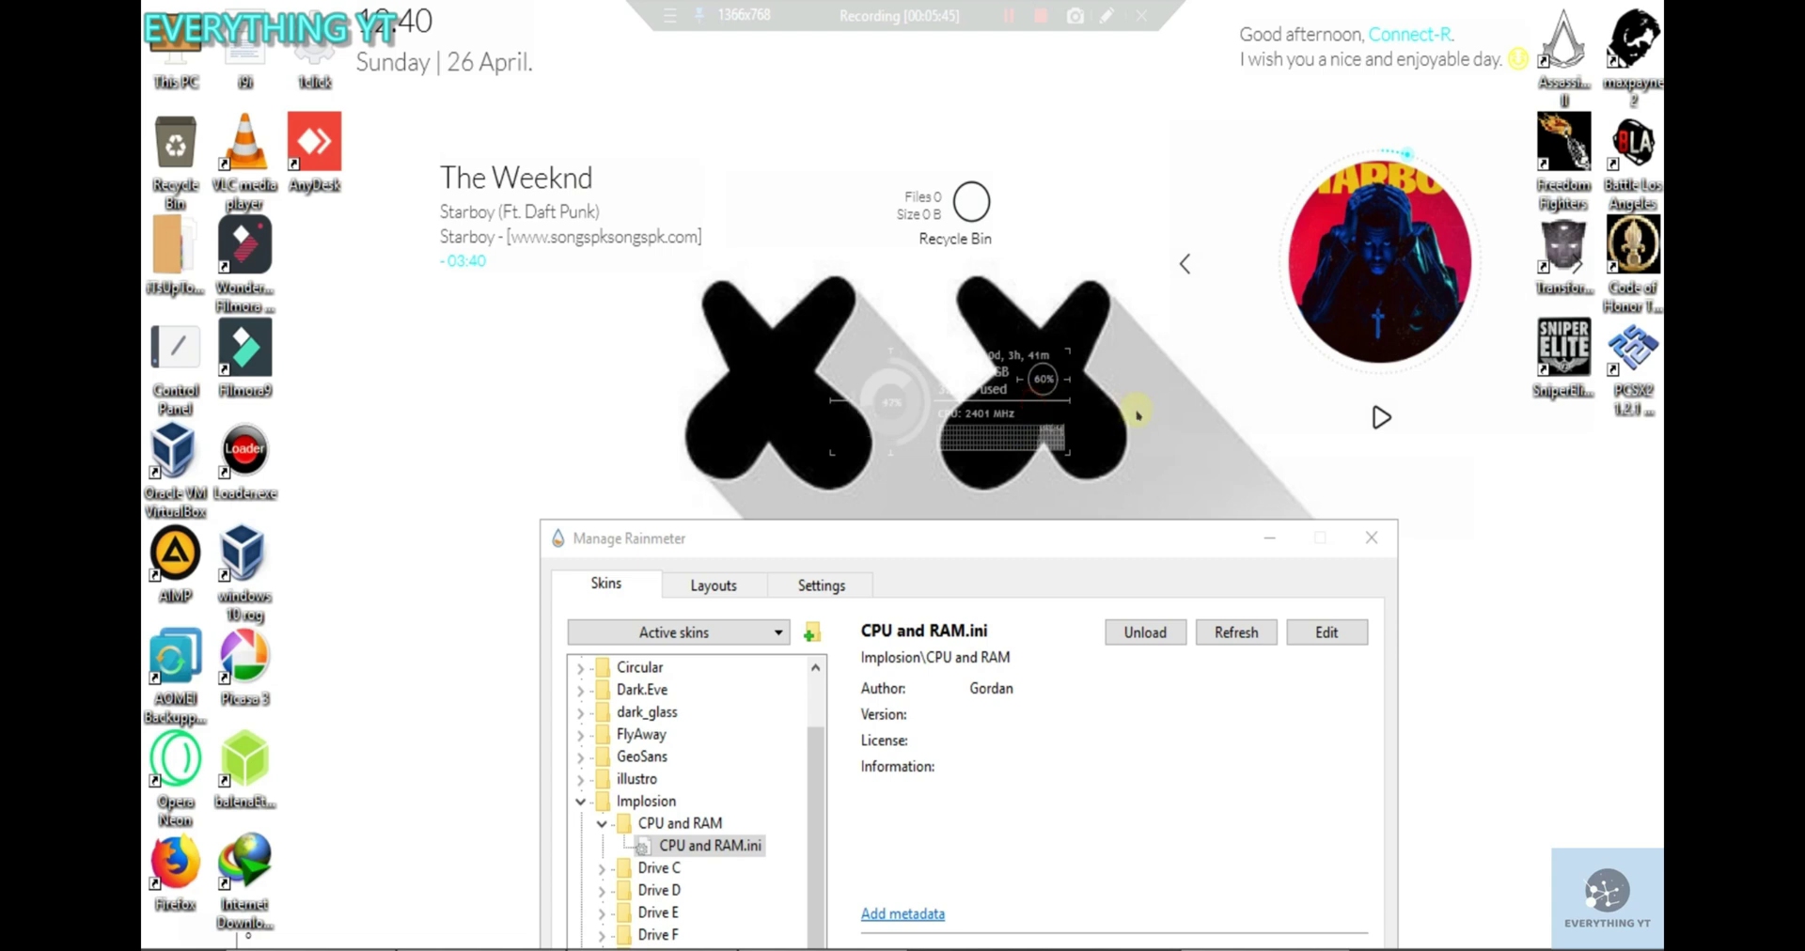
right_click(1496, 623)
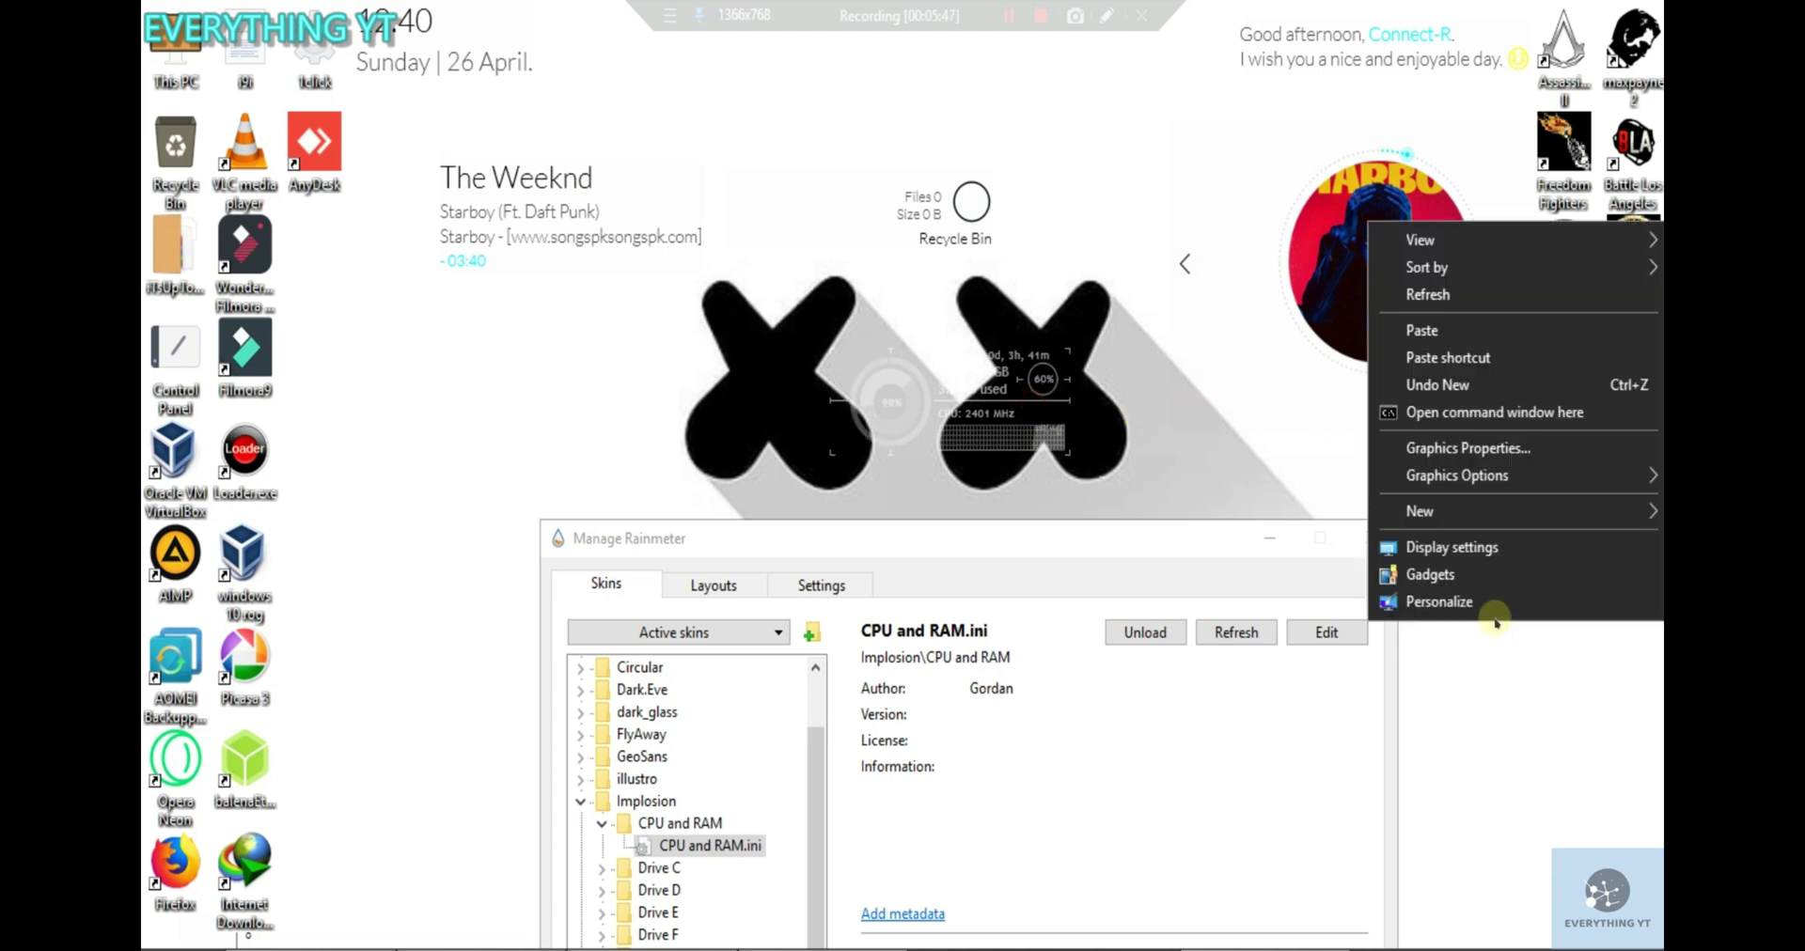
click(1453, 600)
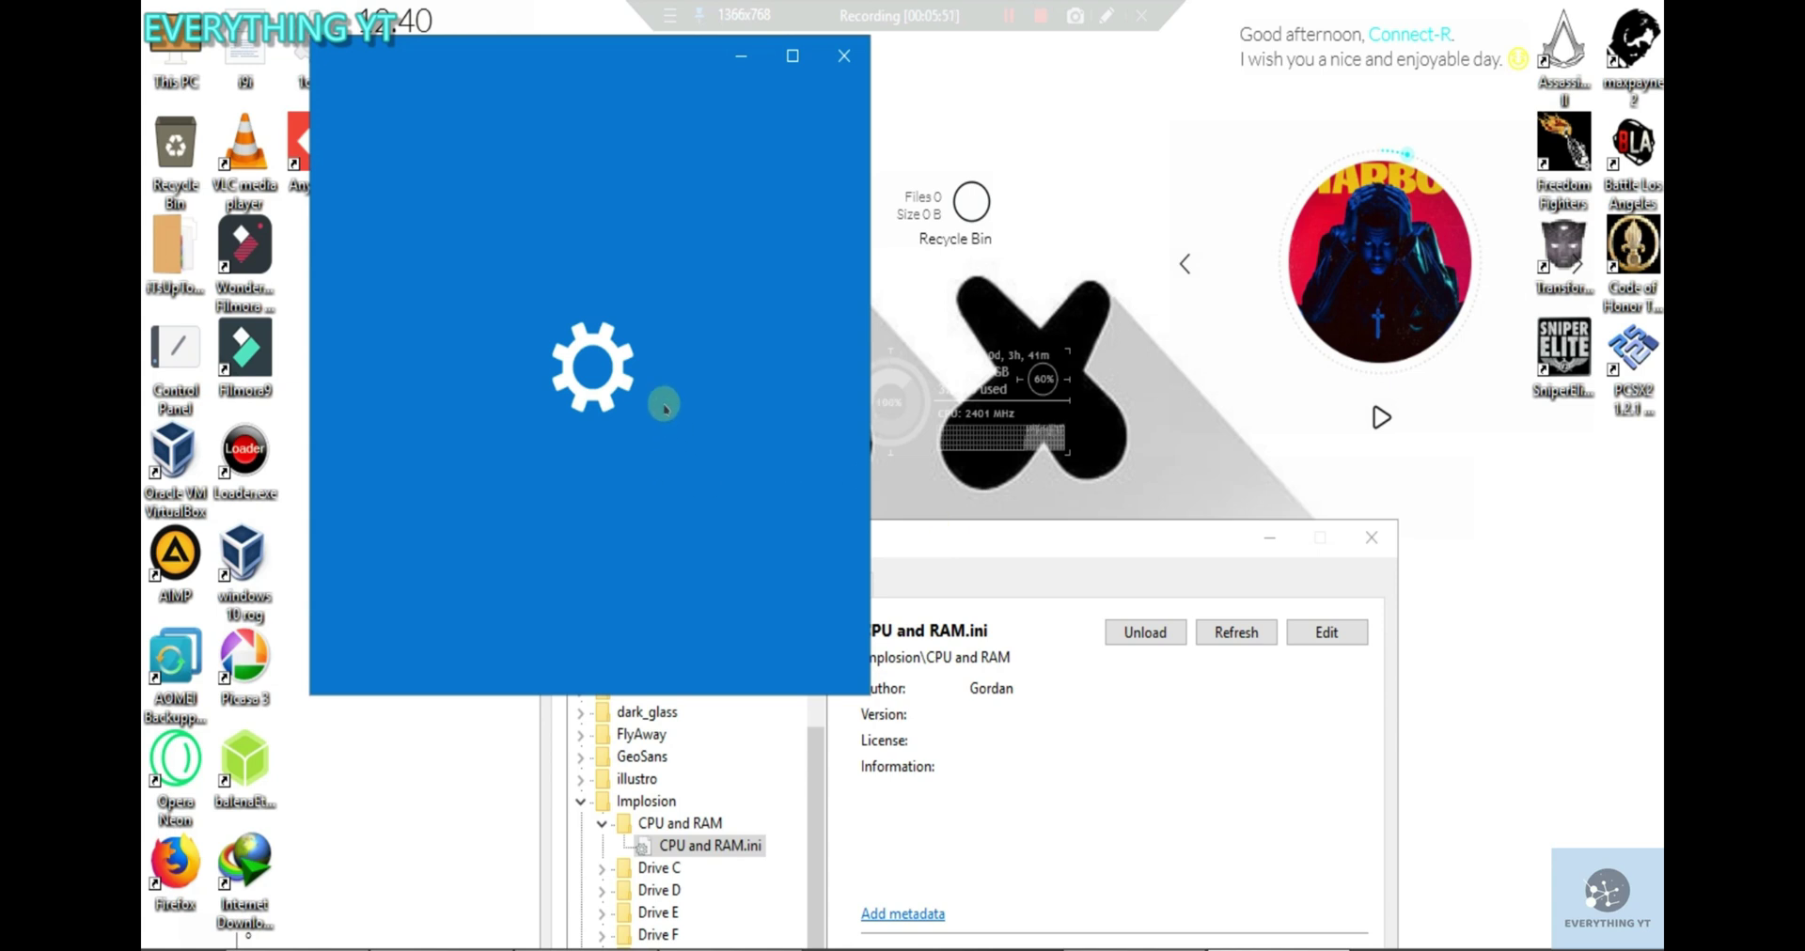
scroll(564, 526, down, 5)
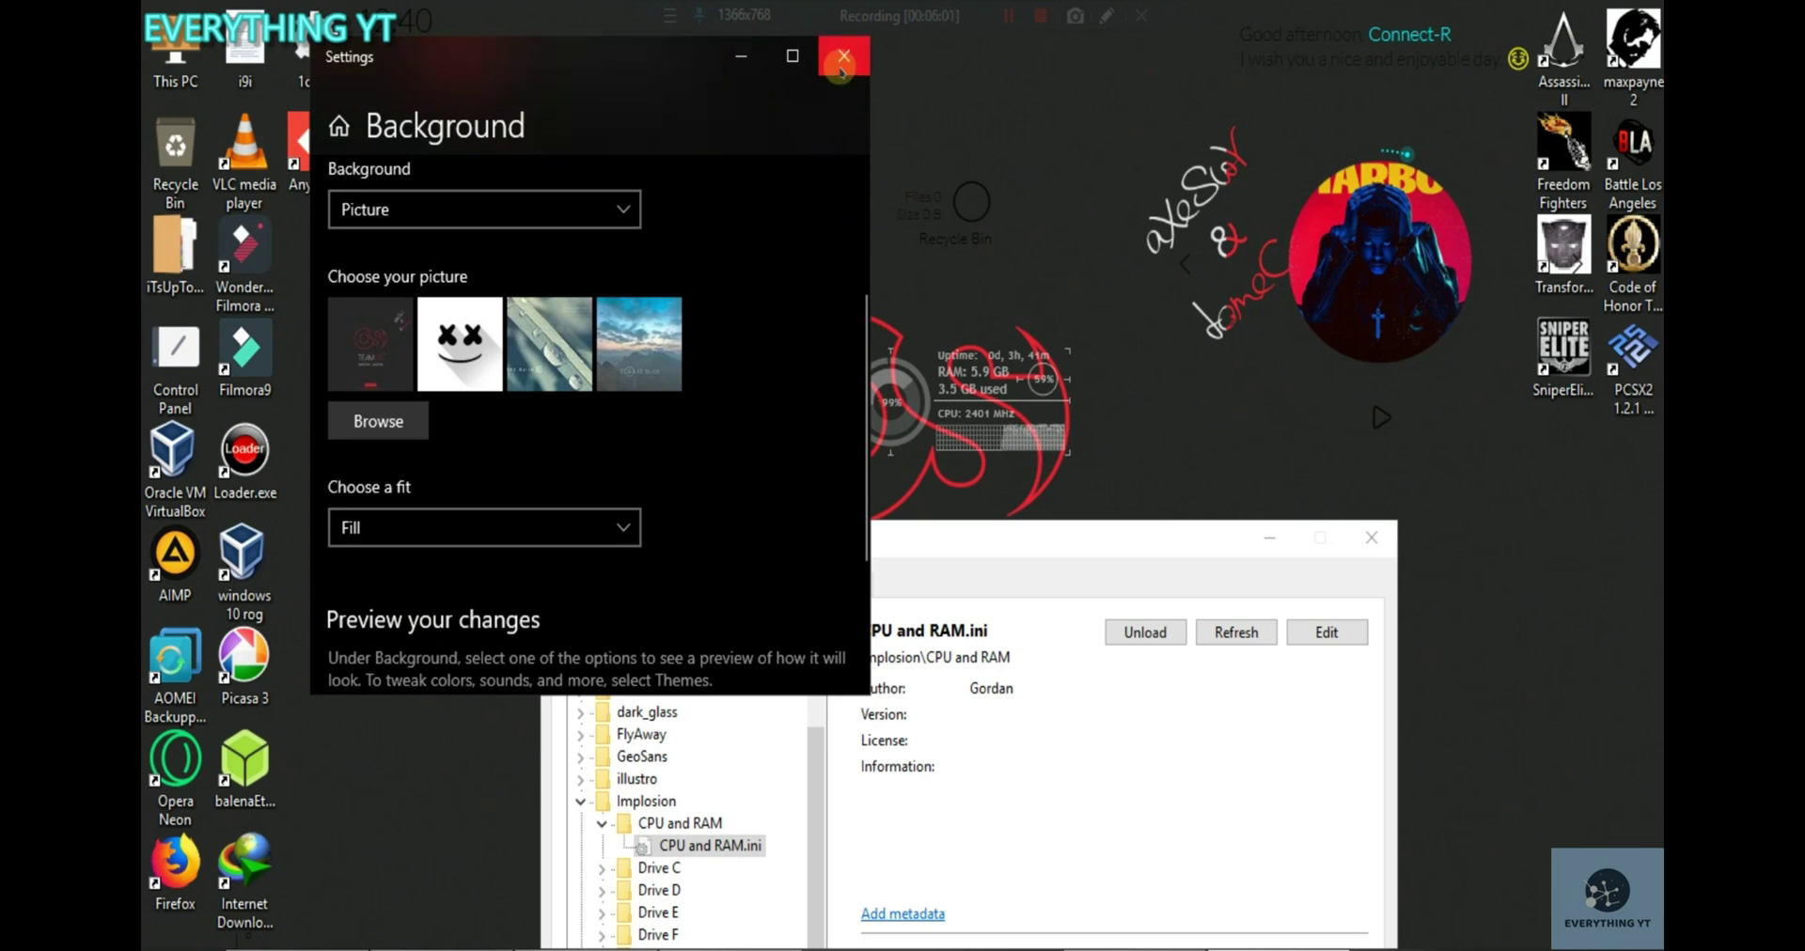
click(742, 63)
Move the CPU and RAM skin below the song title and the round album art skin lower on the desktop.
drag(977, 426, 481, 401)
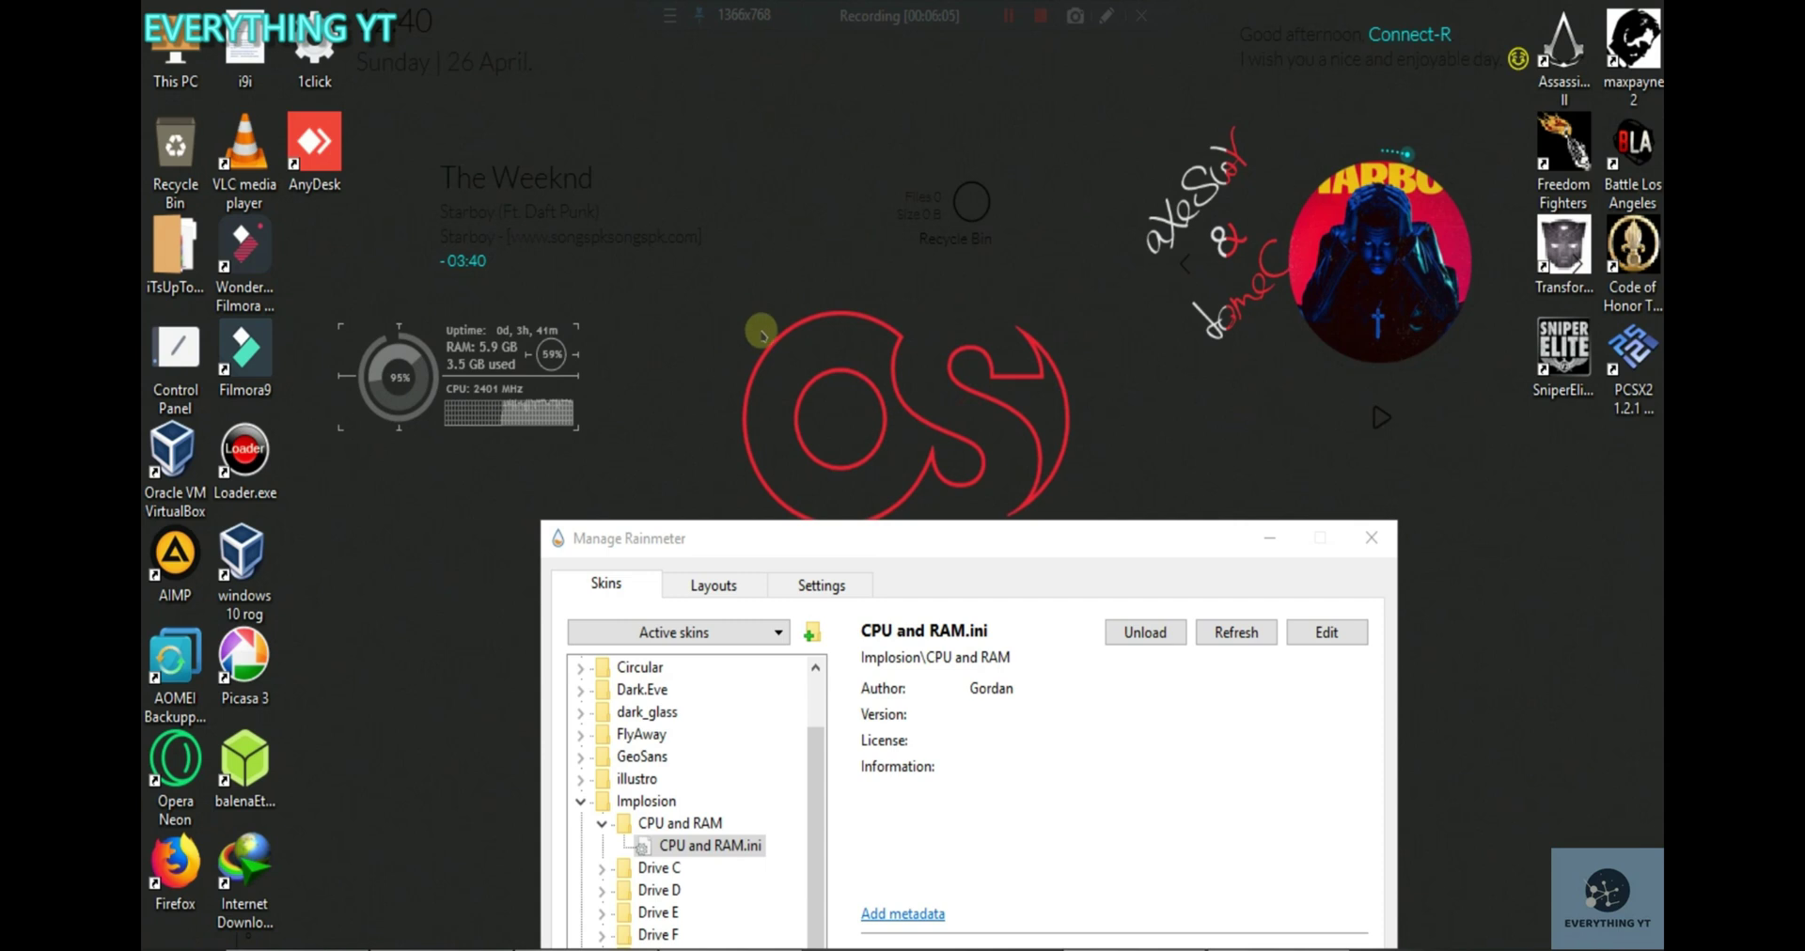
drag(1354, 262, 1431, 576)
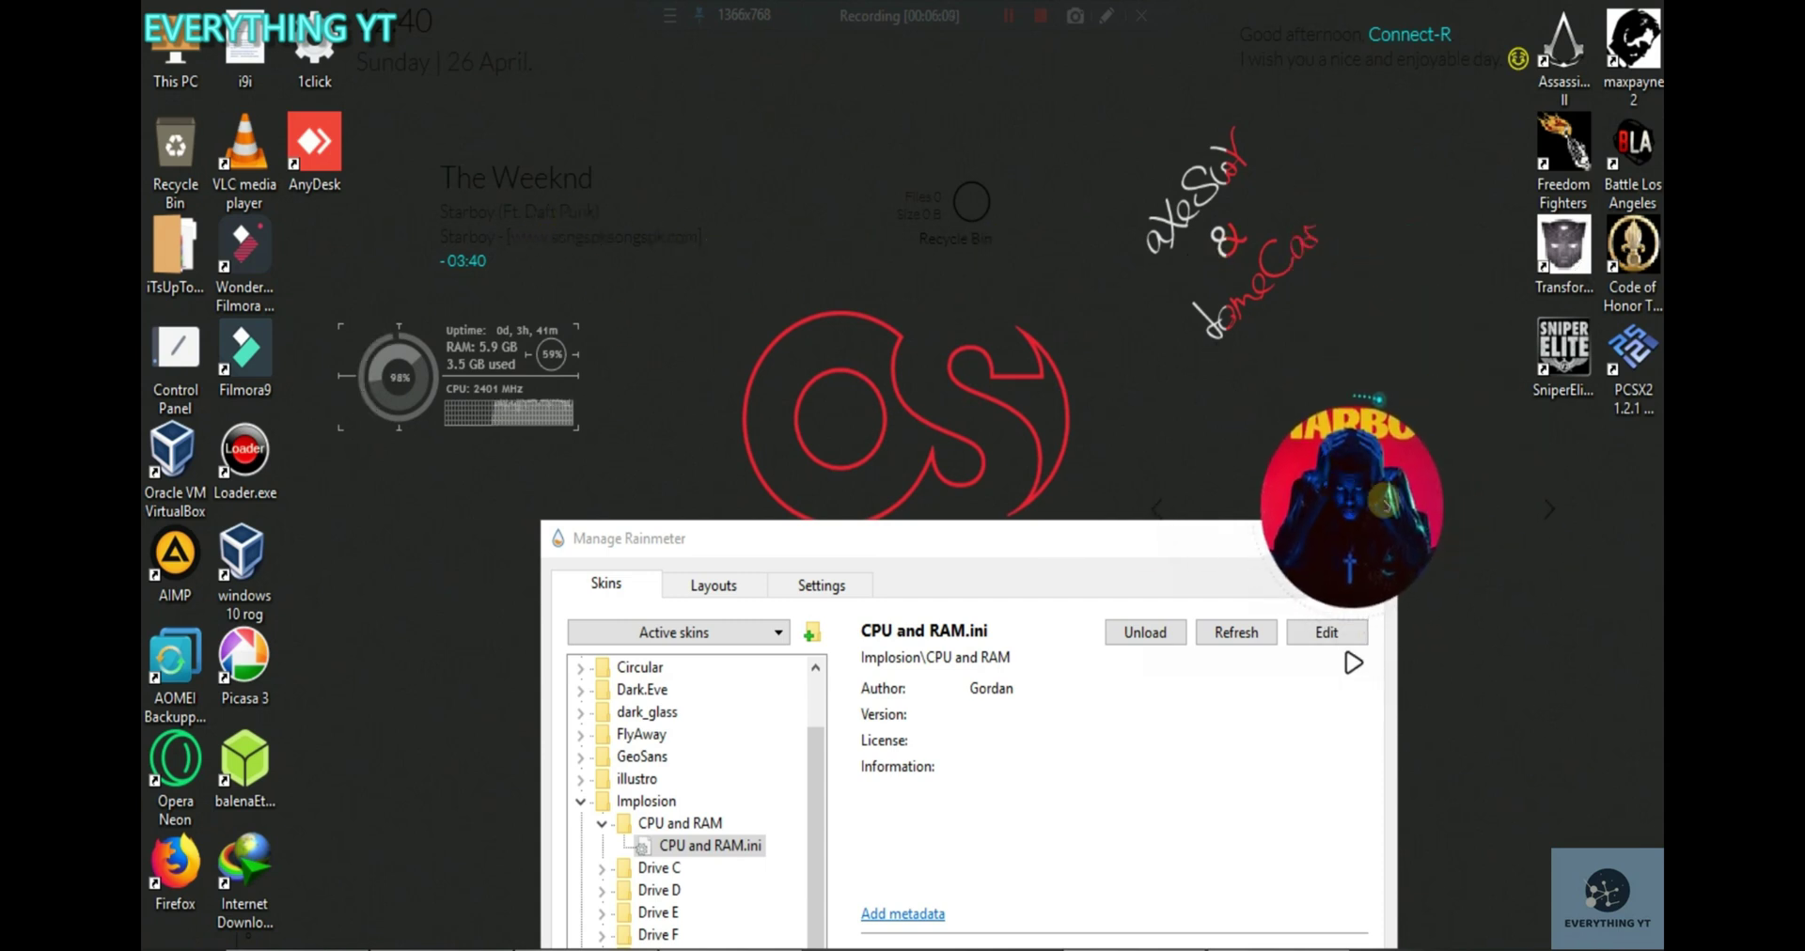
Bring the manager window forward and higher on the screen, and collapse the CPU and RAM and Implosion folders.
click(896, 565)
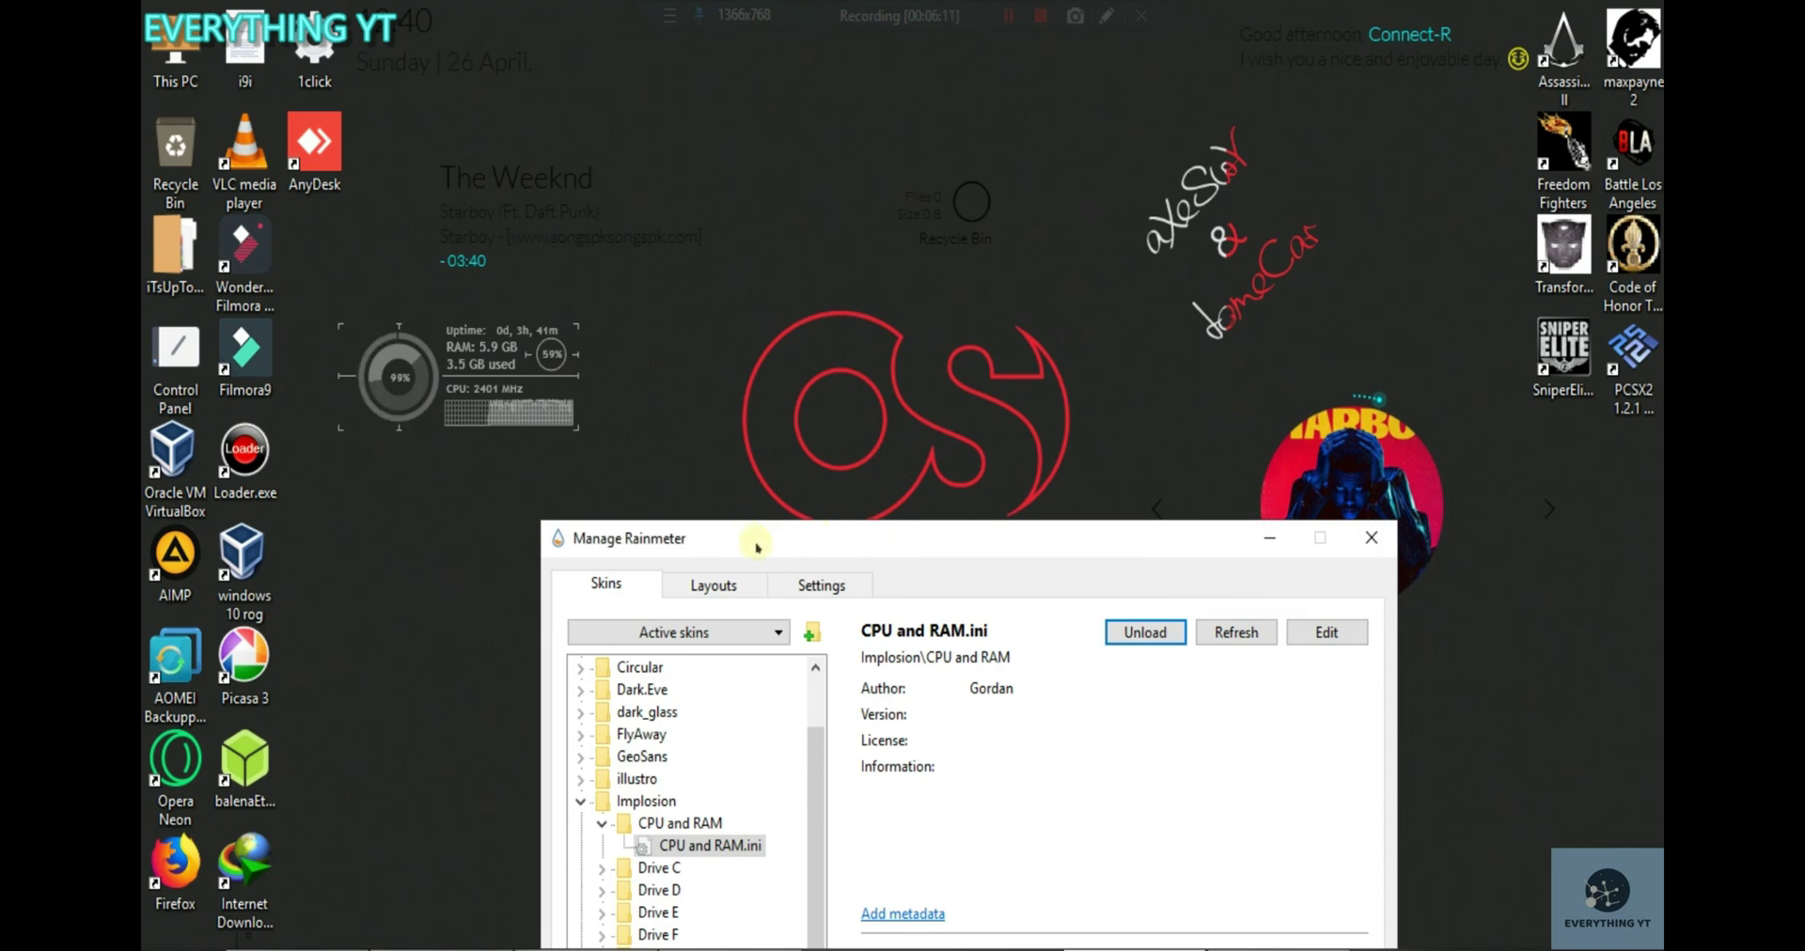
drag(816, 545, 808, 326)
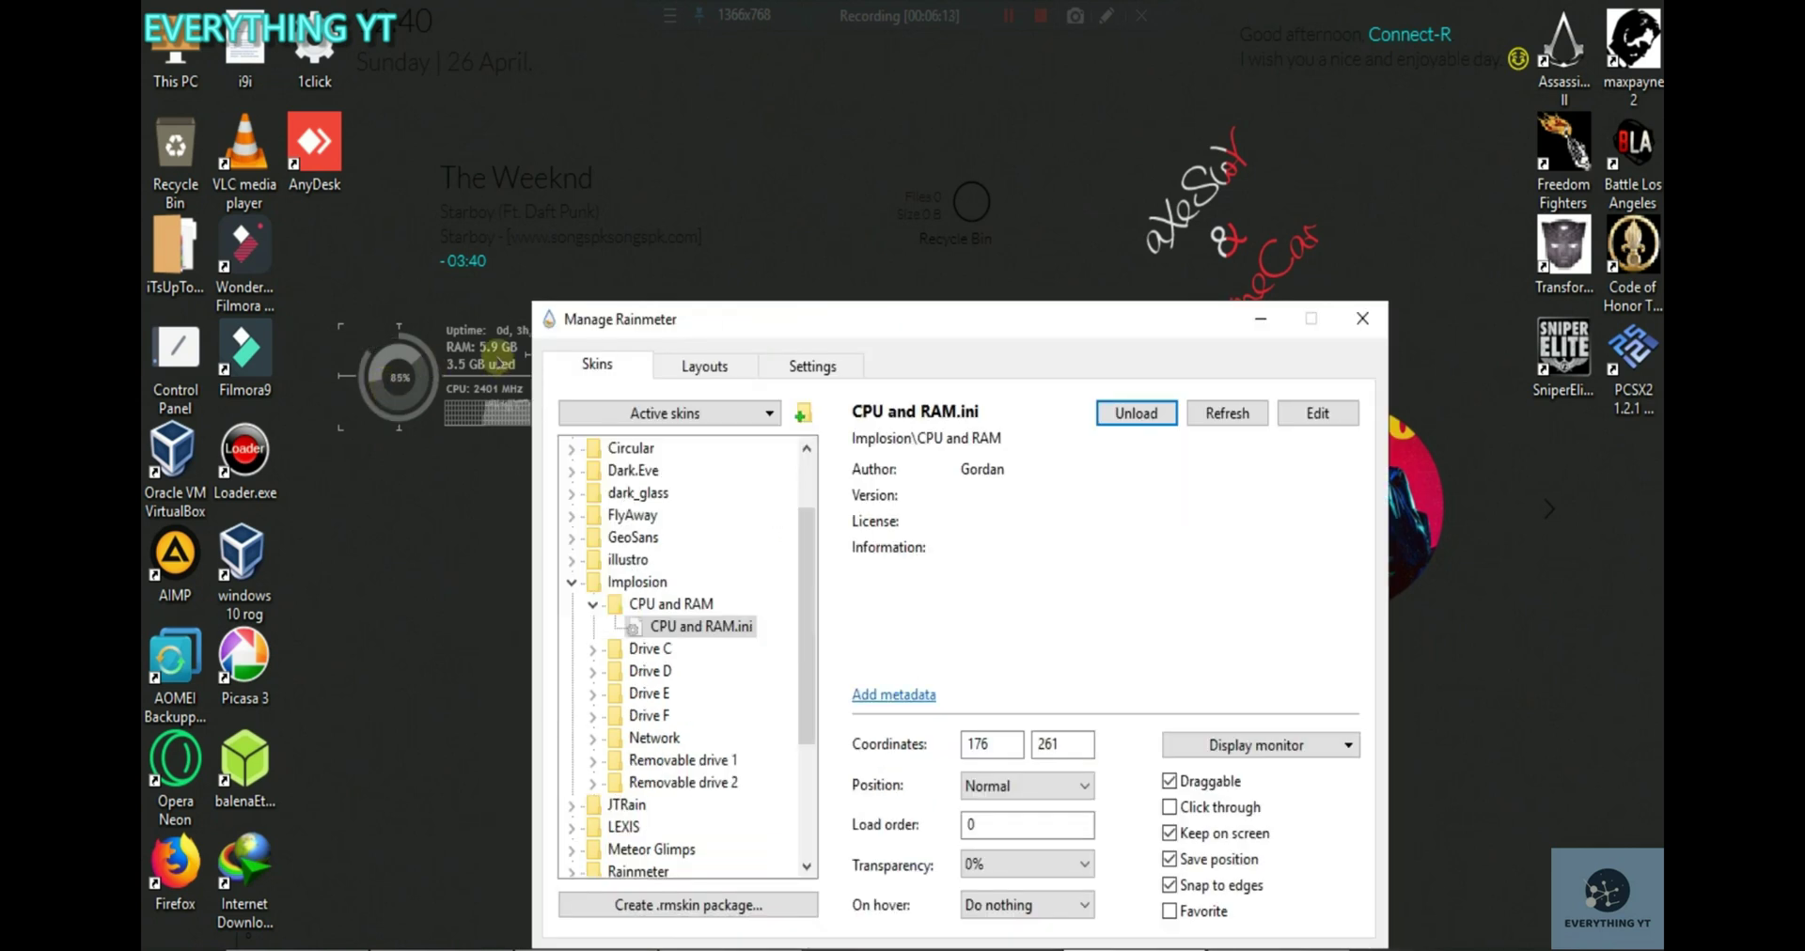
click(592, 605)
scroll(616, 649, down, 2)
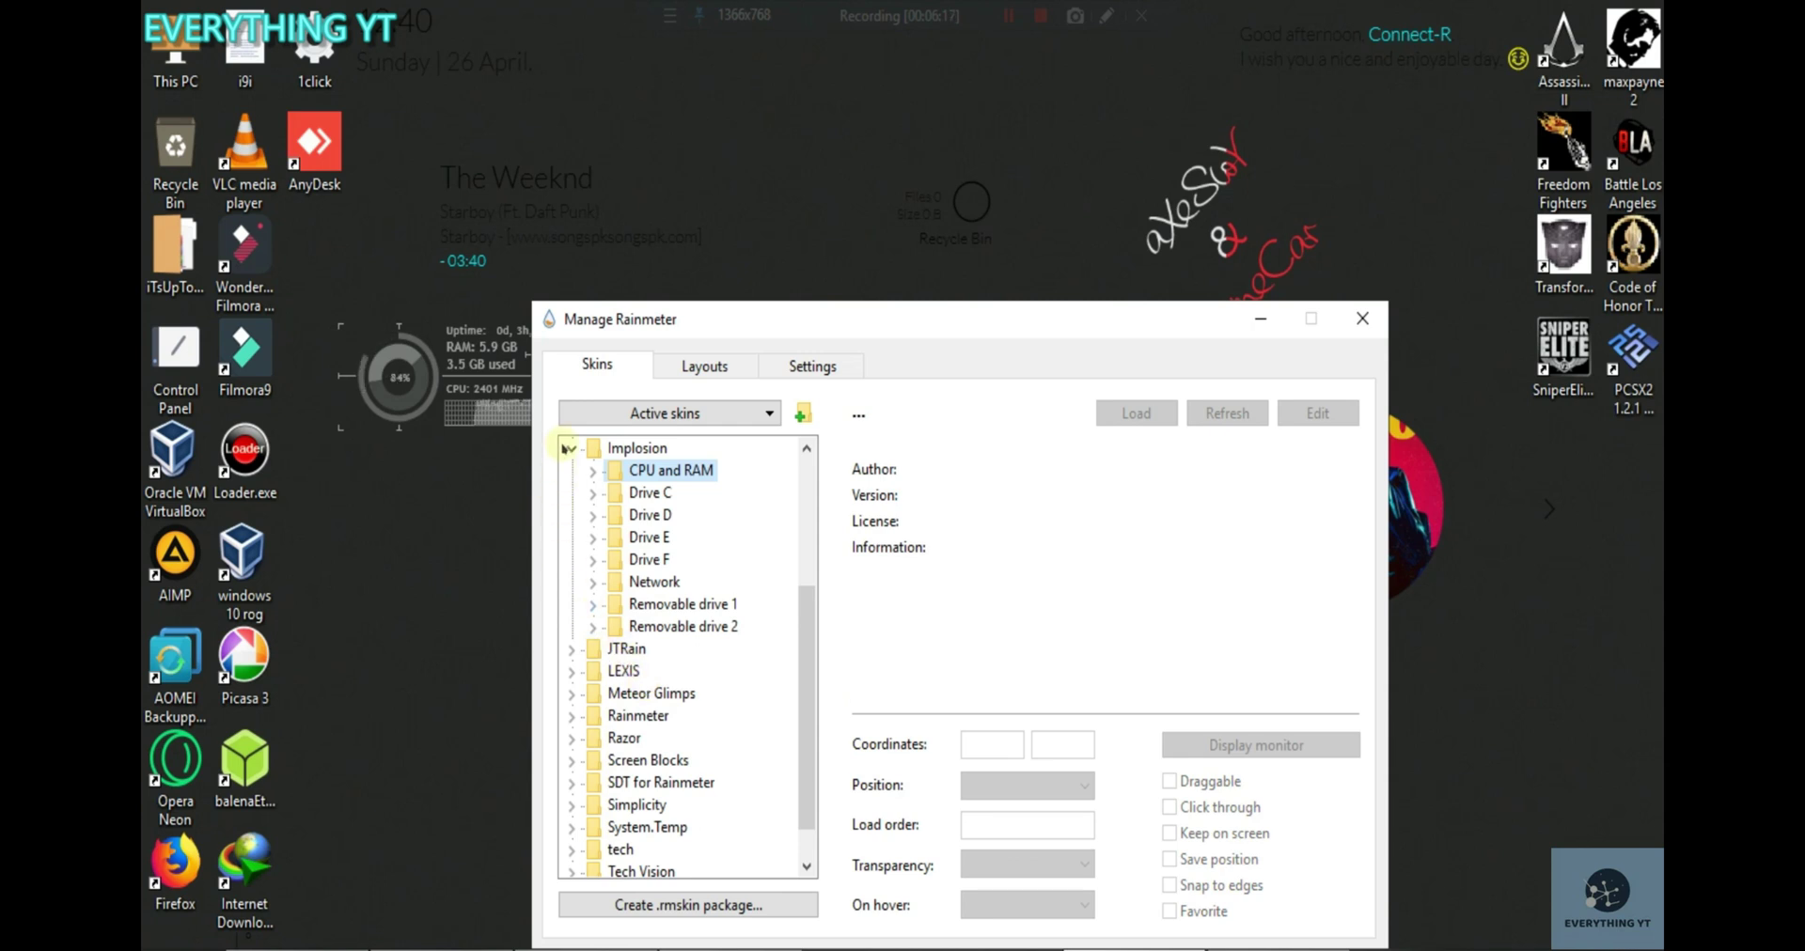
click(568, 448)
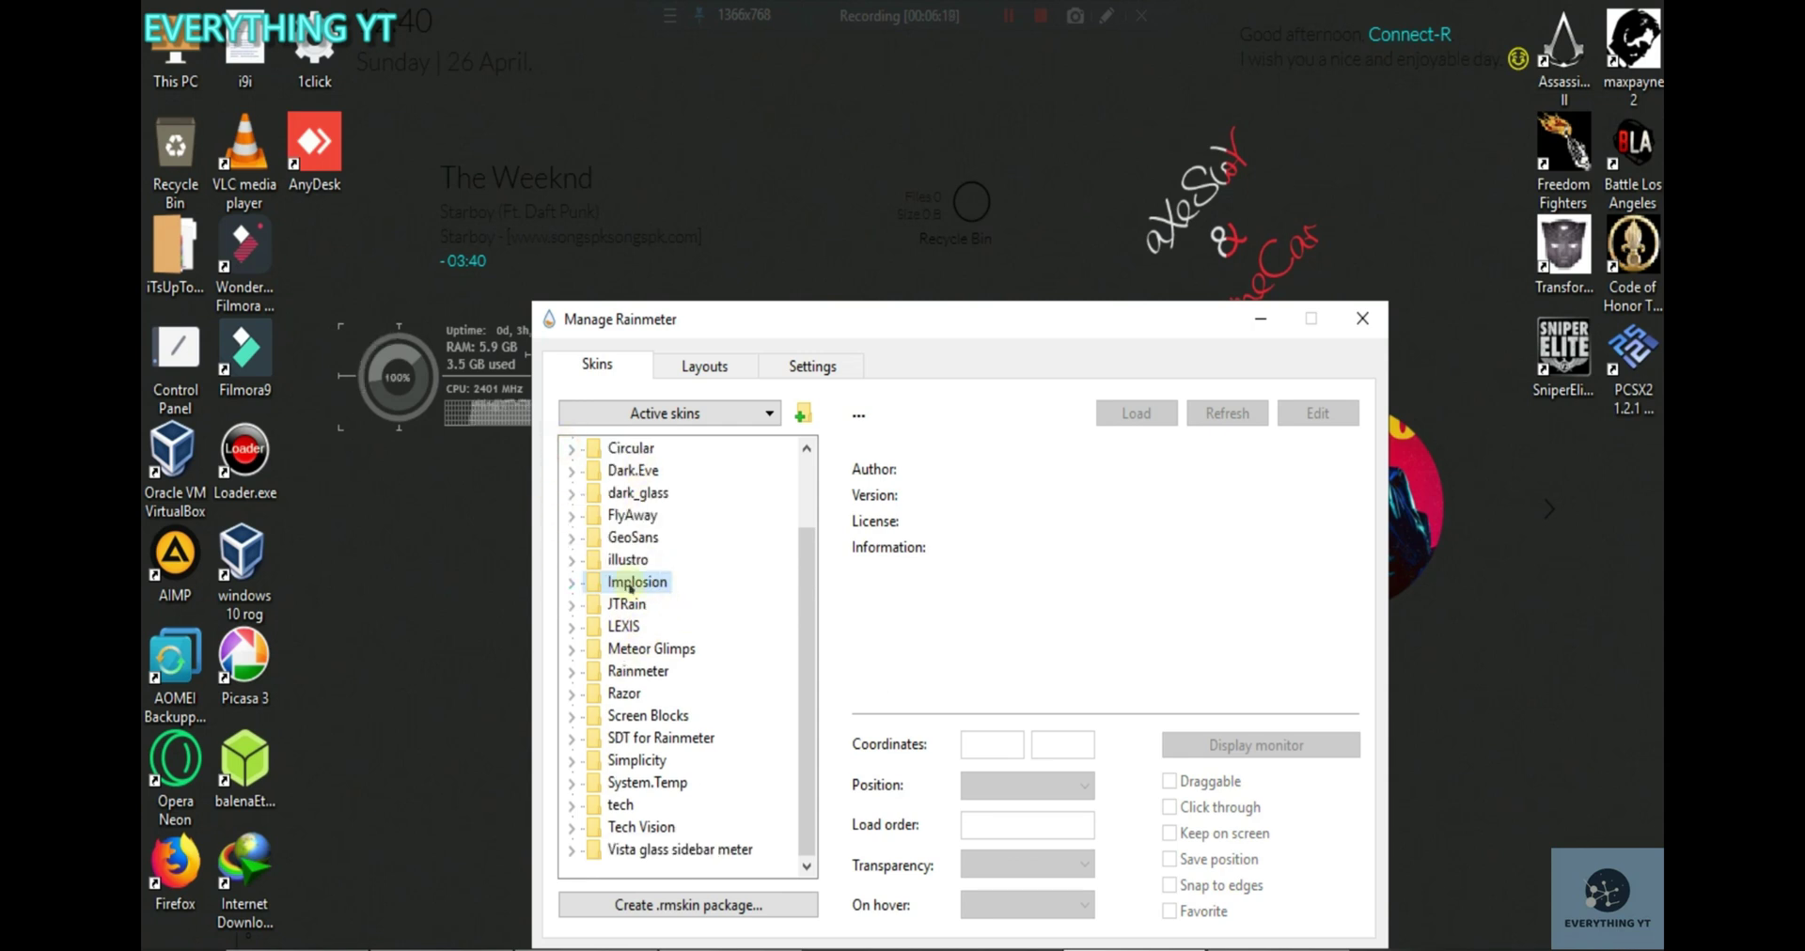
Check the subfolders of the LEXIS skin pack and collapse it again.
click(574, 625)
click(655, 650)
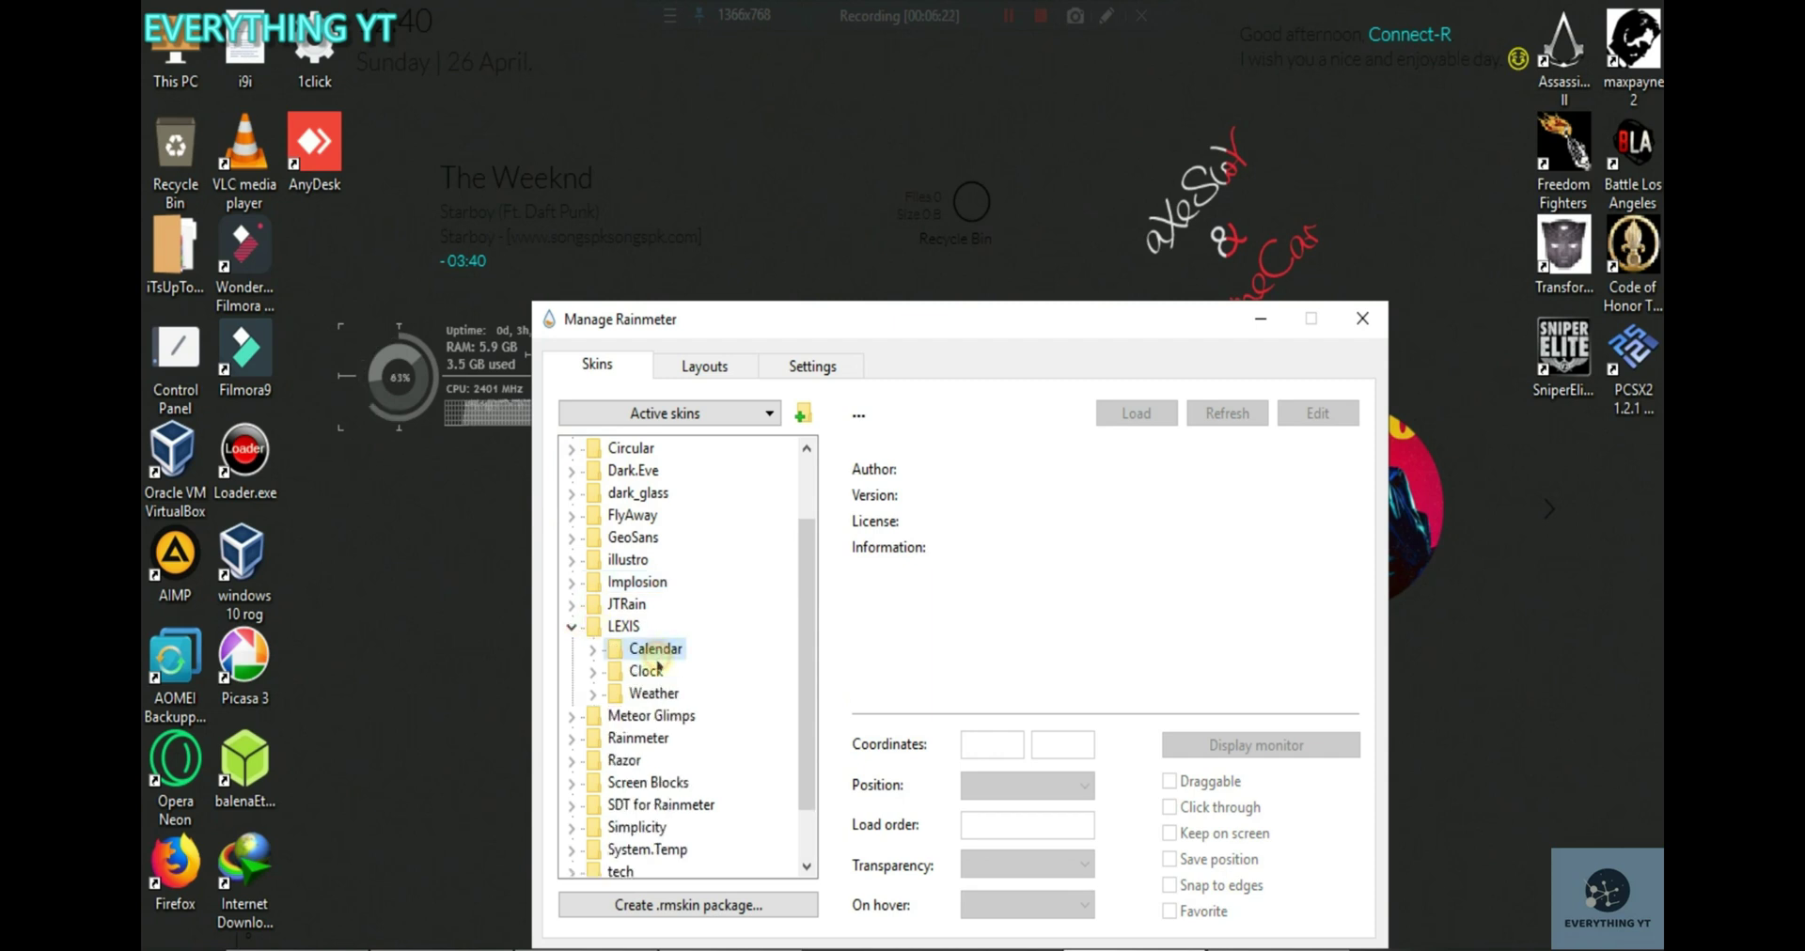
click(575, 628)
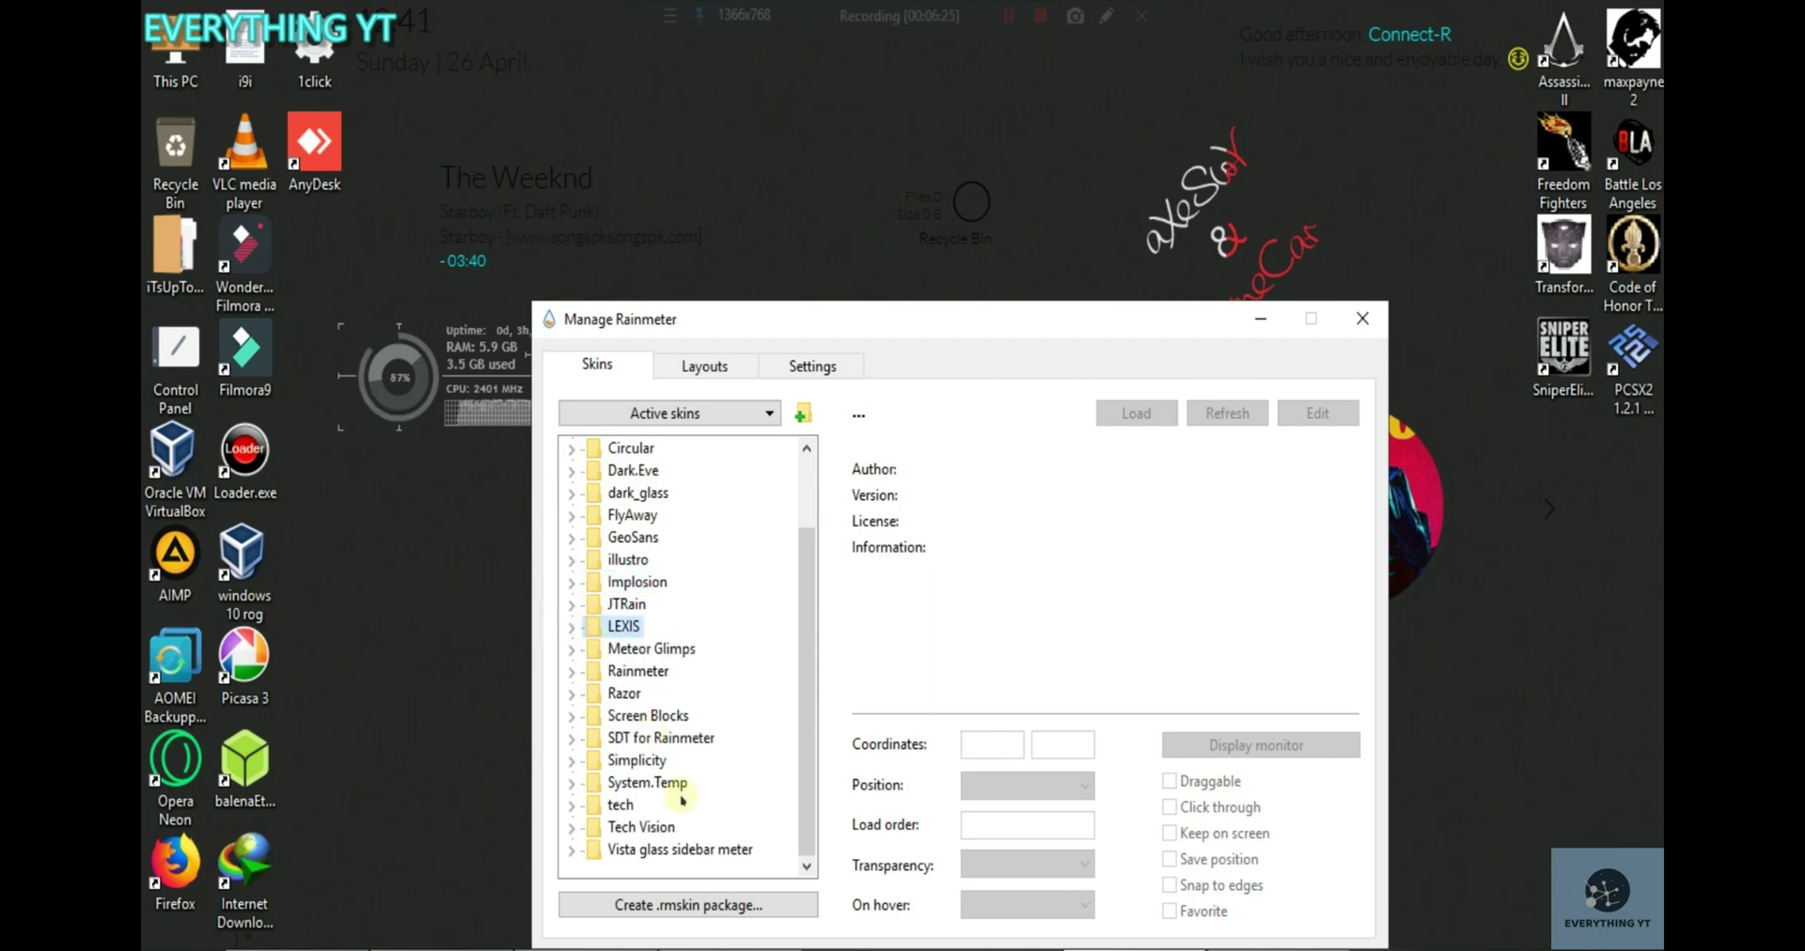
Load the animation1.ini skin from the Tech Vision pack and place it between the song title and Recycle Bin skins.
click(571, 827)
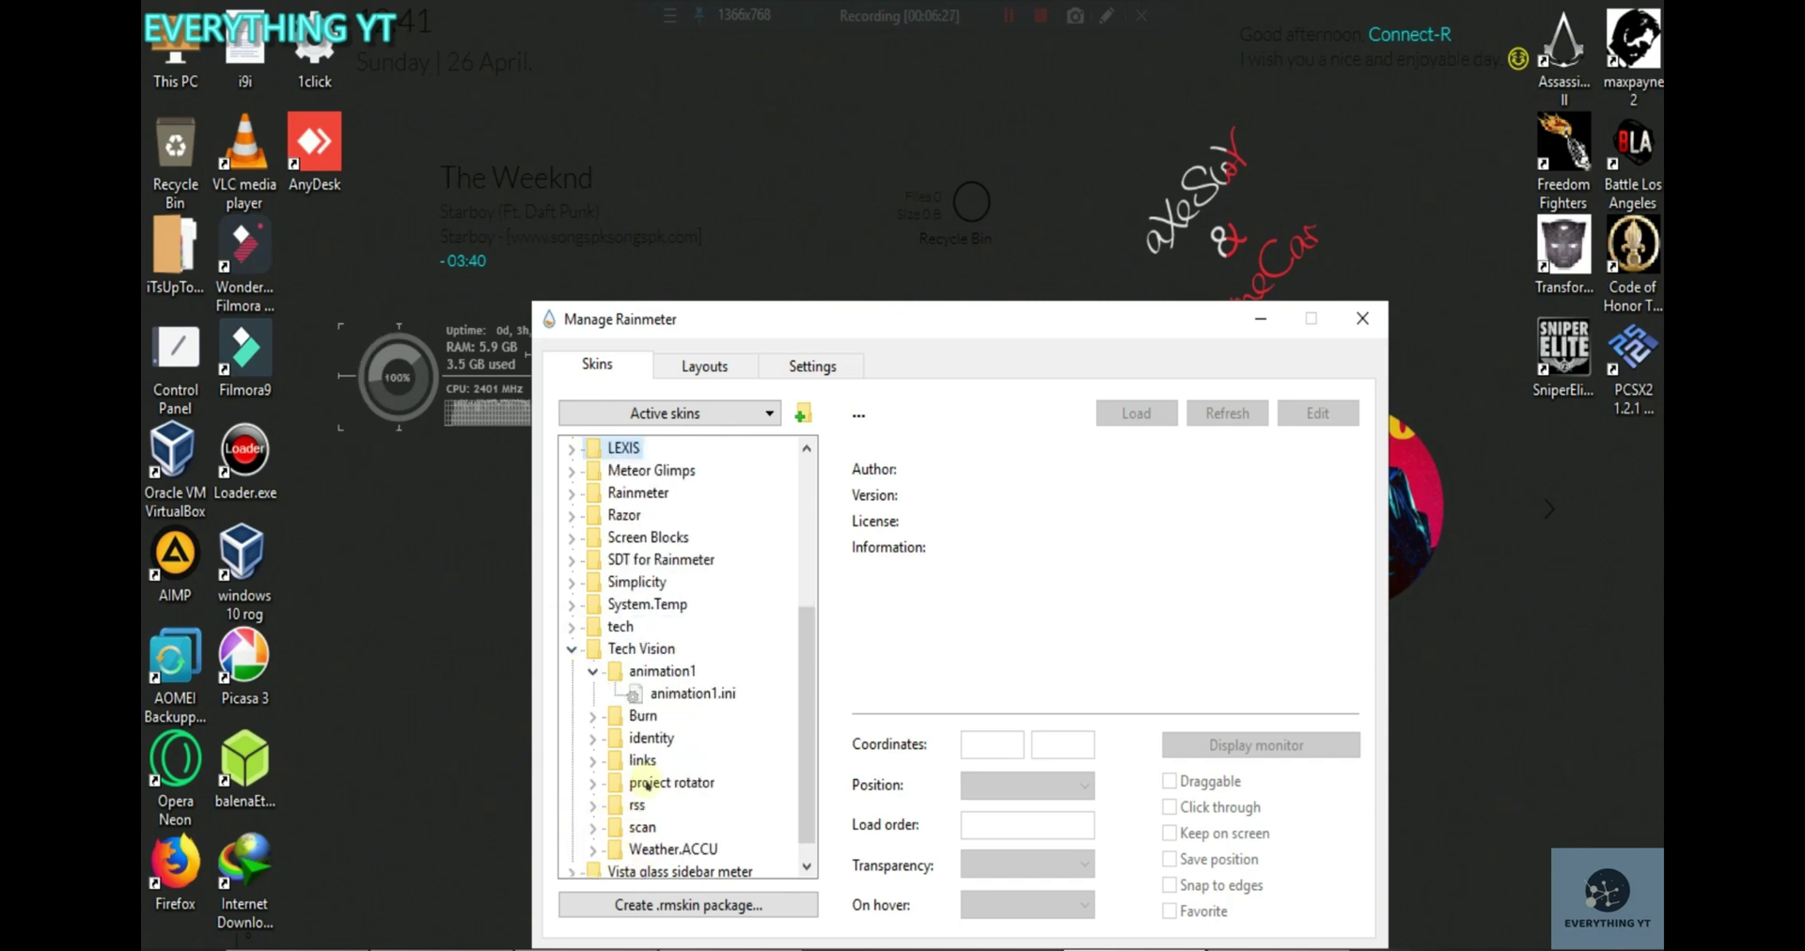
click(659, 697)
double_click(656, 696)
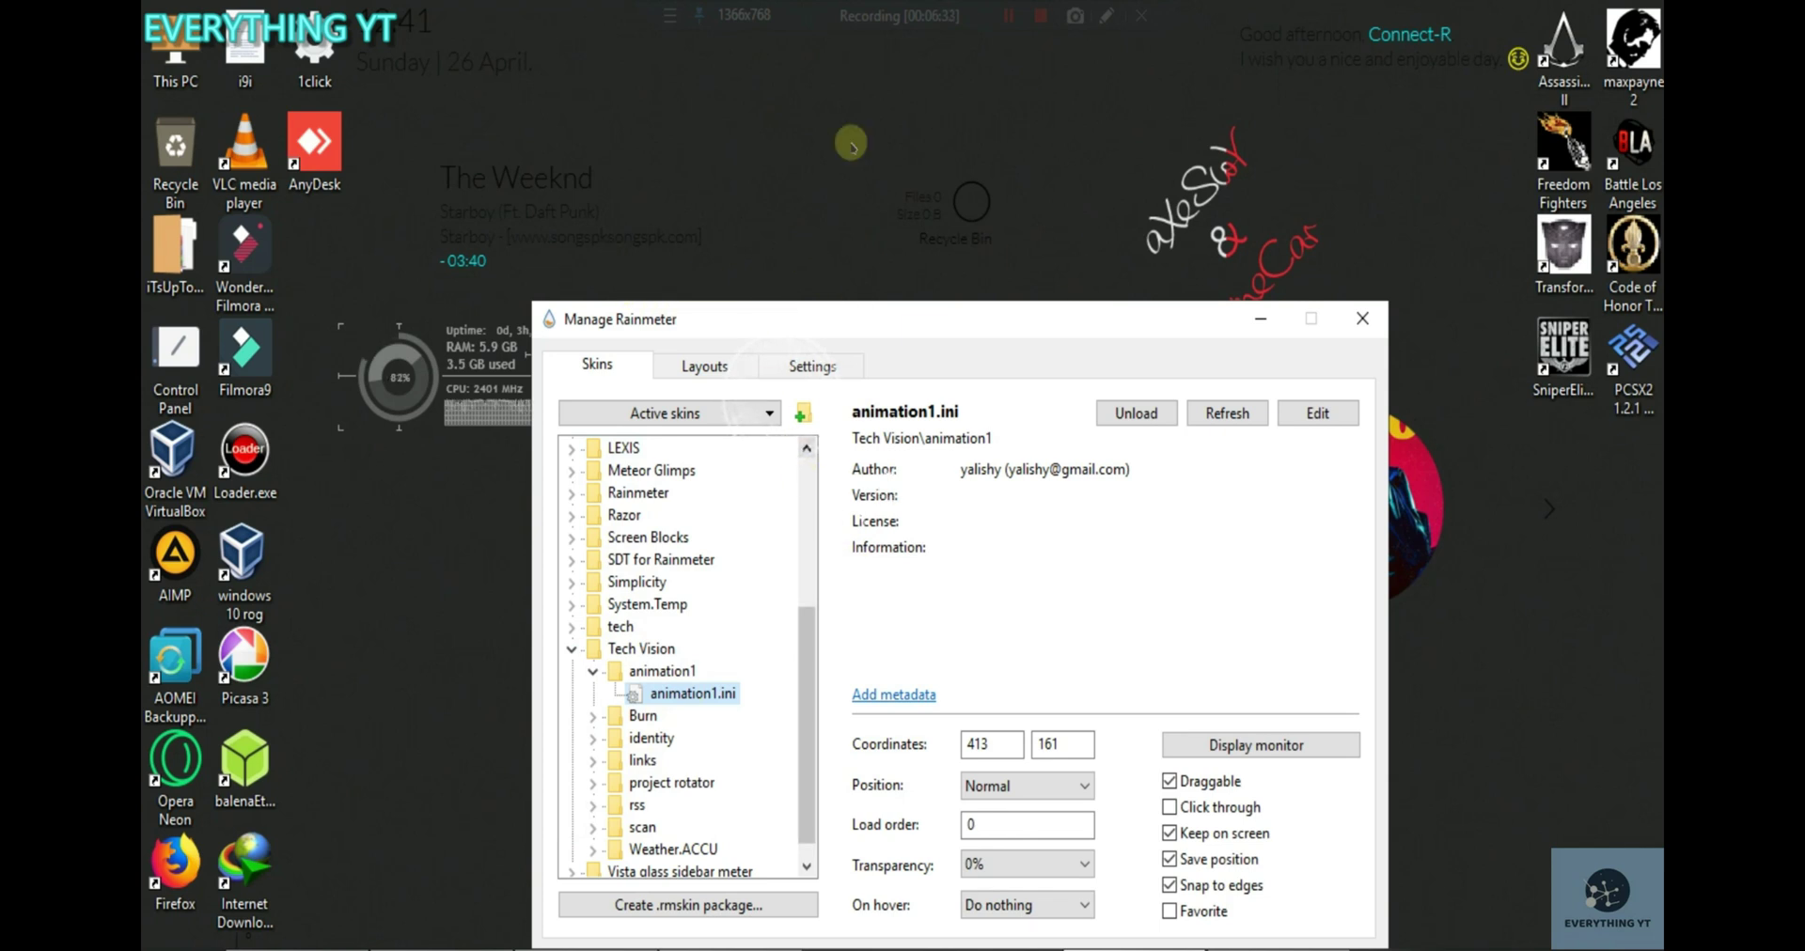
click(1000, 13)
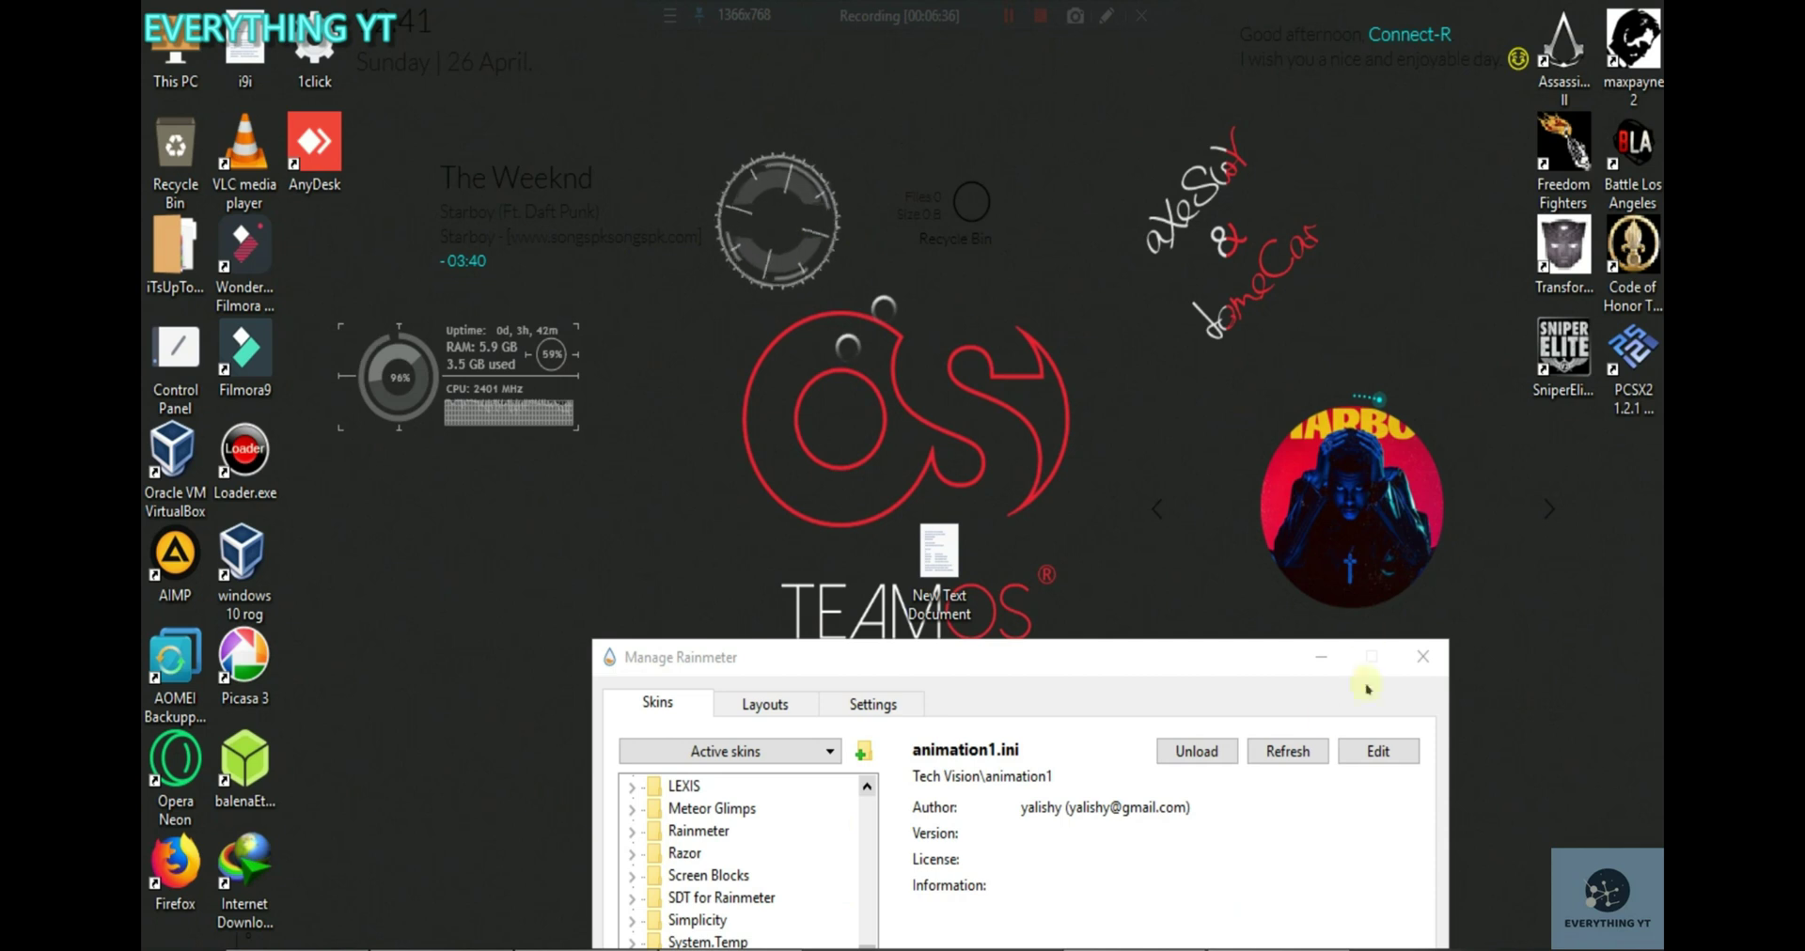
Move the manager window back up to show it fully, and collapse the animation1 and Tech Vision folders.
drag(1116, 653, 1057, 100)
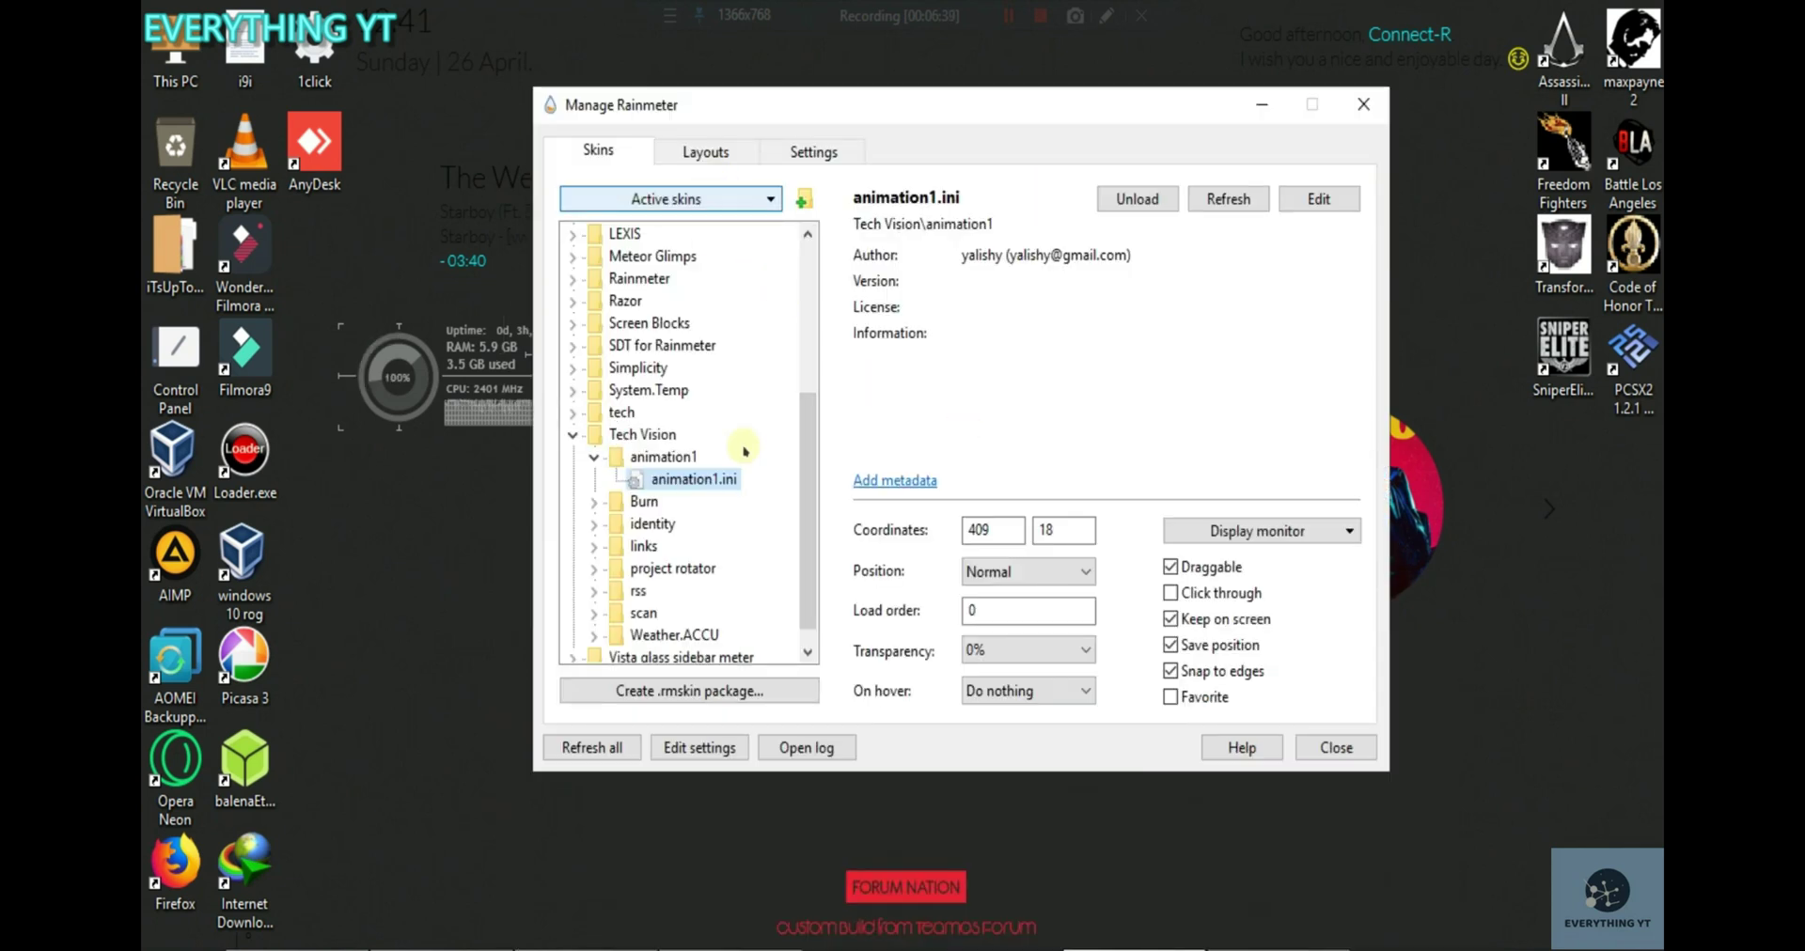
click(590, 459)
click(575, 435)
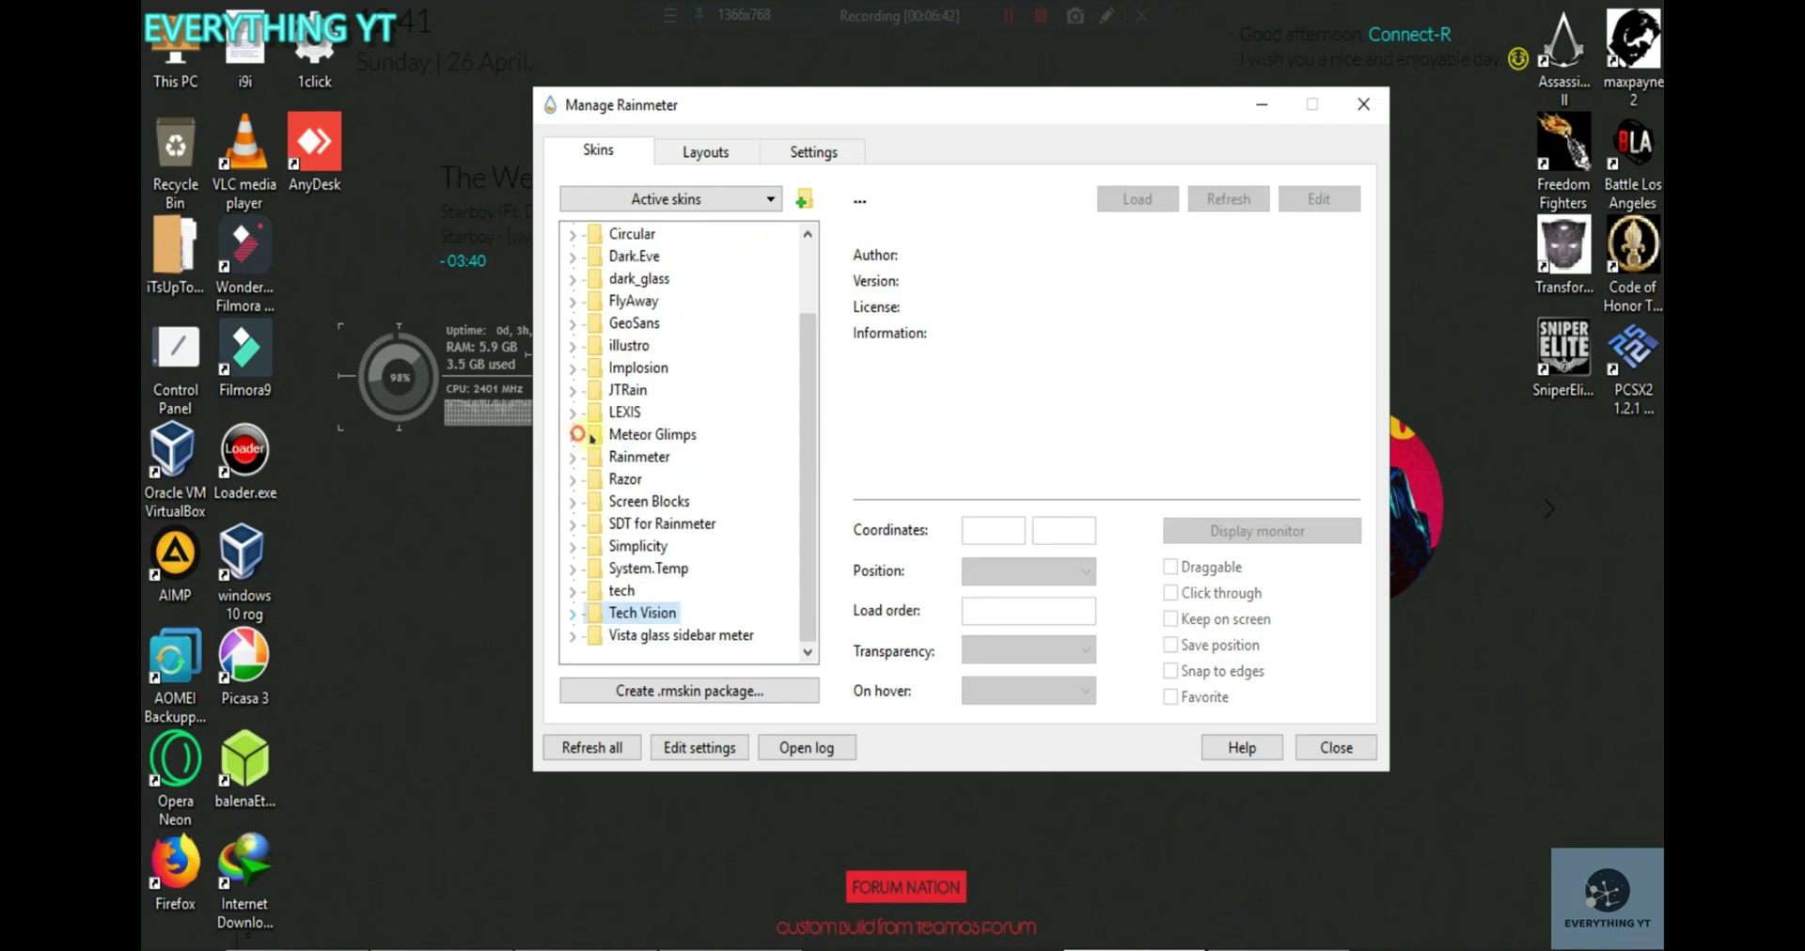
Review the manager's layout options and its general and logging settings, and close the manager window.
click(707, 150)
click(801, 154)
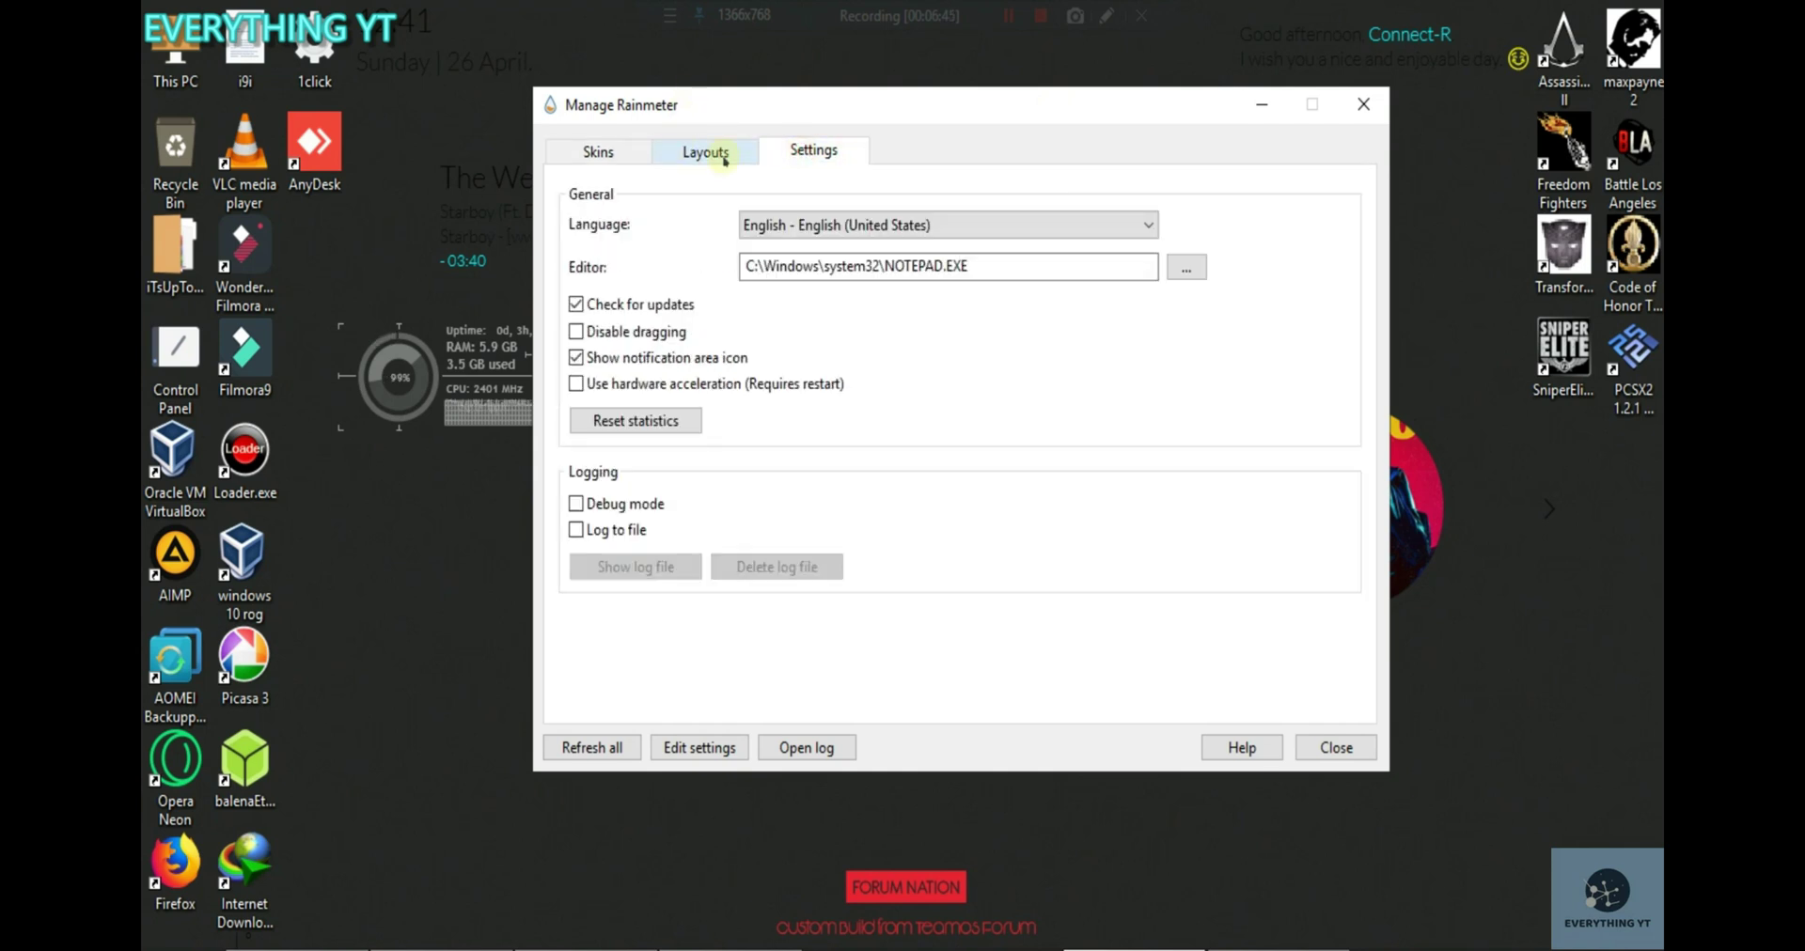
click(725, 158)
click(815, 153)
click(677, 151)
click(598, 152)
click(705, 150)
click(811, 153)
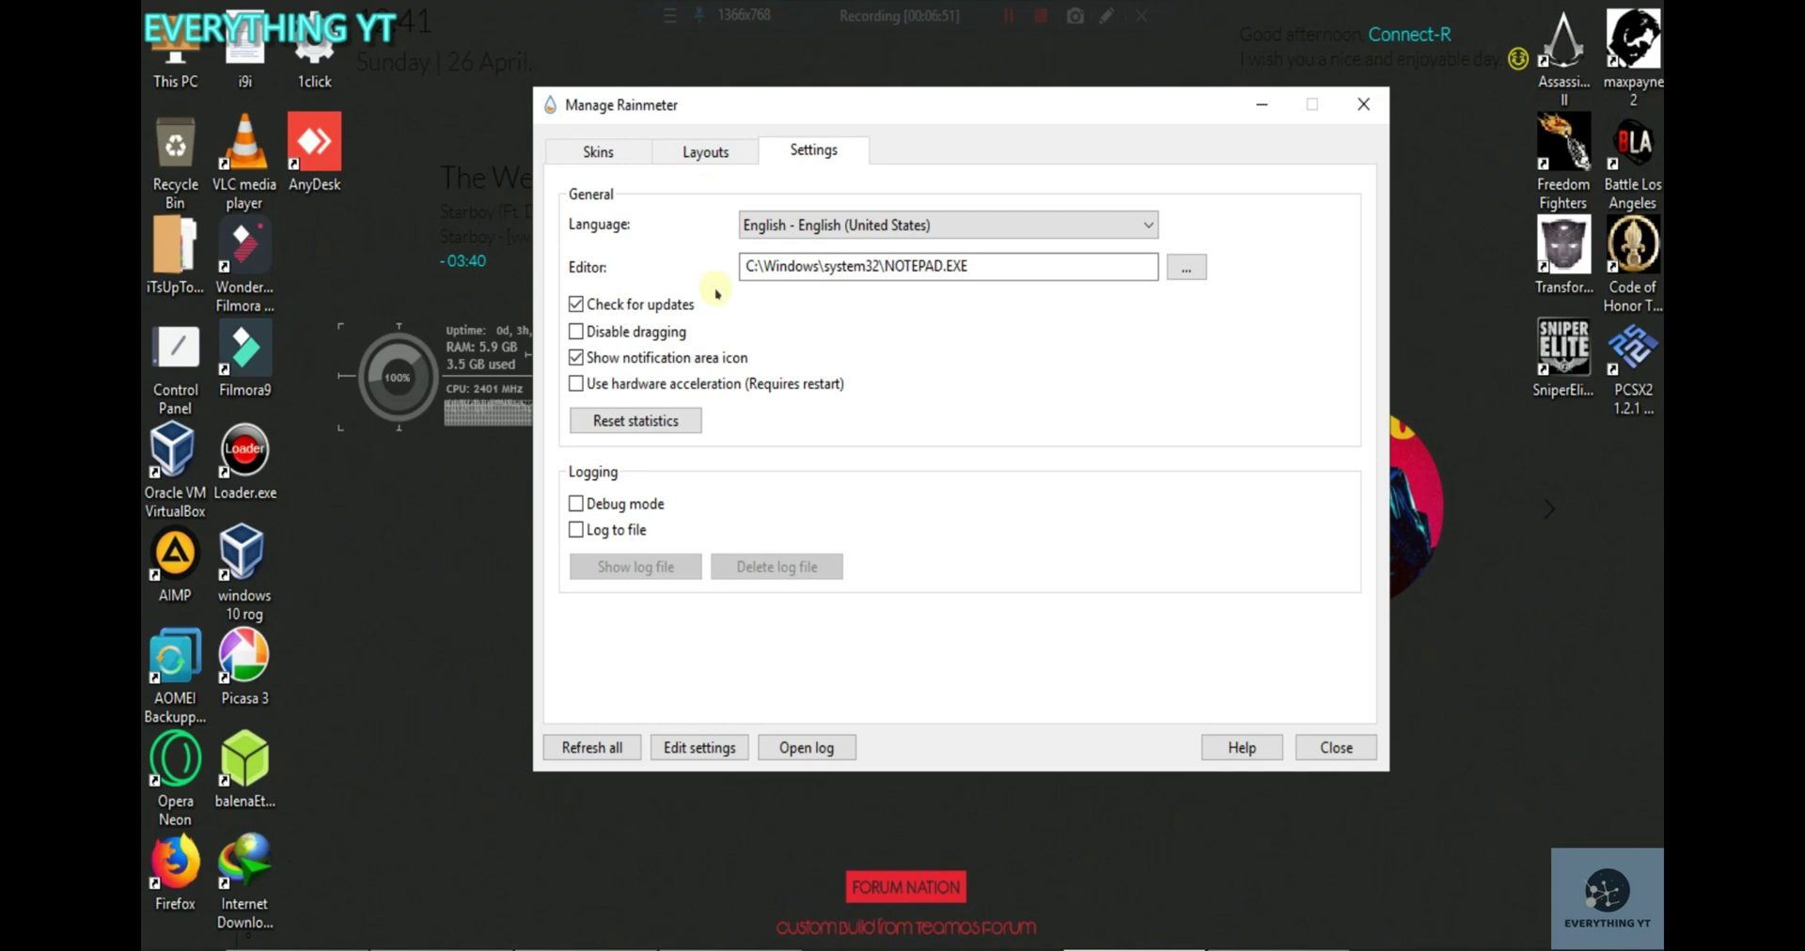
click(1364, 105)
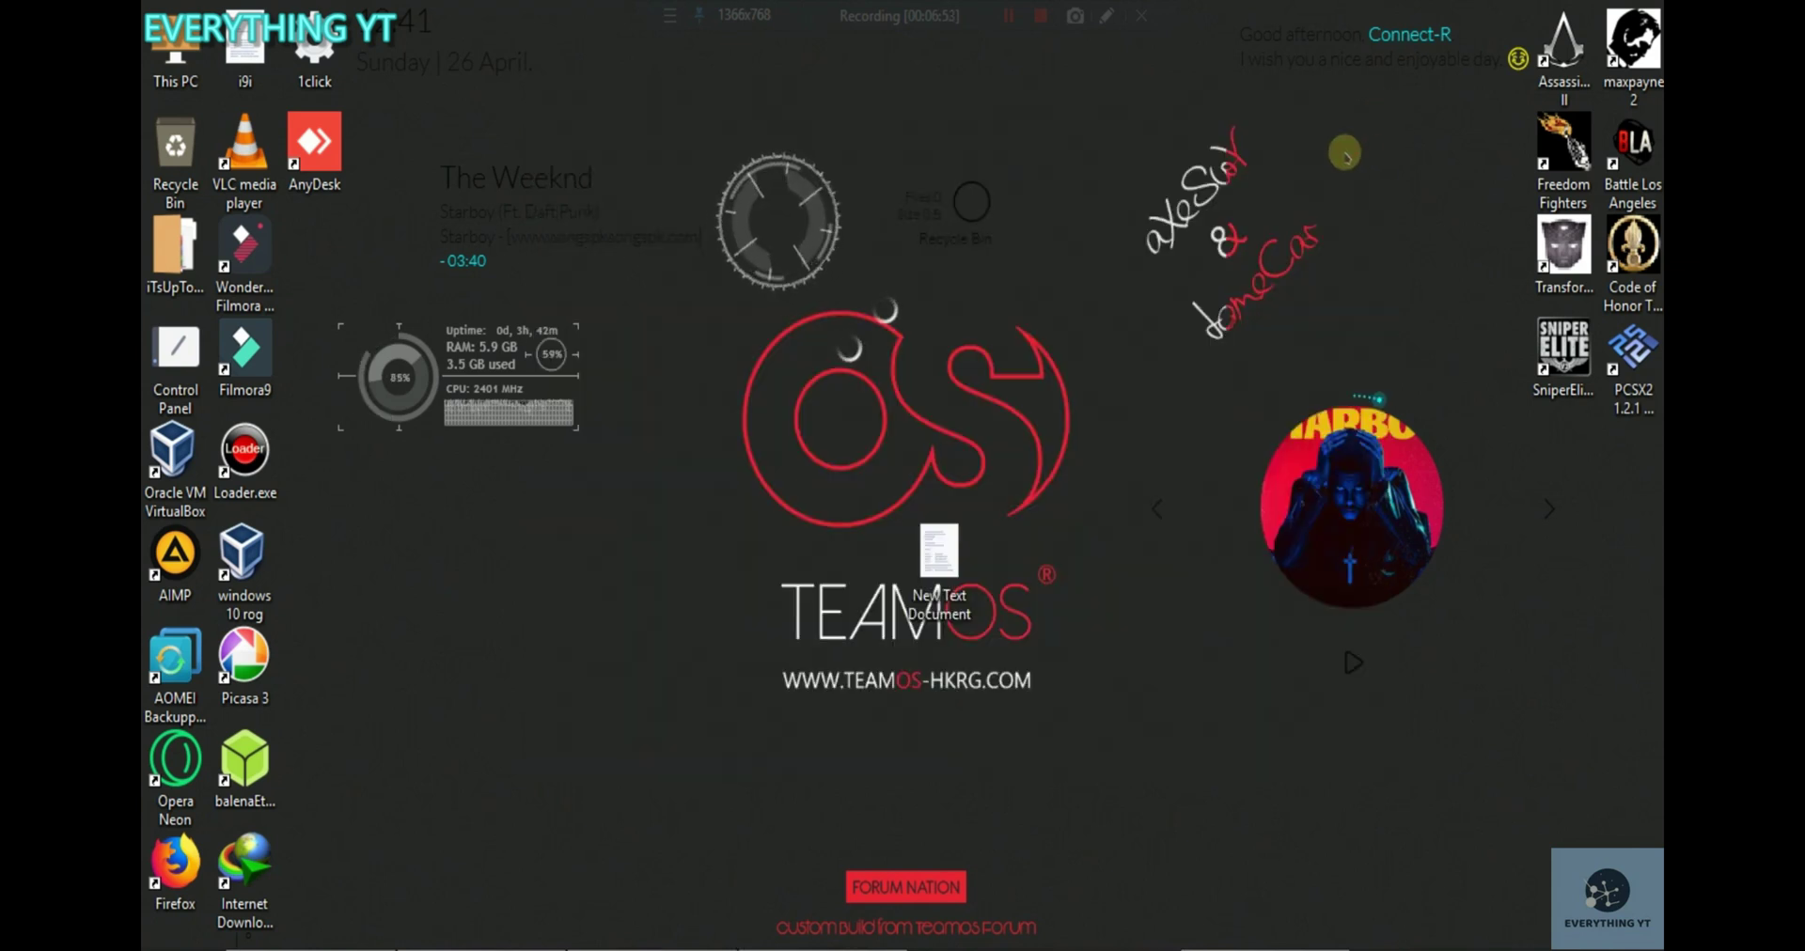